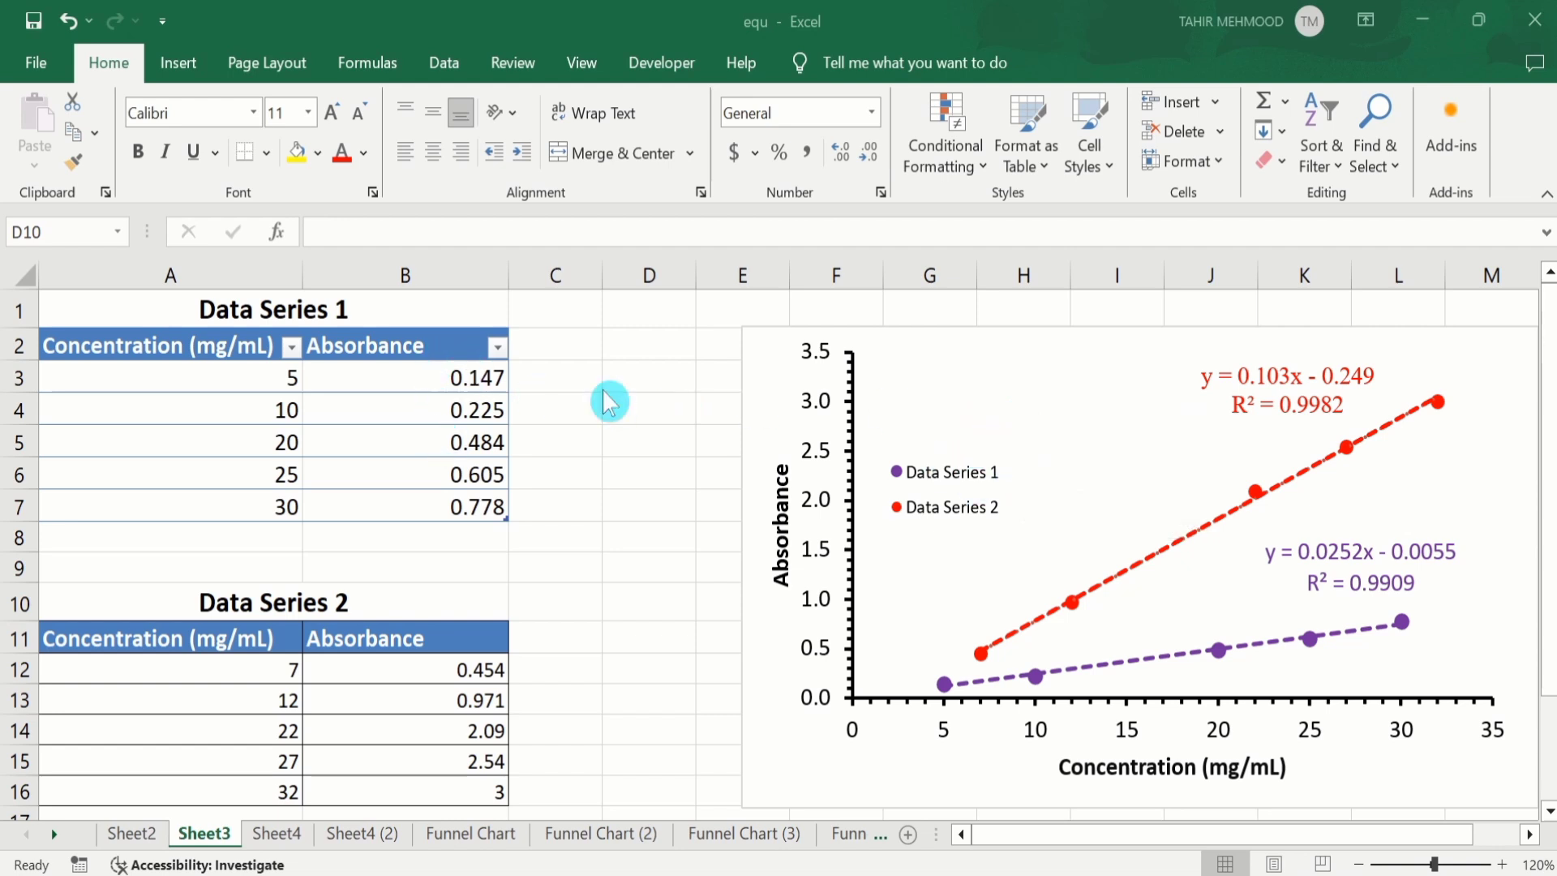
# Change the absorbance for 5 mg/mL in the Data Series 1 table to 0.247 and check its point on the chart.
pyautogui.click(495, 379)
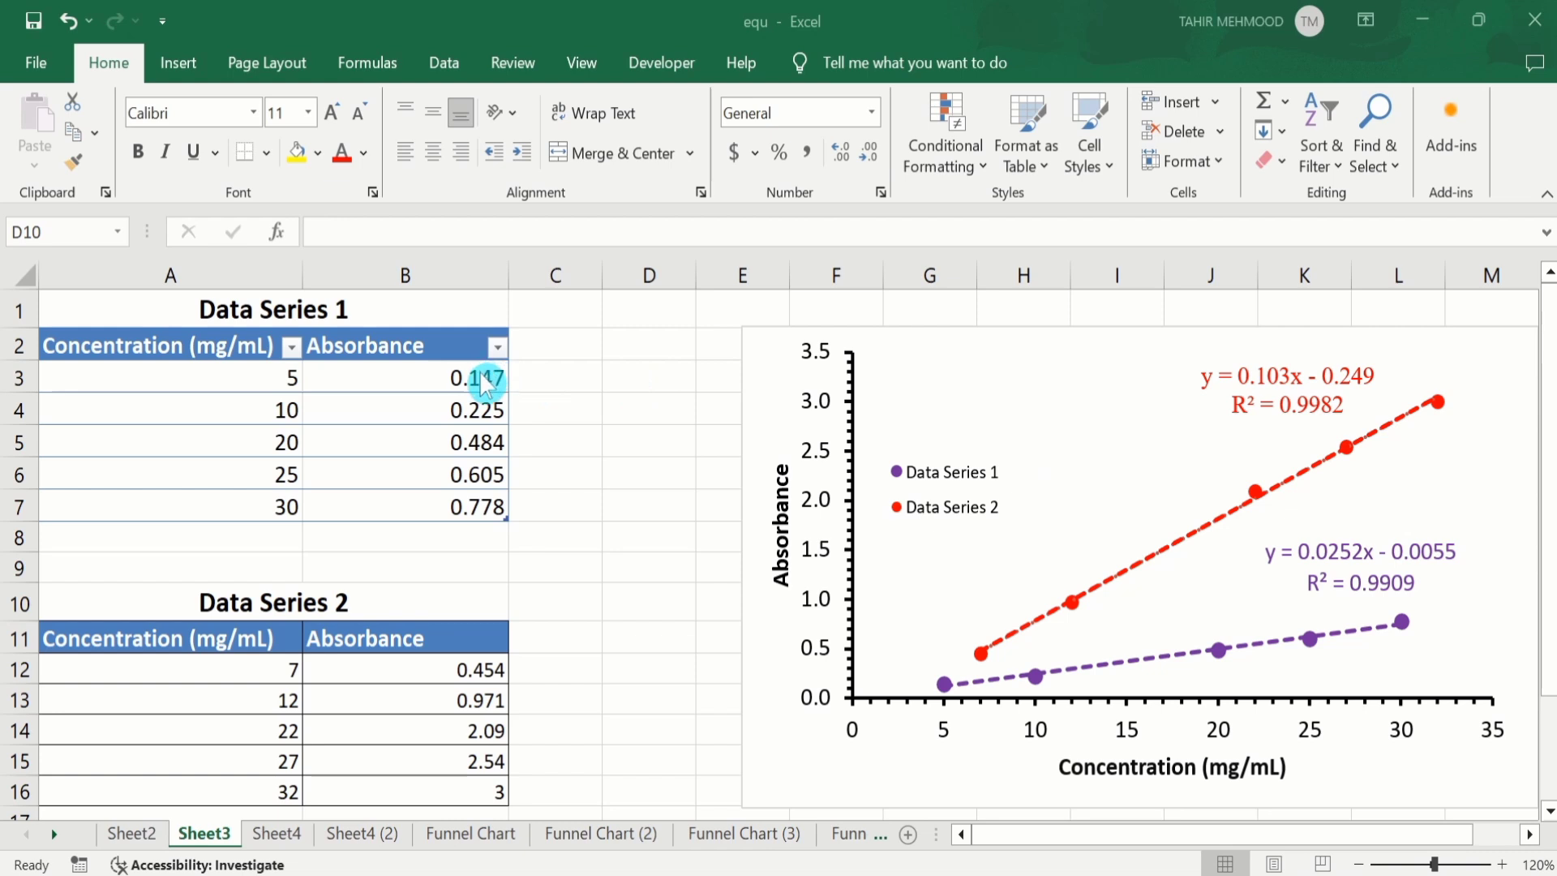
pyautogui.doubleClick(480, 379)
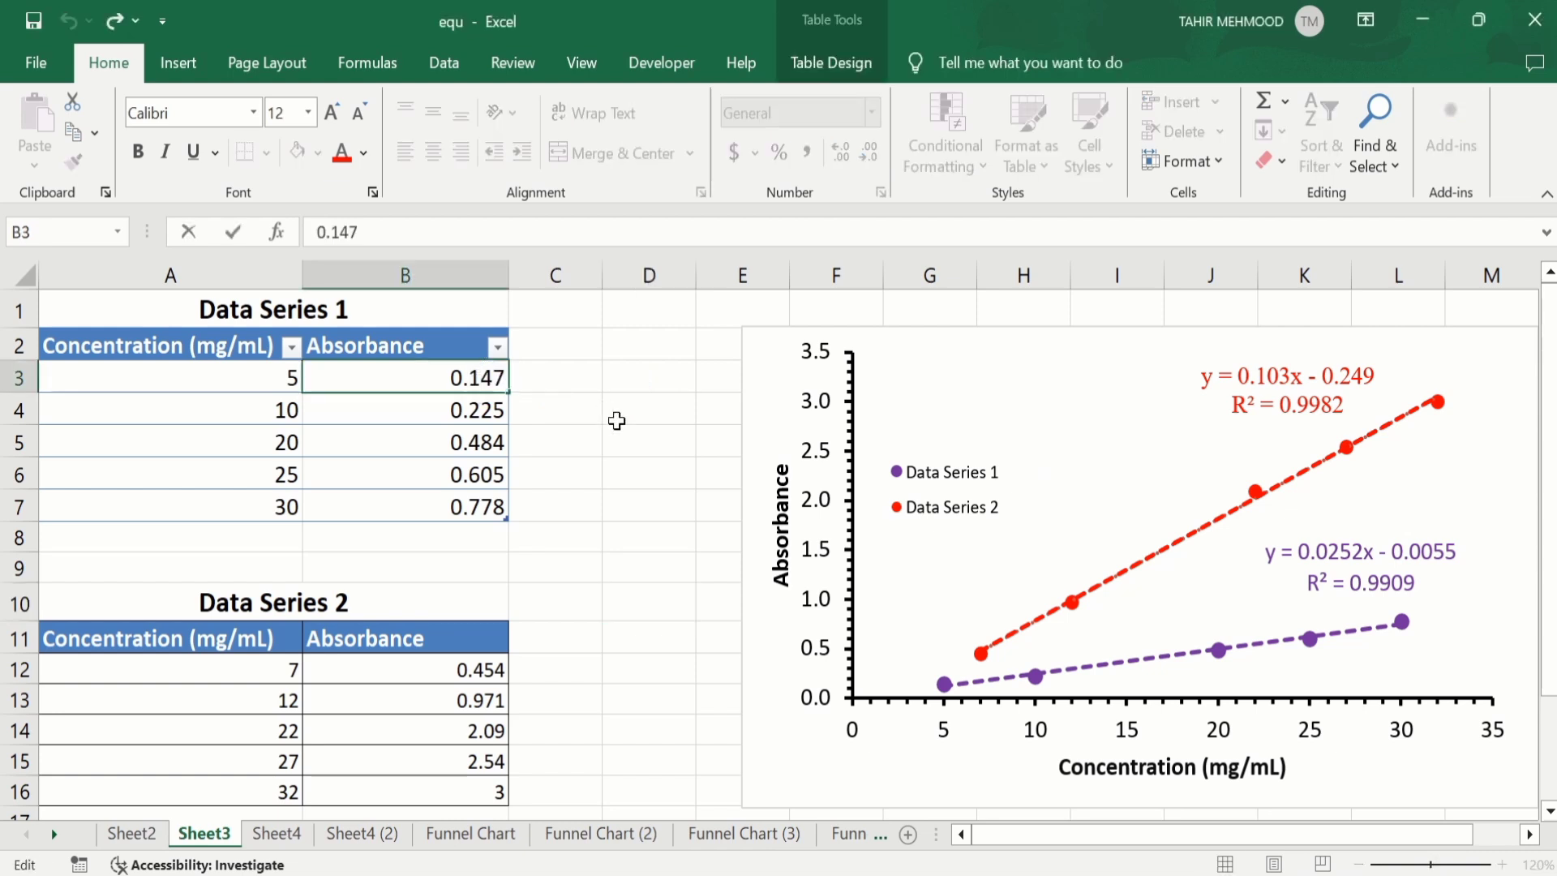
pyautogui.press('BackSpace')
pyautogui.write('2')
pyautogui.press('Return')
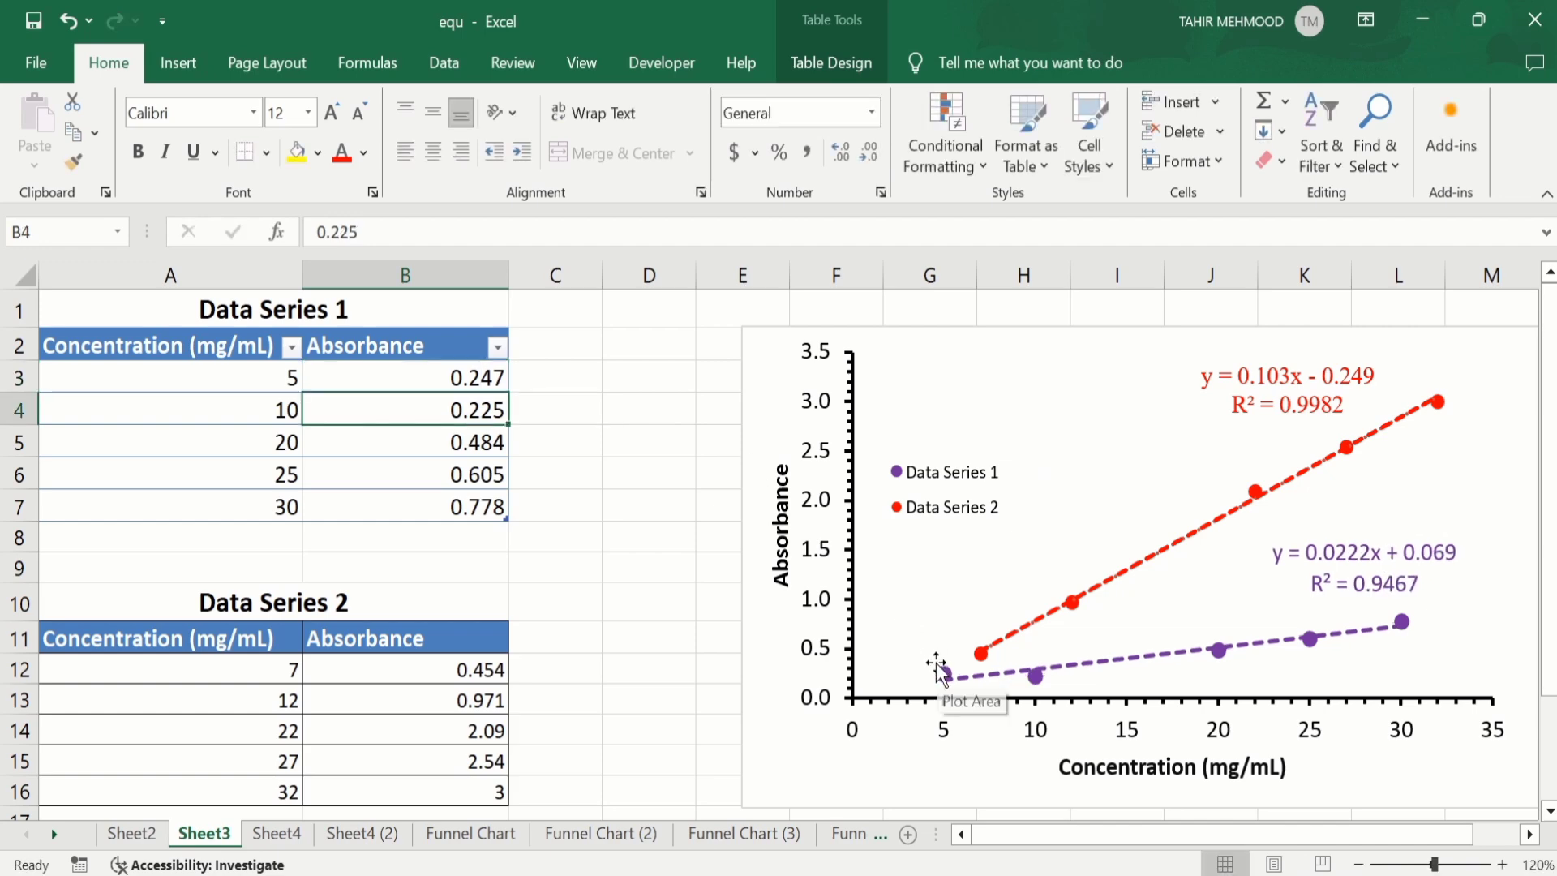
pyautogui.click(957, 714)
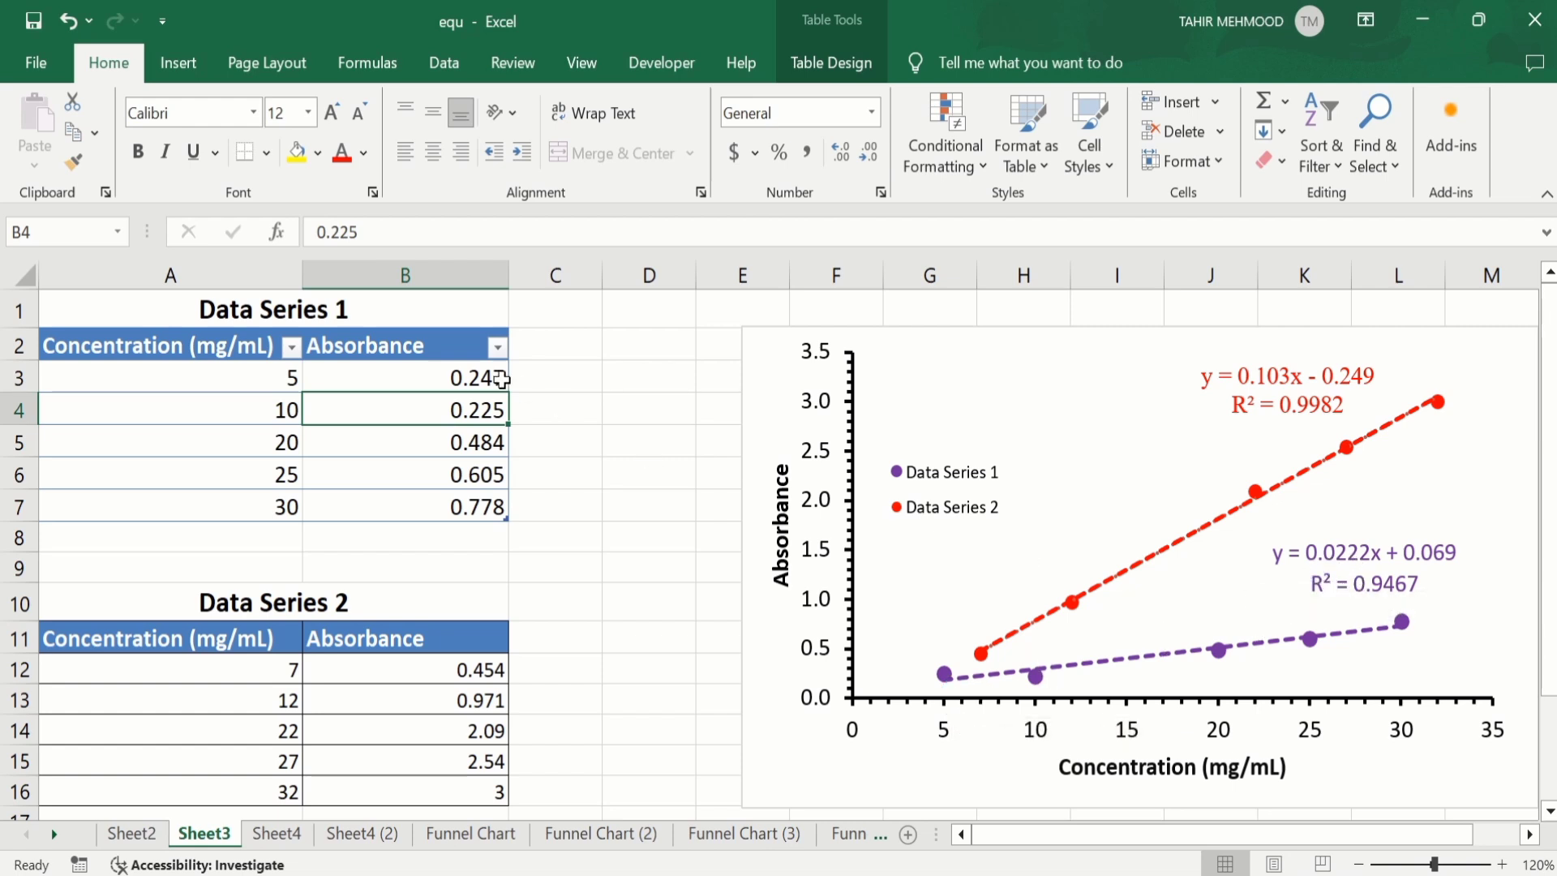
# Set the absorbance for 5 mg/mL in the Data Series 1 table back to 0.147.
pyautogui.click(475, 379)
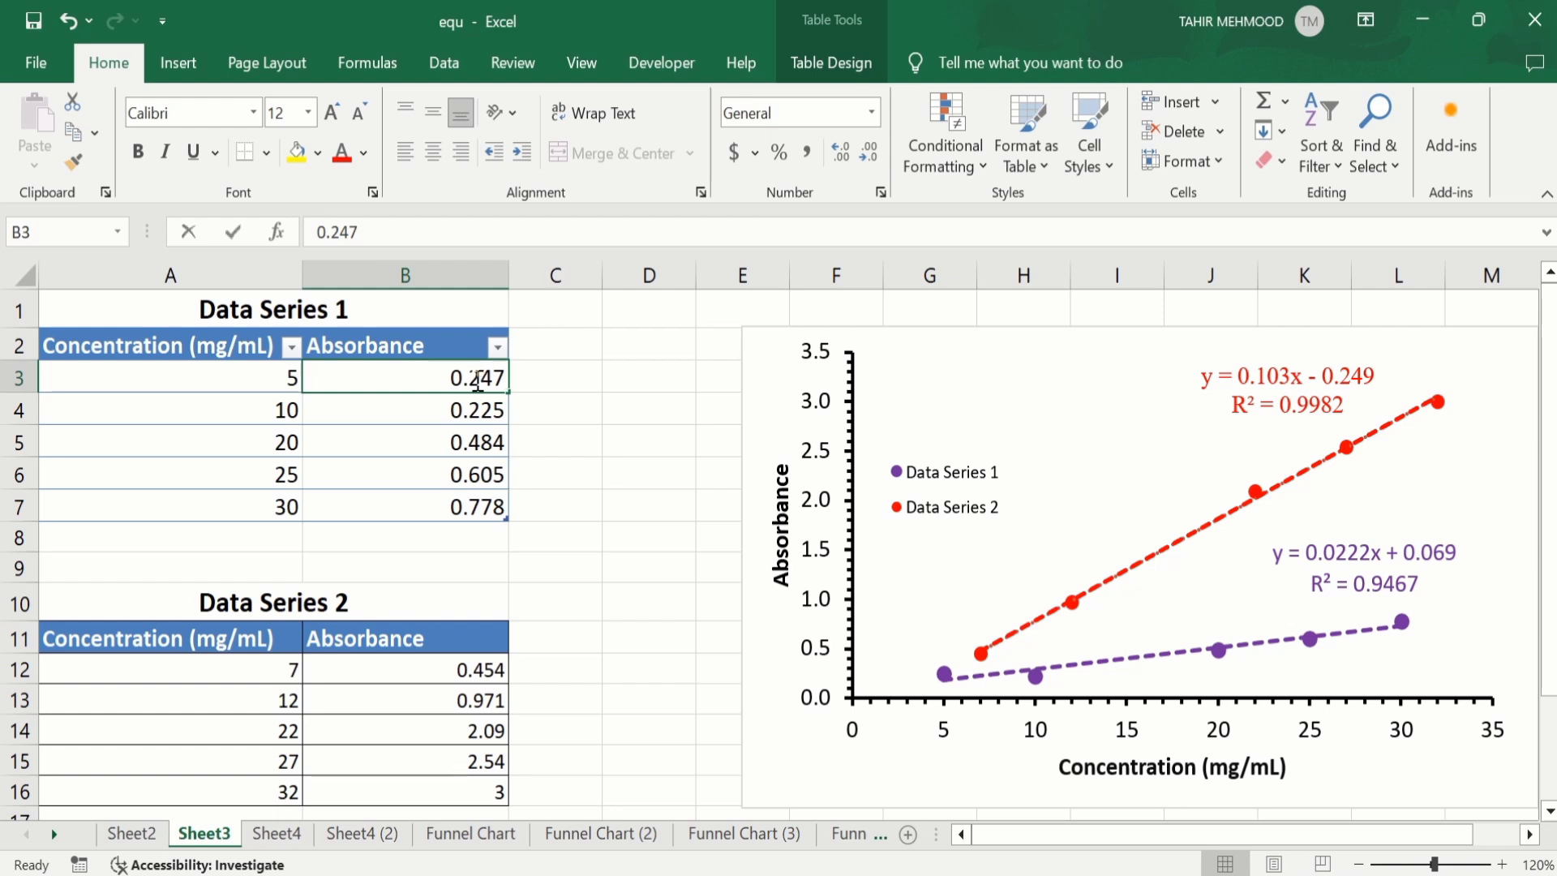
pyautogui.doubleClick(476, 379)
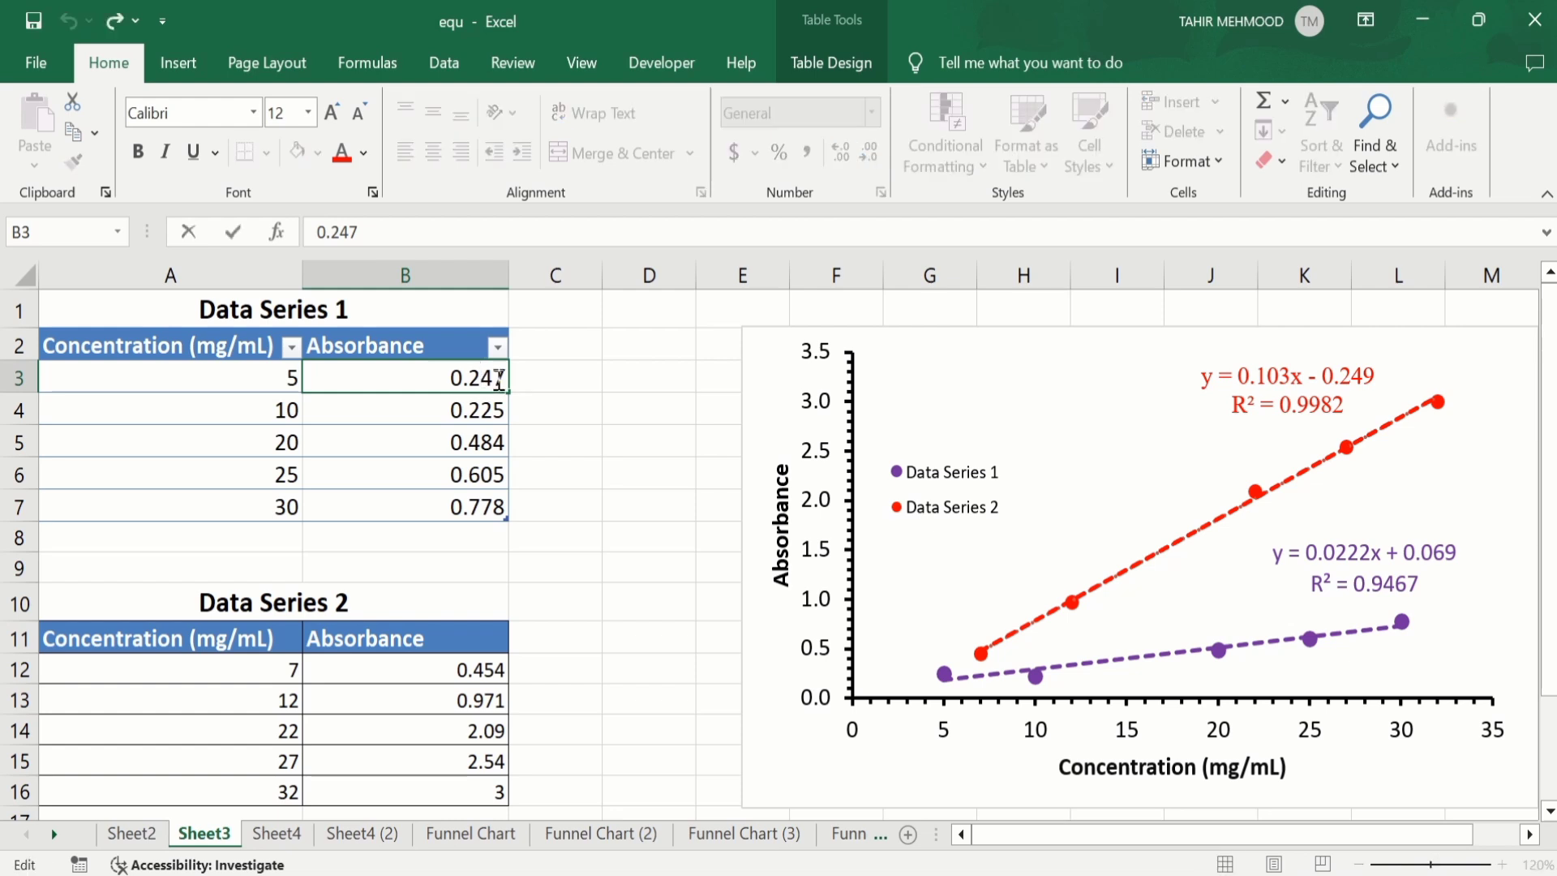
pyautogui.press('BackSpace')
pyautogui.write('1')
pyautogui.press('Return')
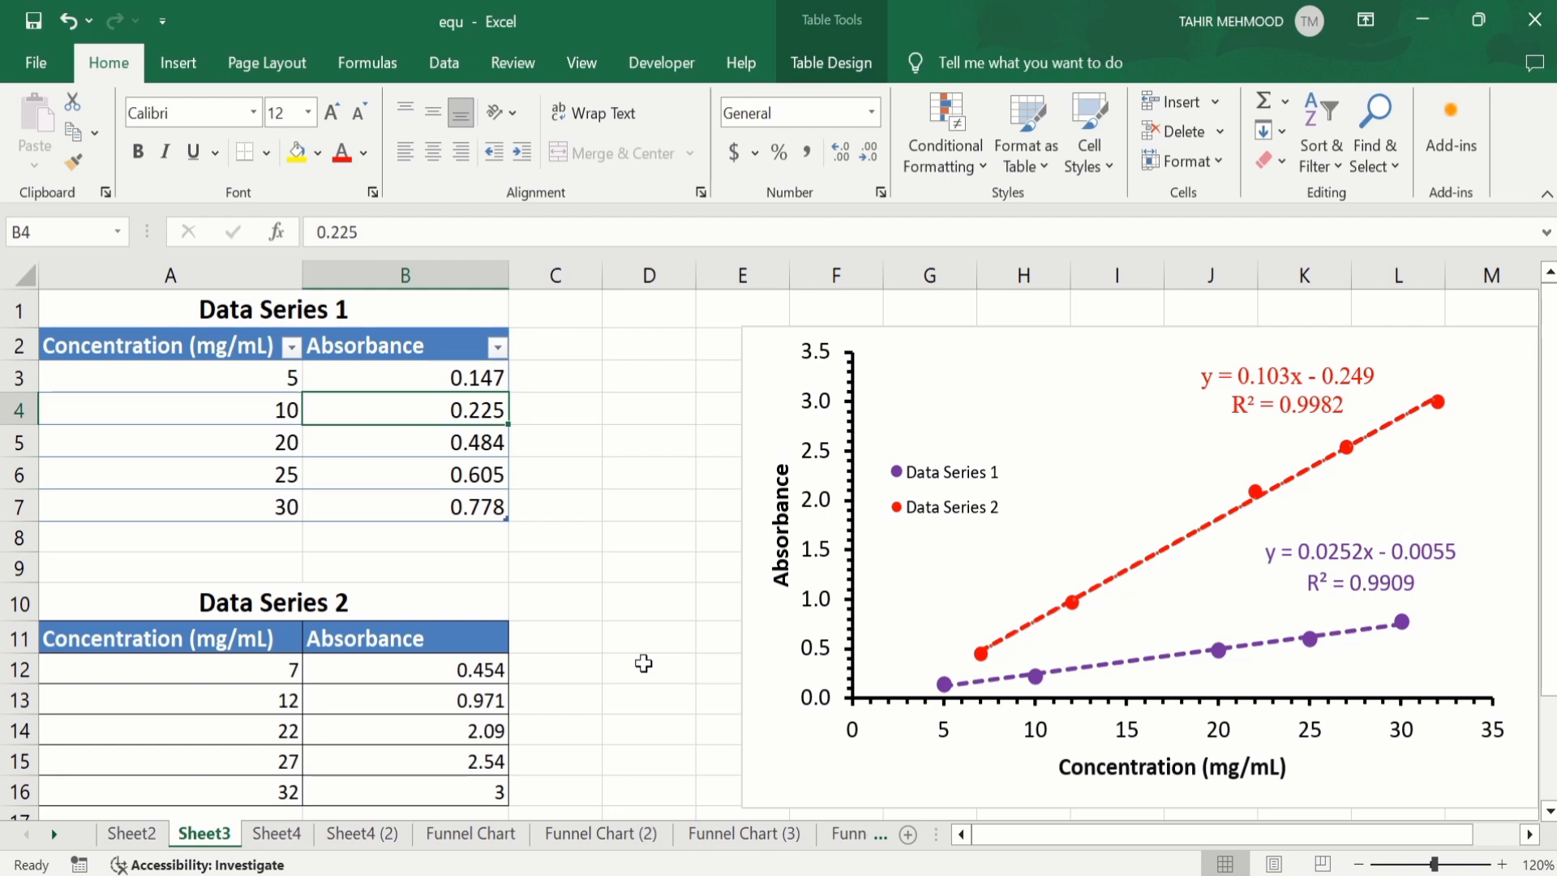
# On Sheet4, insert a markers-only scatter chart from the Data Series 1 table, range A2:B7 including the headers.
pyautogui.click(276, 834)
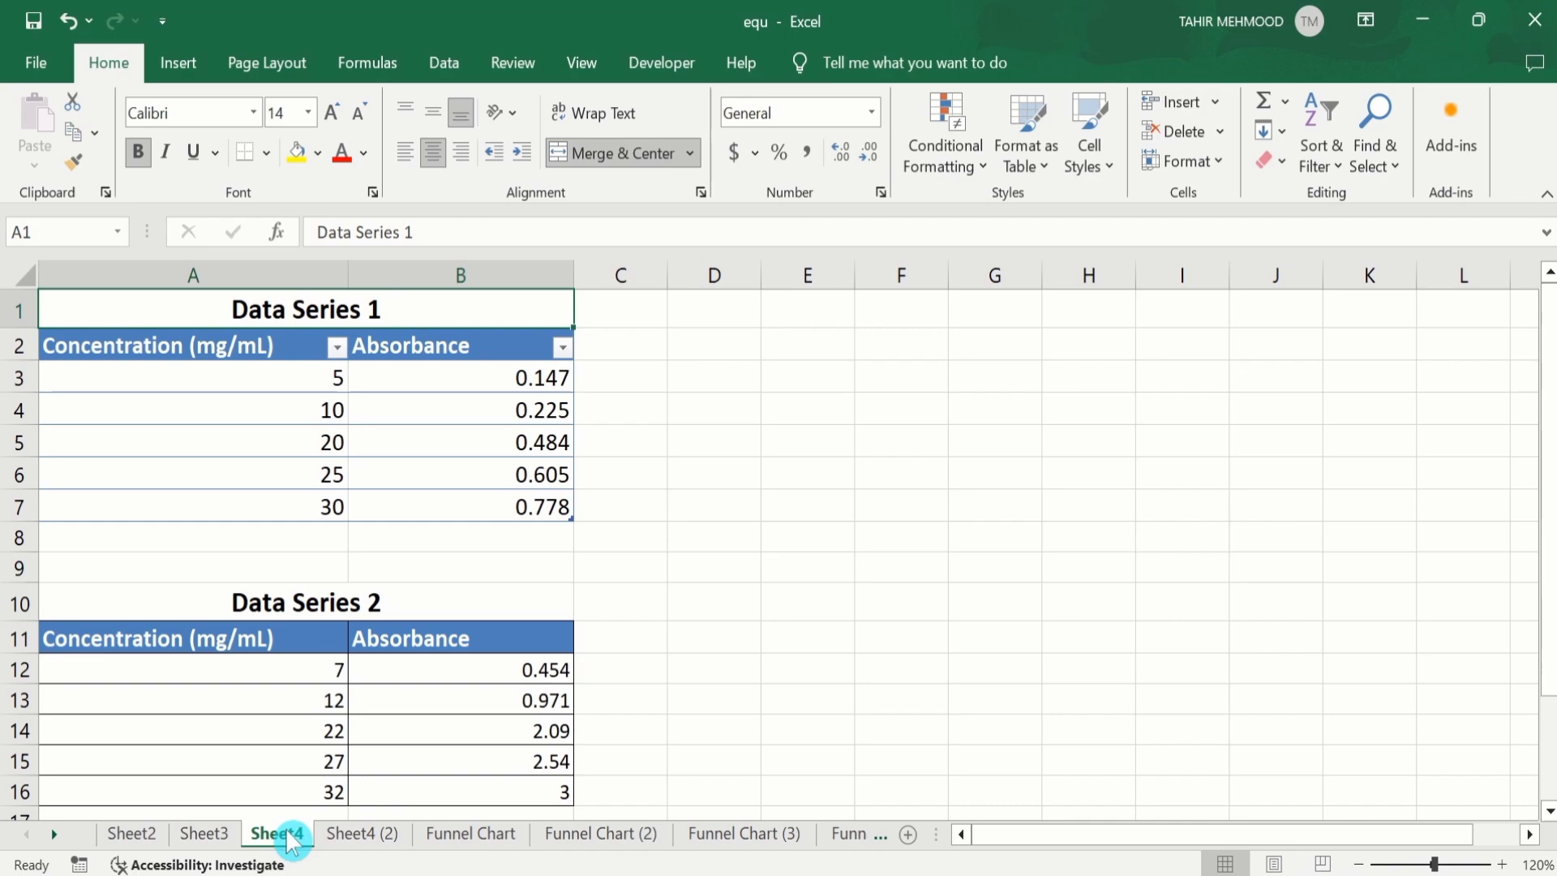
pyautogui.click(480, 509)
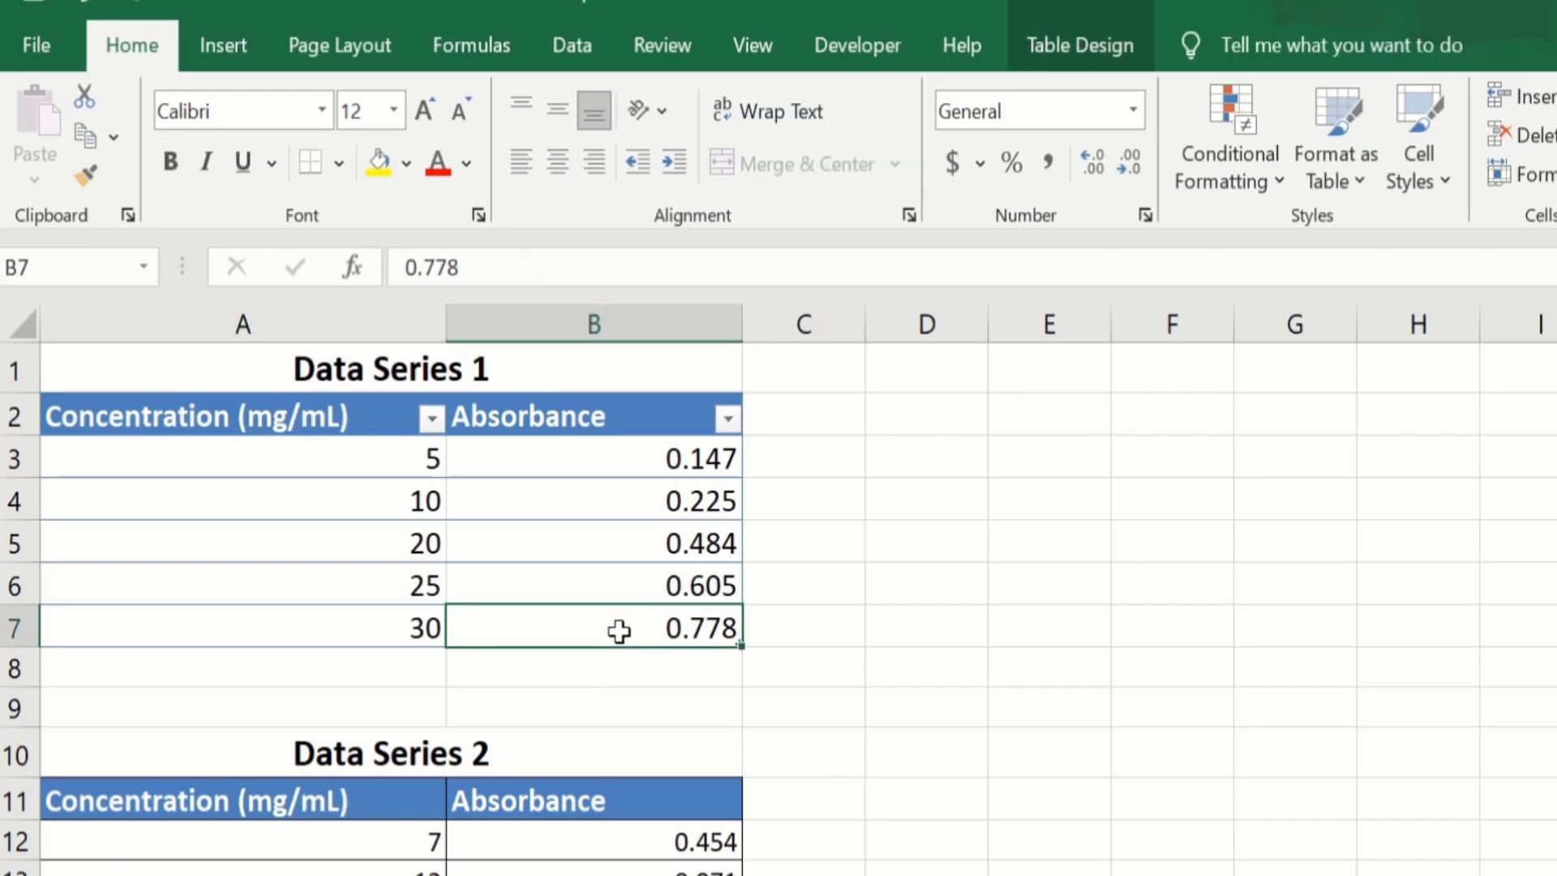
pyautogui.moveTo(619, 631); pyautogui.dragTo(350, 425)
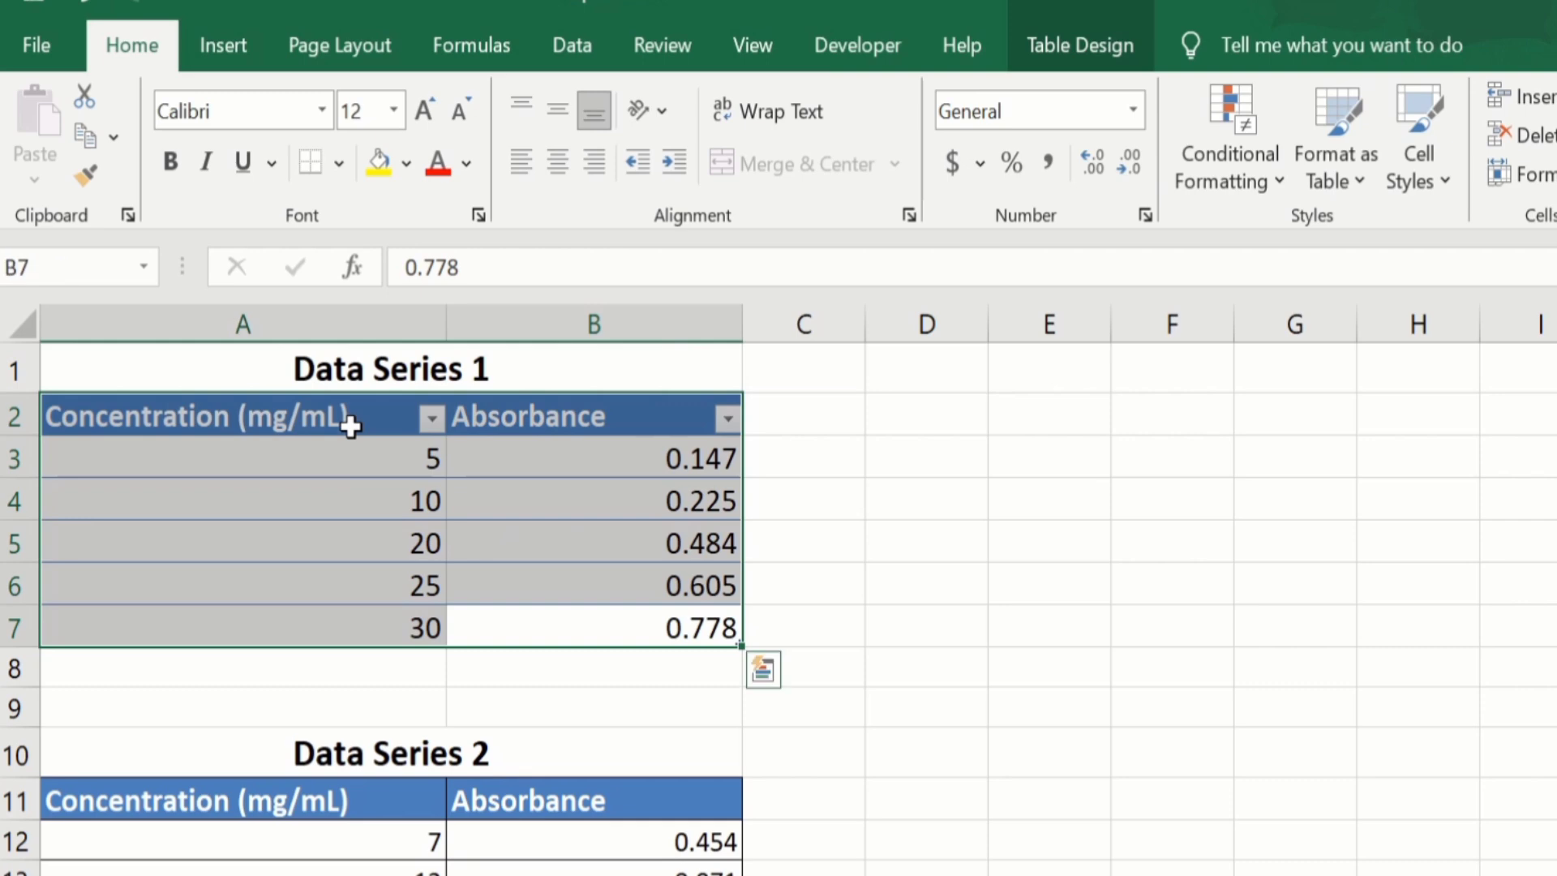
pyautogui.click(224, 50)
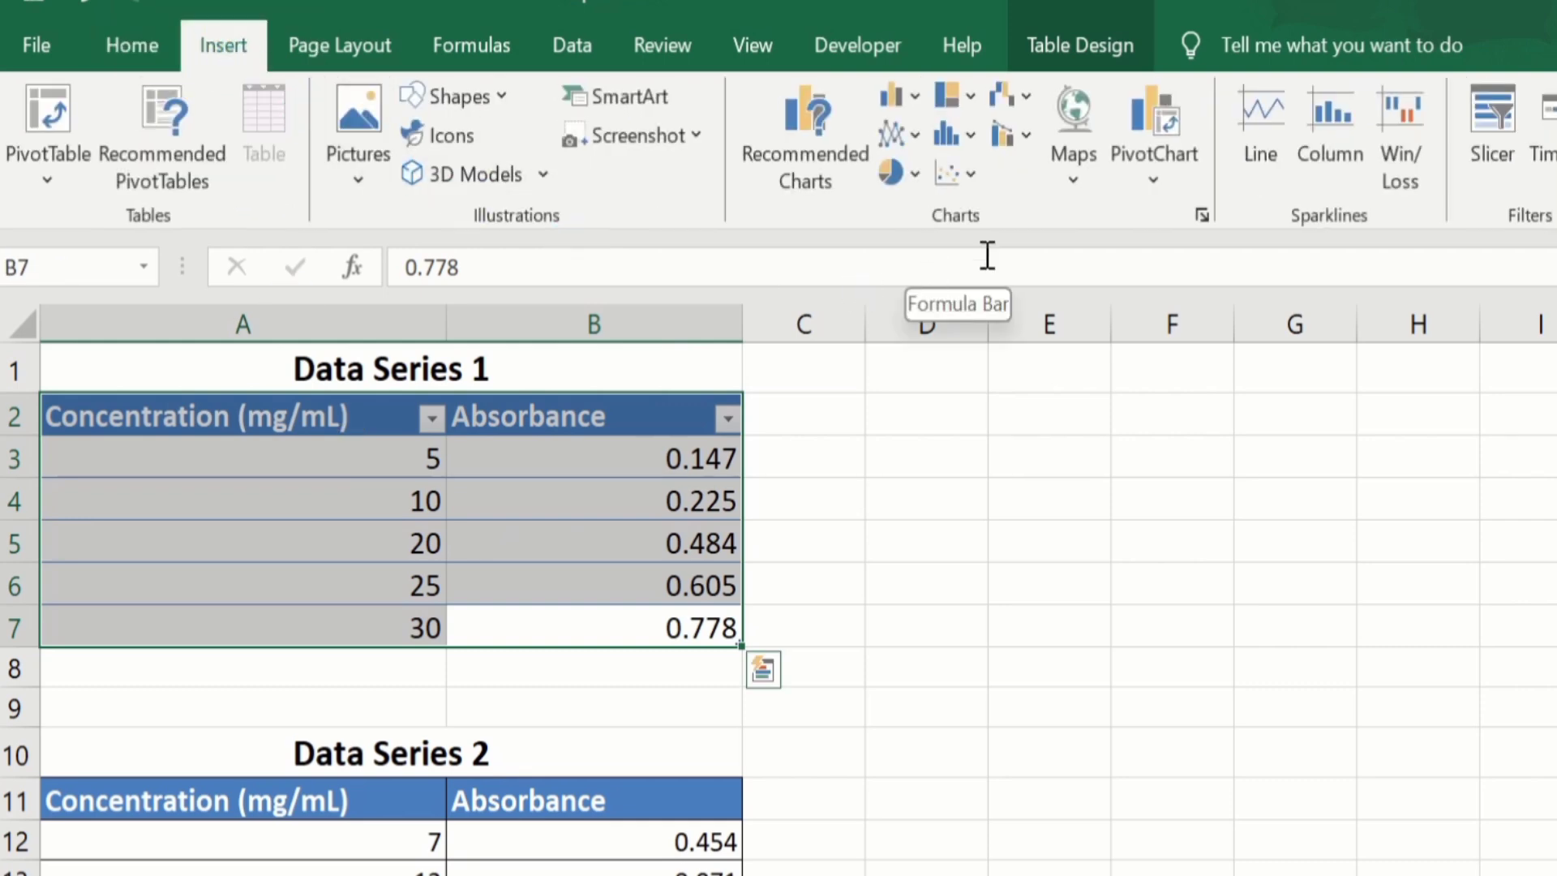
pyautogui.click(974, 174)
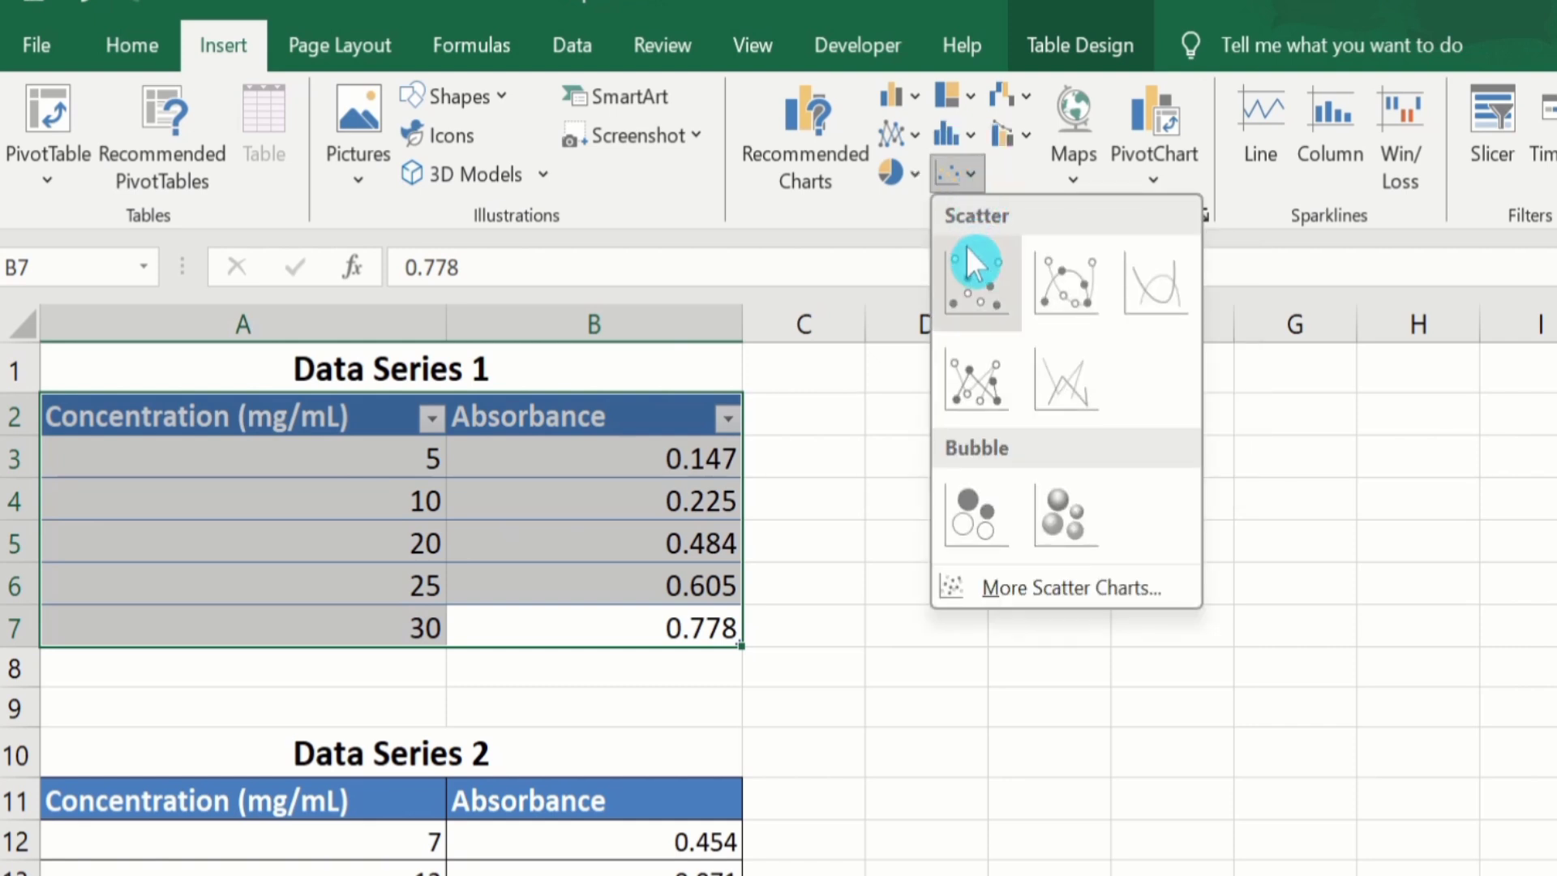
pyautogui.click(978, 282)
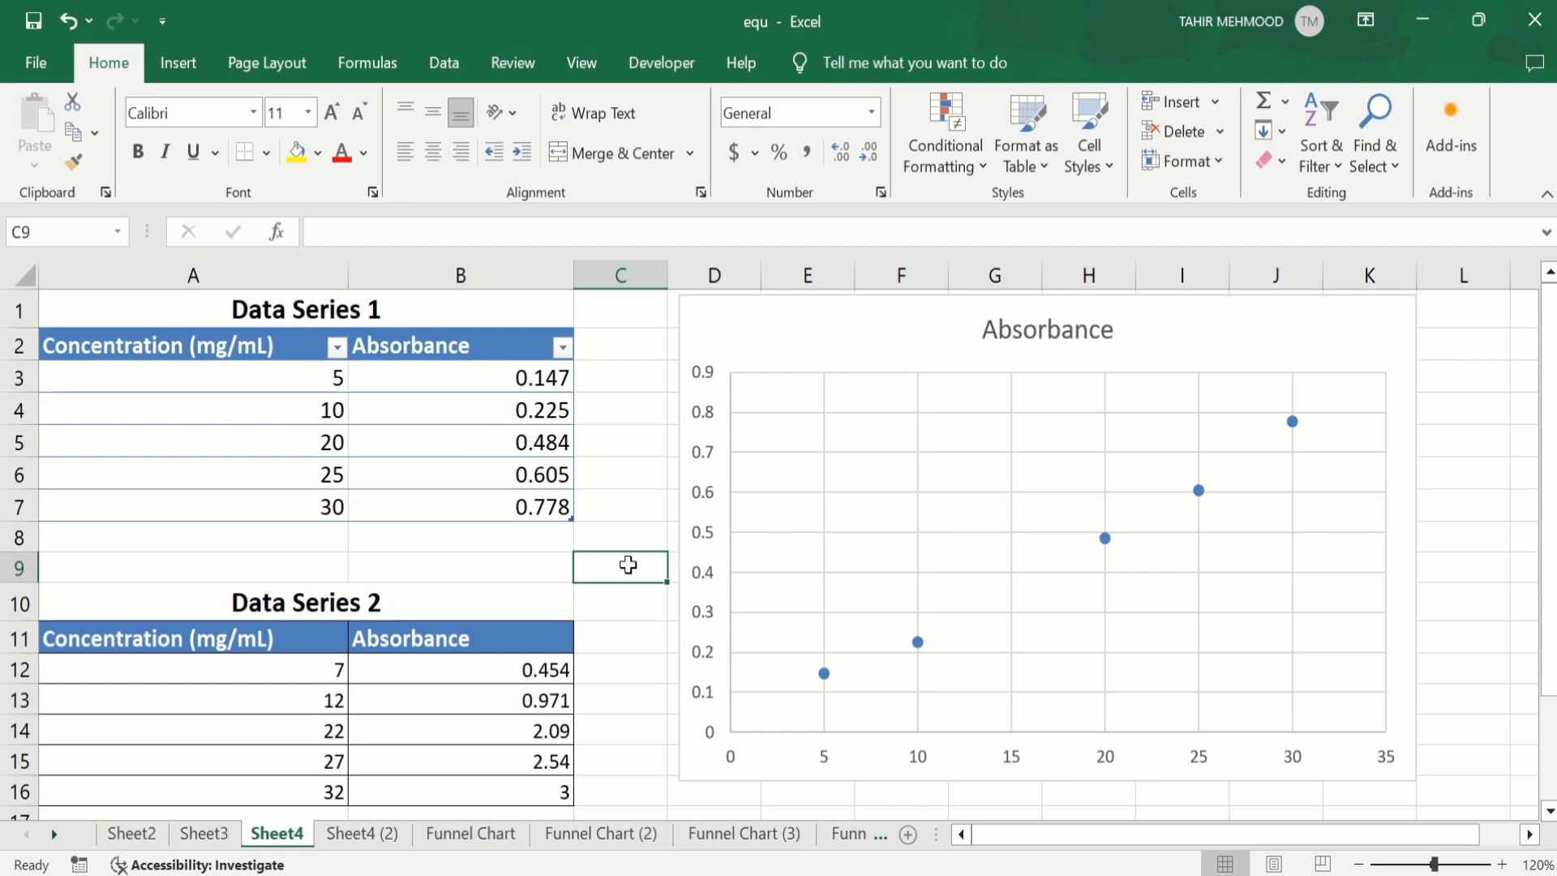
# Add axis titles and a legend to the scatter chart and remove its gridlines.
pyautogui.click(780, 325)
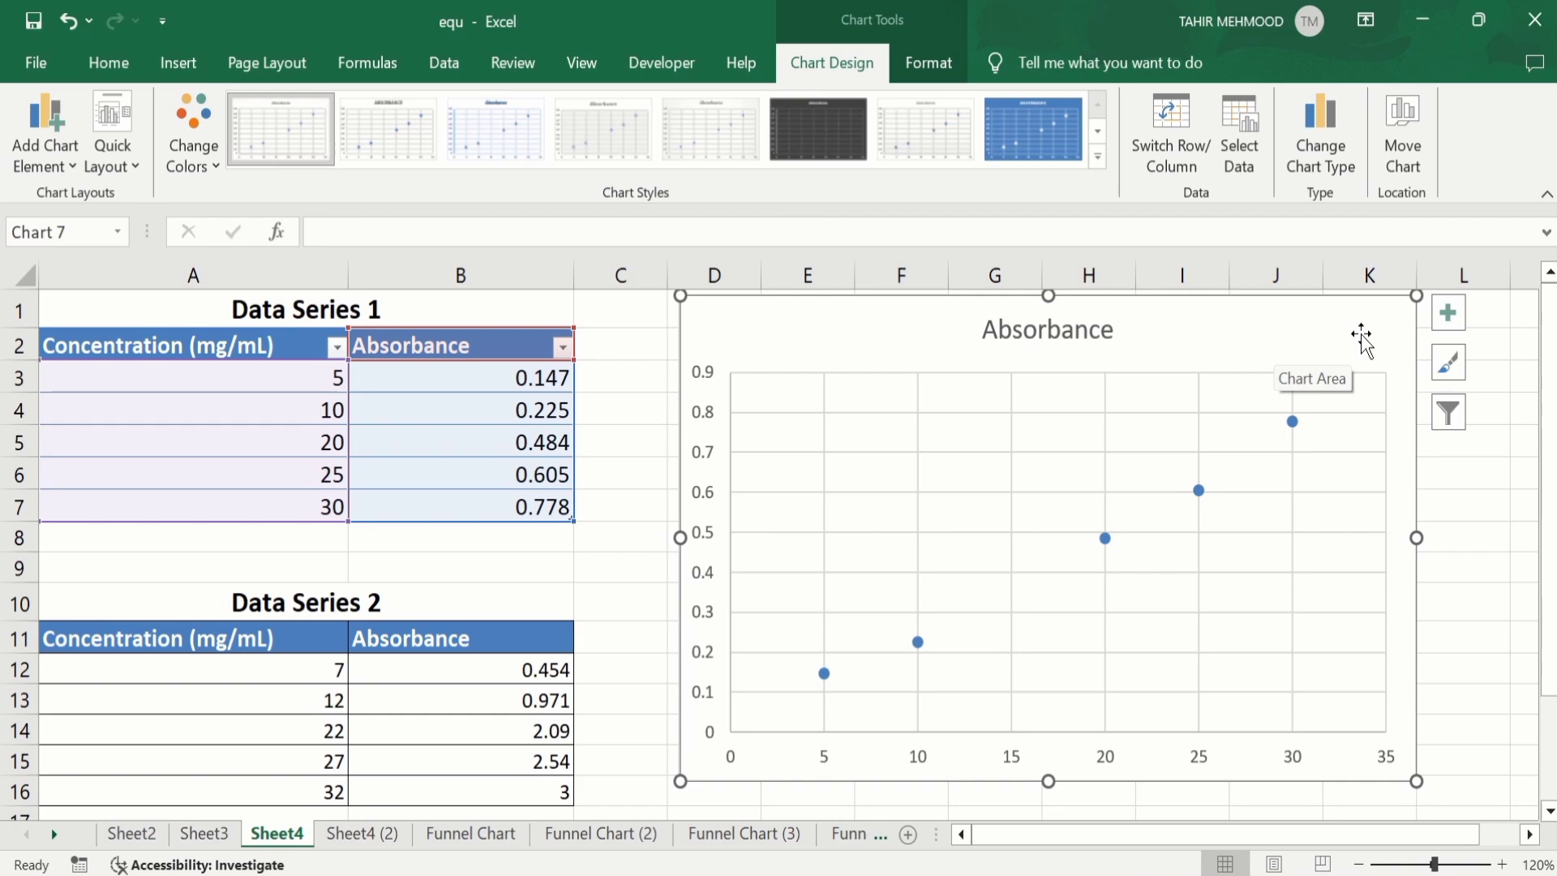
pyautogui.click(1449, 314)
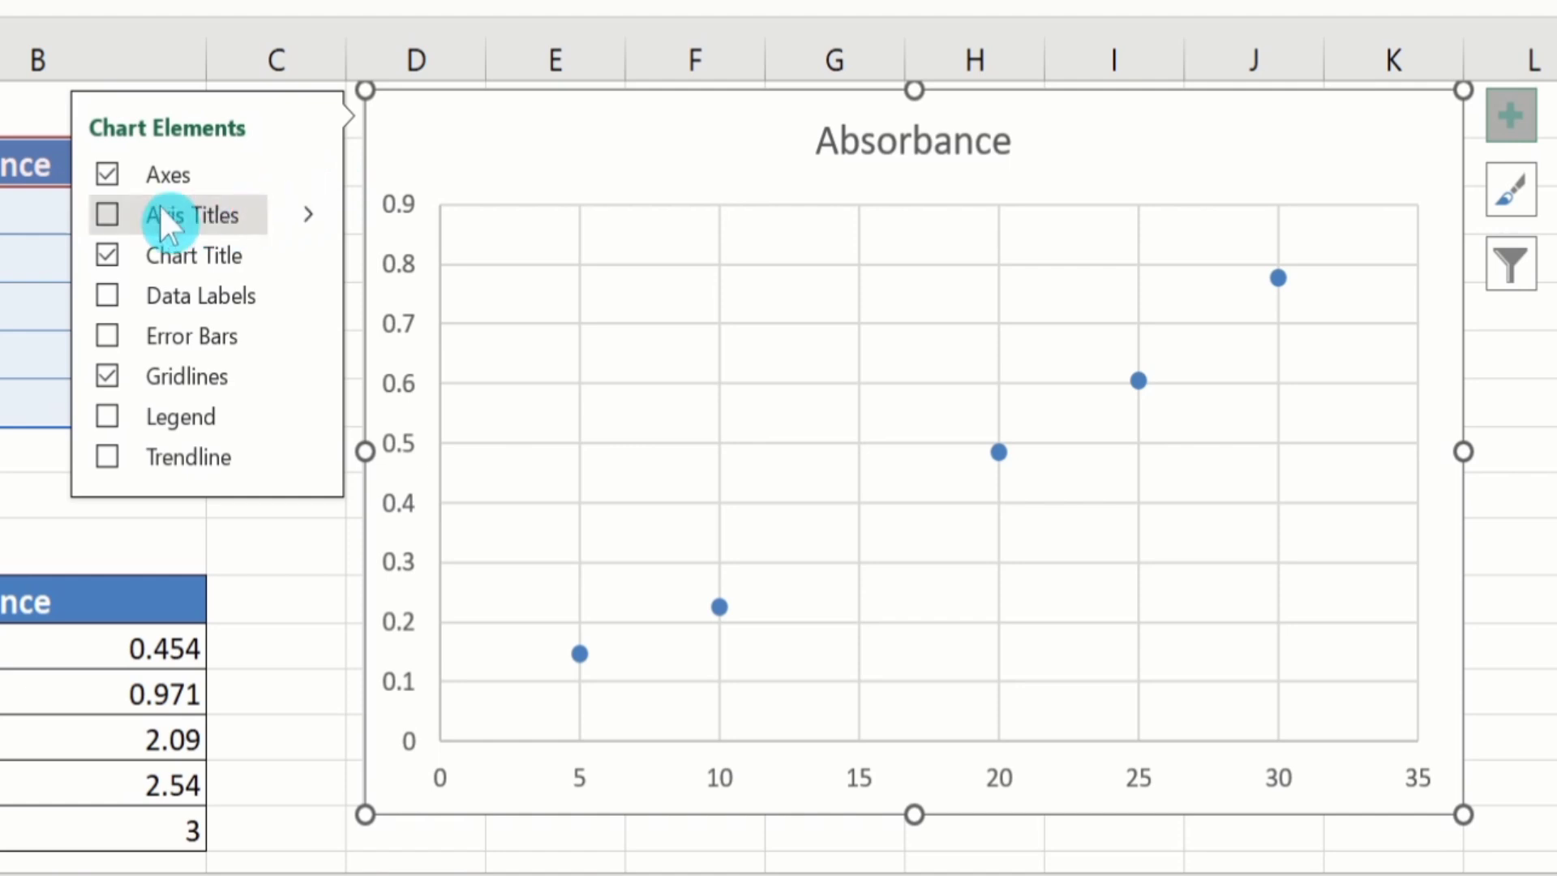
pyautogui.click(105, 212)
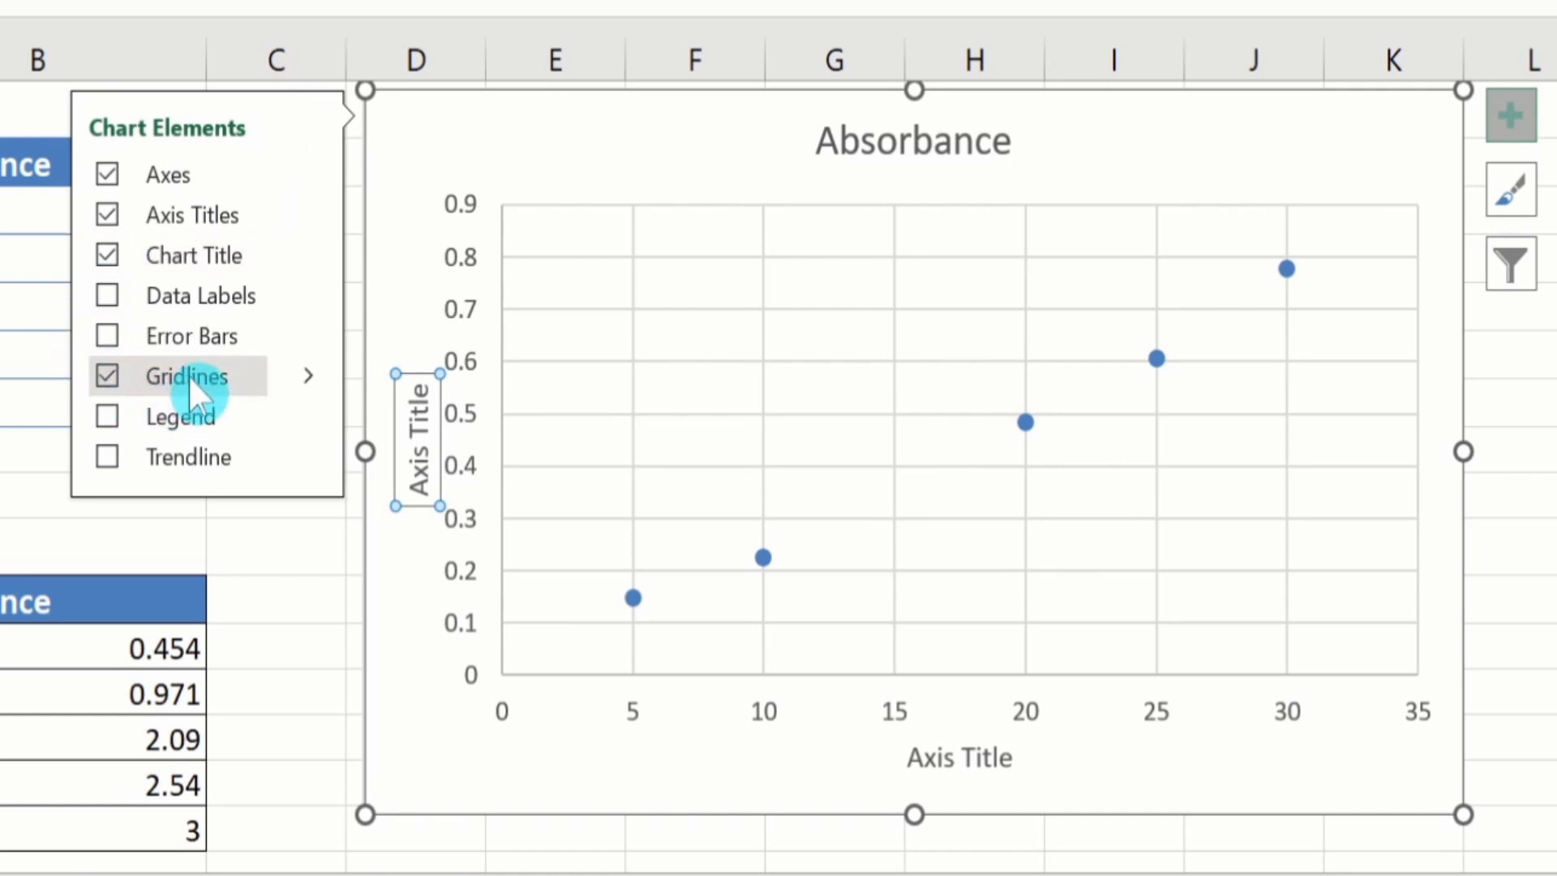
pyautogui.click(105, 377)
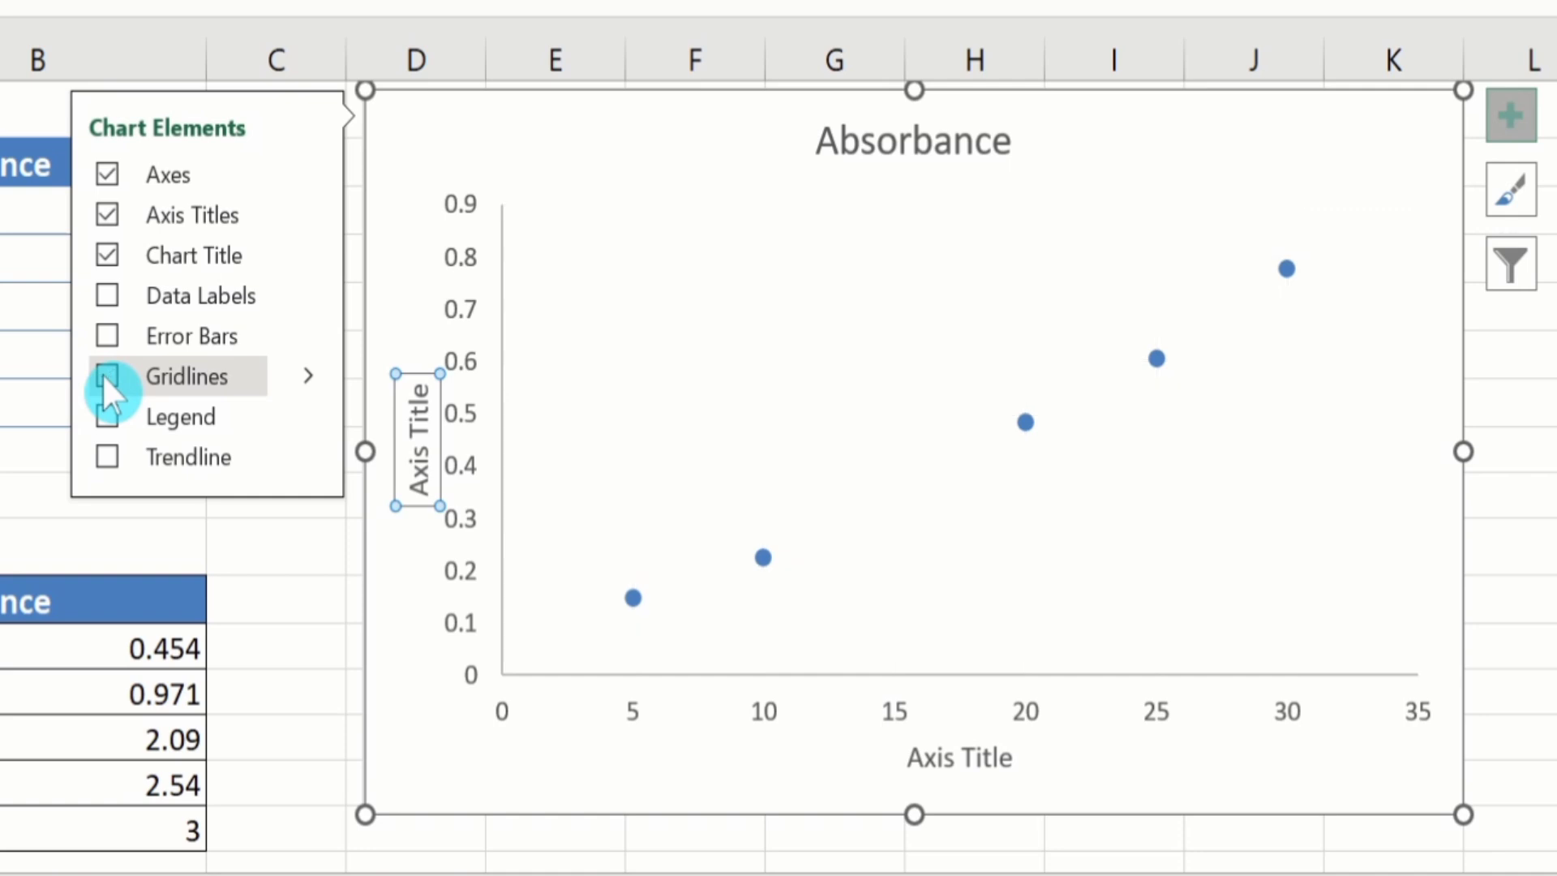
pyautogui.click(107, 416)
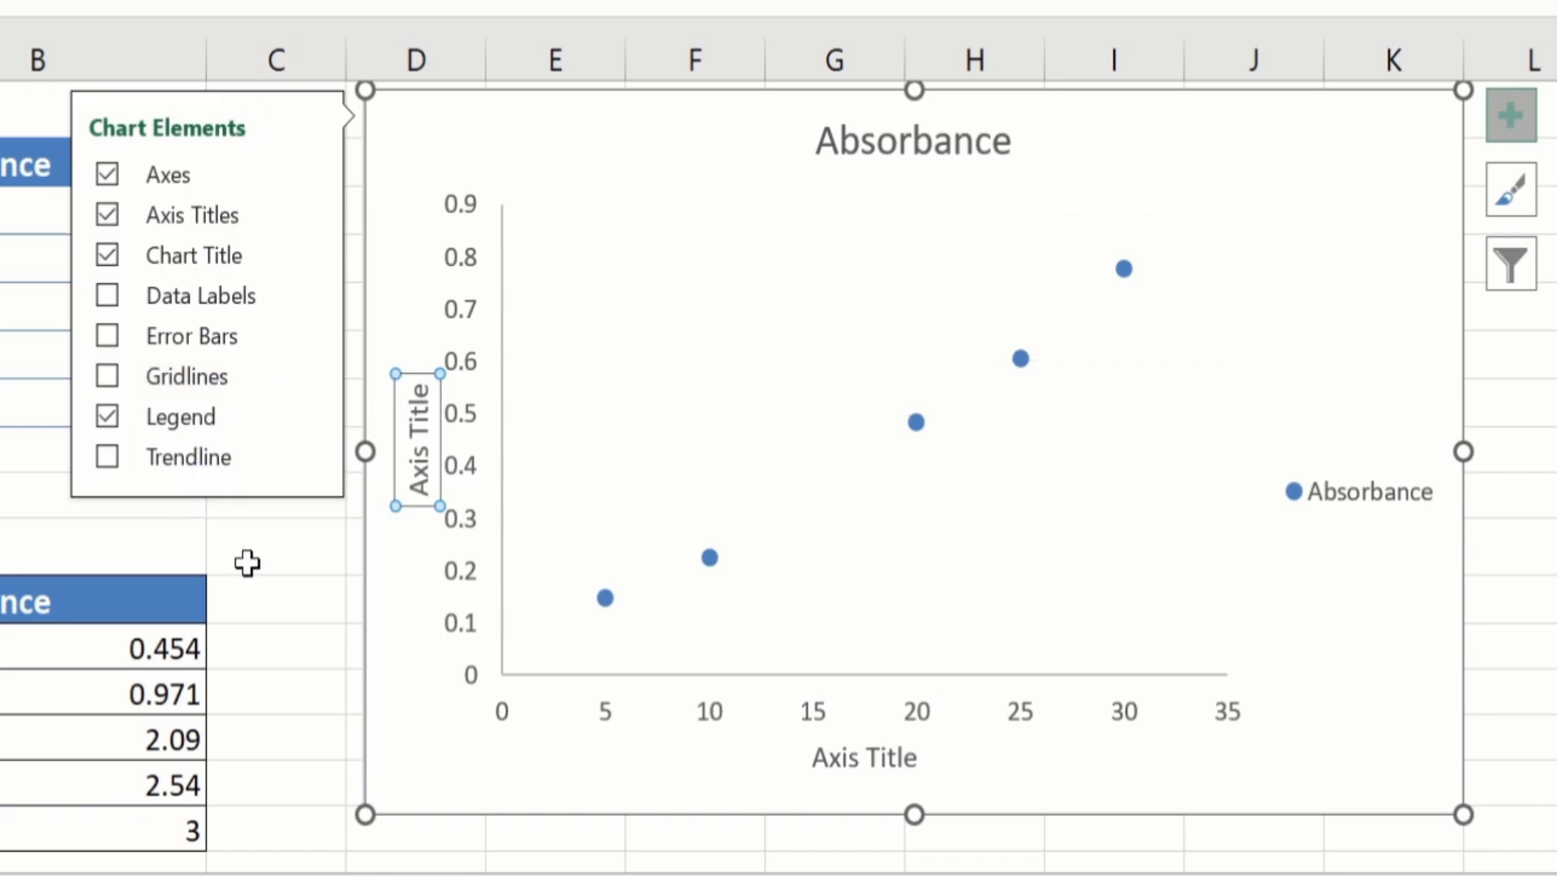
pyautogui.click(289, 603)
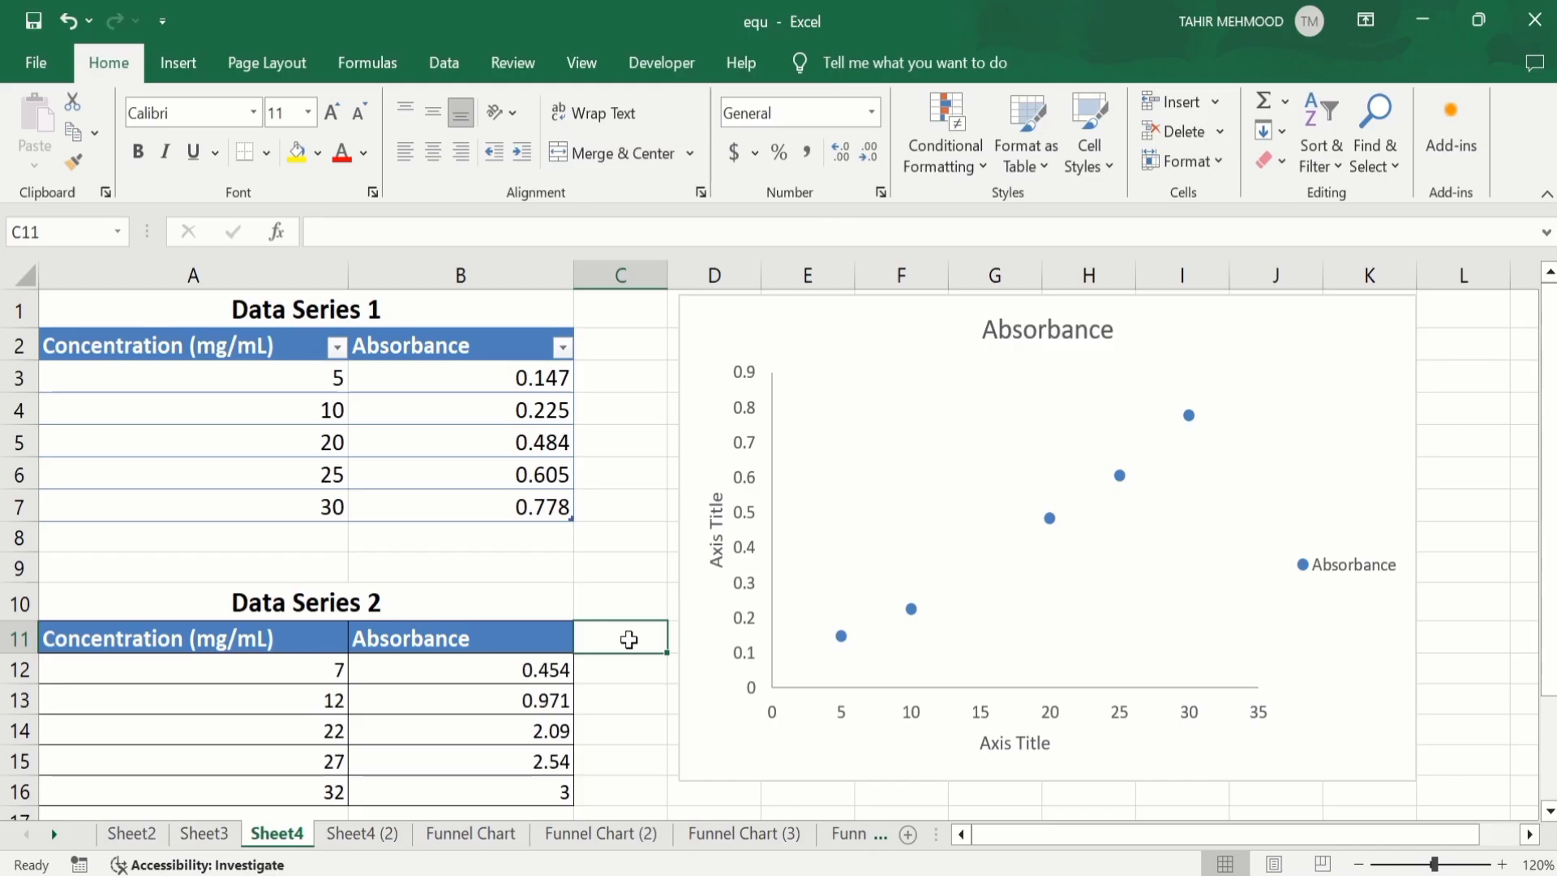
# Look through the chart's quick layouts and apply the first Colorful palette to the chart.
pyautogui.click(727, 328)
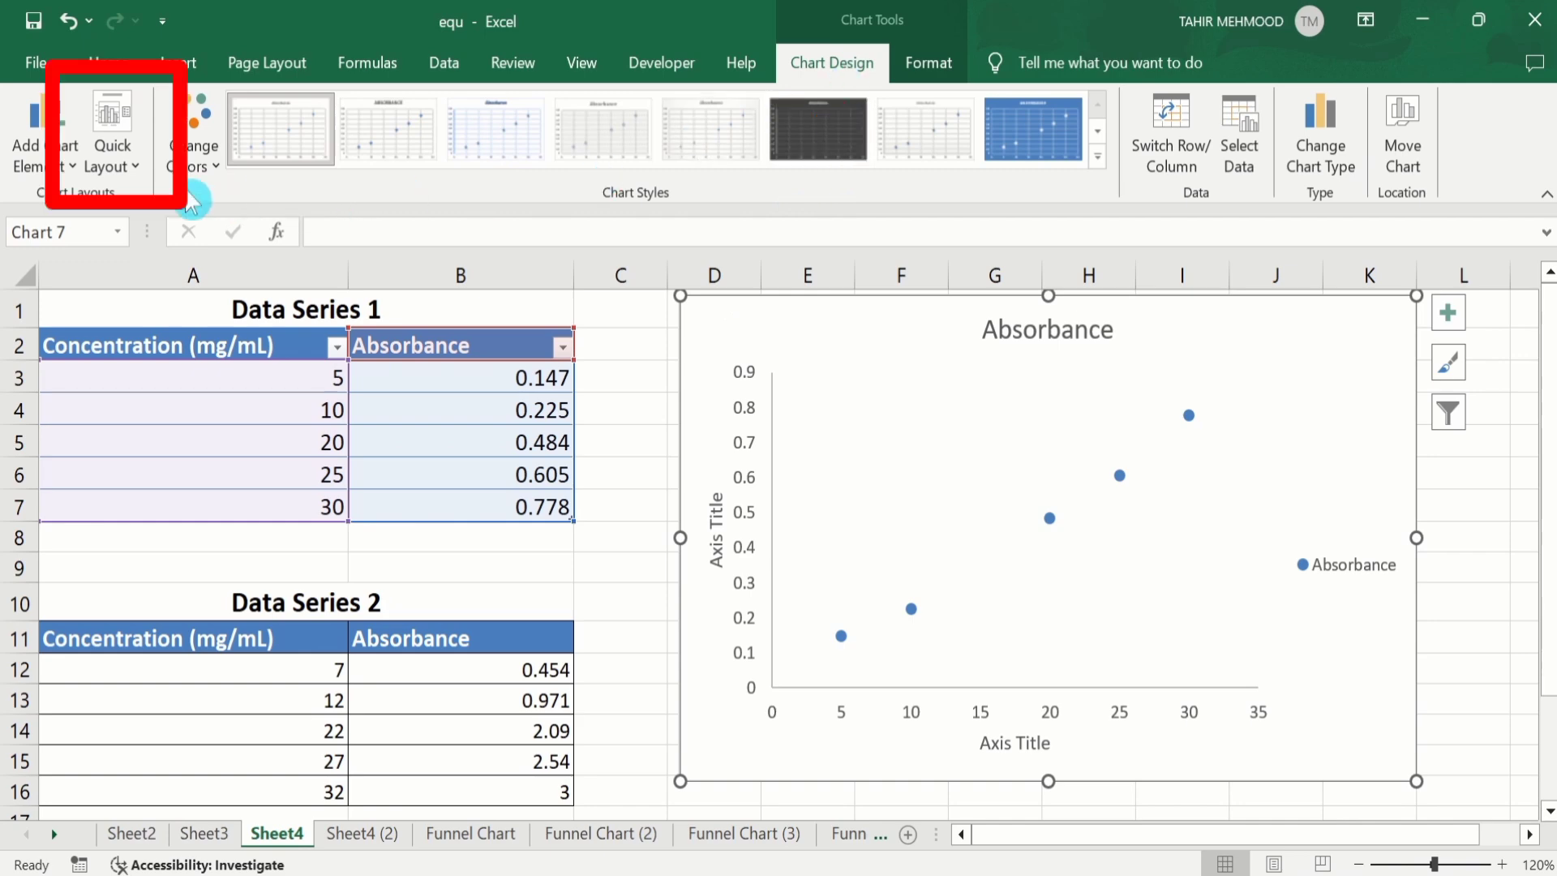
pyautogui.click(143, 174)
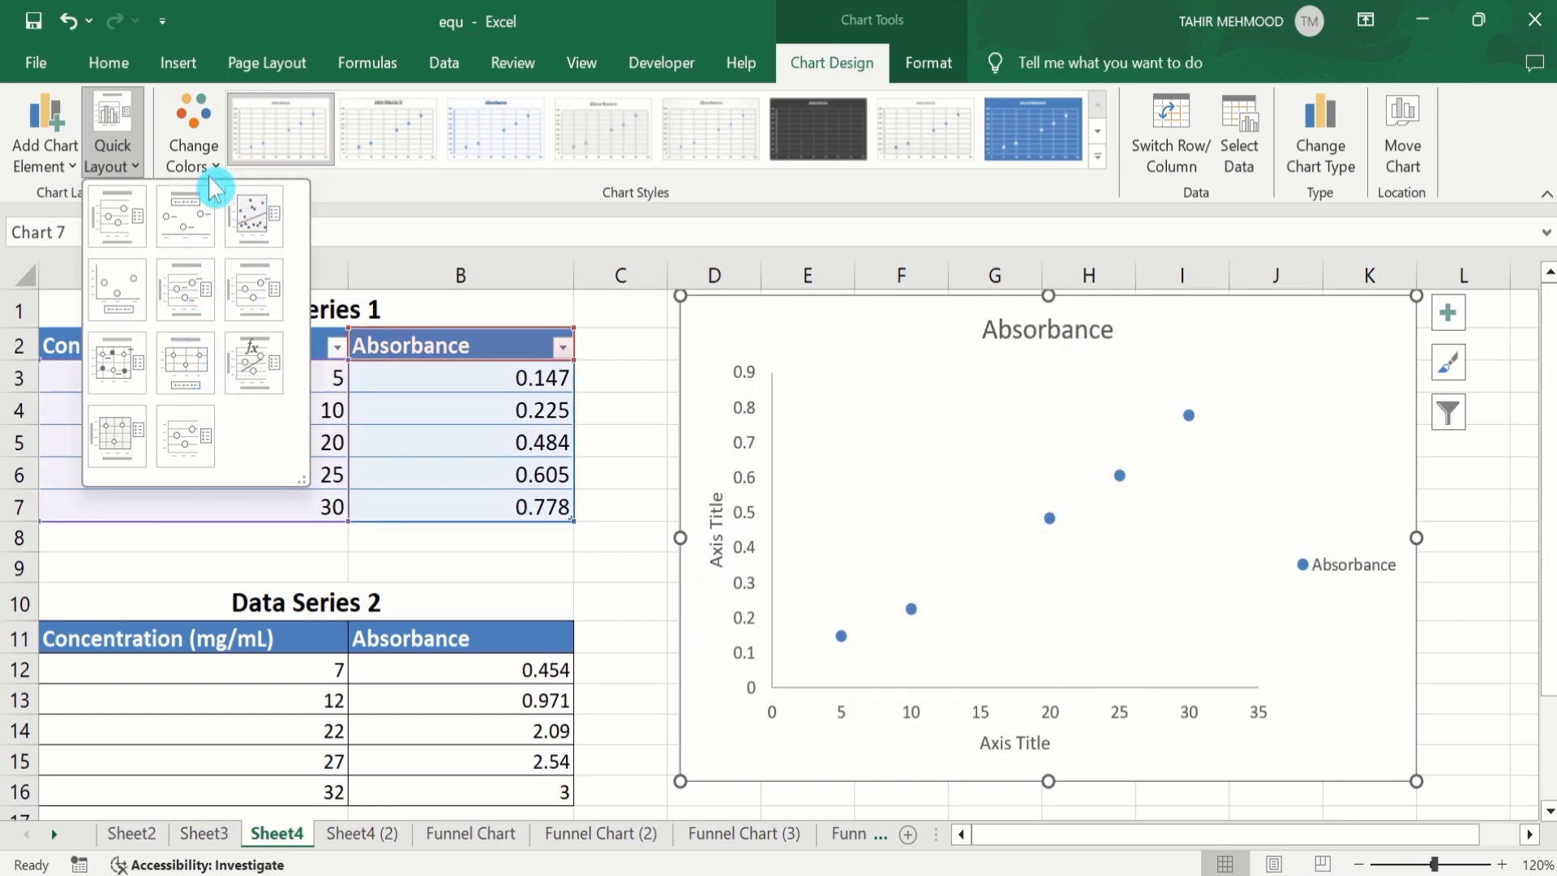
pyautogui.click(195, 159)
pyautogui.click(134, 215)
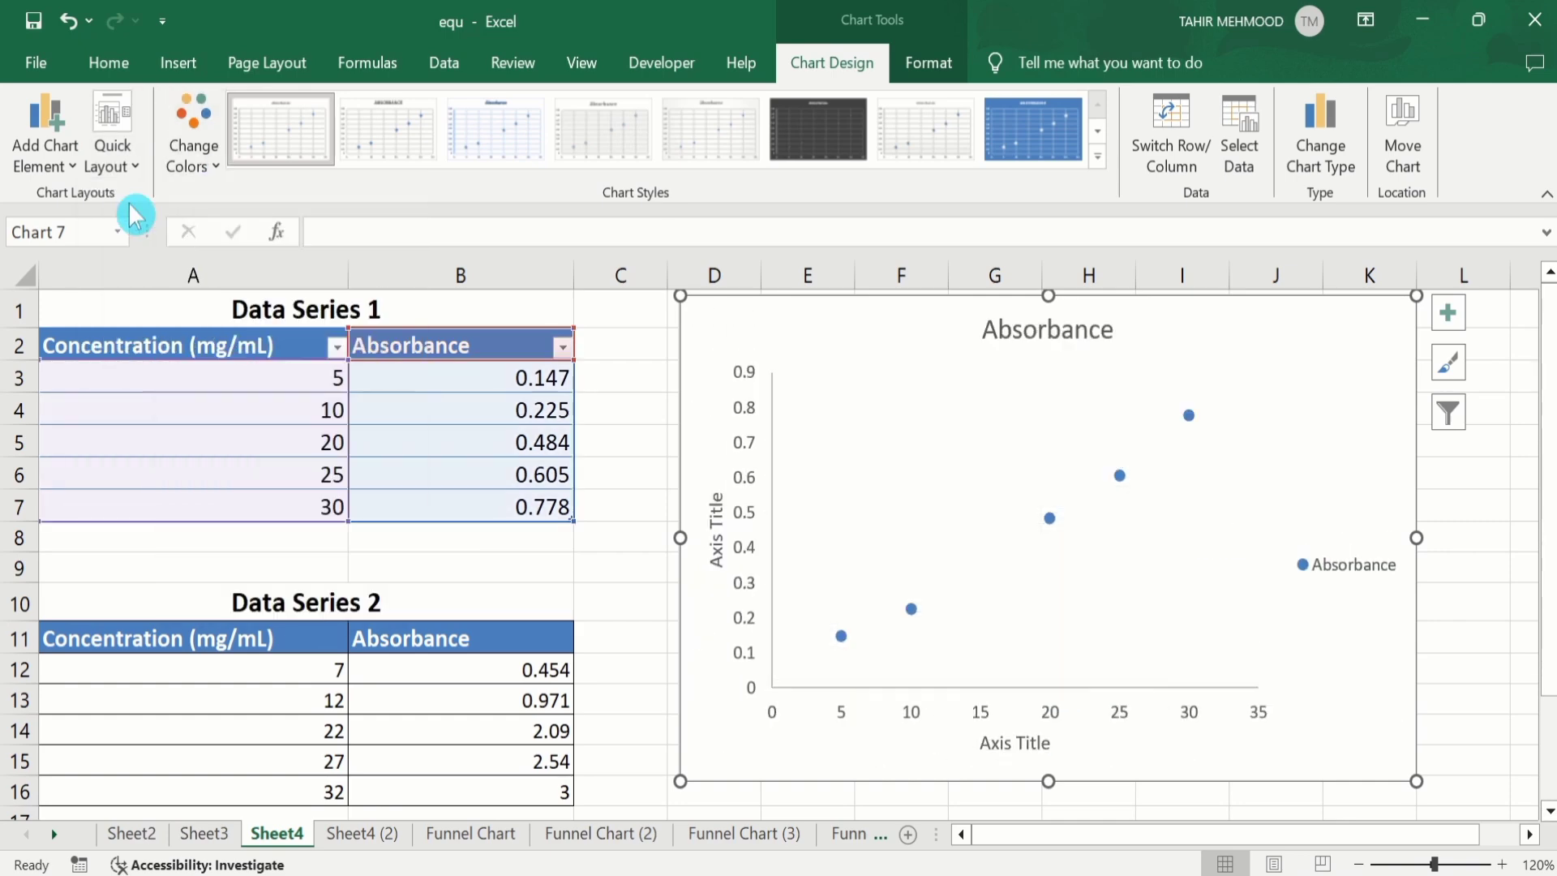
pyautogui.click(216, 170)
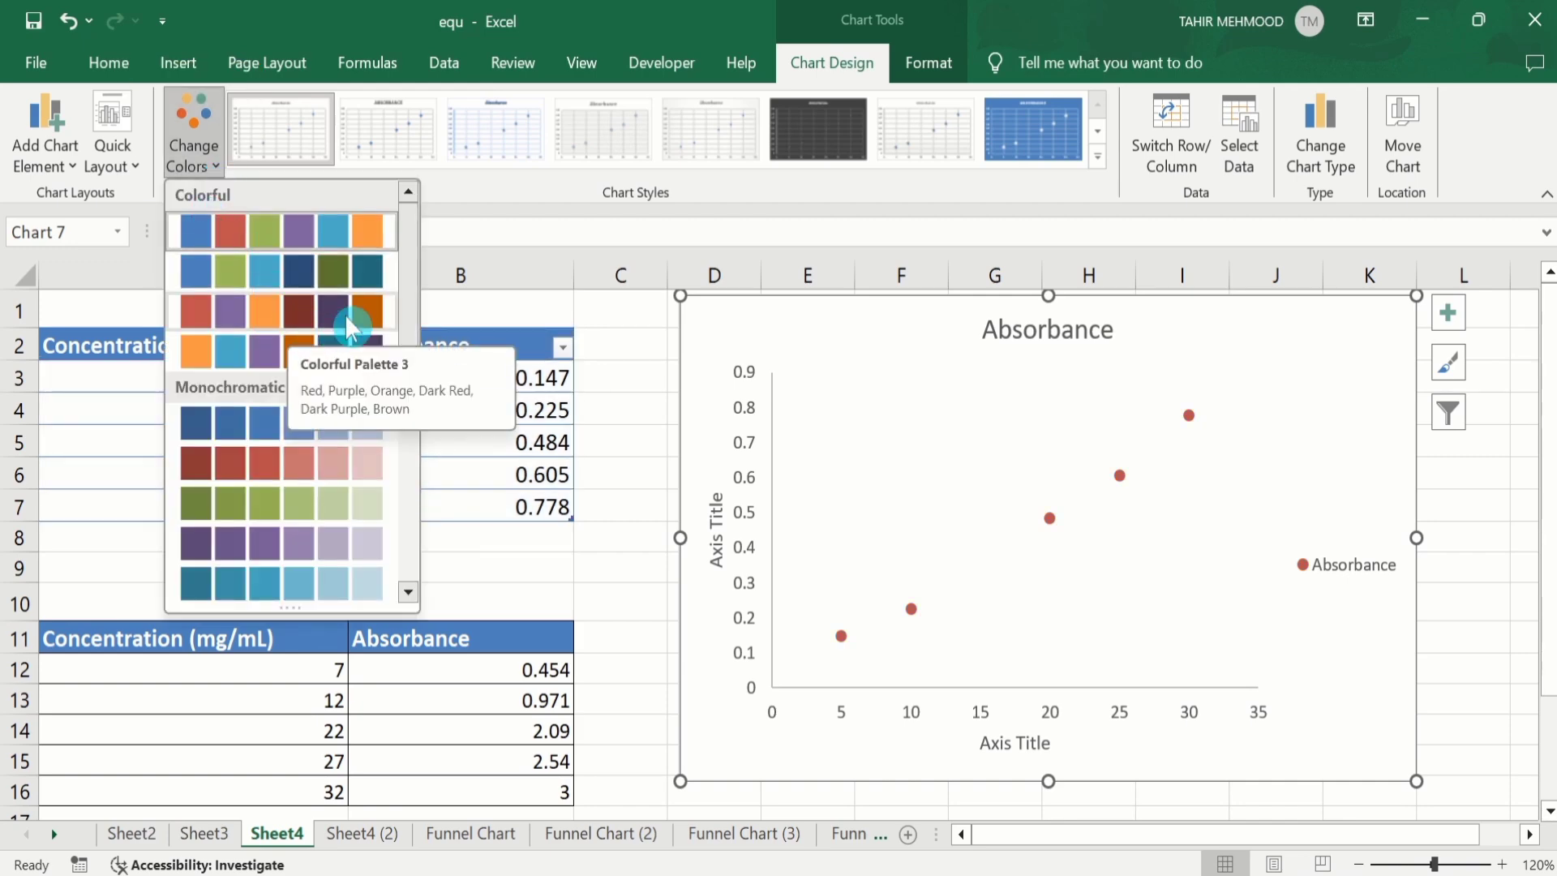
pyautogui.click(324, 233)
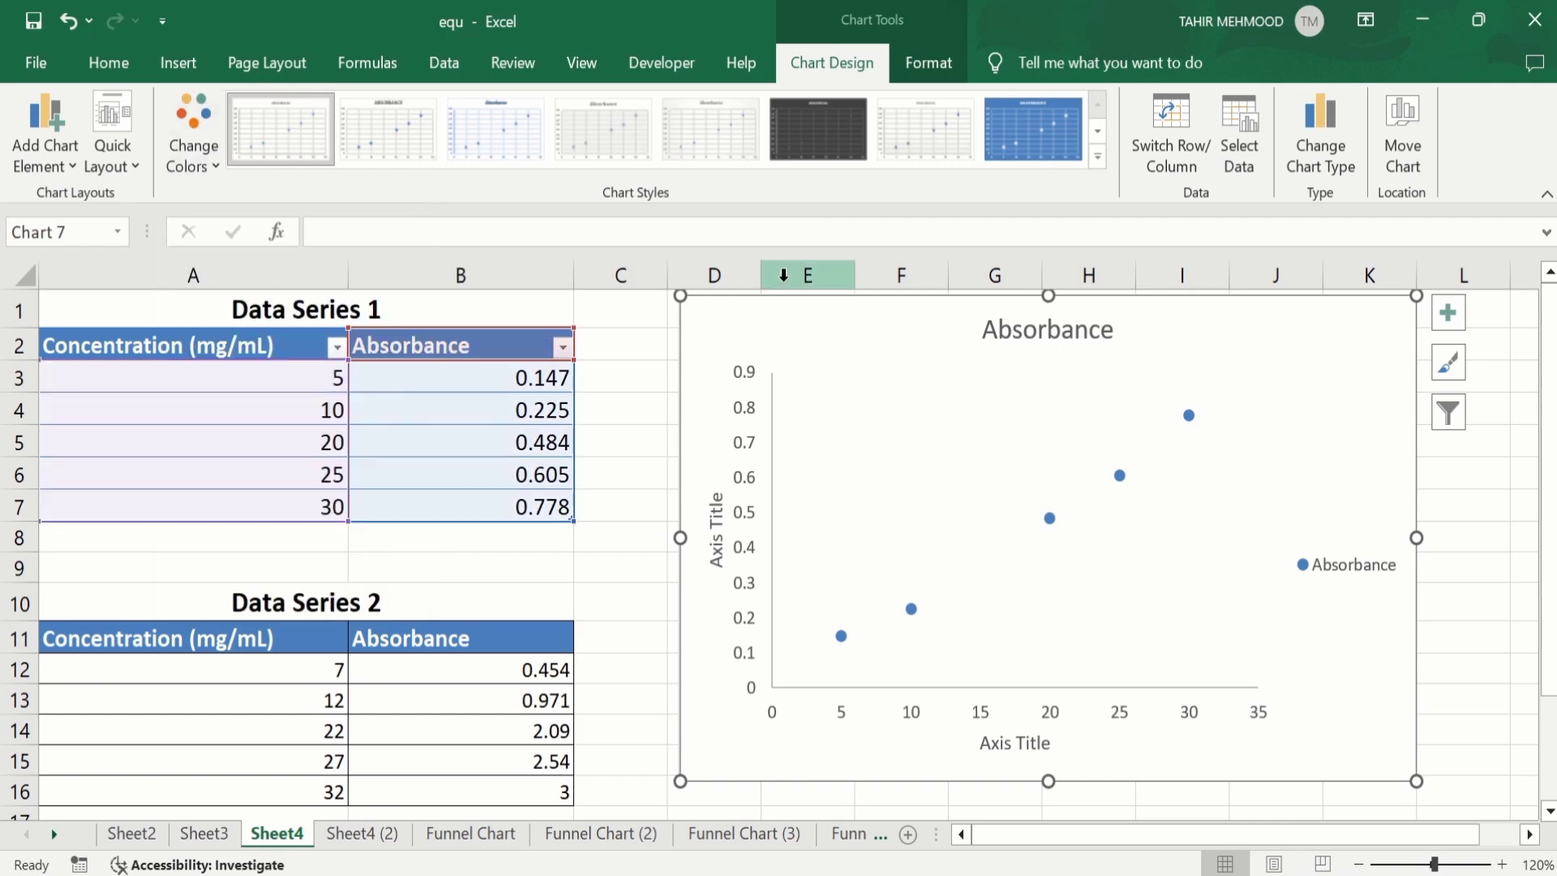
# Change the chart title to "Comparison of Absorbance".
pyautogui.click(1020, 339)
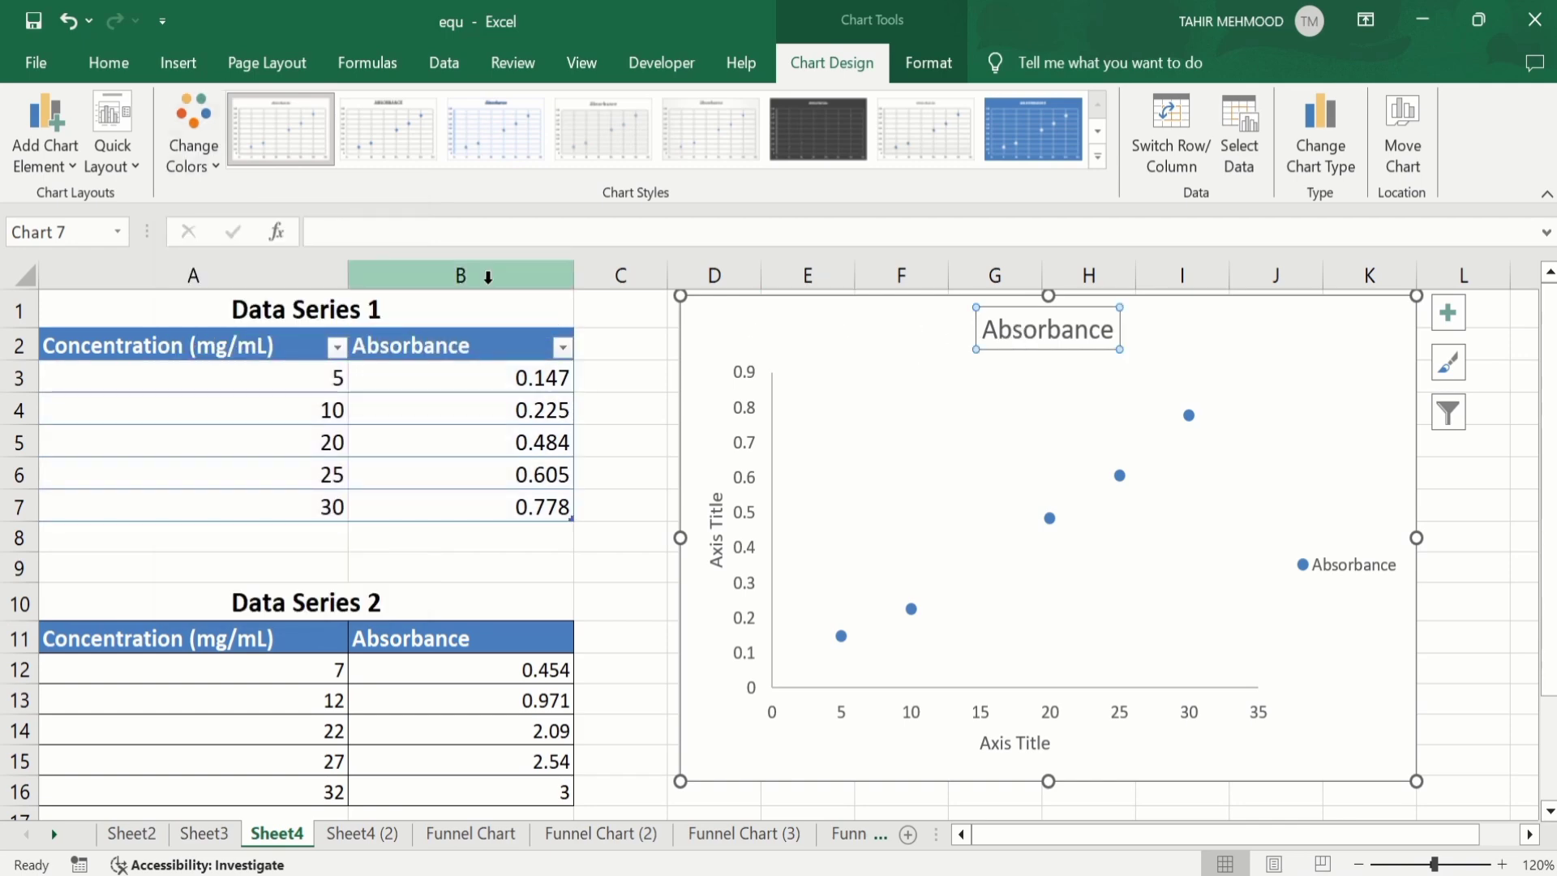
pyautogui.click(390, 230)
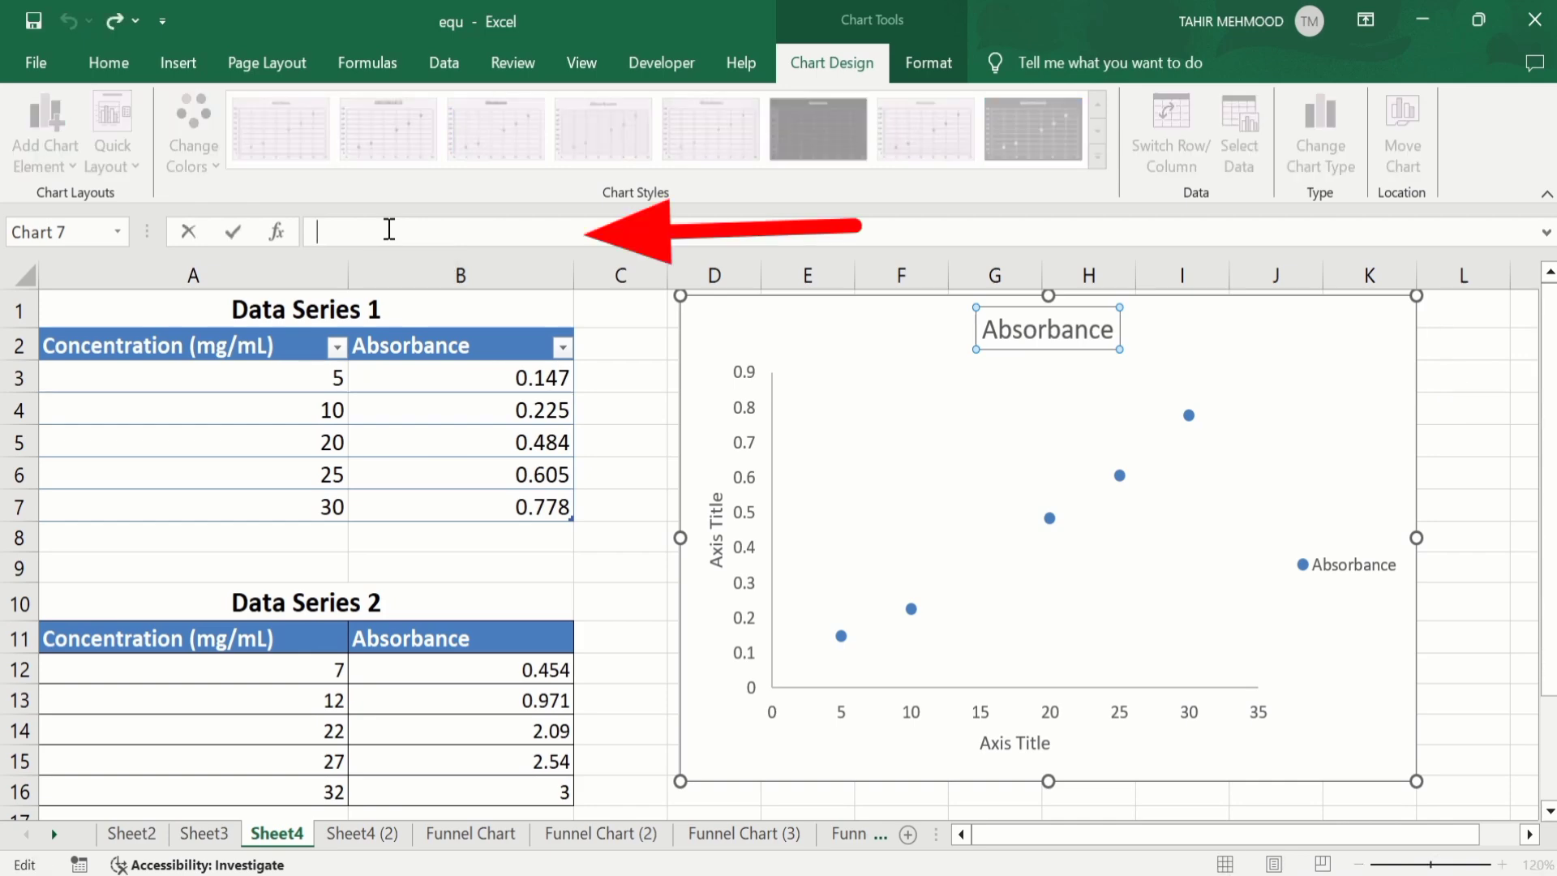
pyautogui.write('Compa')
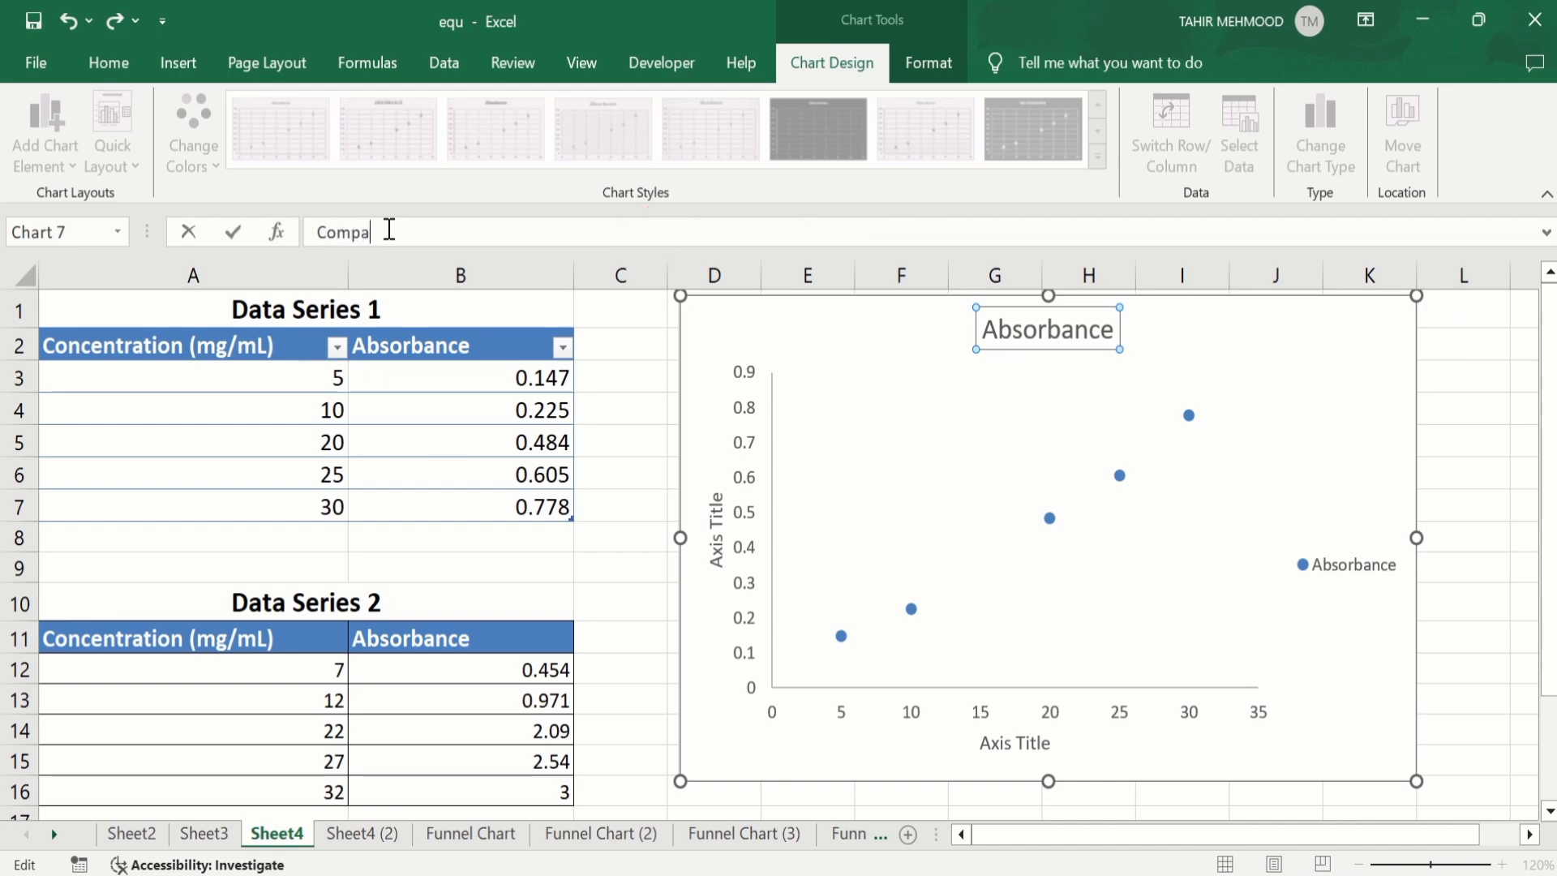
pyautogui.write('rison of Absorbance')
pyautogui.press('Return')
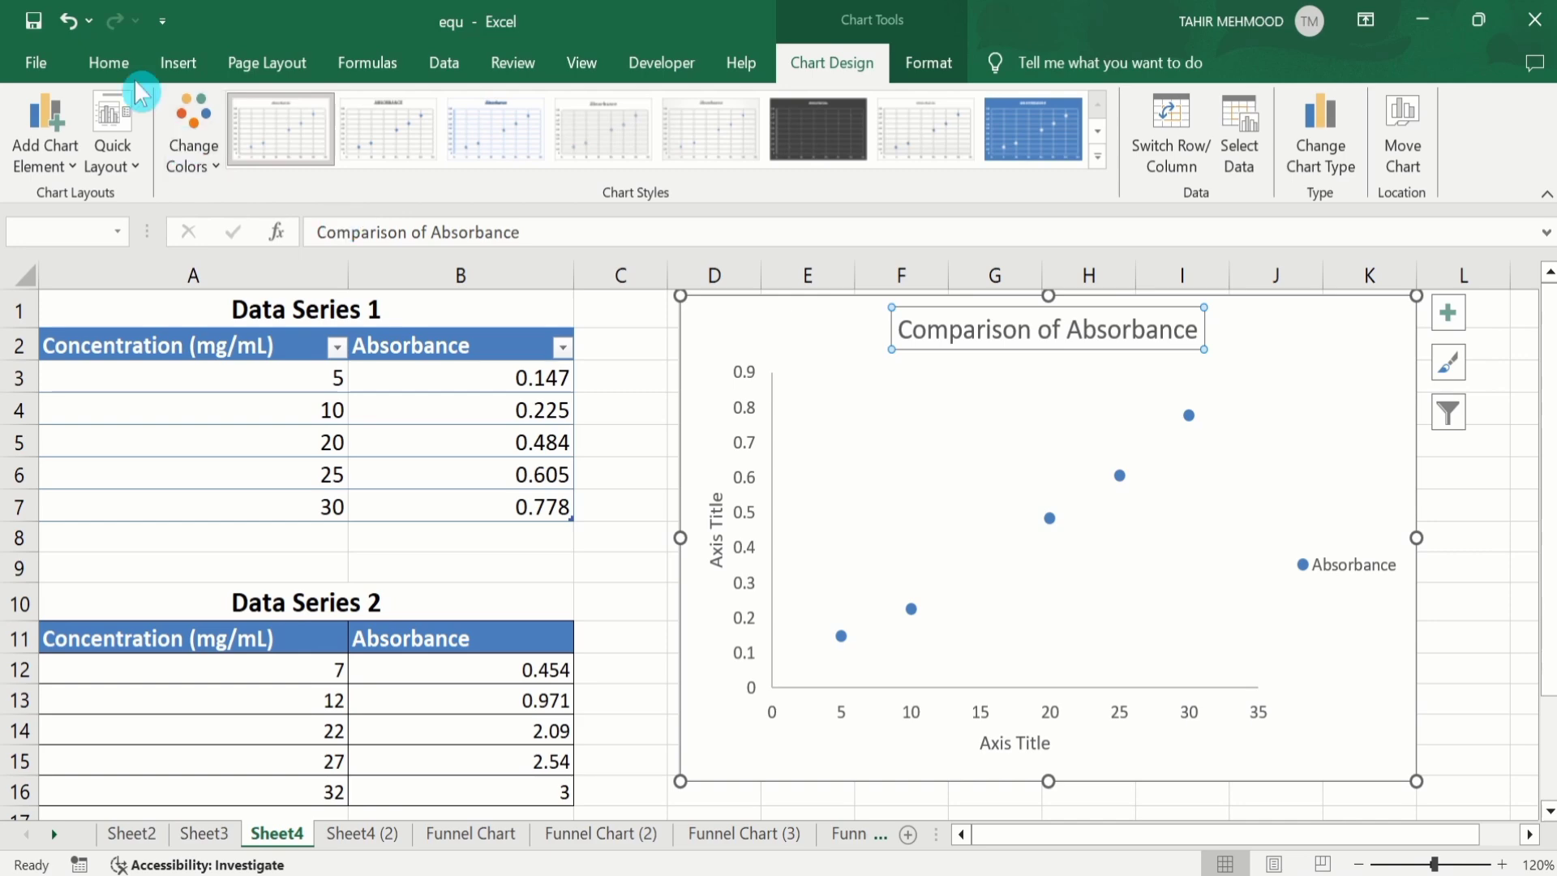
# Format the chart title in bold black text at font size 16.
pyautogui.click(114, 65)
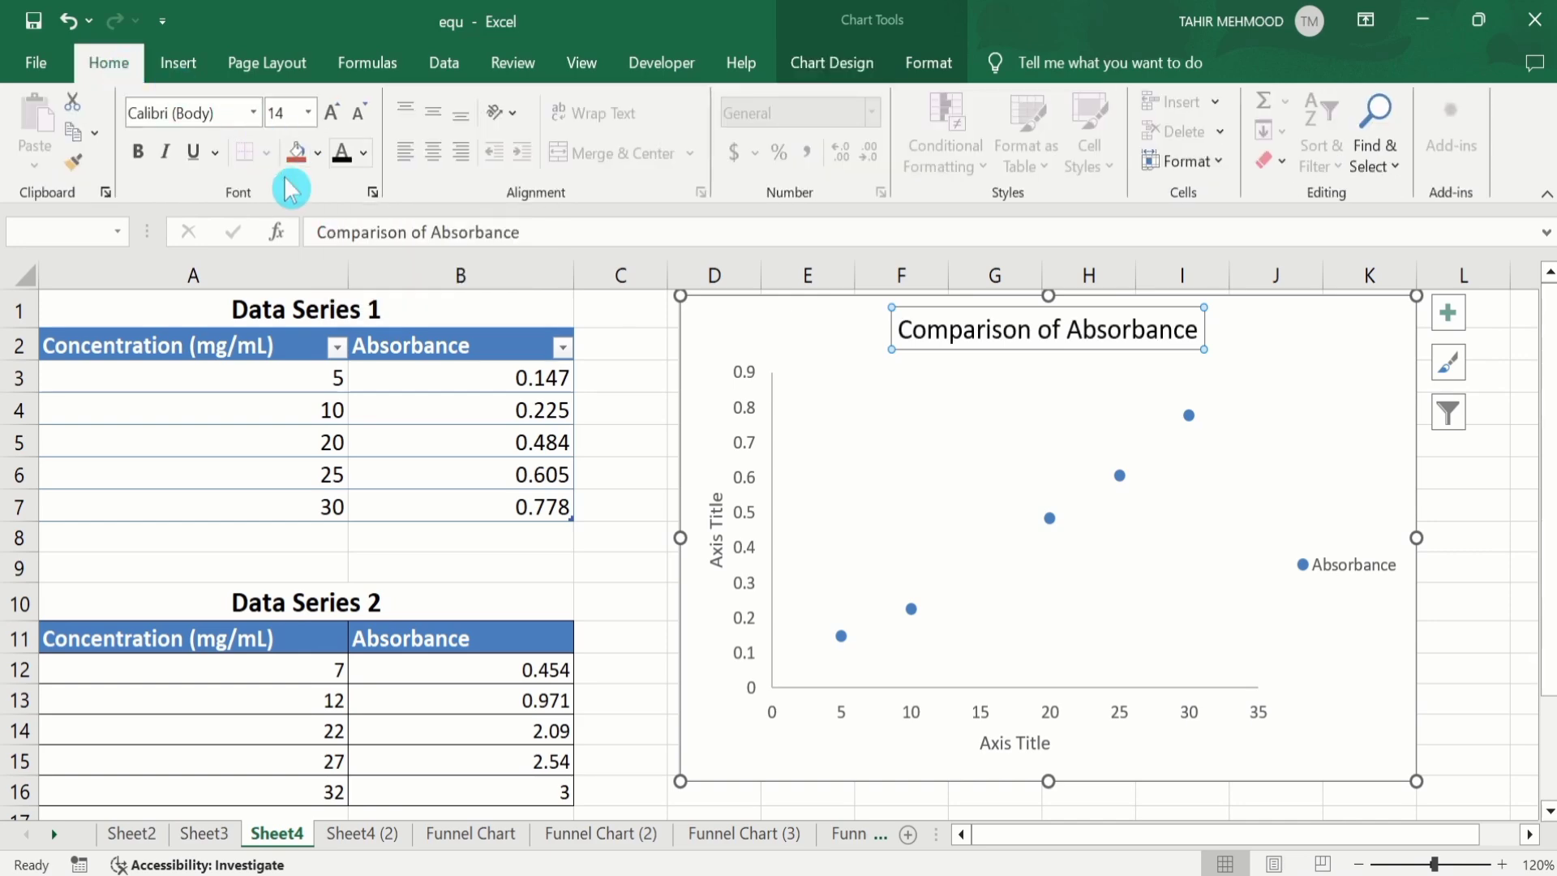
pyautogui.click(140, 152)
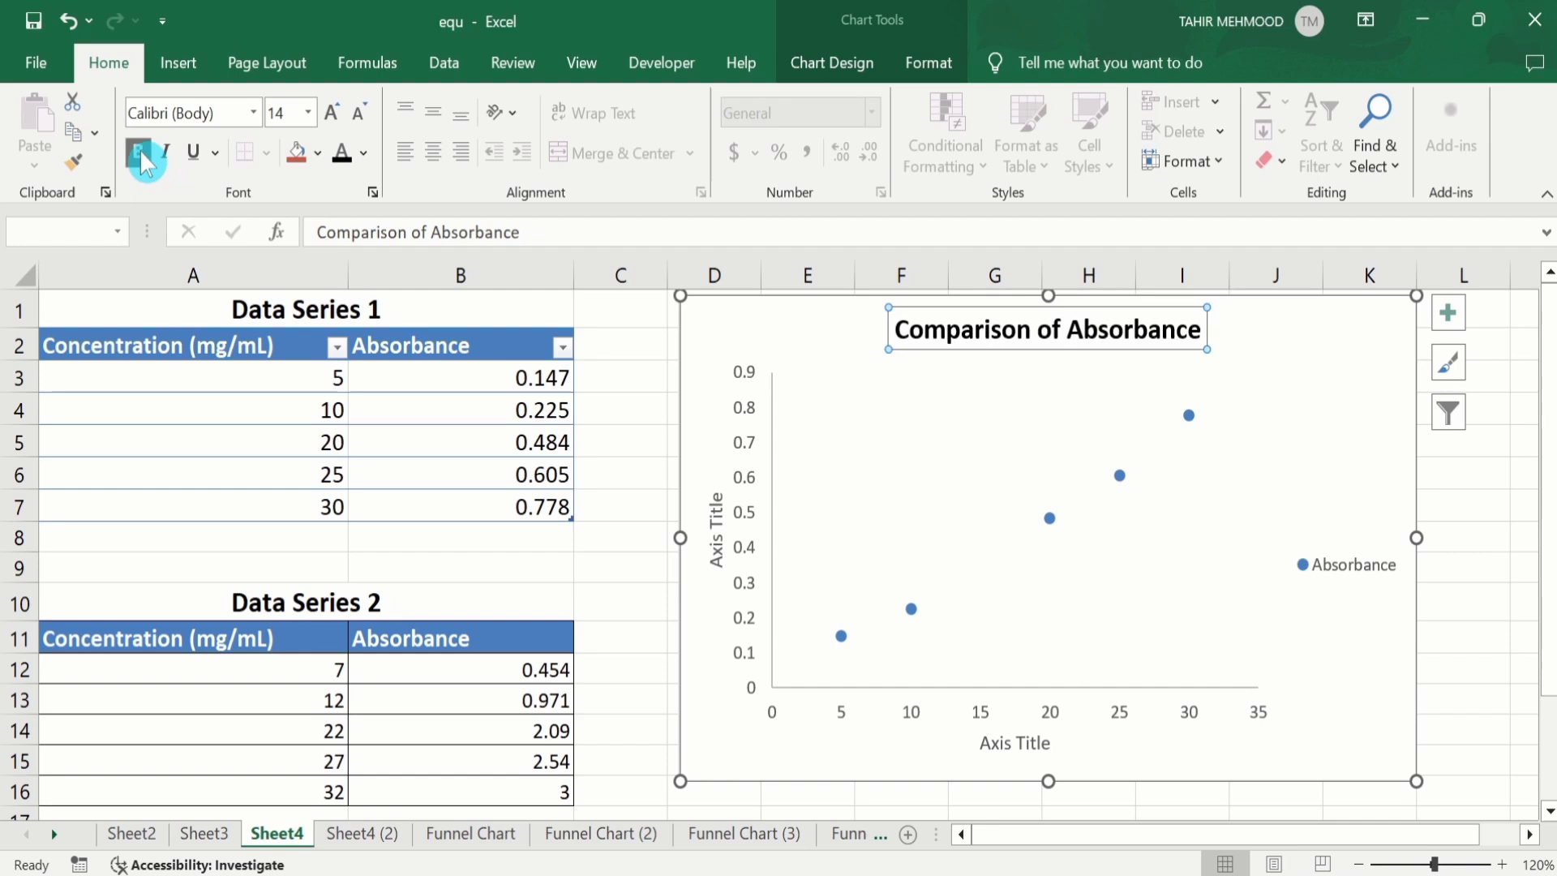
pyautogui.click(309, 112)
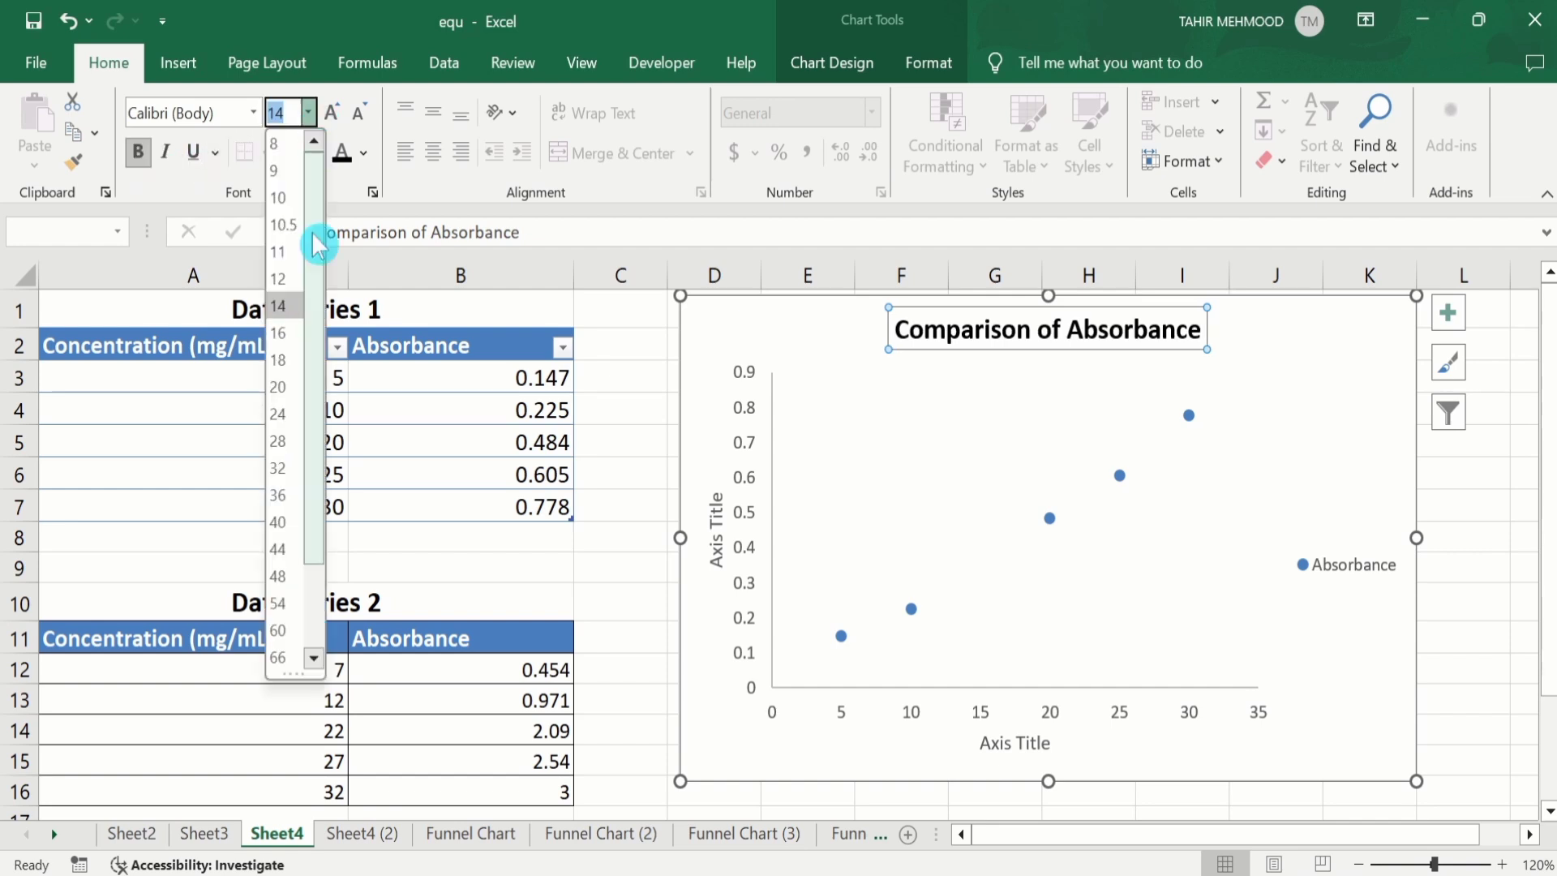
pyautogui.click(282, 334)
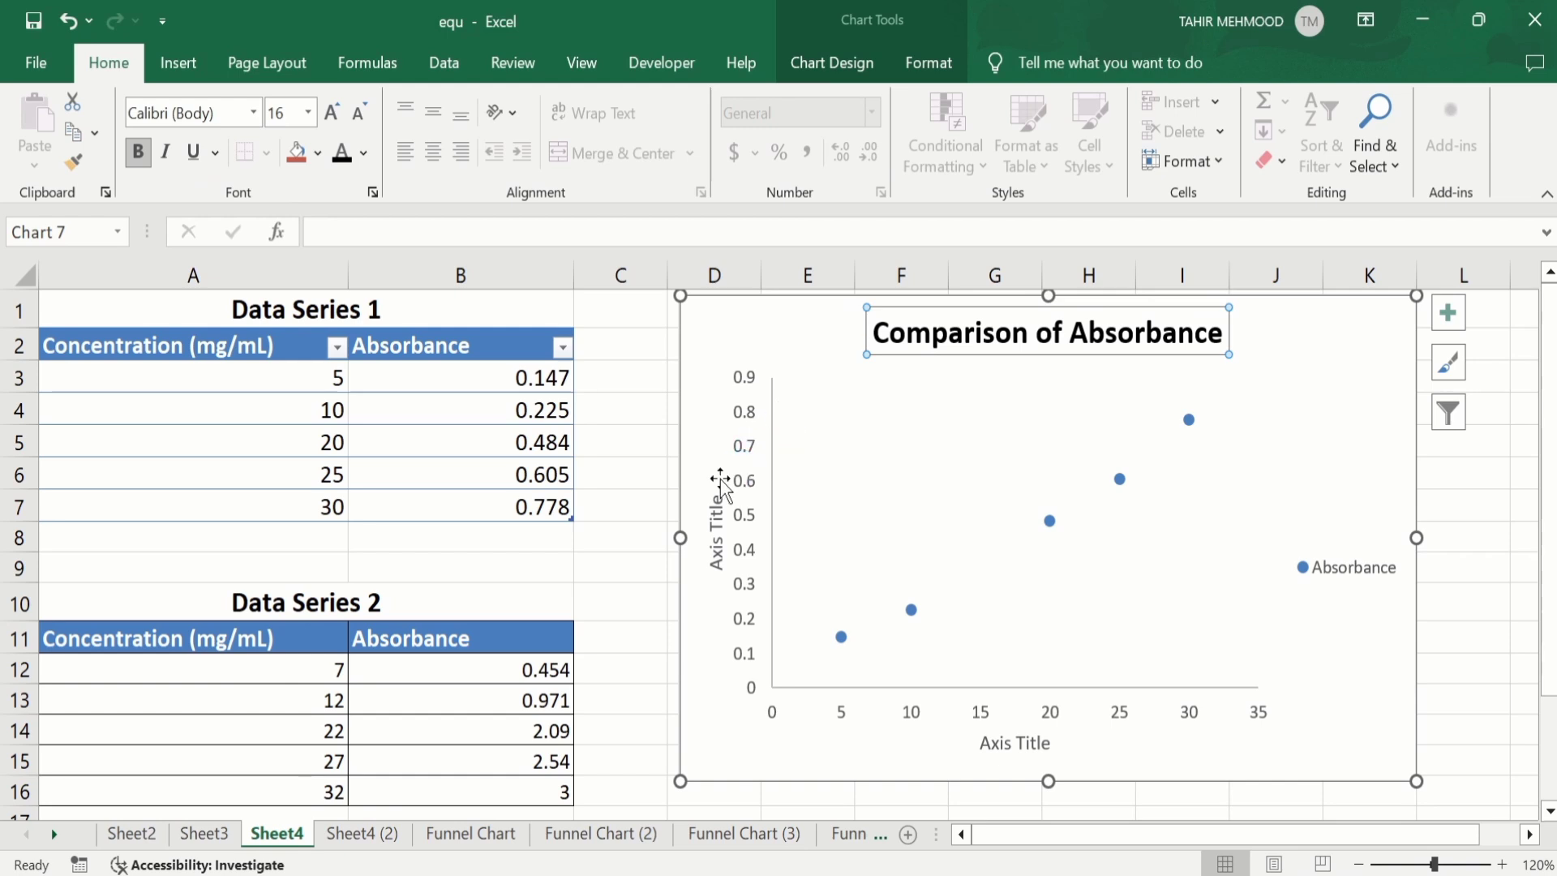
# Link the vertical axis title to the Absorbance header in cell B2.
pyautogui.click(716, 527)
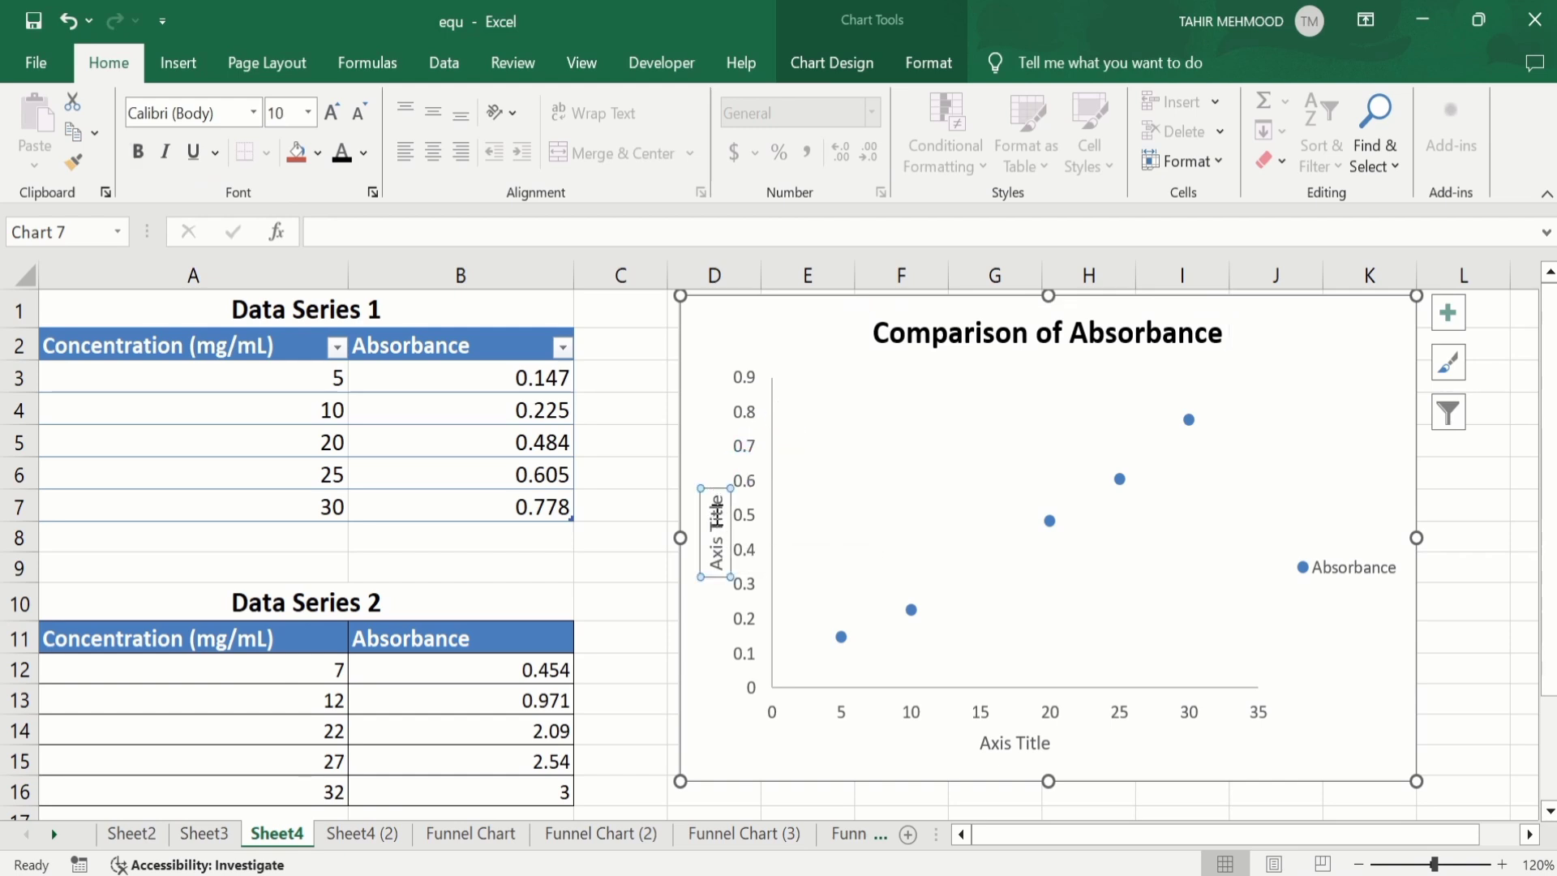
pyautogui.click(400, 225)
pyautogui.write('=')
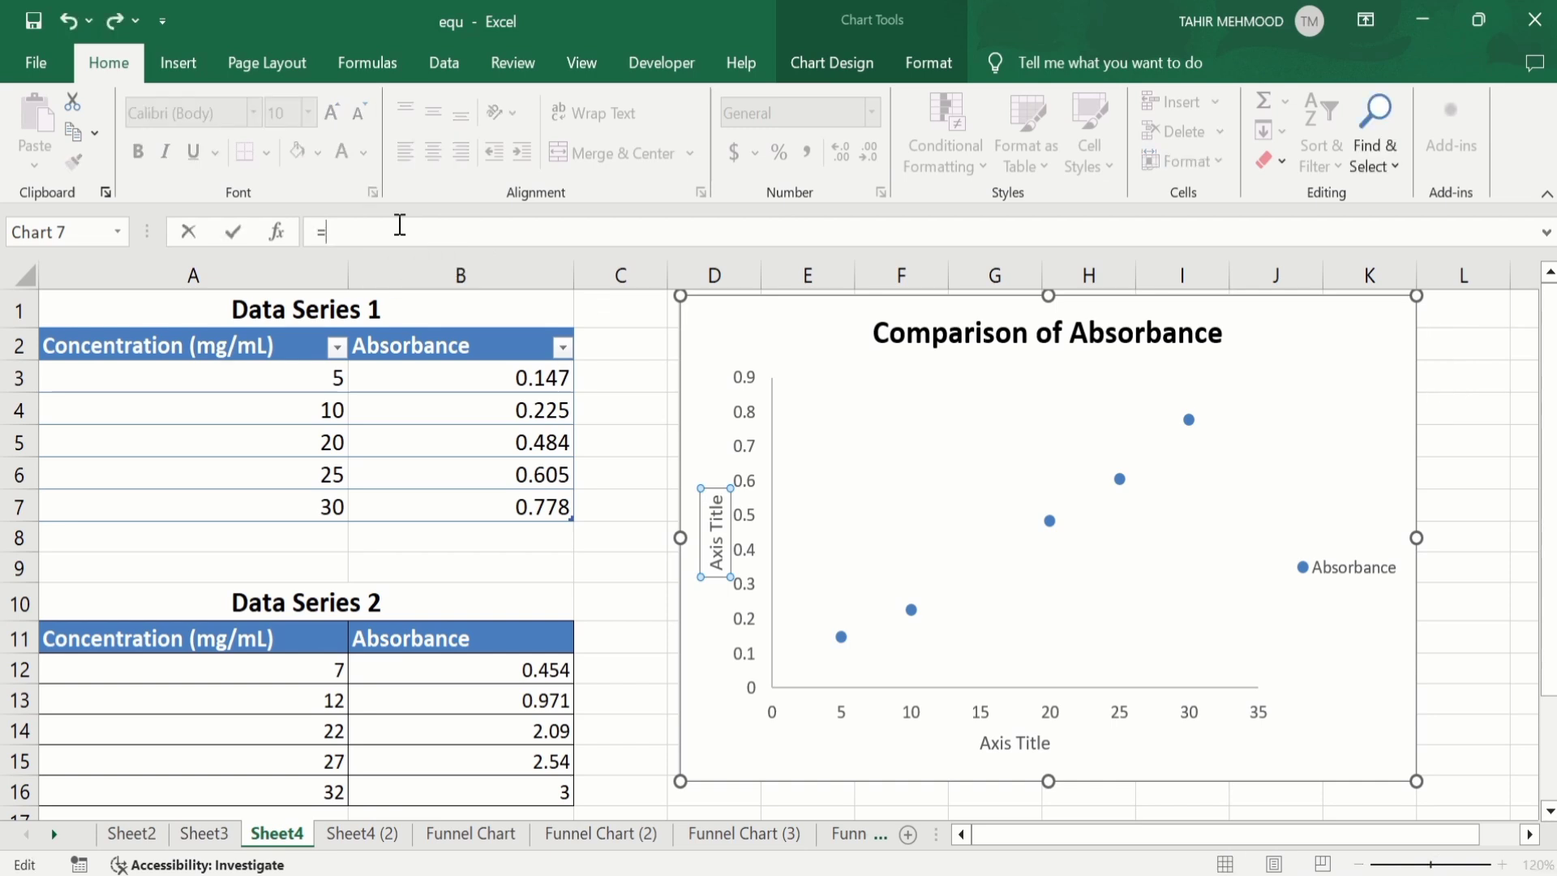
pyautogui.click(419, 348)
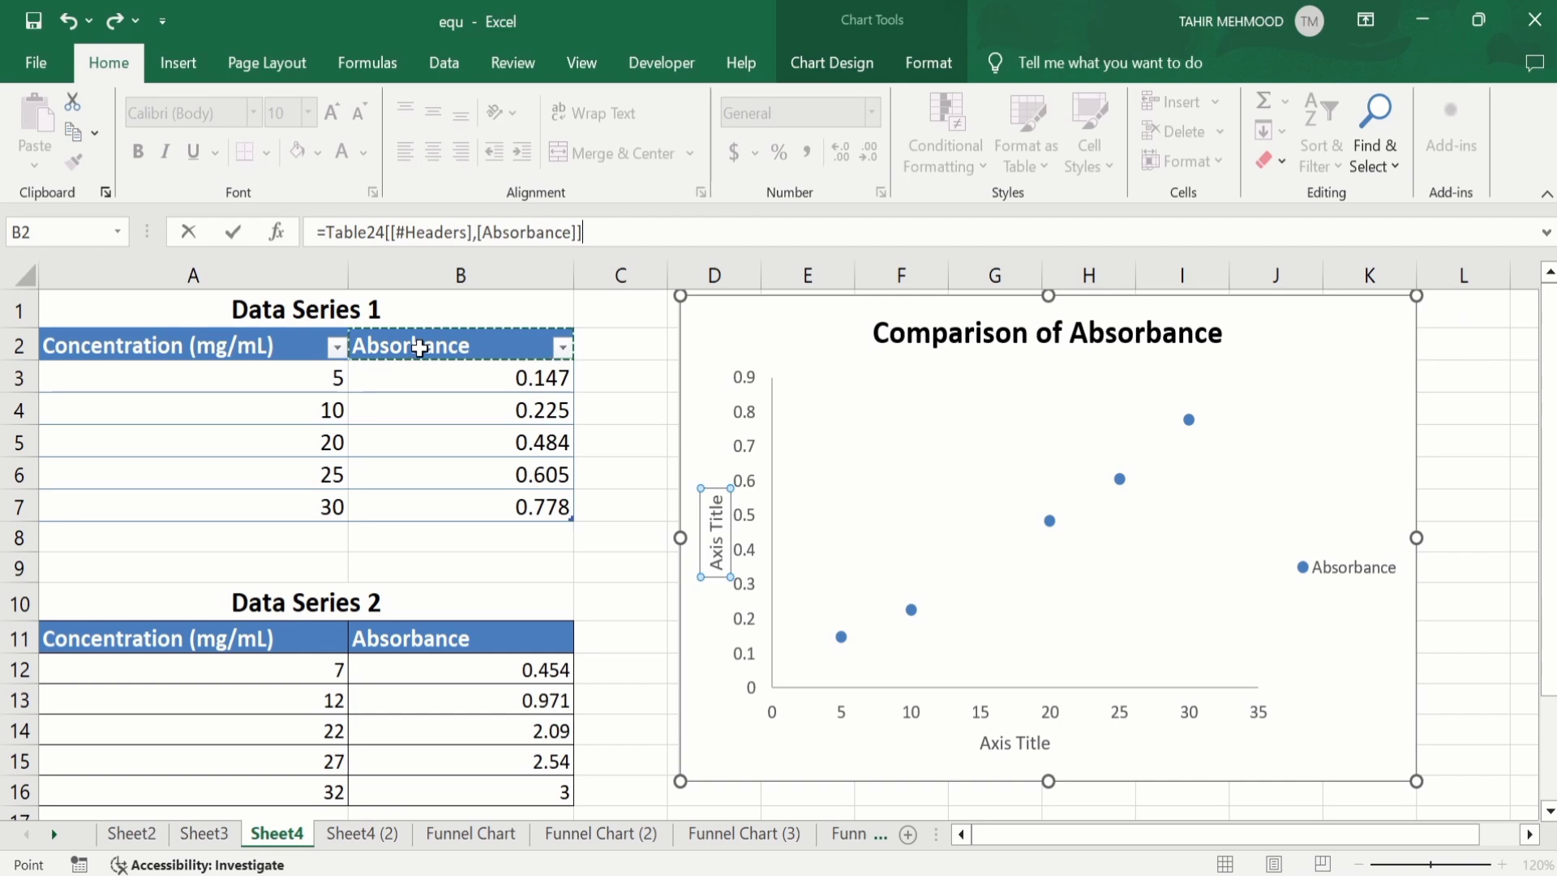
pyautogui.press('Return')
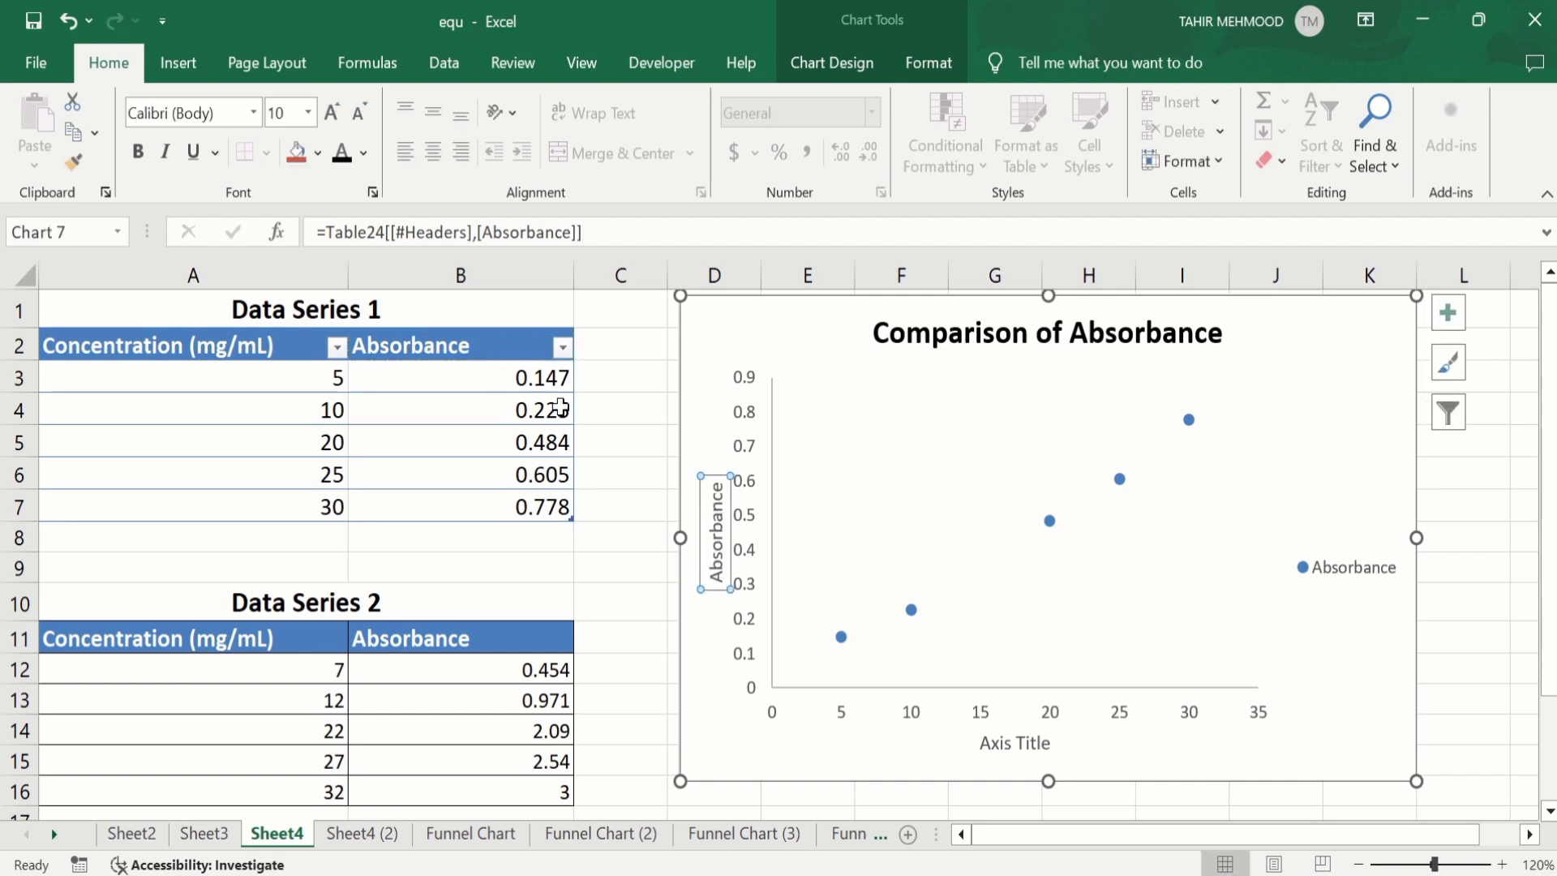
# Link the horizontal axis title to the Concentration (mg/mL) header in cell A11.
pyautogui.click(1005, 745)
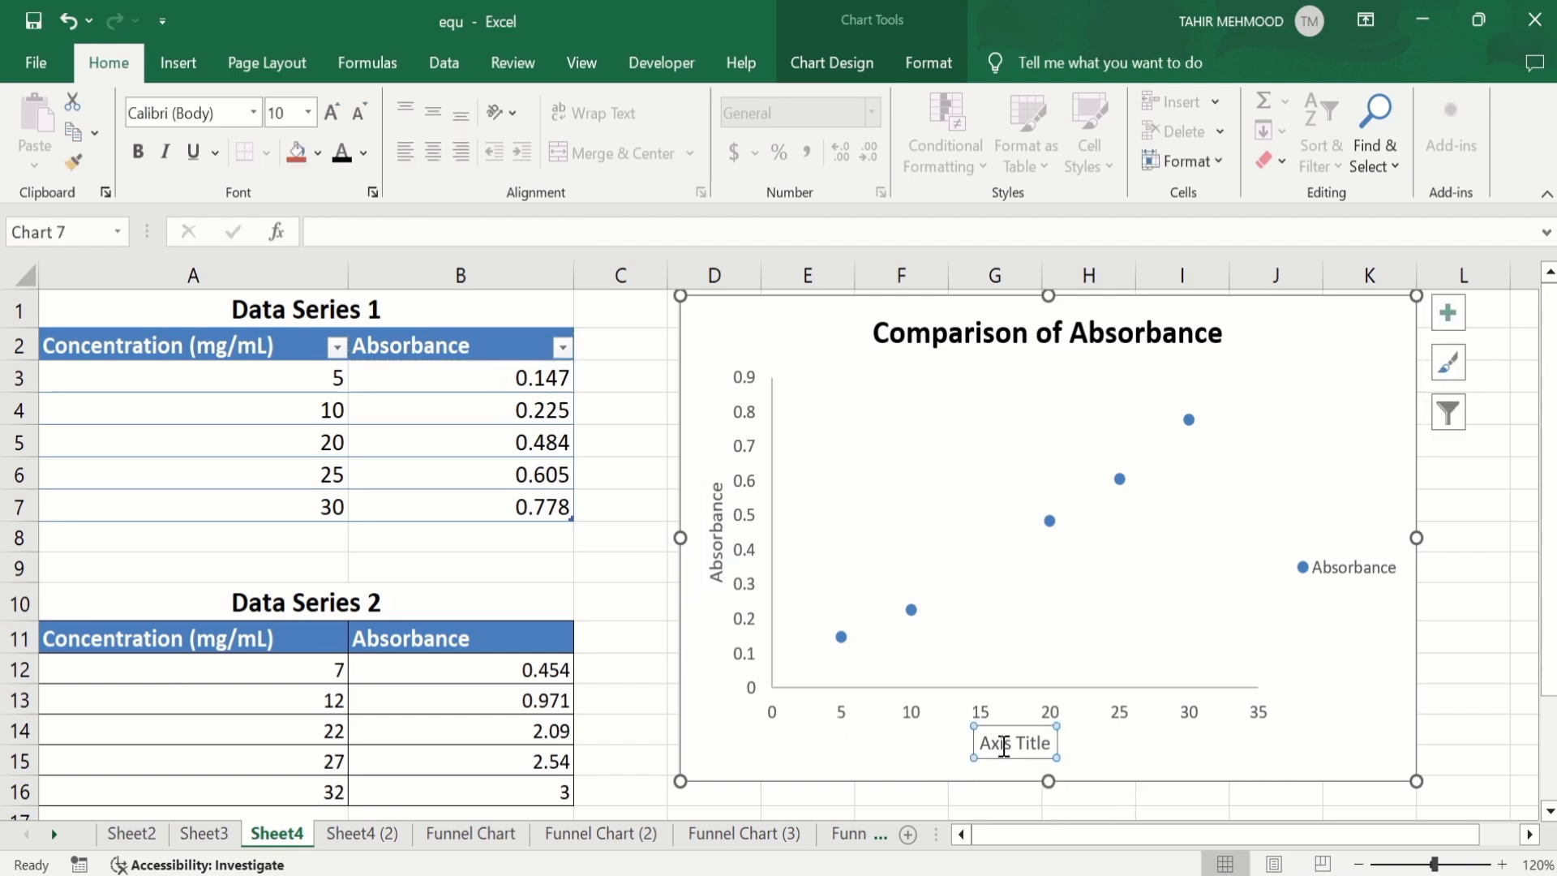
pyautogui.click(412, 234)
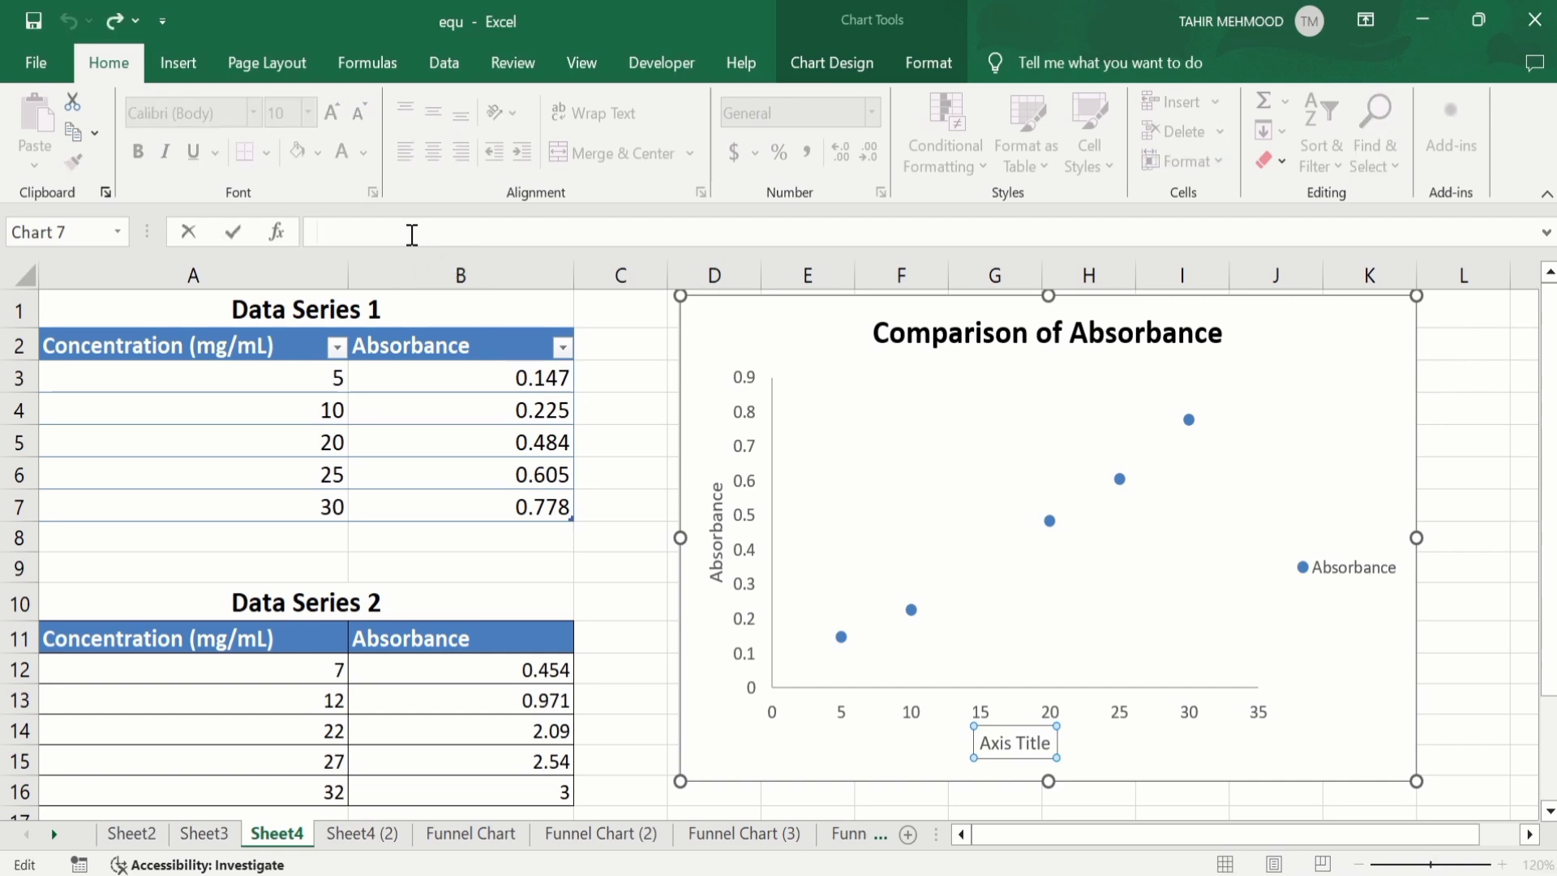
pyautogui.write('=')
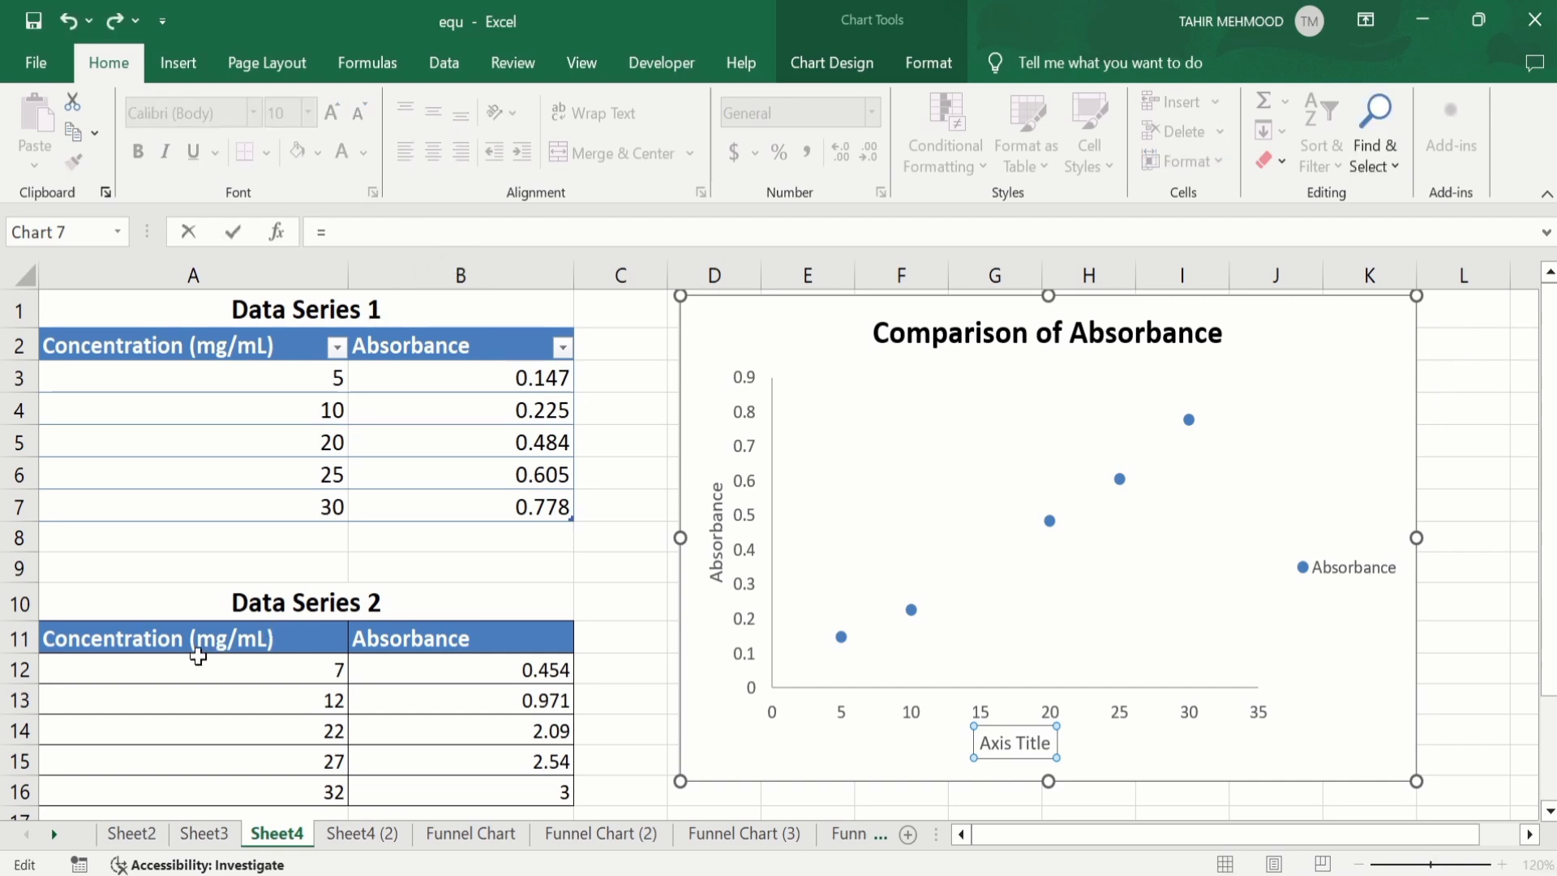
pyautogui.click(164, 647)
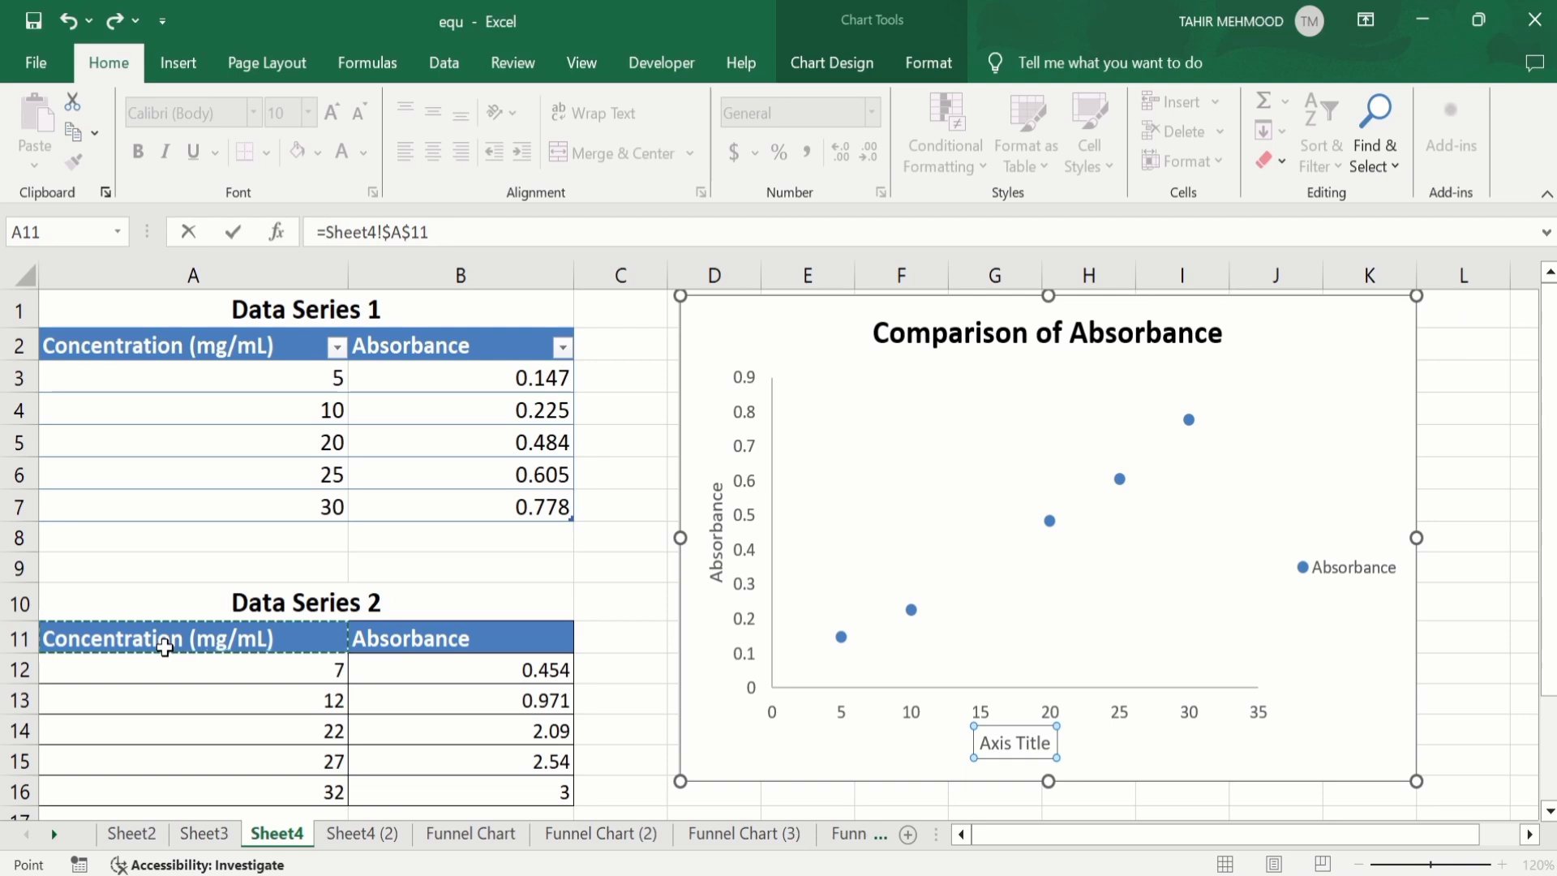
pyautogui.press('Return')
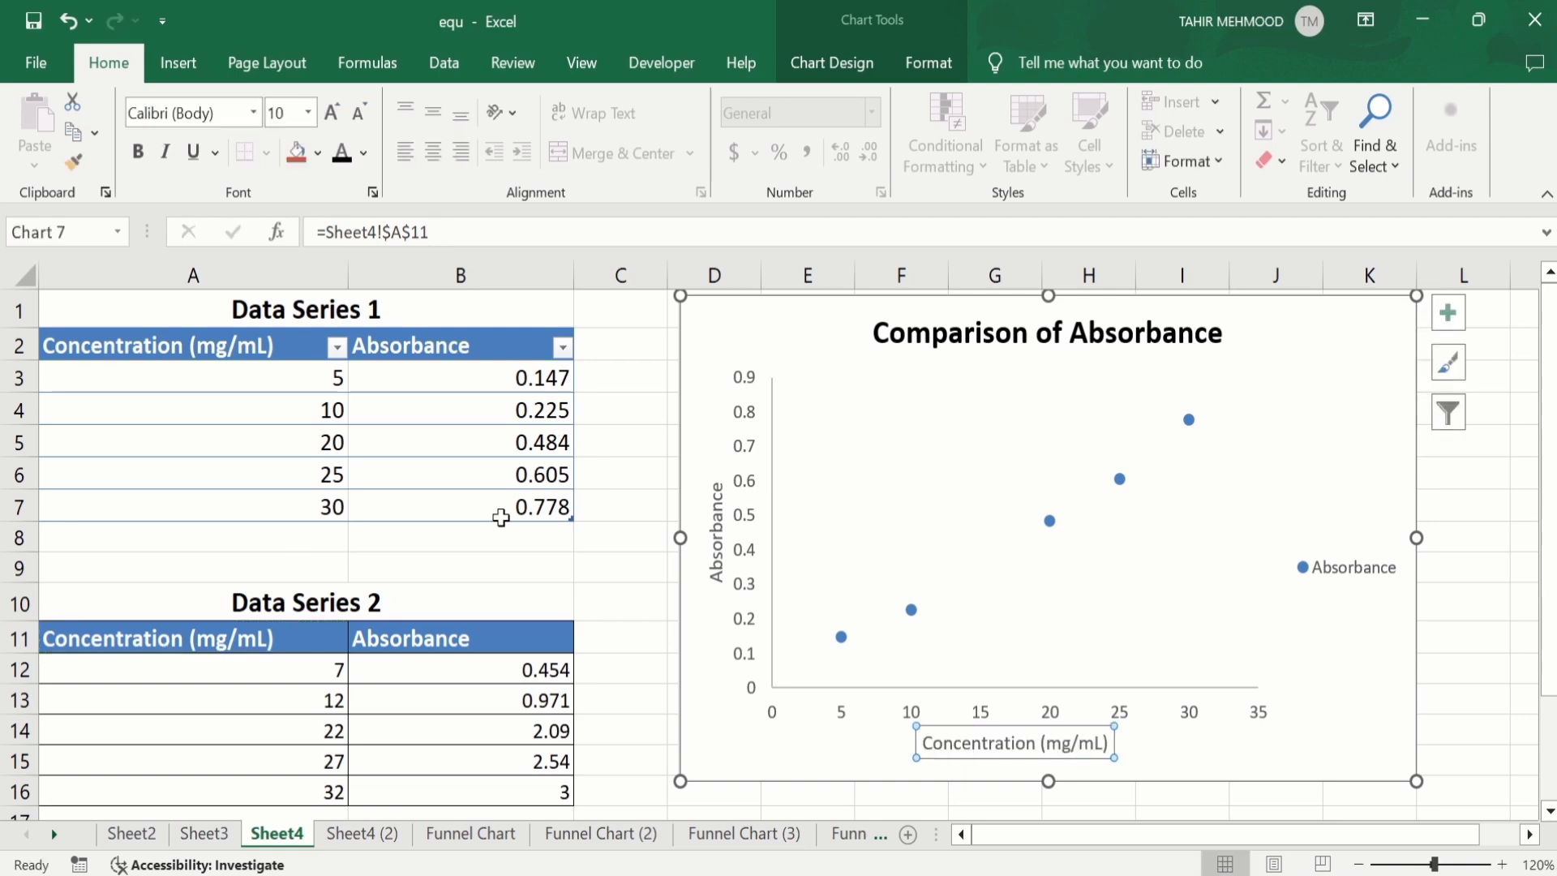
# Format the vertical axis title in bold black text at font size 11.
pyautogui.click(715, 509)
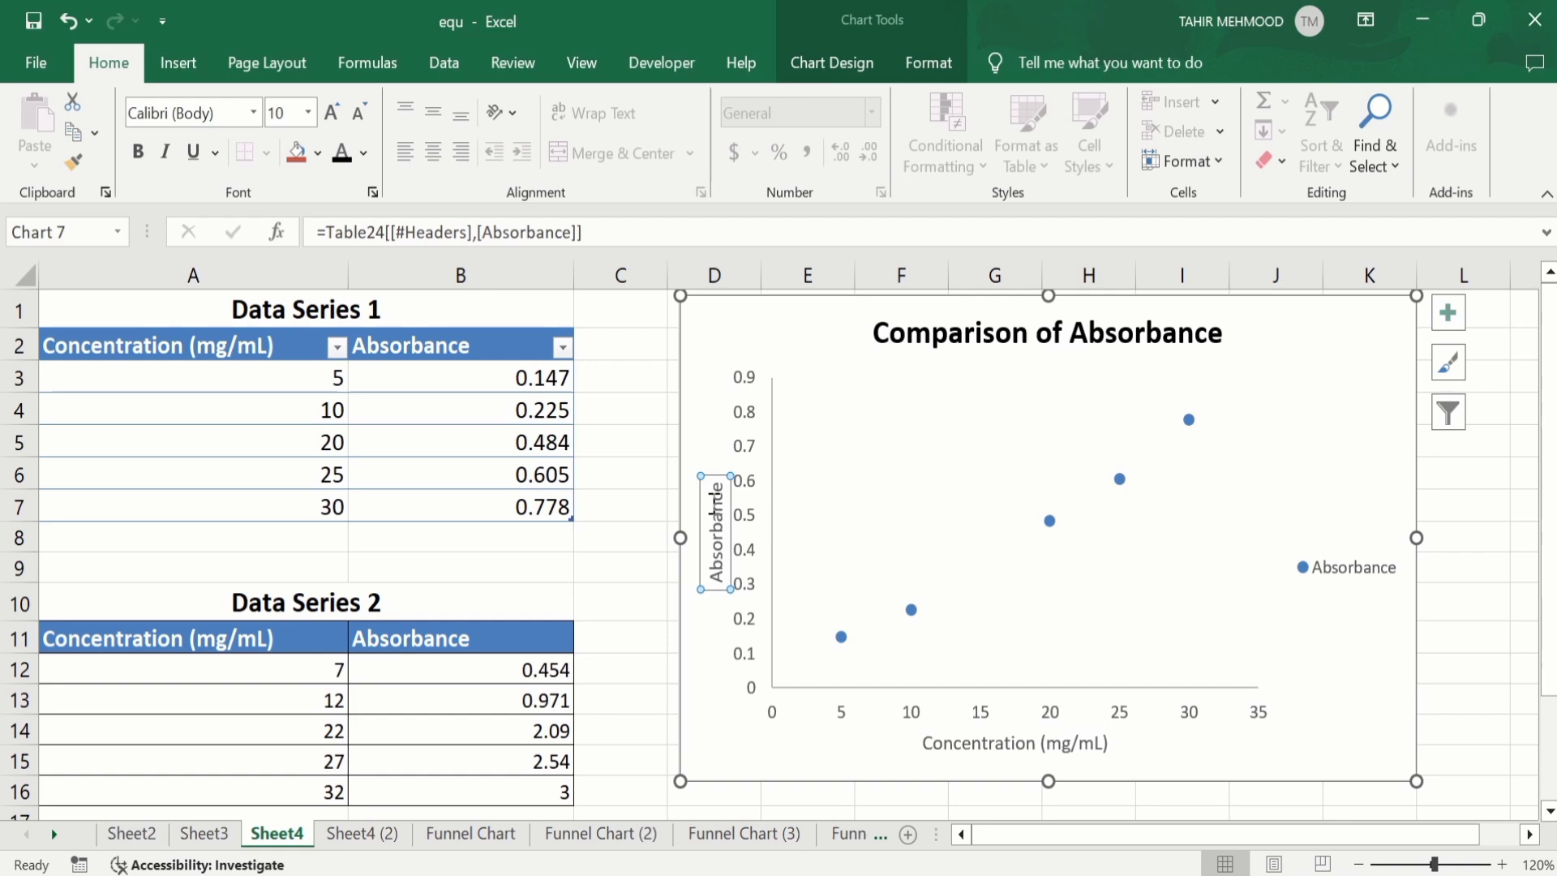
pyautogui.click(364, 156)
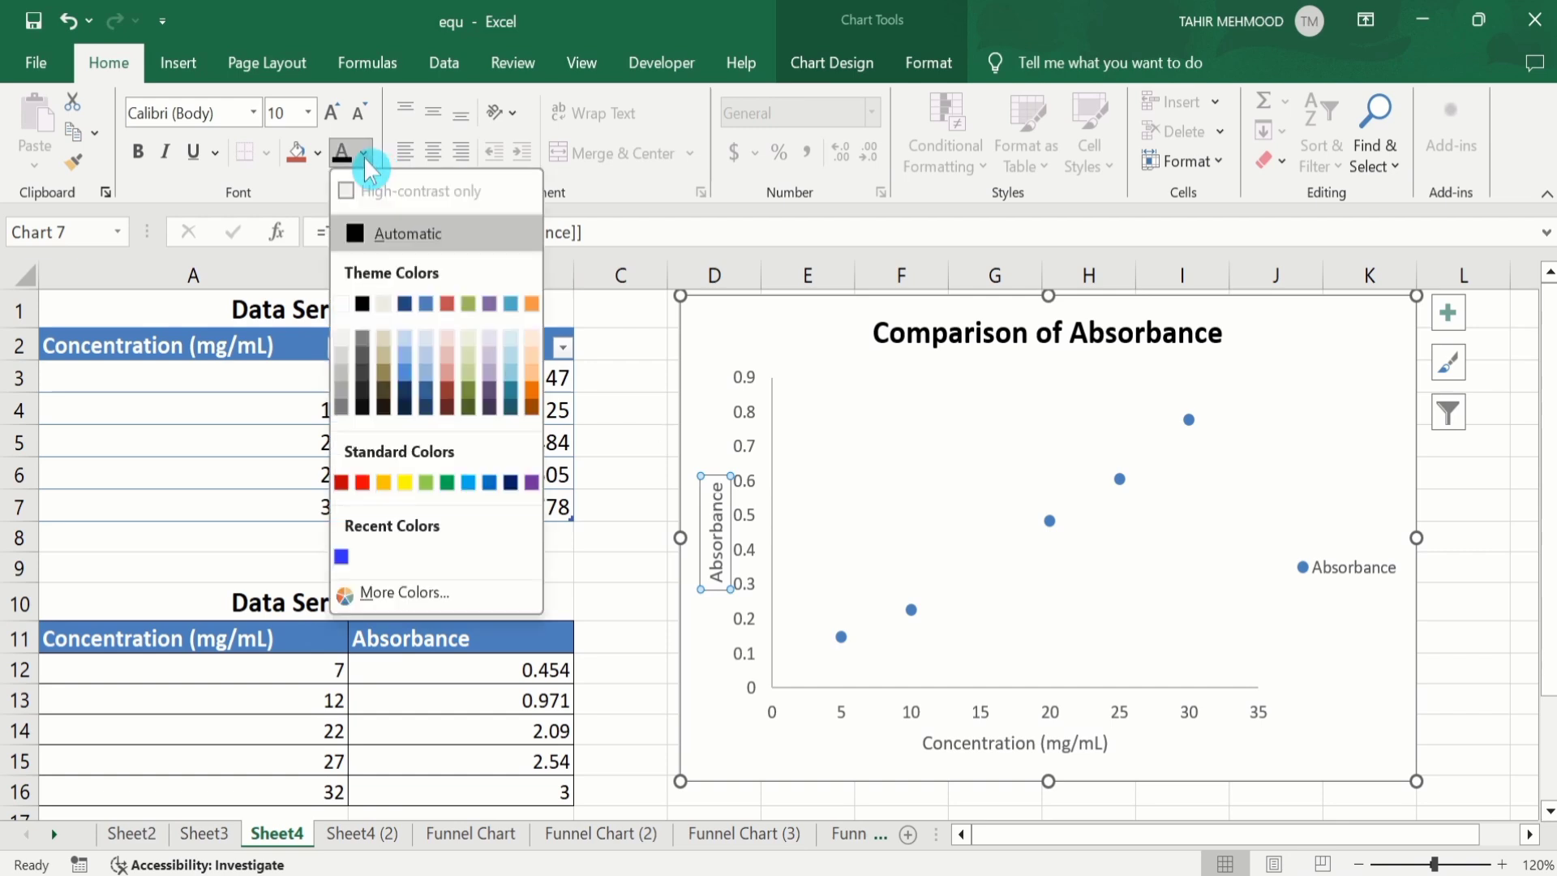
pyautogui.click(362, 306)
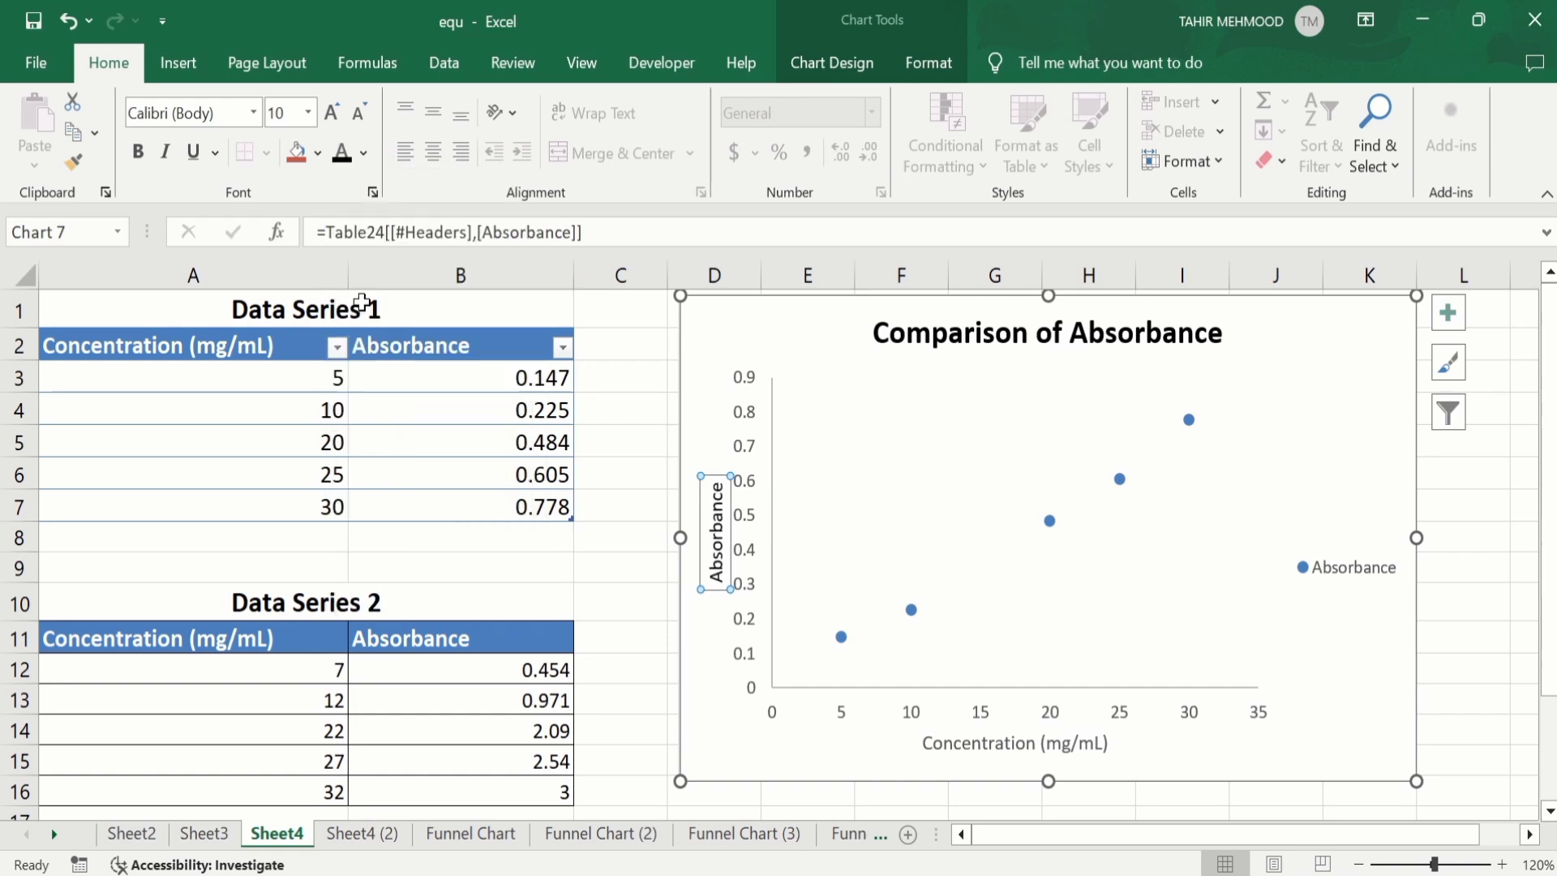
pyautogui.click(144, 162)
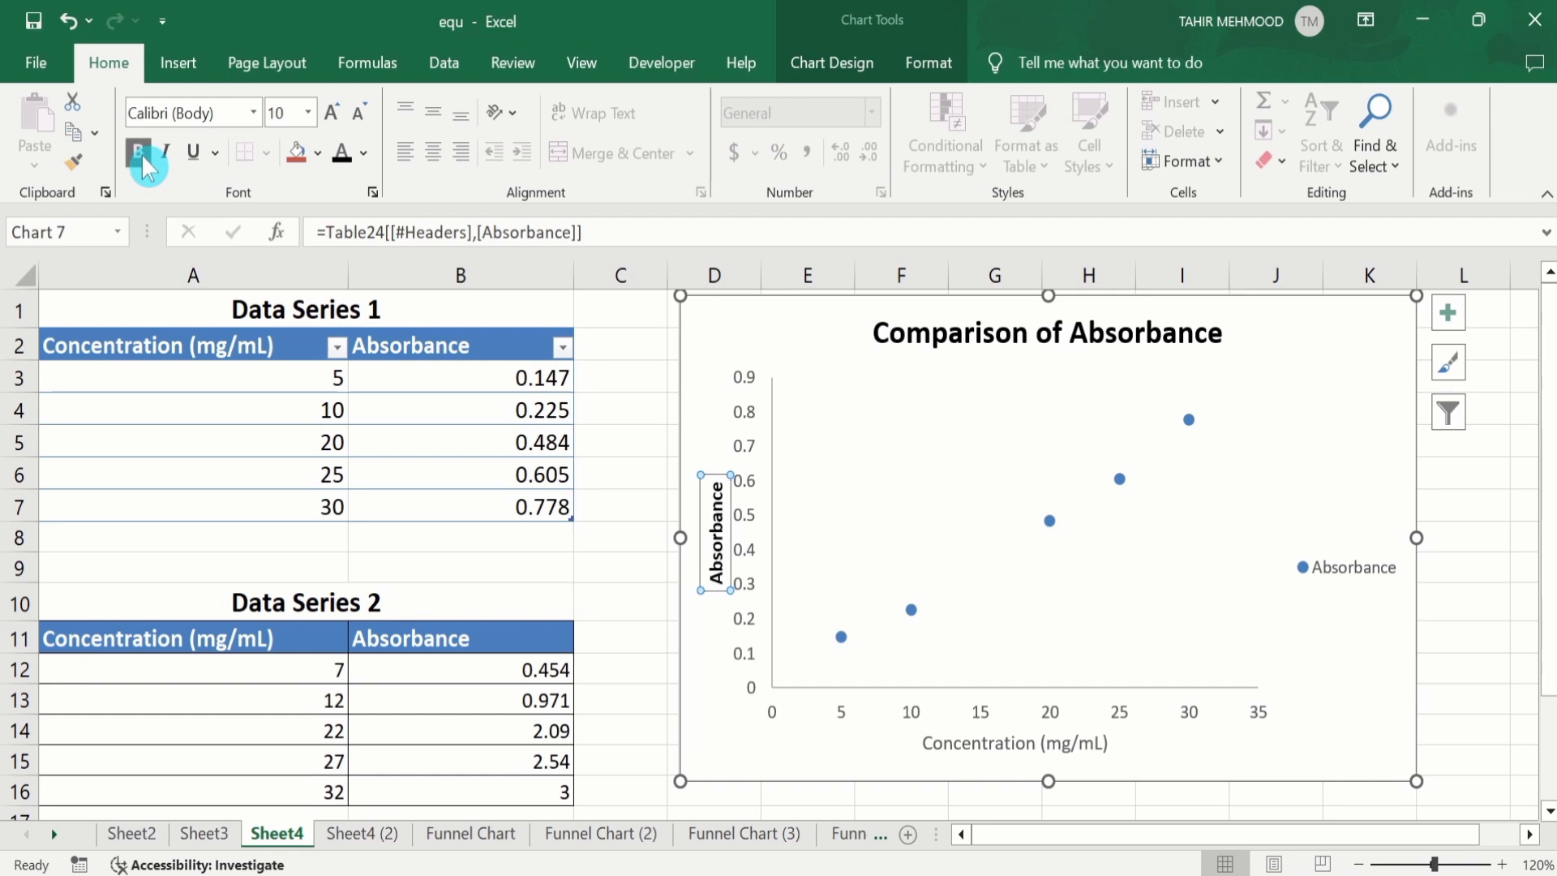
pyautogui.click(332, 113)
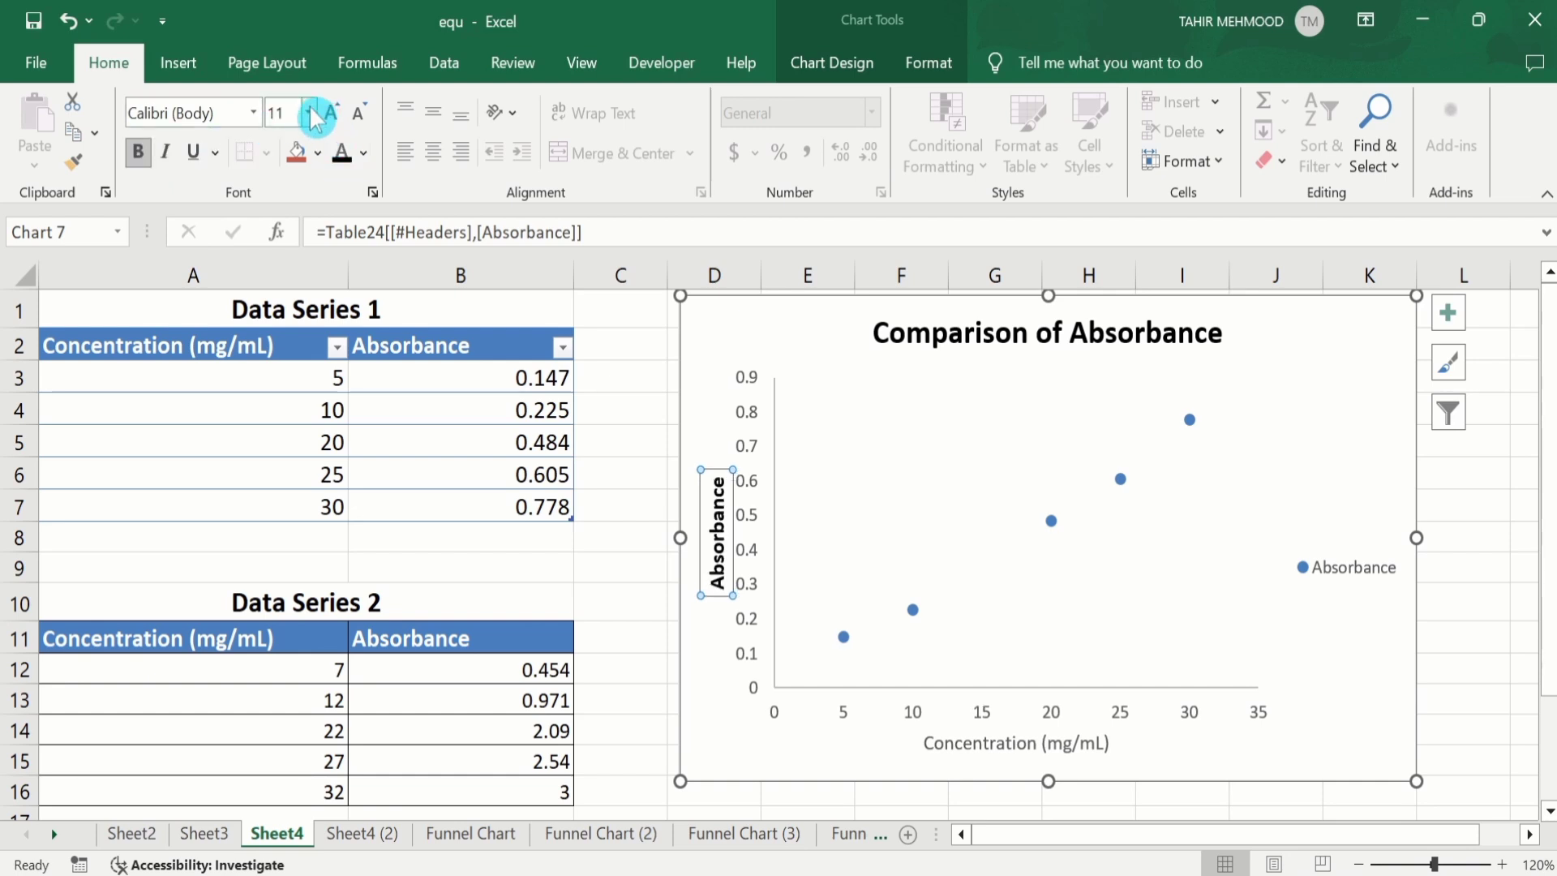
pyautogui.click(310, 114)
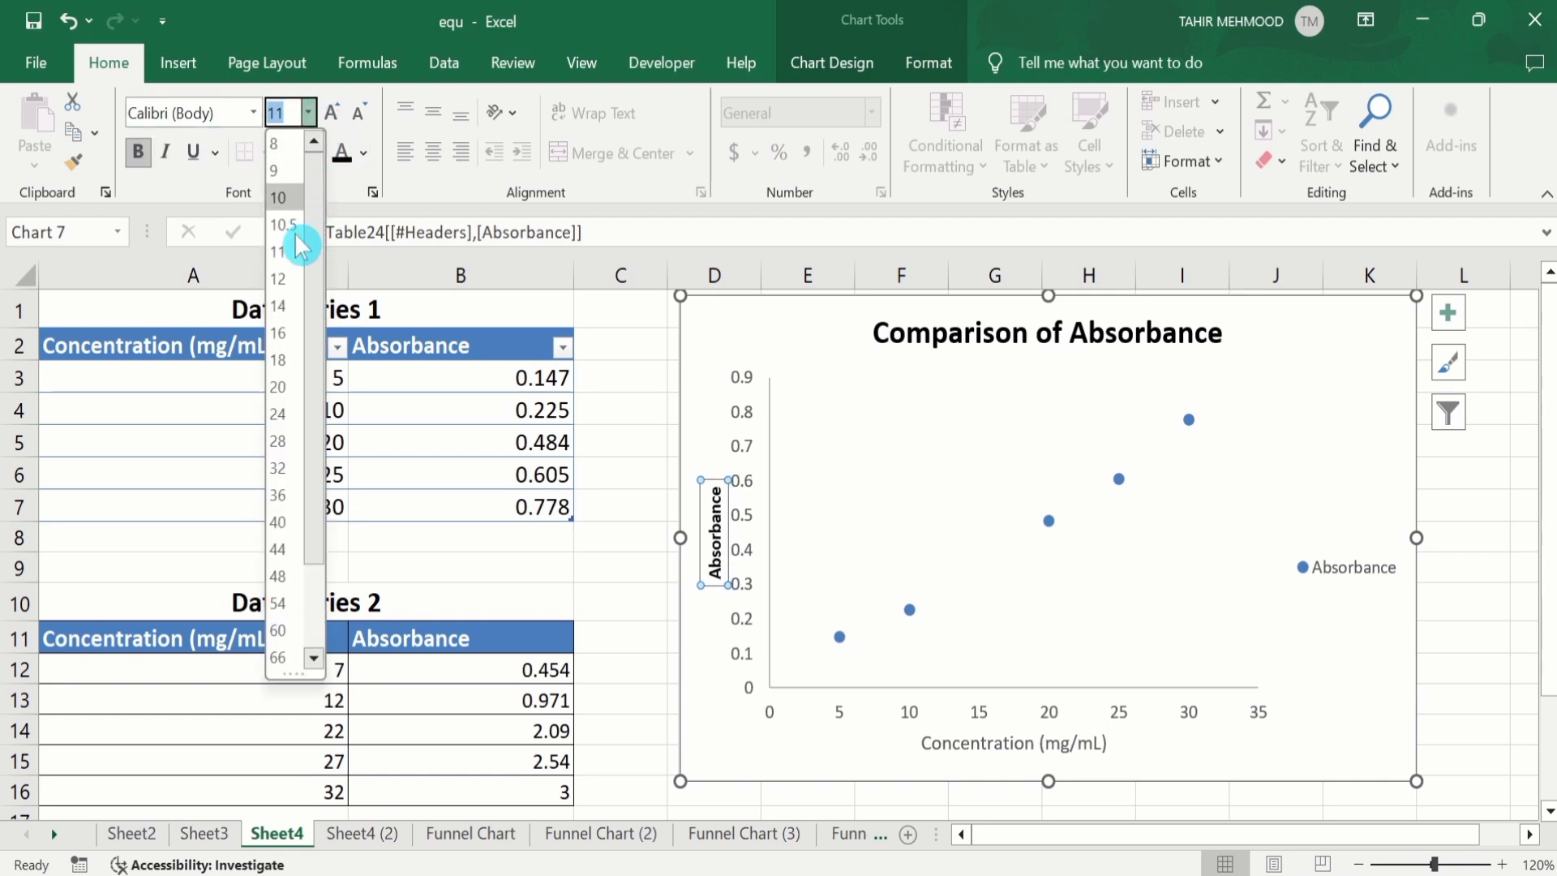
pyautogui.click(293, 261)
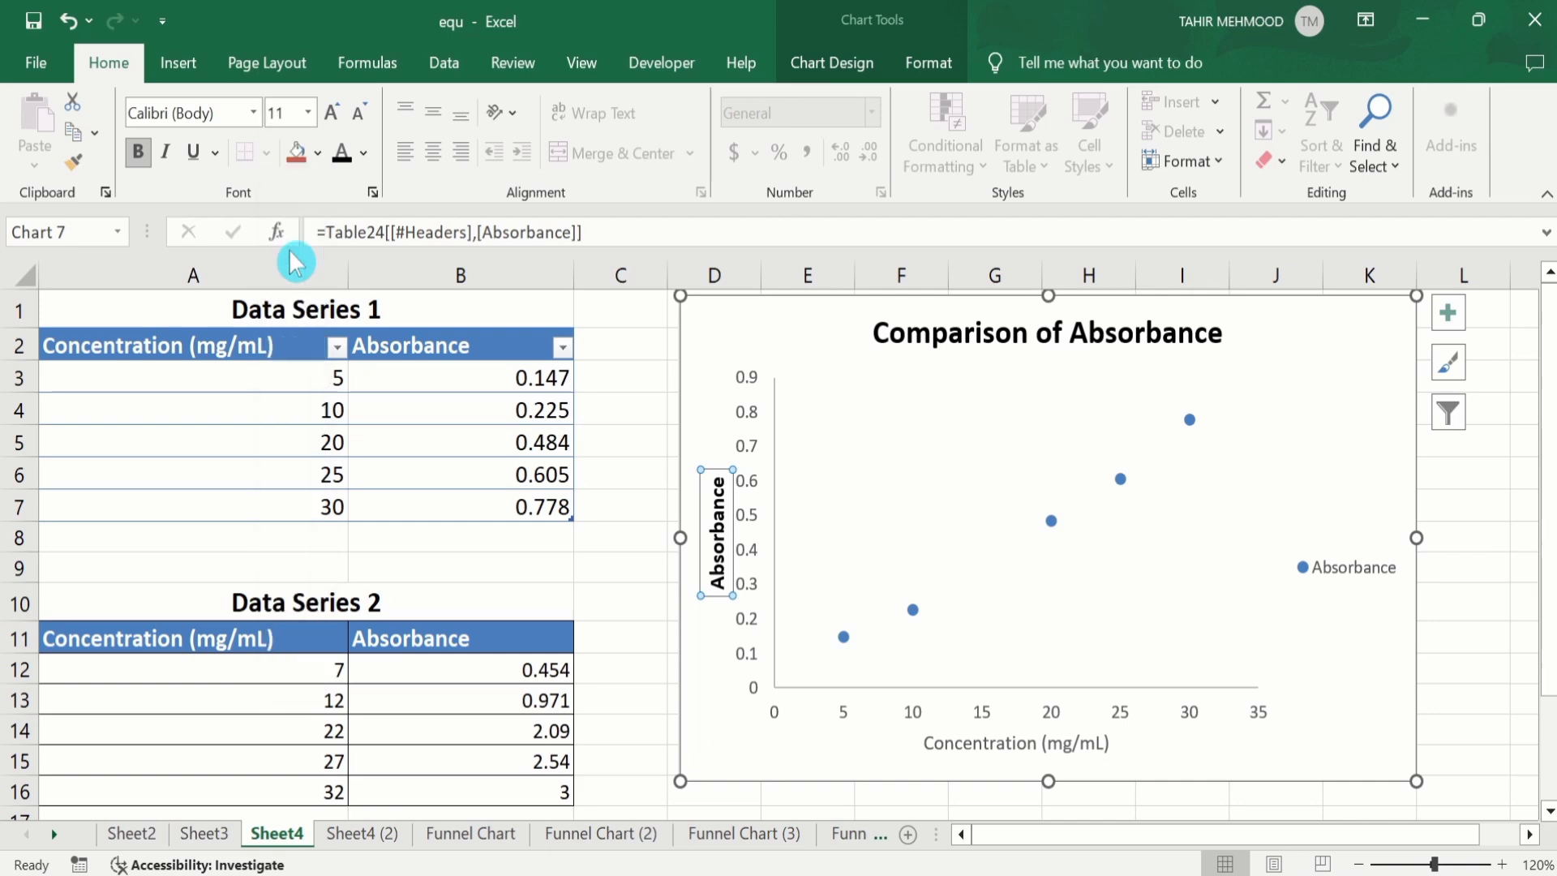
pyautogui.click(644, 414)
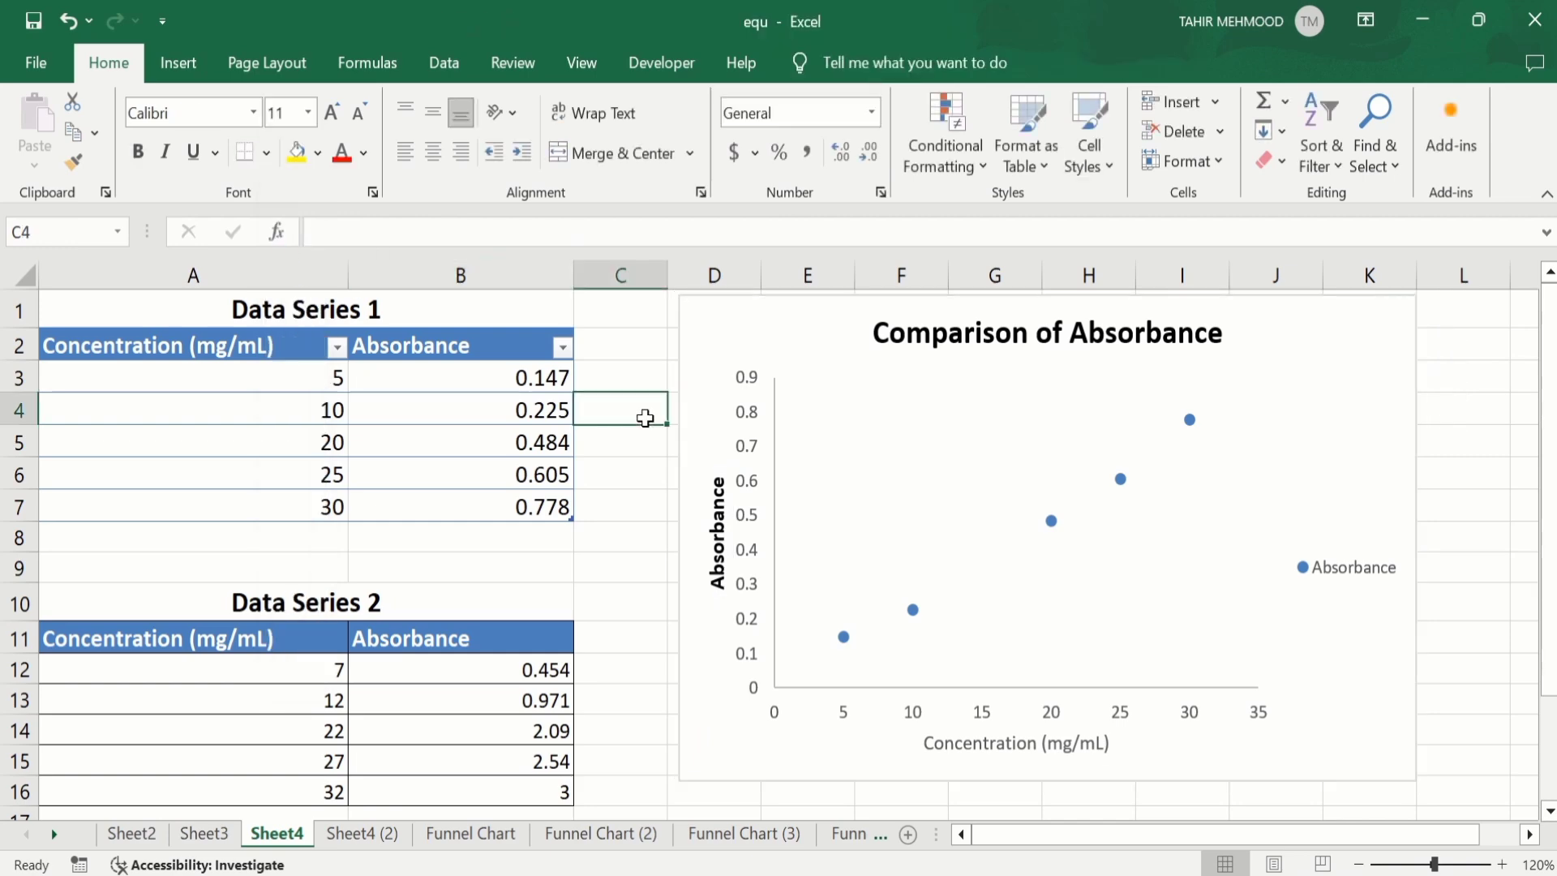
# Copy the vertical axis title's formatting to all other text in the chart with Format Painter.
pyautogui.click(718, 493)
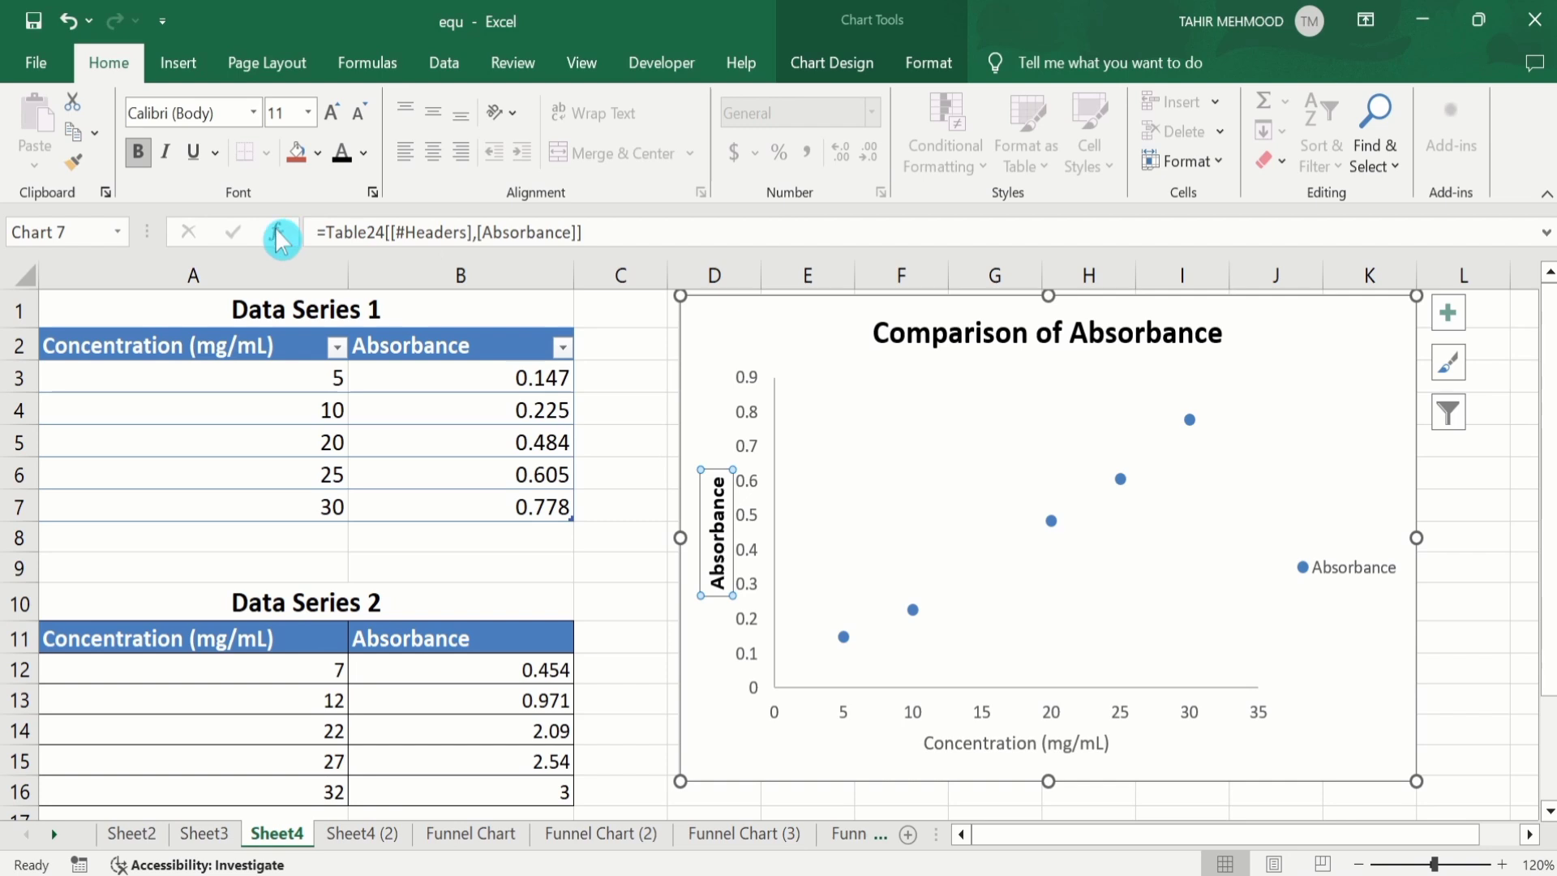
pyautogui.click(78, 163)
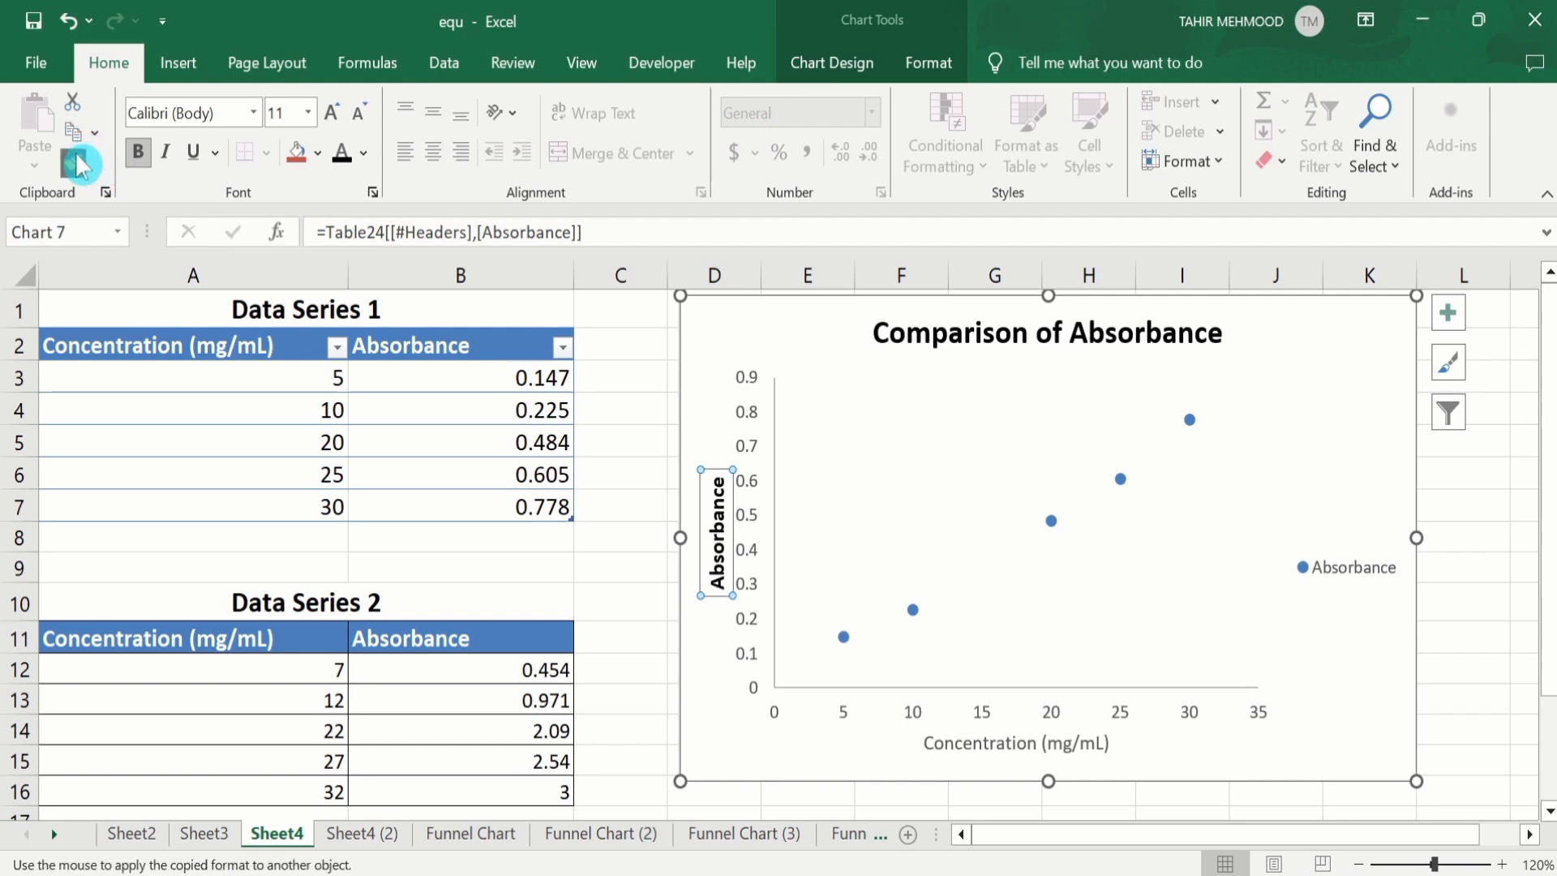
pyautogui.click(743, 395)
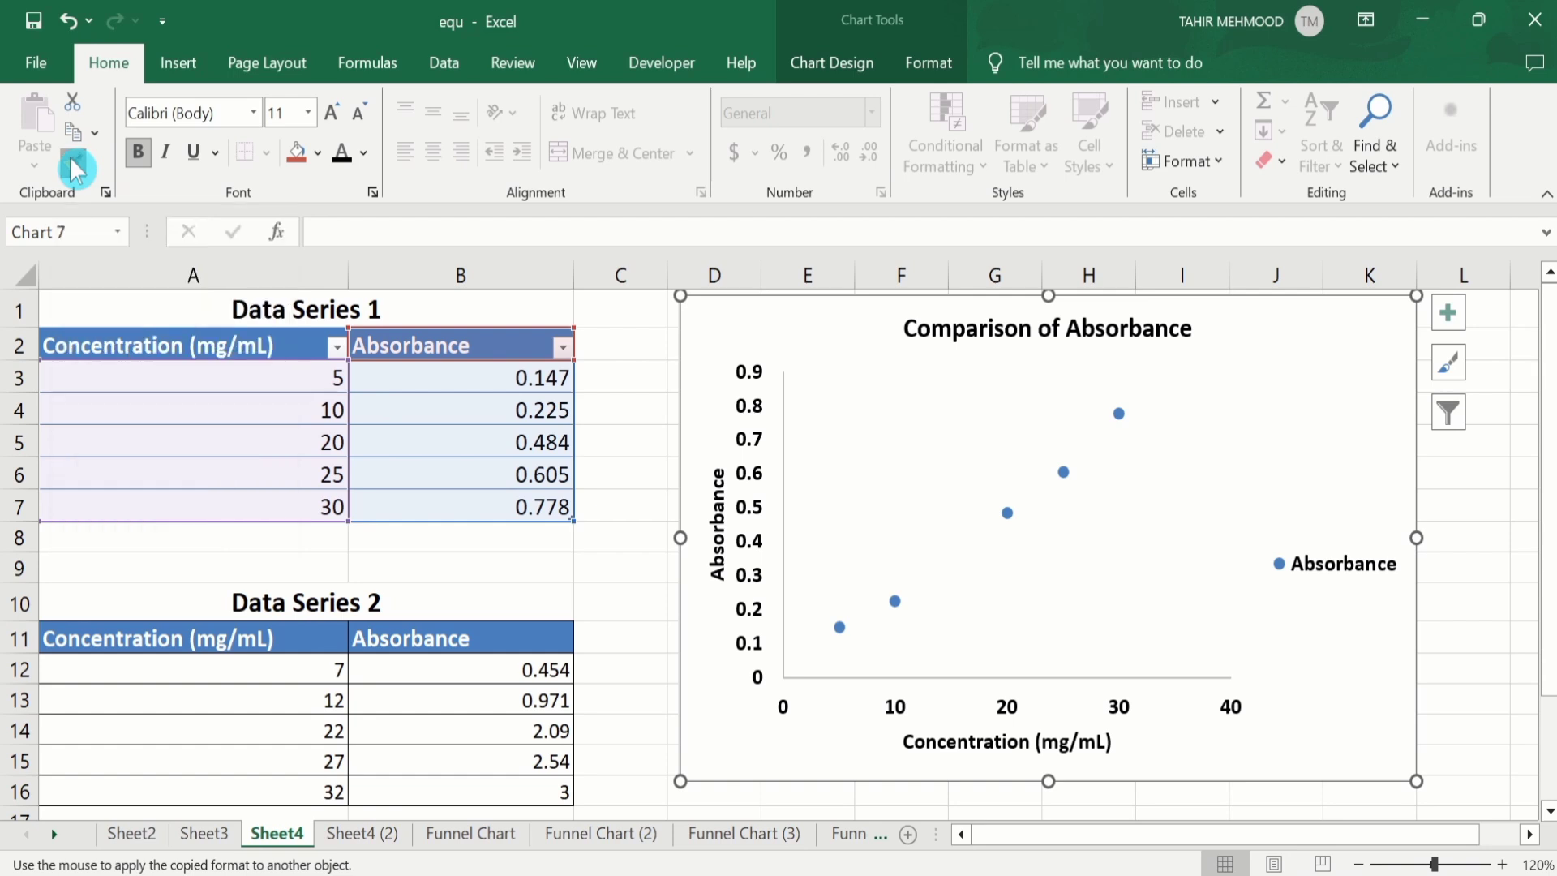
pyautogui.click(644, 453)
pyautogui.press('Escape')
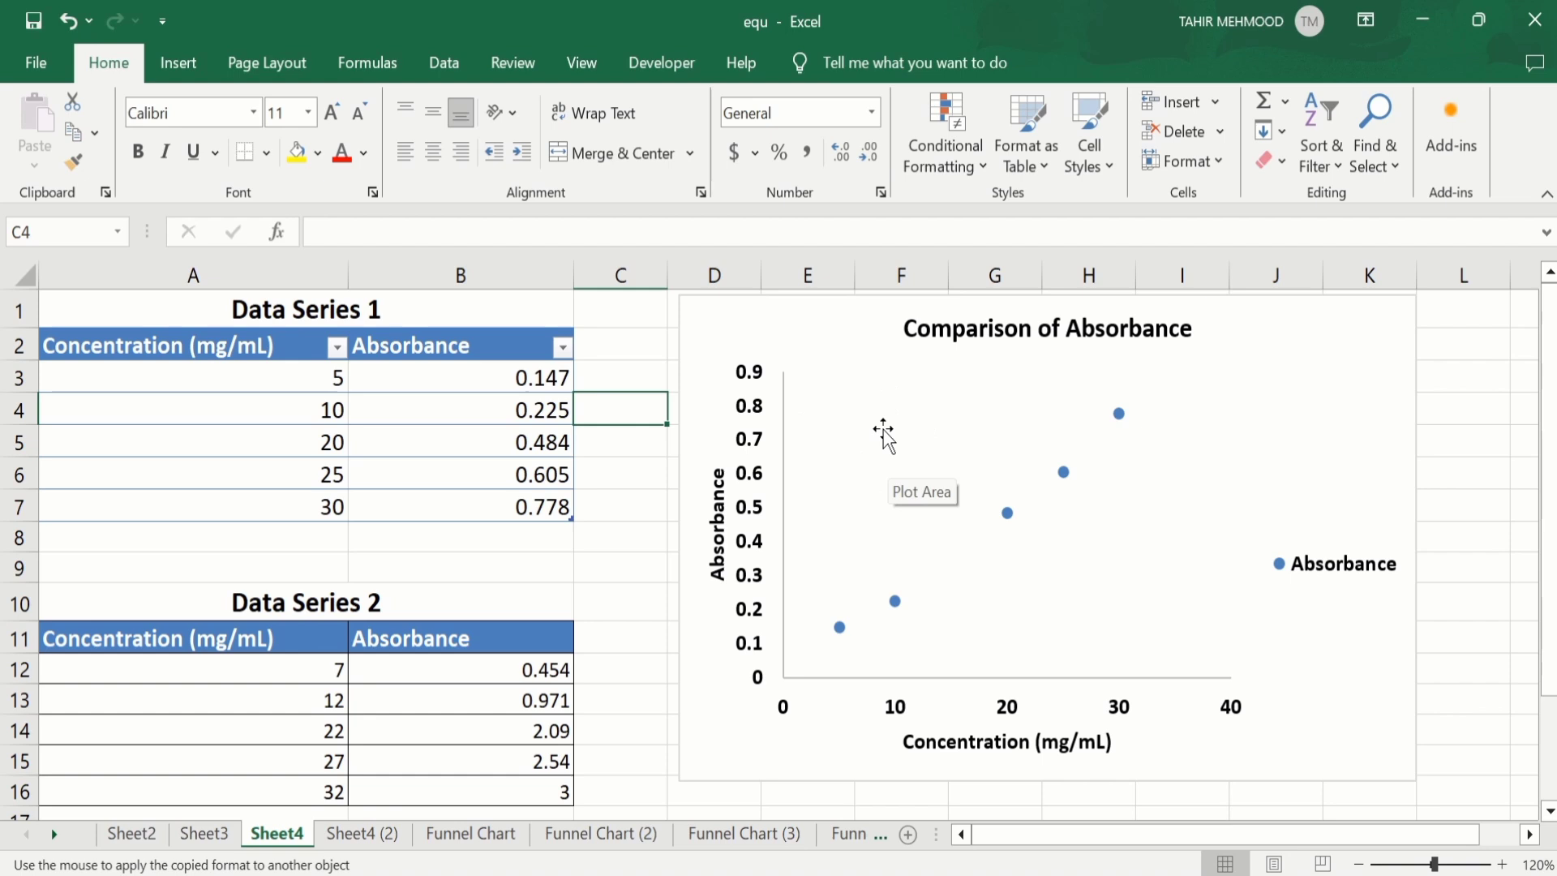
pyautogui.click(726, 324)
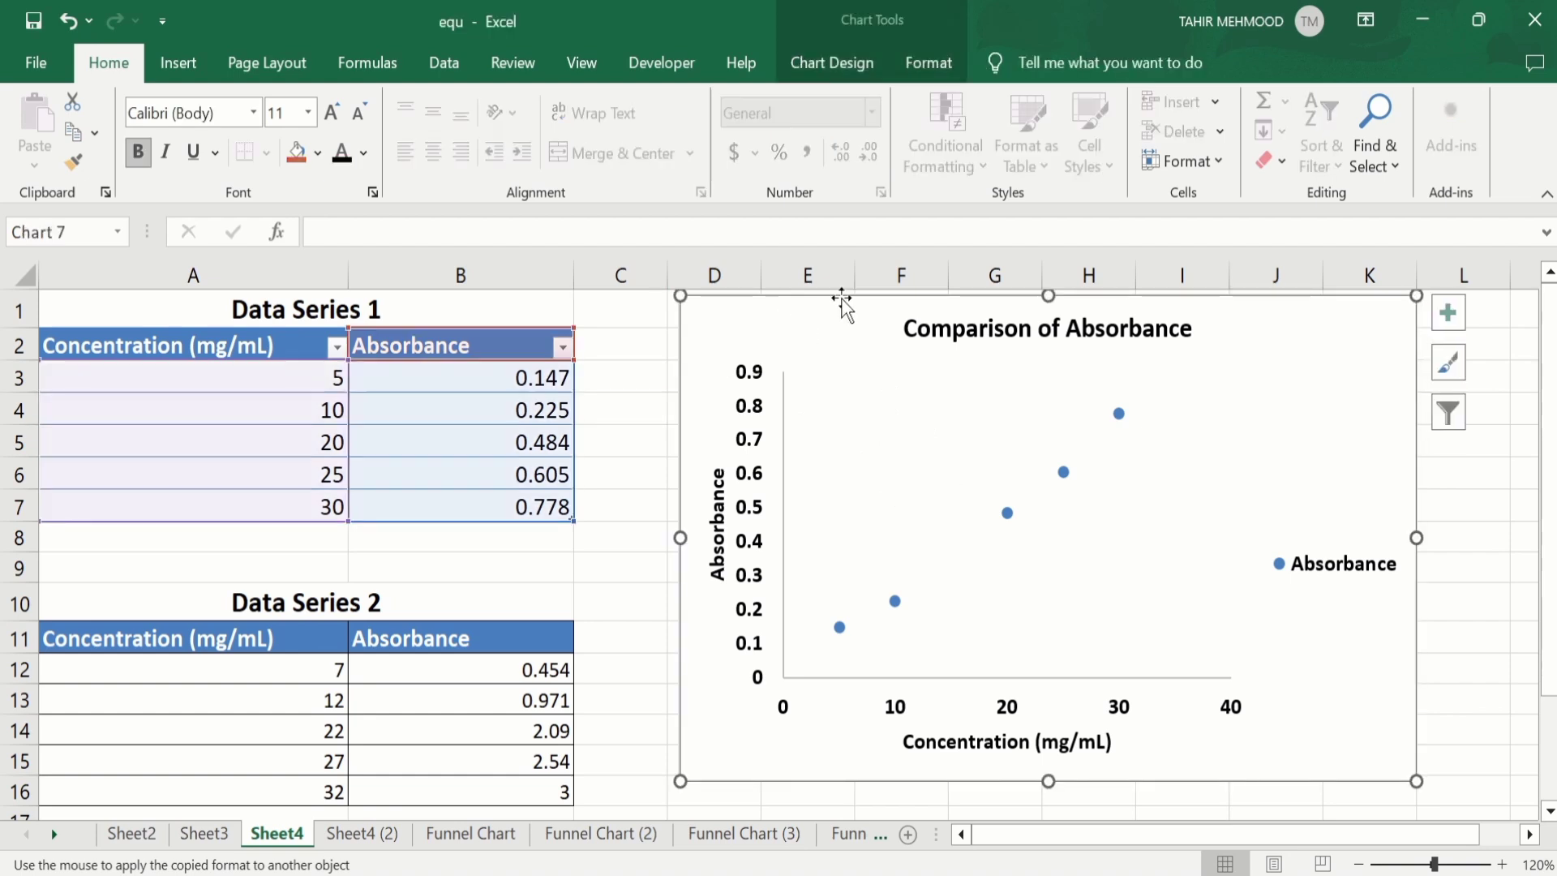
pyautogui.click(847, 72)
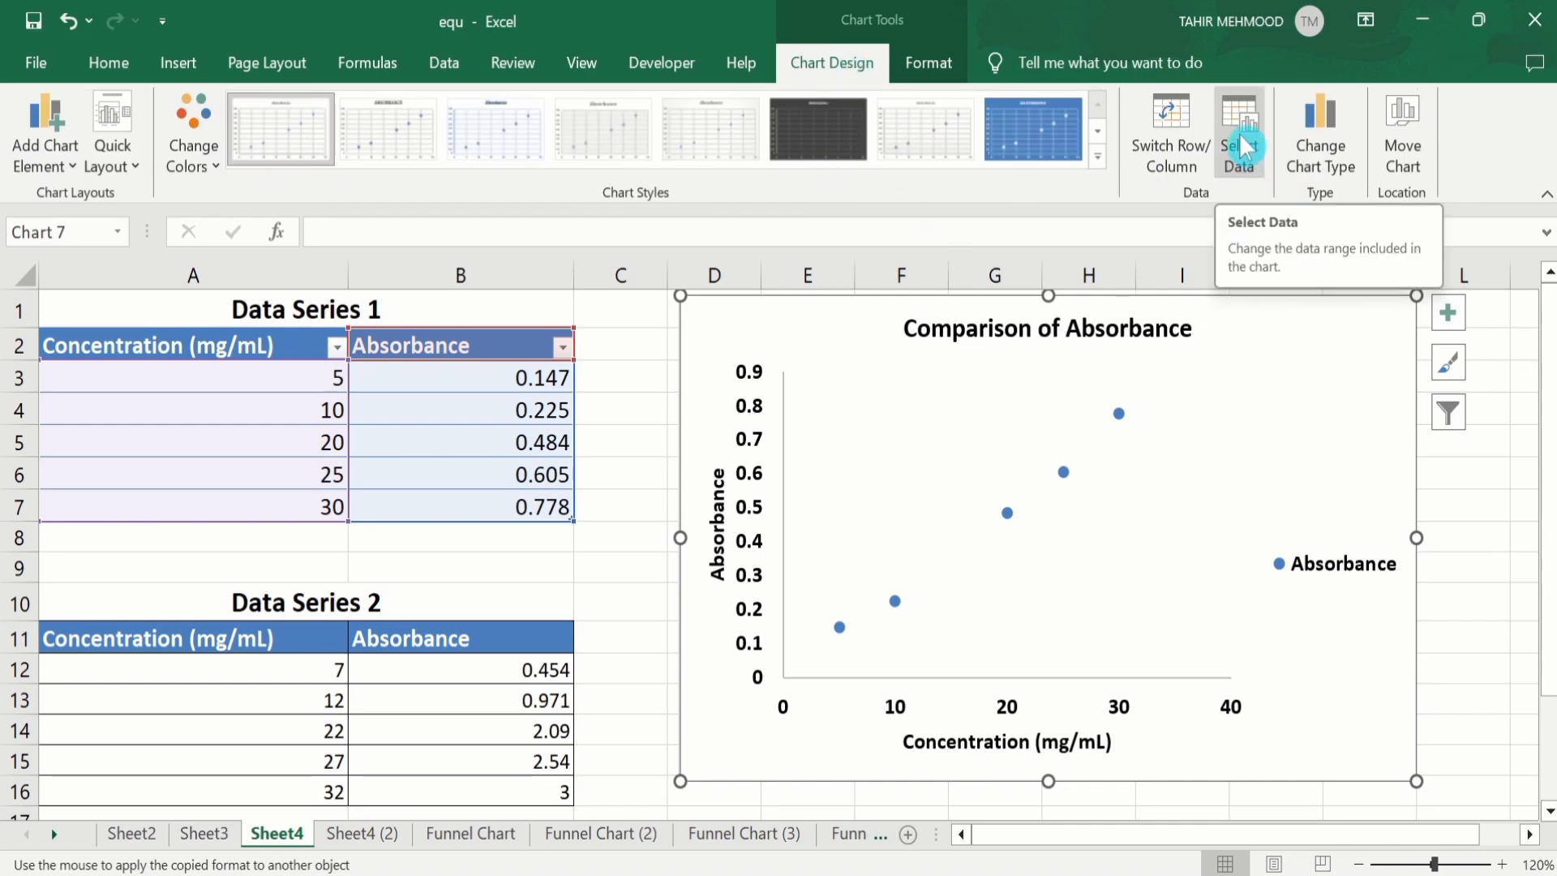
pyautogui.click(629, 436)
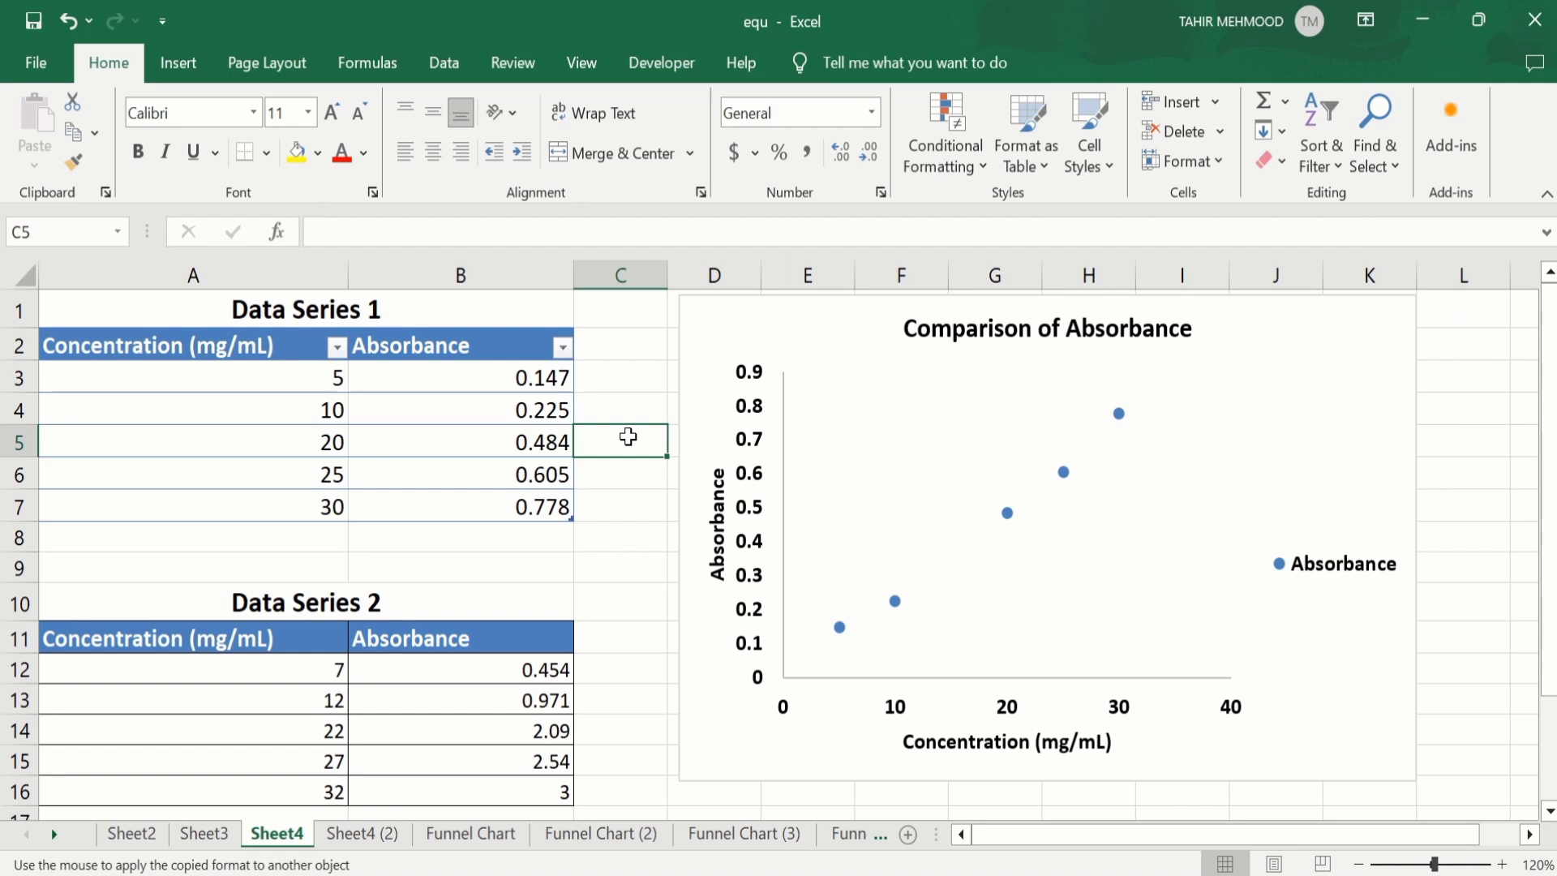
# Edit the Absorbance series in the chart's data source so its name comes from cell A1, "Data Series 1".
pyautogui.click(942, 497)
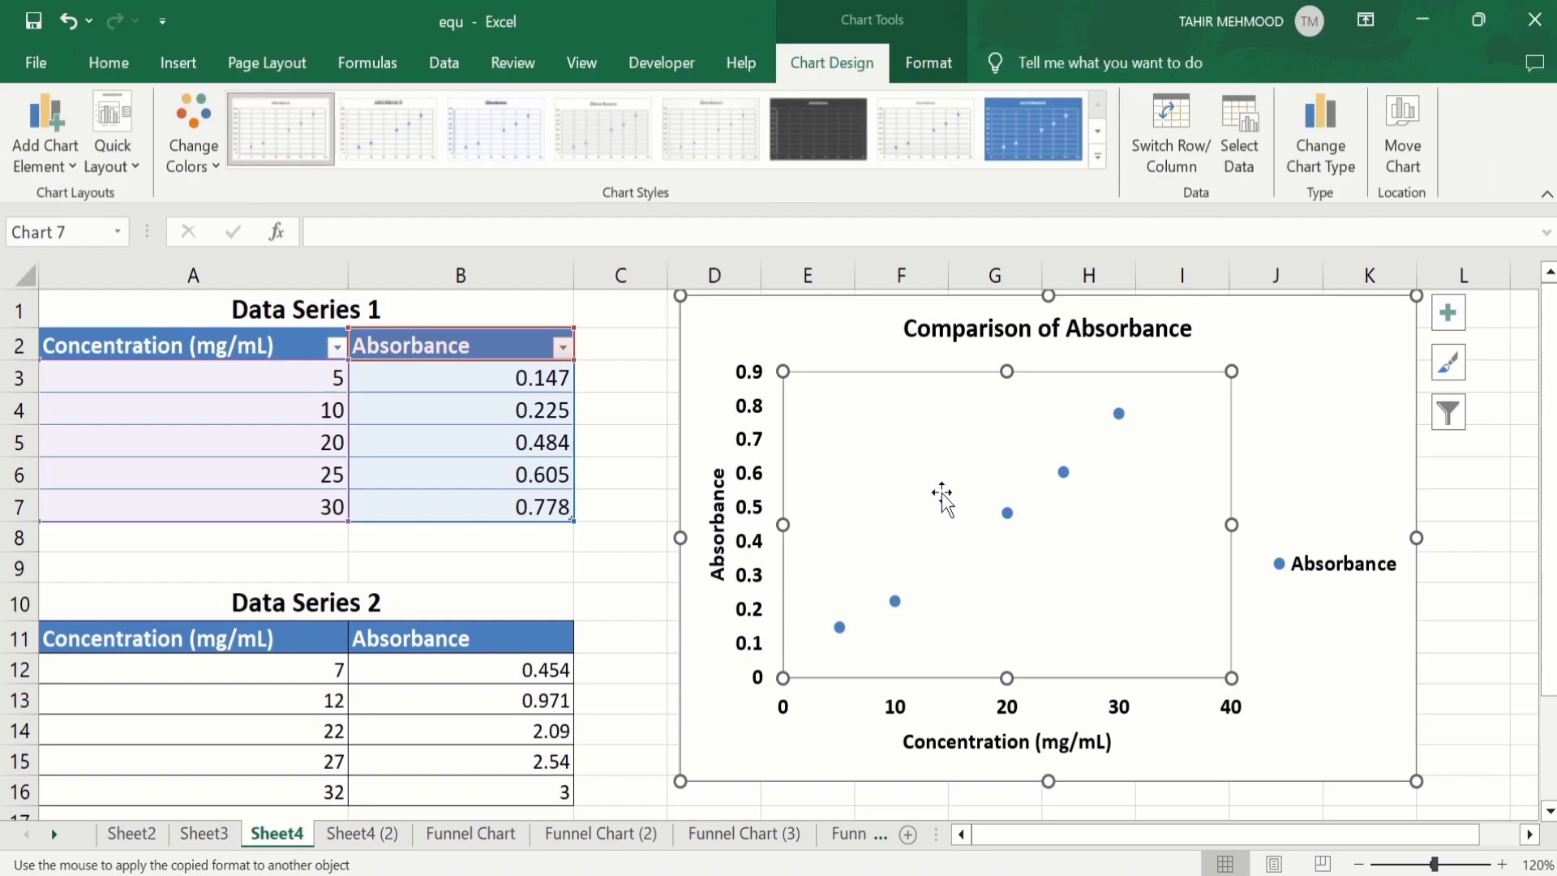
pyautogui.rightClick(943, 496)
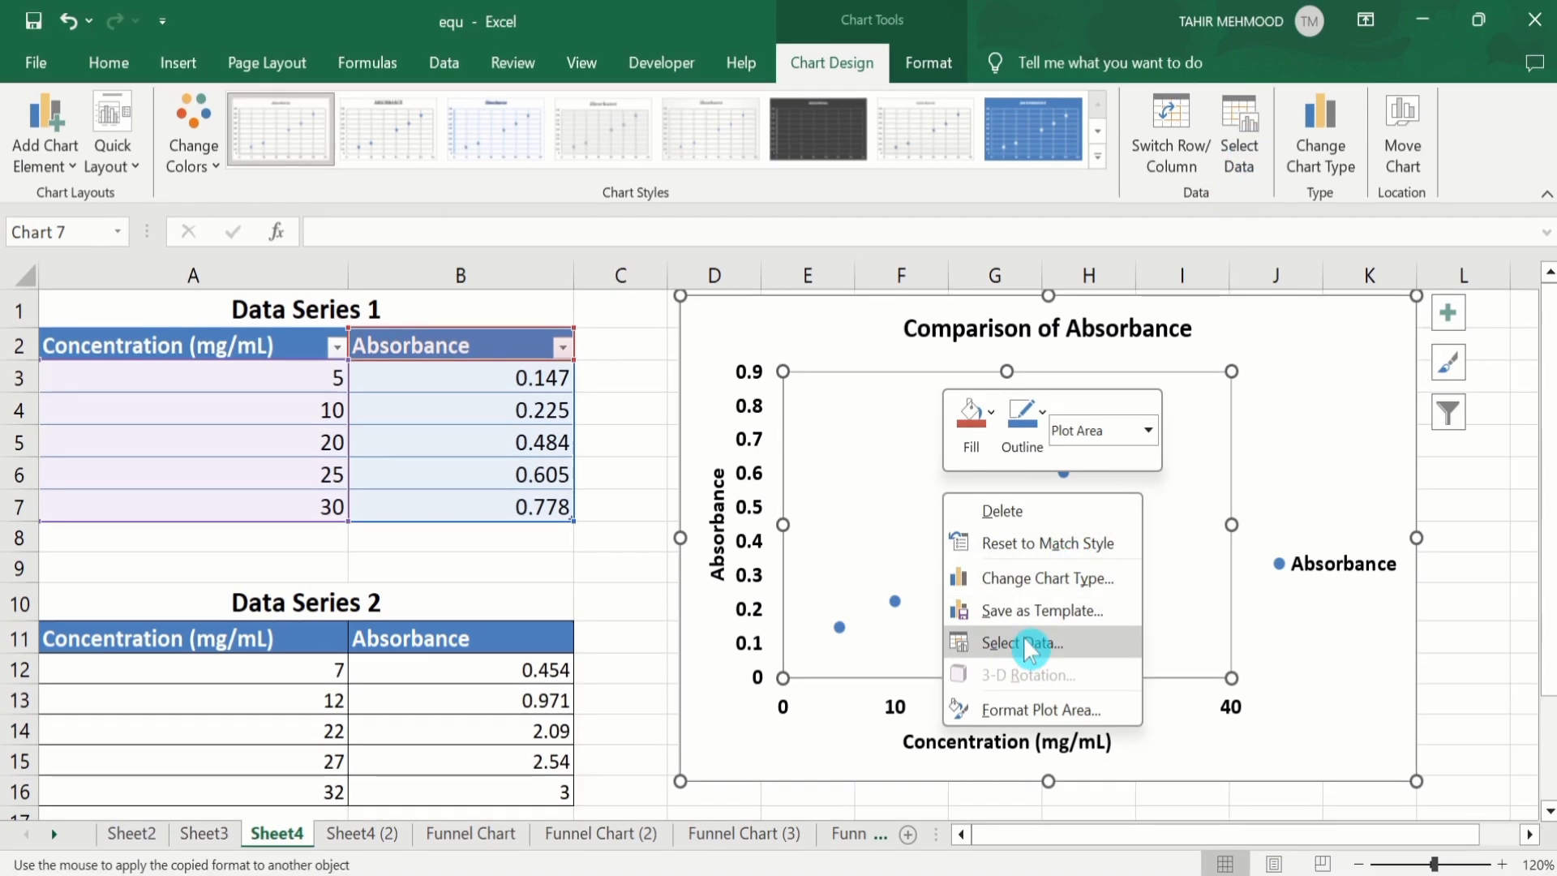
pyautogui.click(1023, 643)
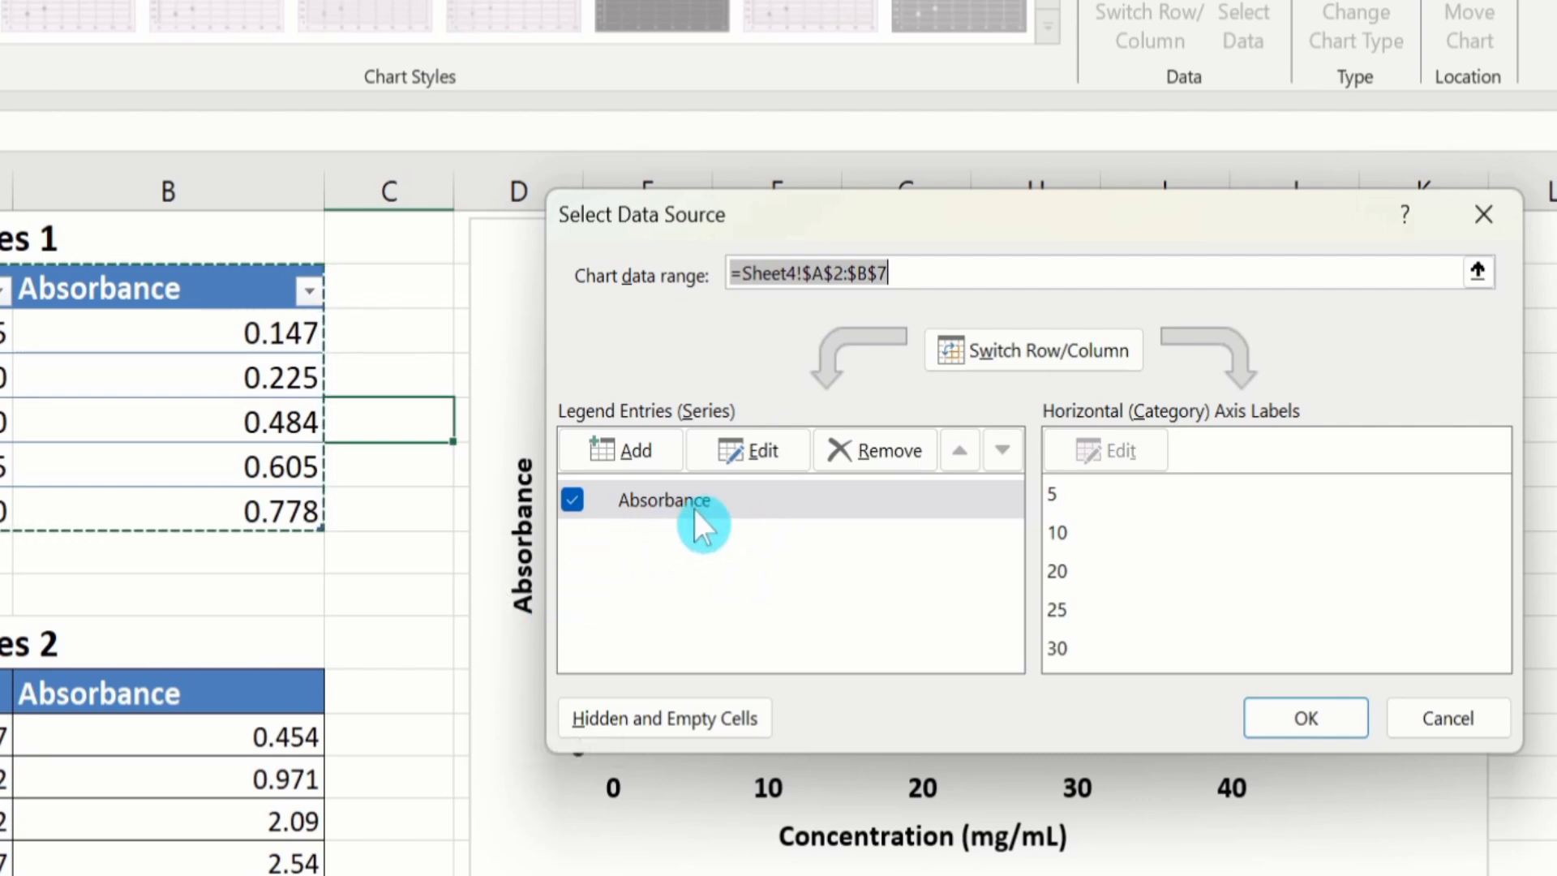
pyautogui.click(675, 495)
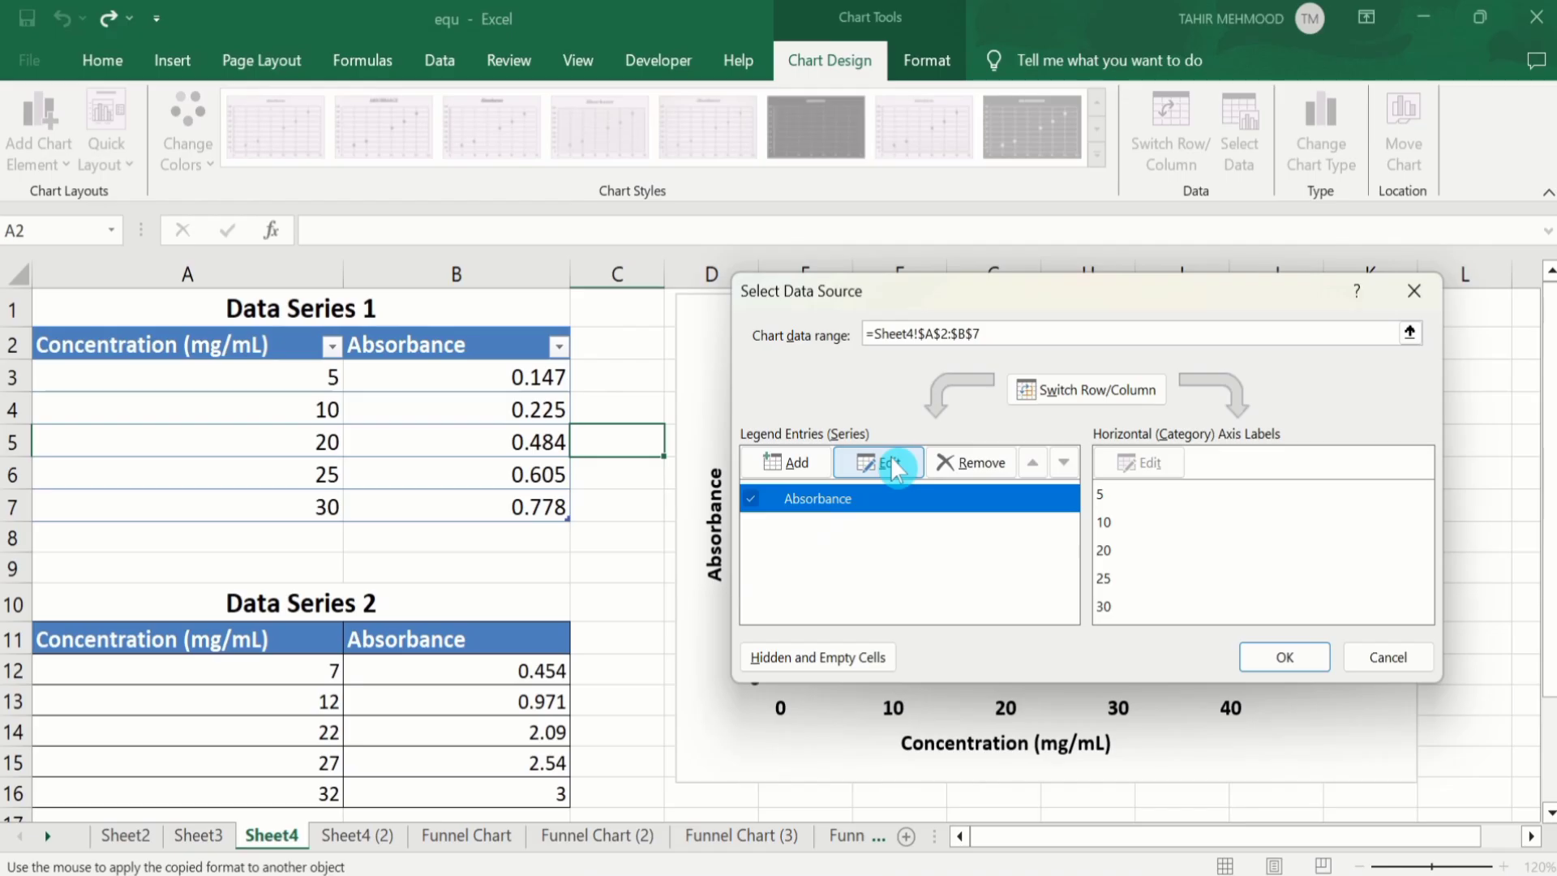
pyautogui.click(769, 448)
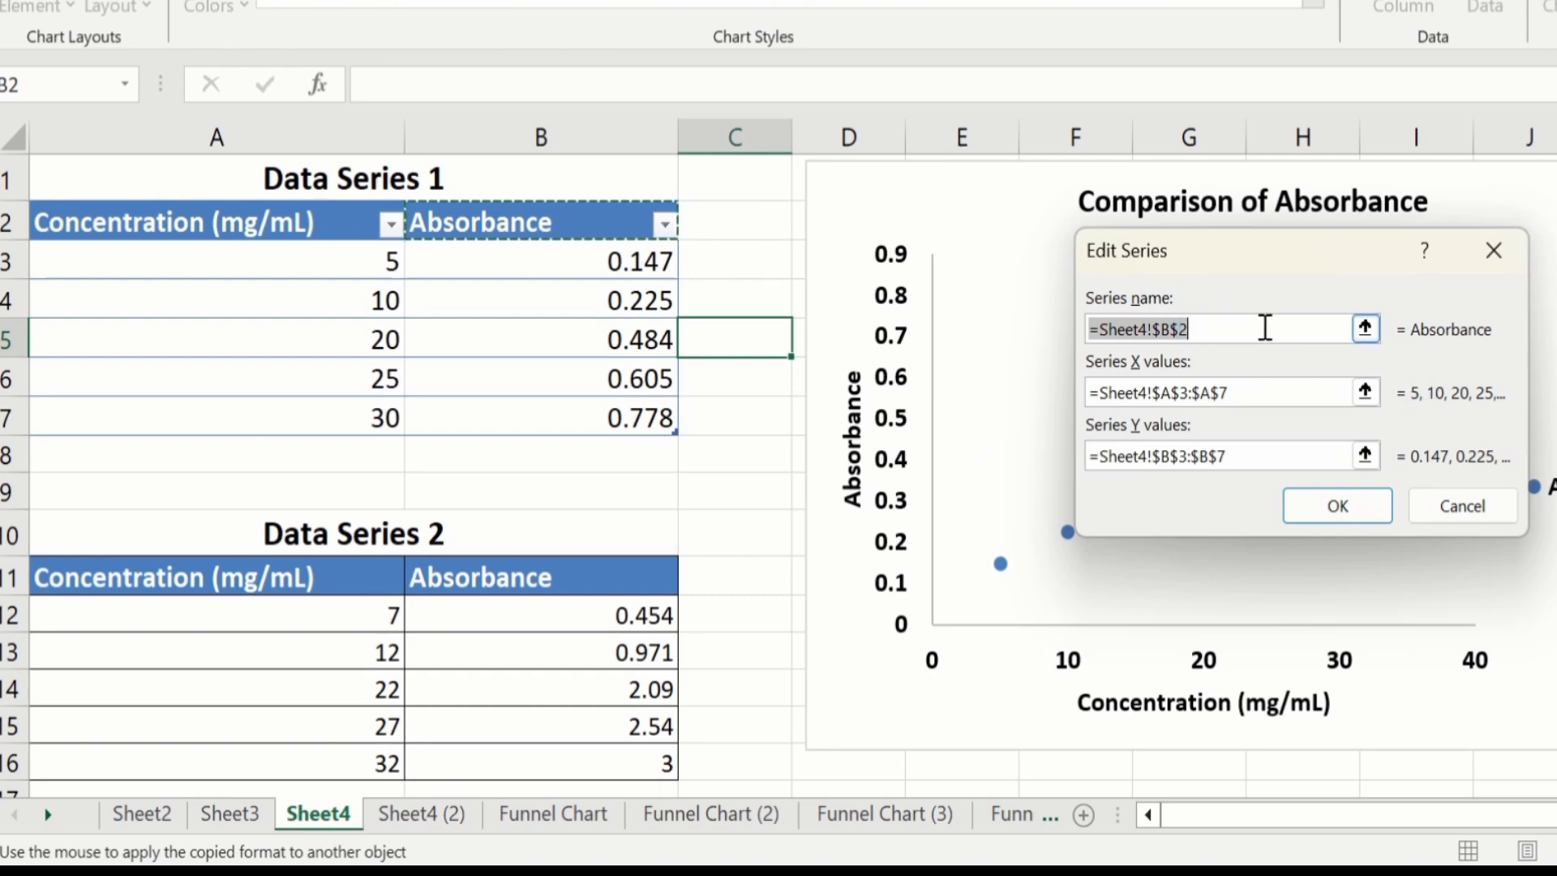
pyautogui.press('BackSpace')
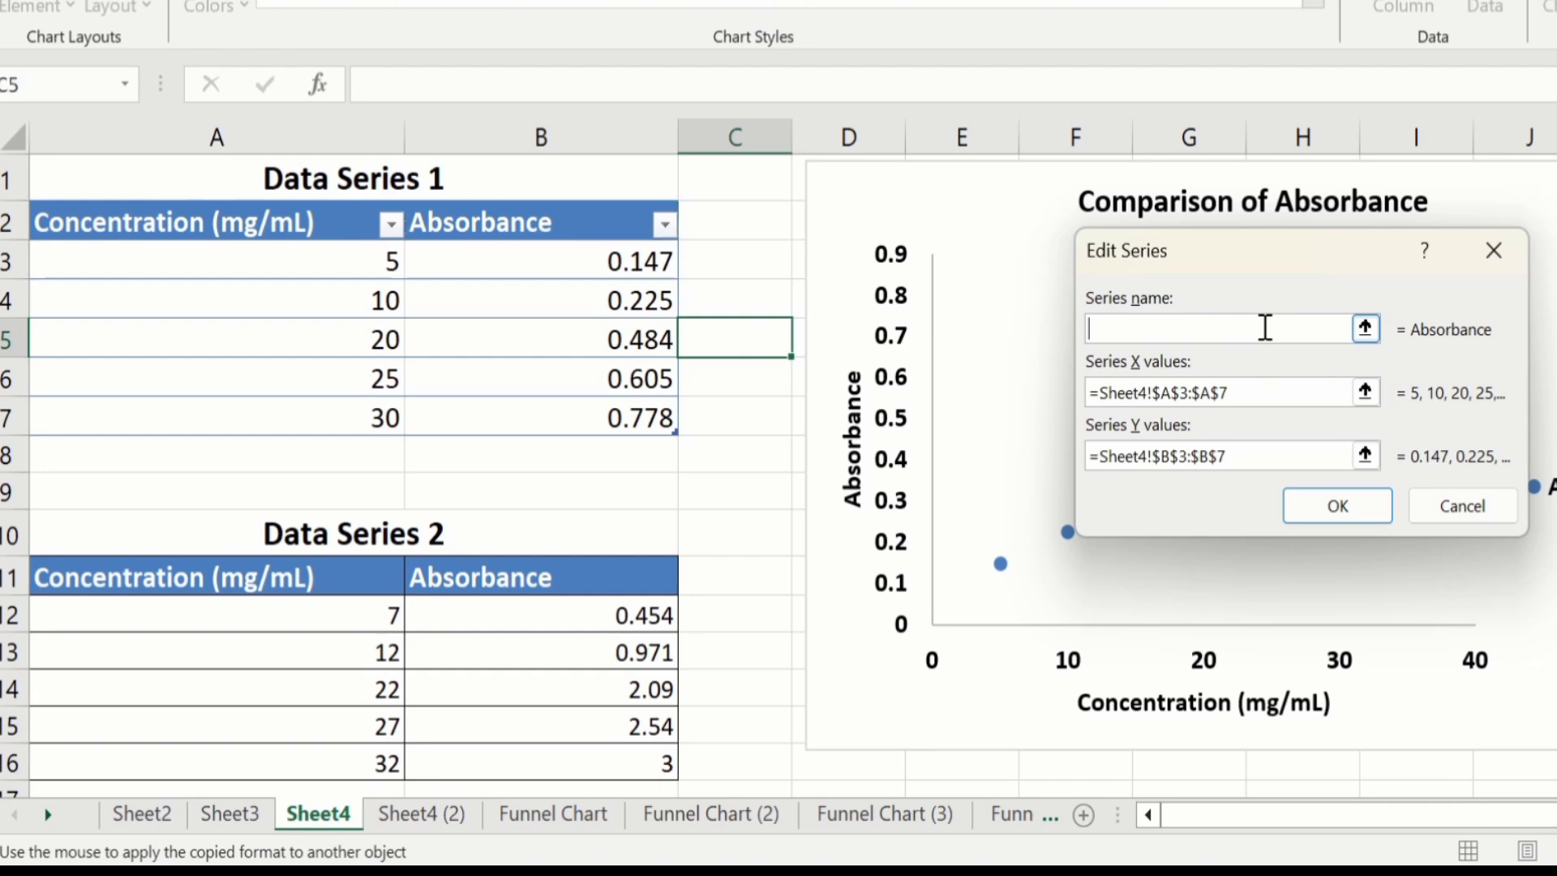
pyautogui.click(351, 182)
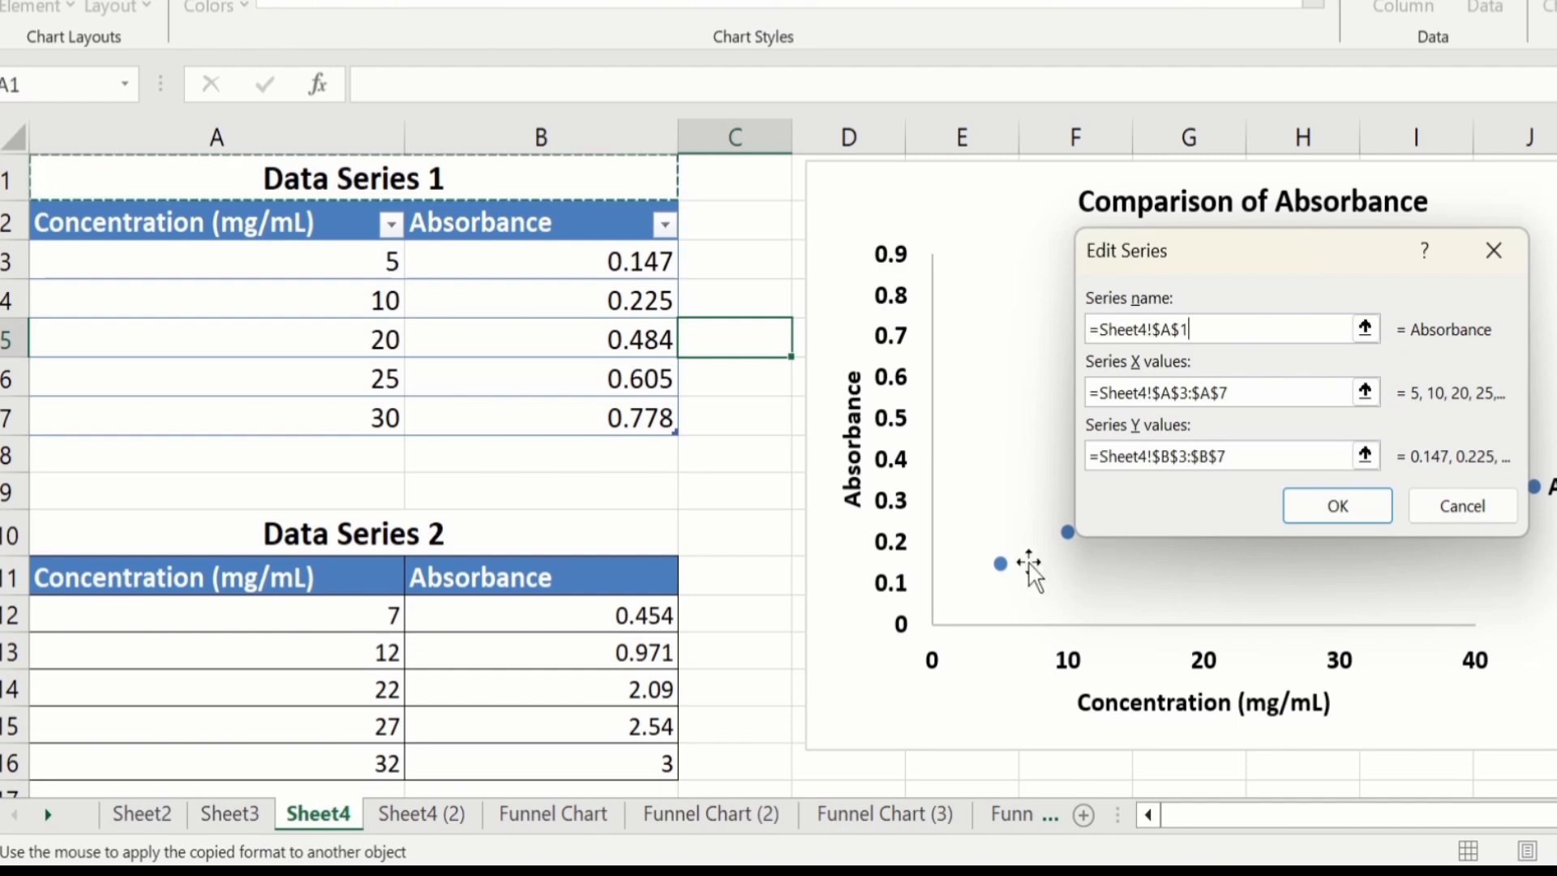
pyautogui.click(1336, 508)
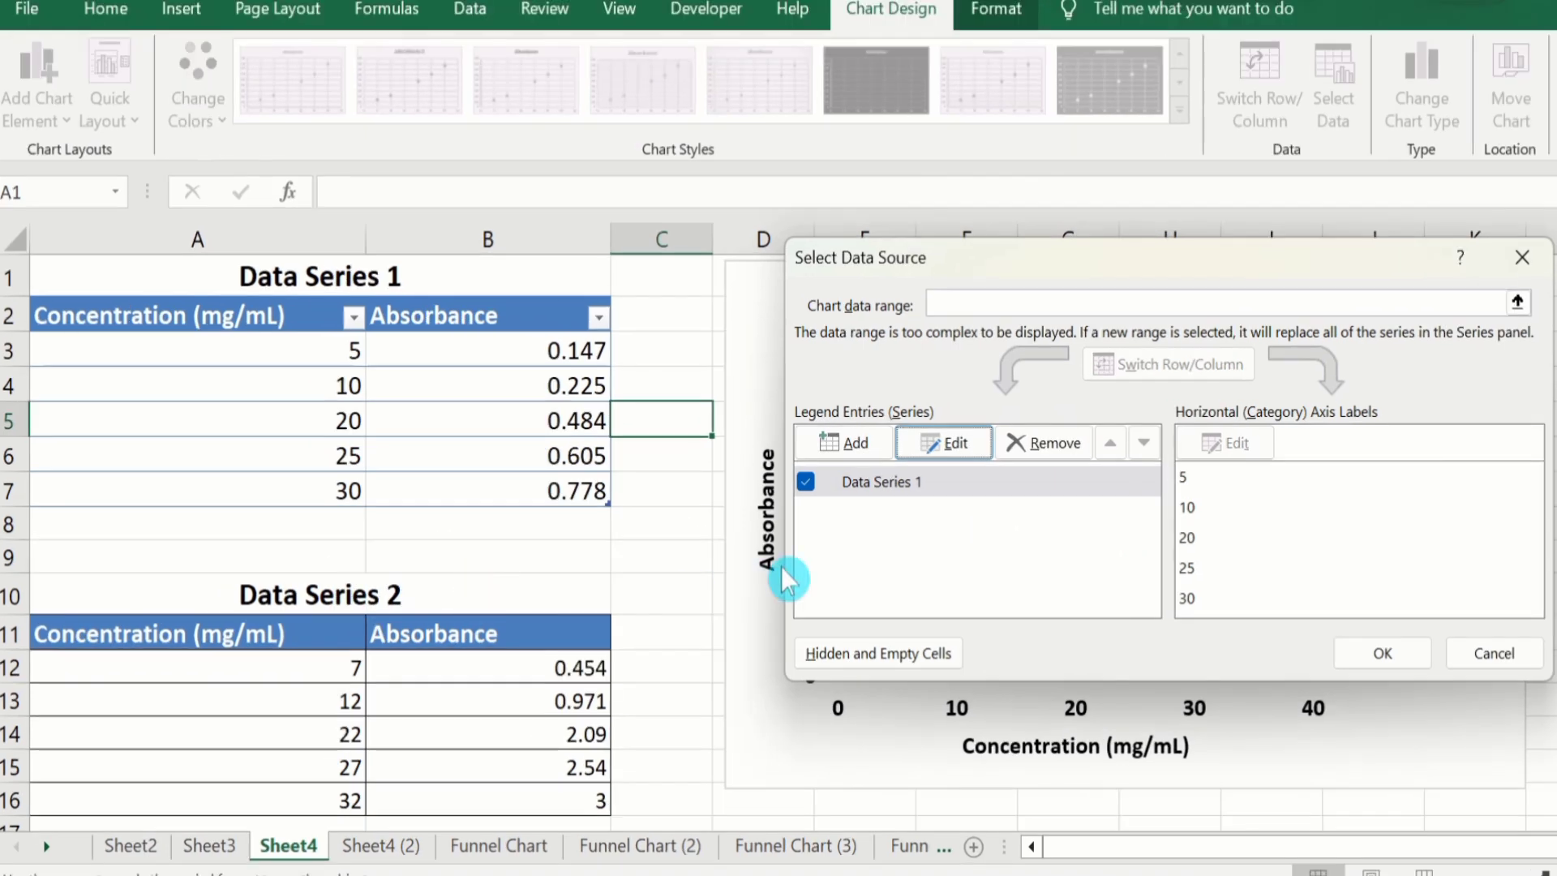
# Add a second series to the chart, named from cell A10, with X values from A12:A16 and Y values from B12:B16.
pyautogui.click(834, 444)
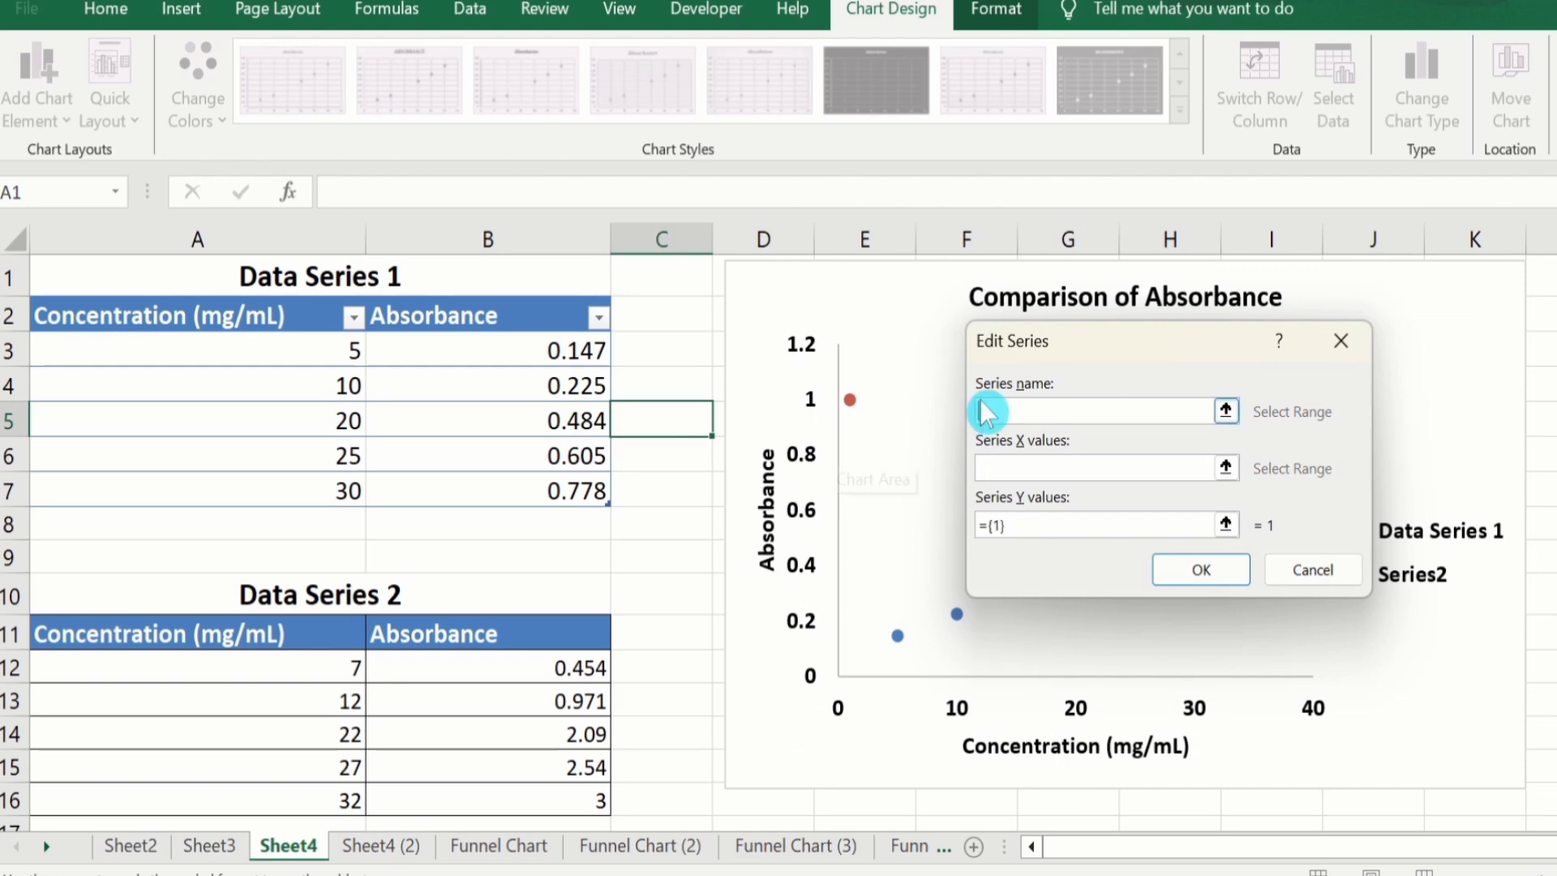
pyautogui.click(984, 412)
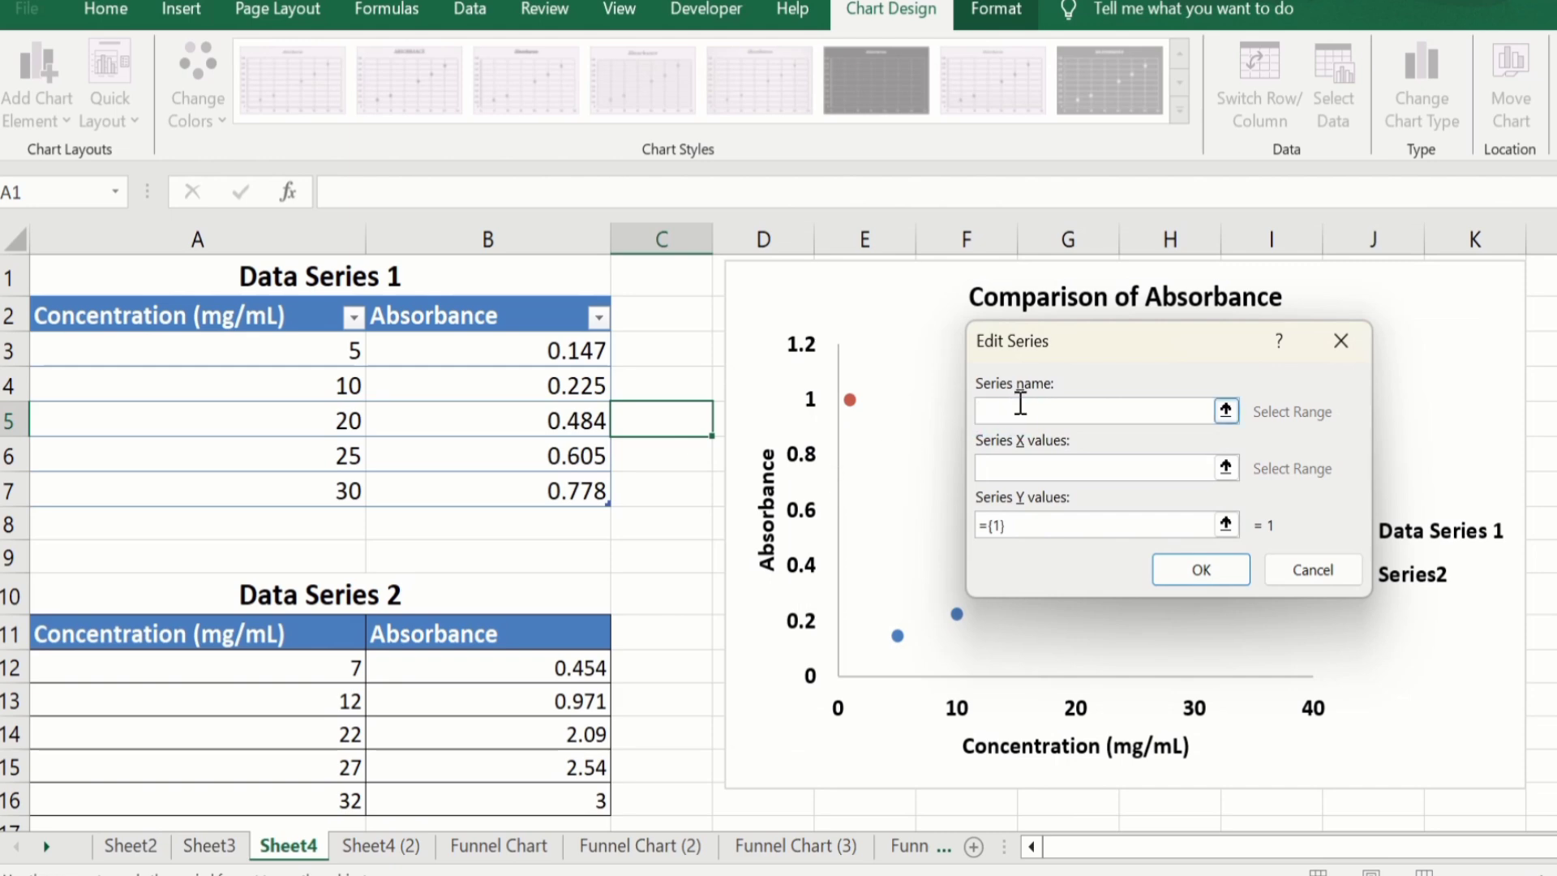
pyautogui.click(345, 598)
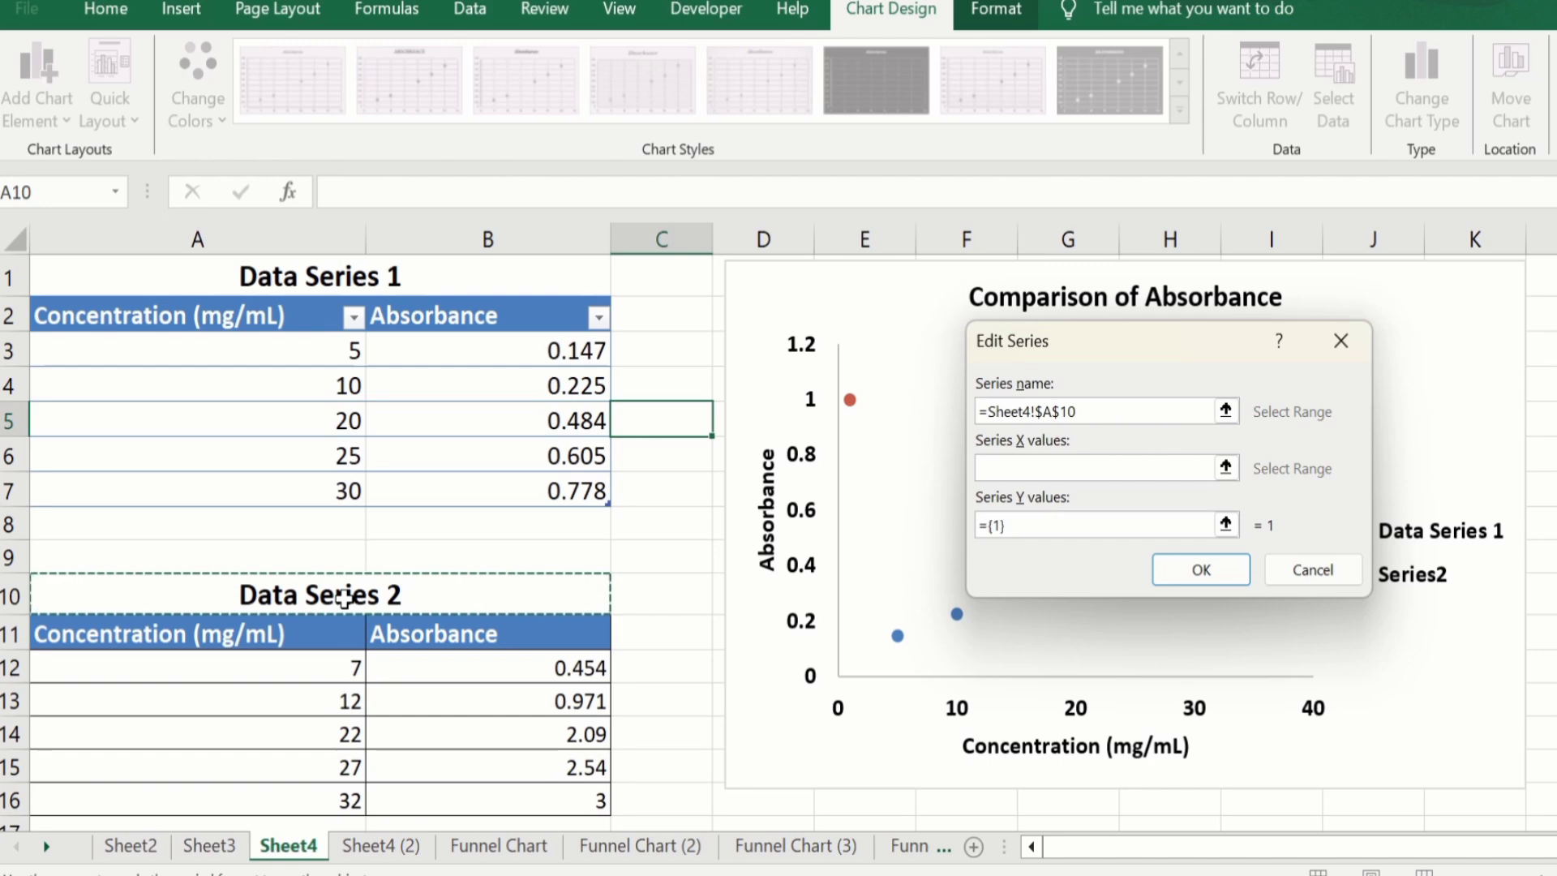
pyautogui.click(1034, 467)
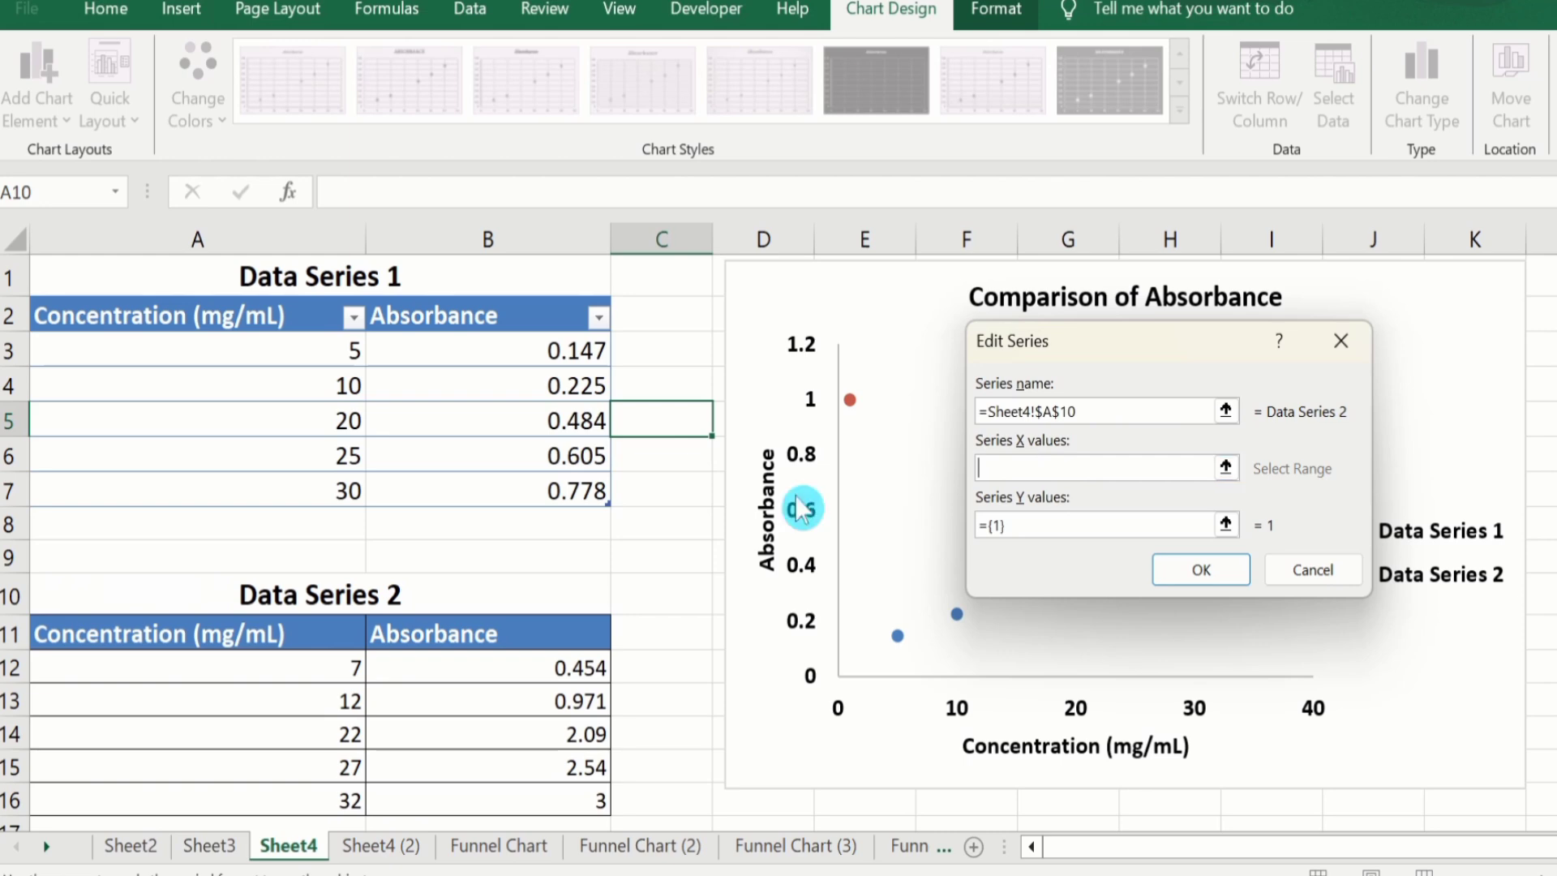
pyautogui.moveTo(276, 668); pyautogui.dragTo(264, 787)
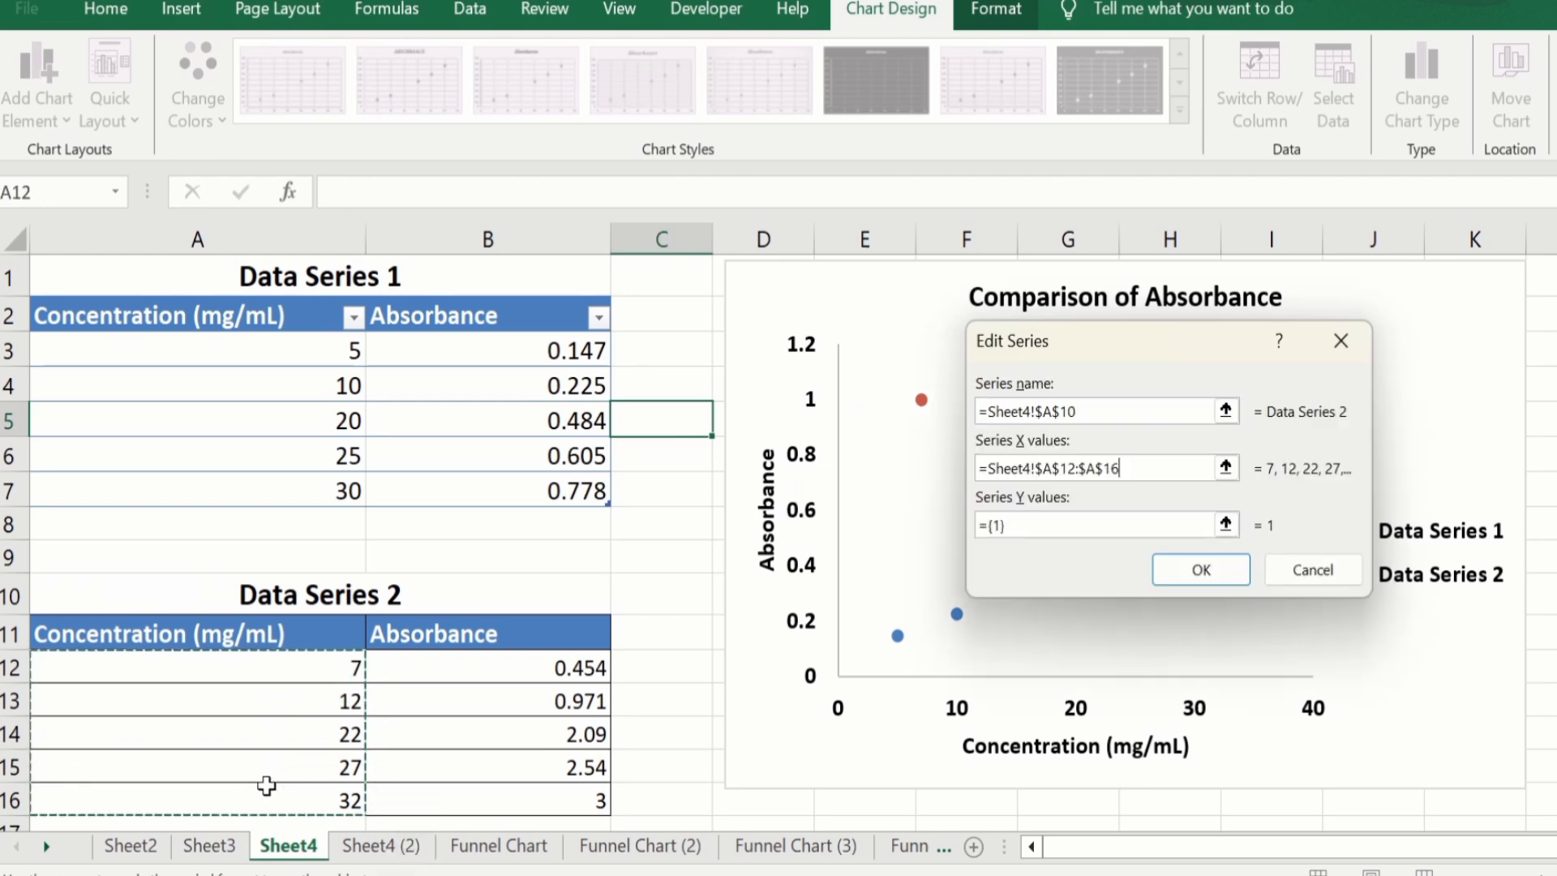
pyautogui.click(1025, 525)
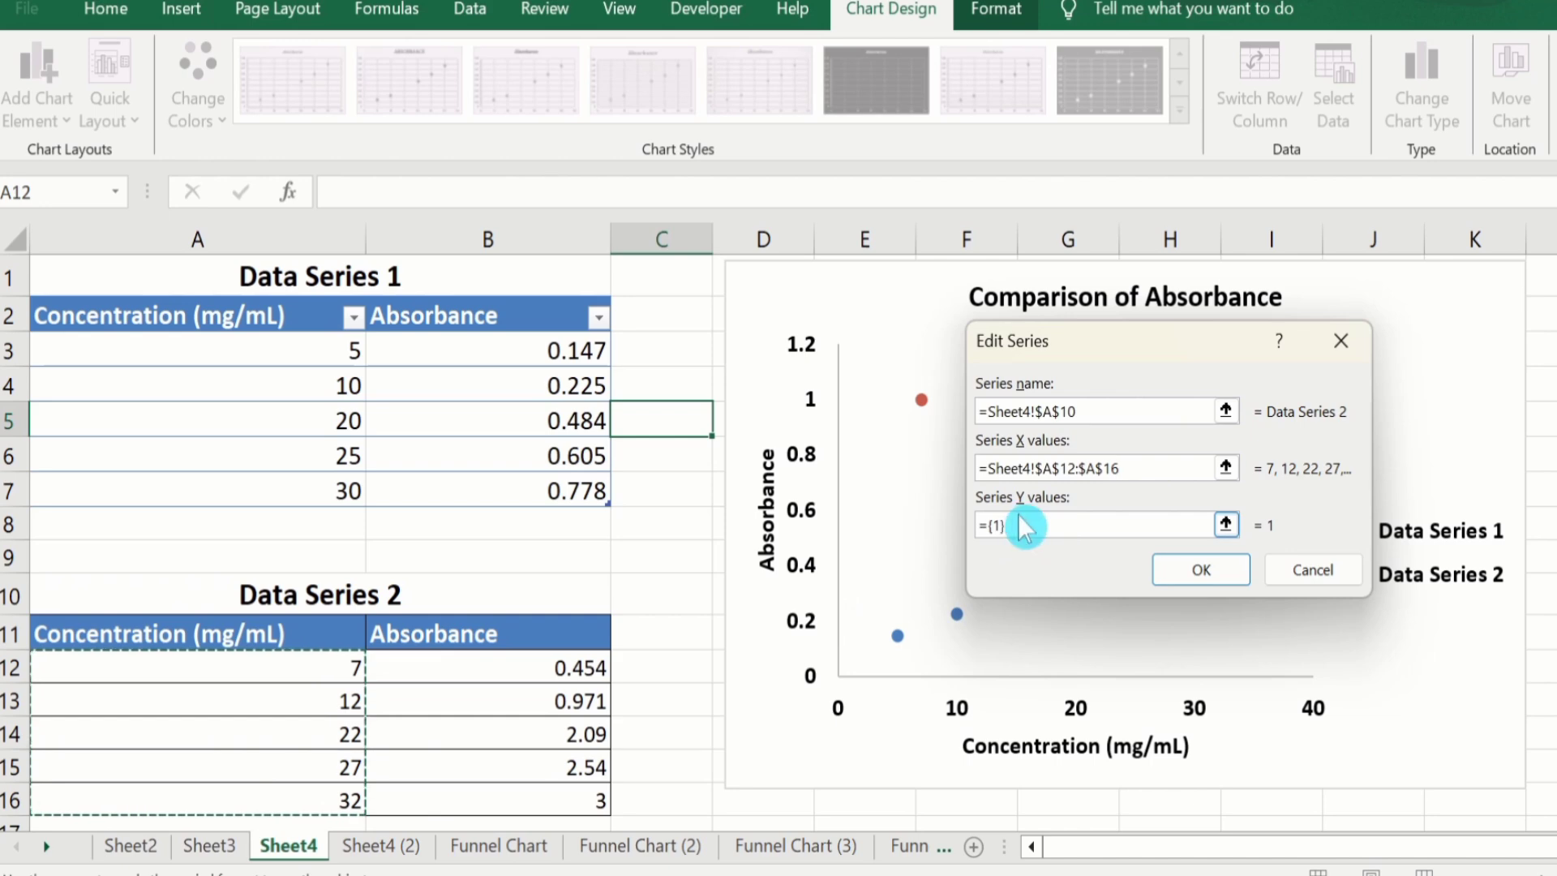
pyautogui.click(1043, 527)
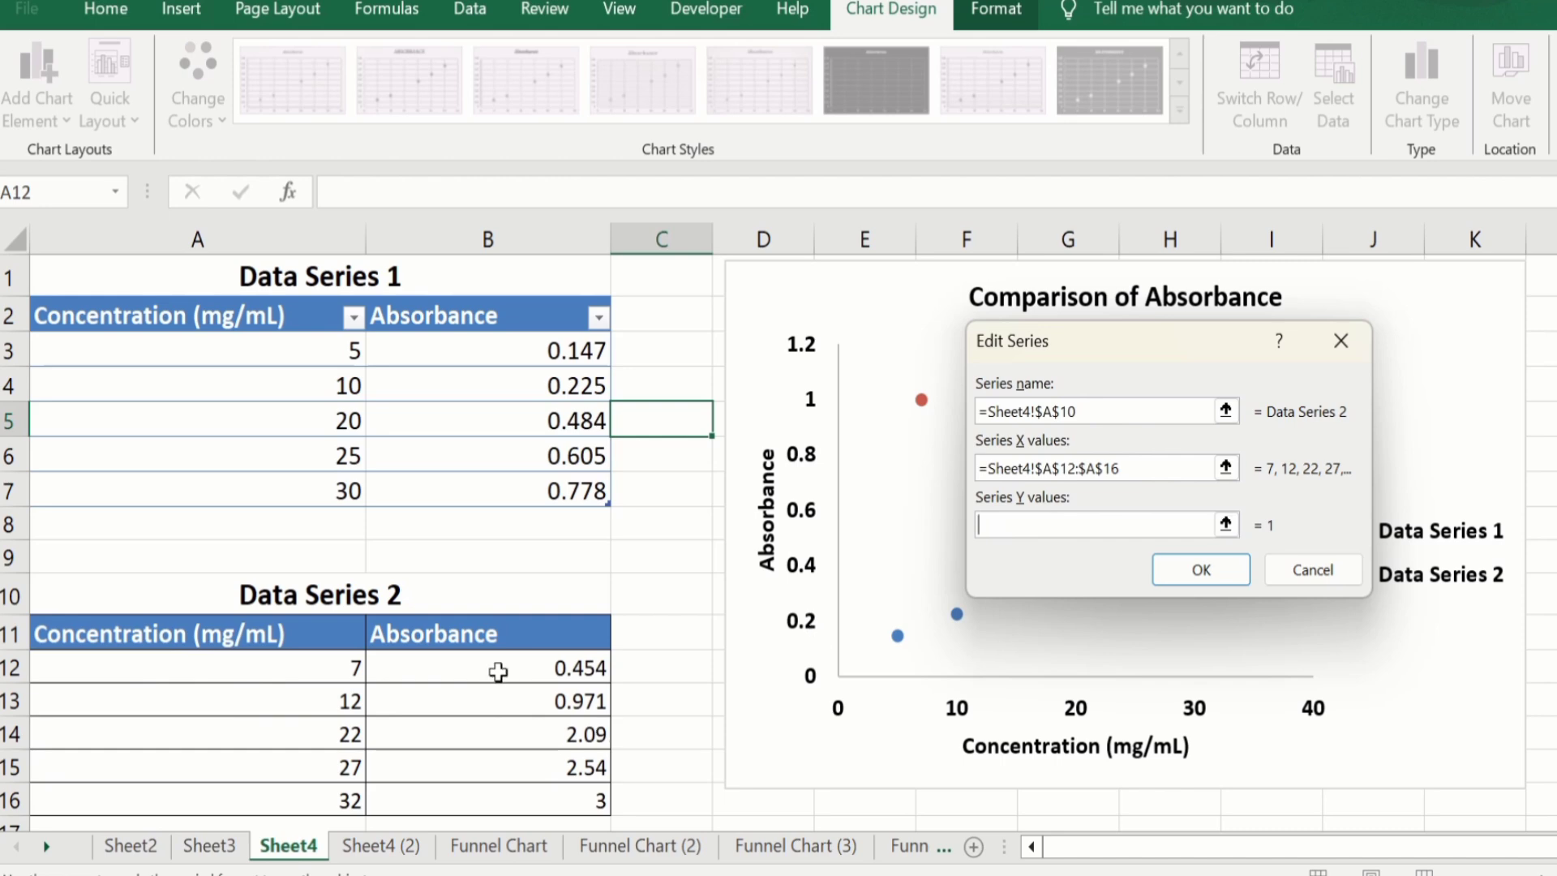
pyautogui.moveTo(496, 667); pyautogui.dragTo(480, 786)
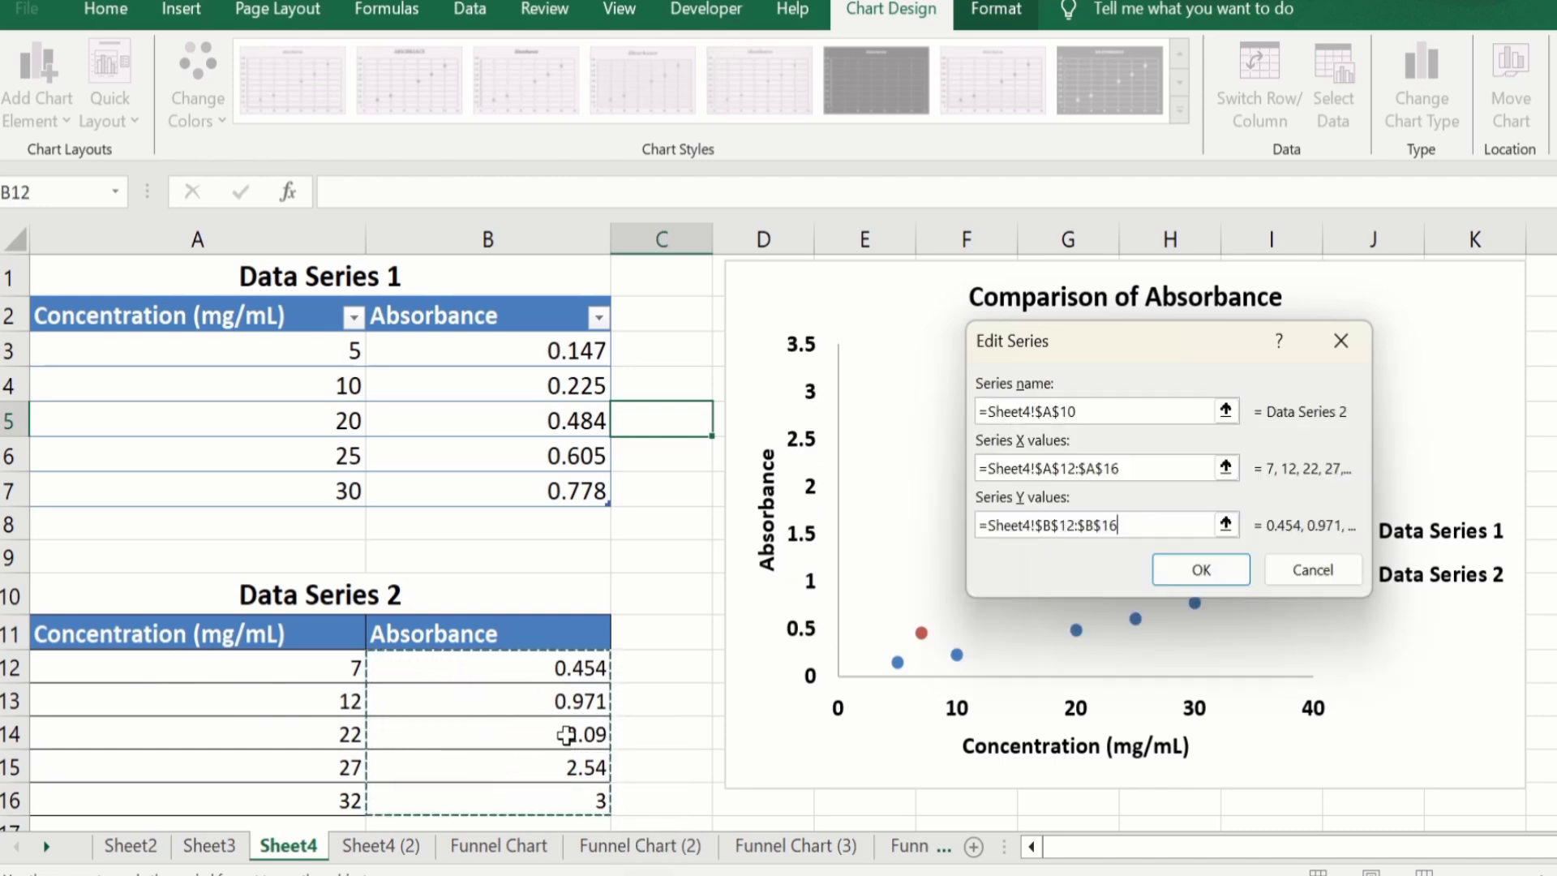
pyautogui.click(1199, 570)
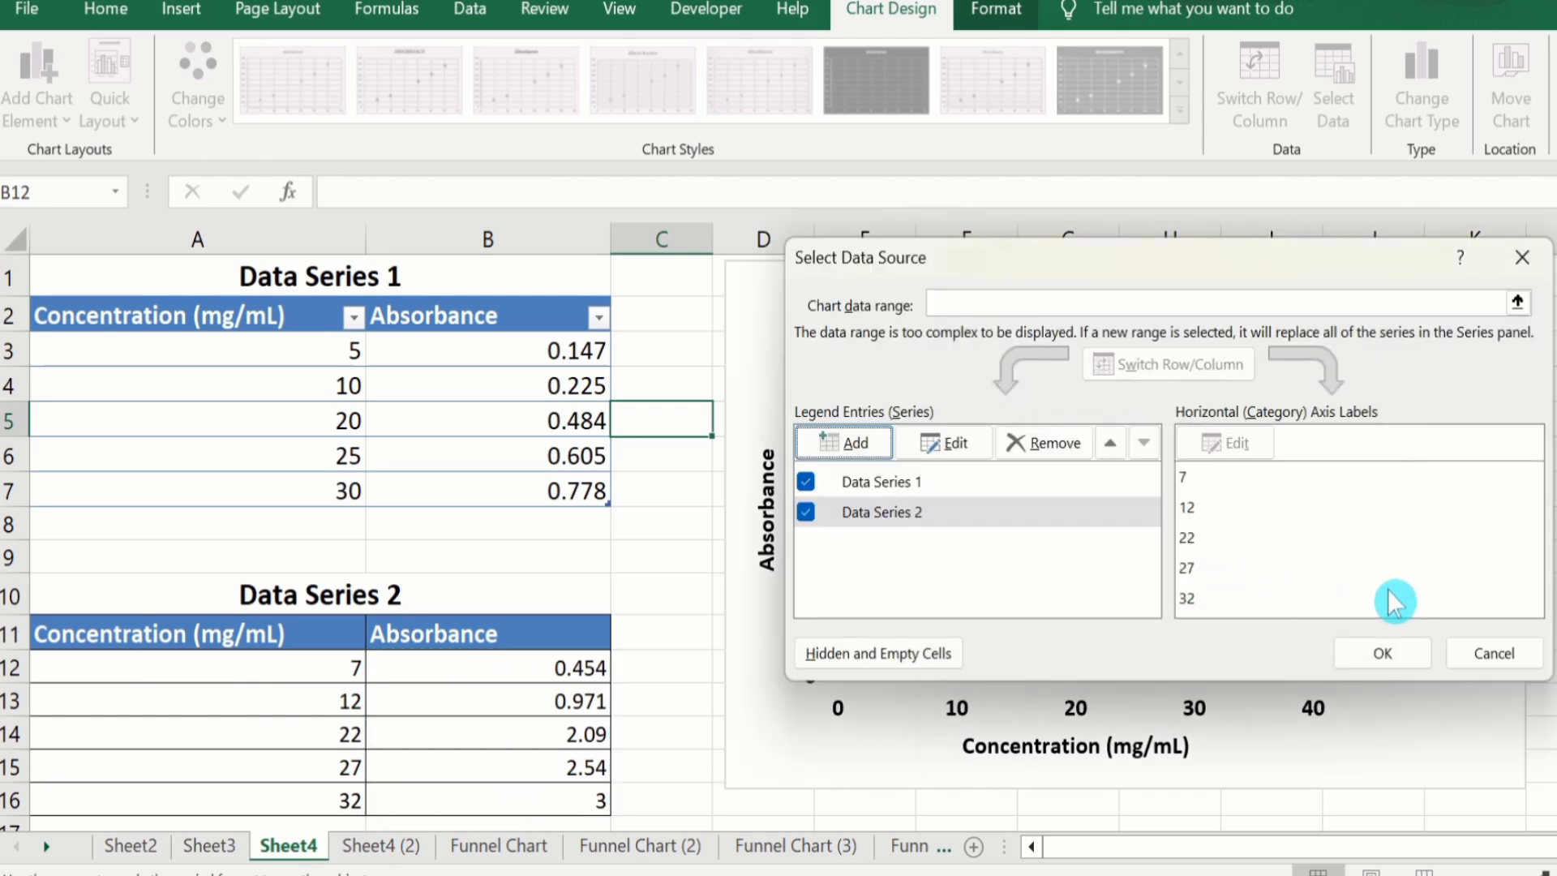
pyautogui.click(1402, 656)
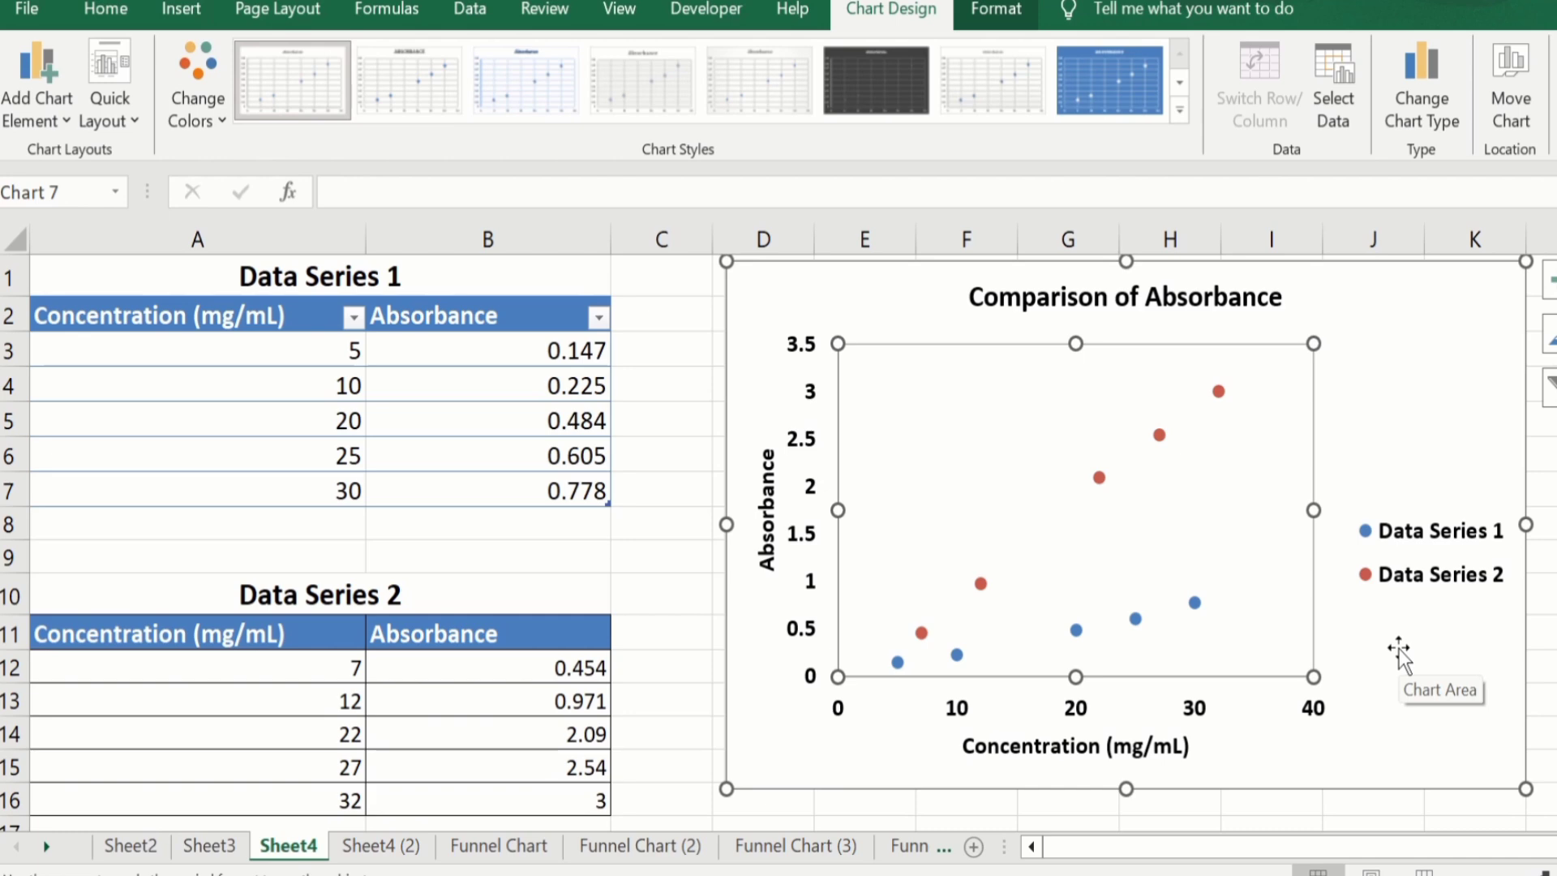
pyautogui.click(1401, 649)
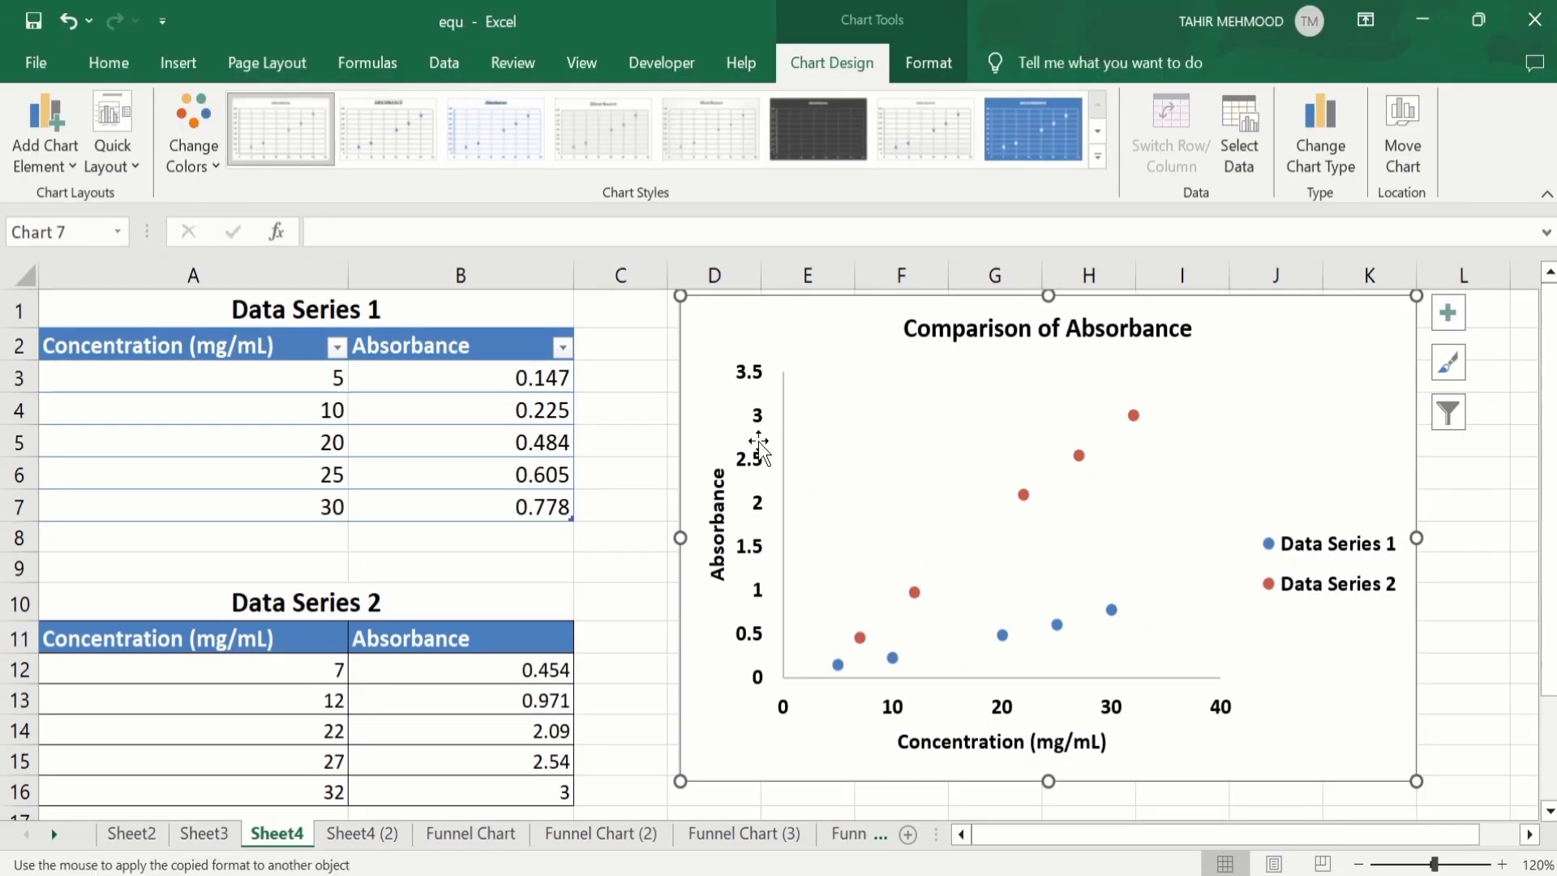
# Format the chart's vertical axis line as a solid black line 1.5 pt wide.
pyautogui.click(758, 424)
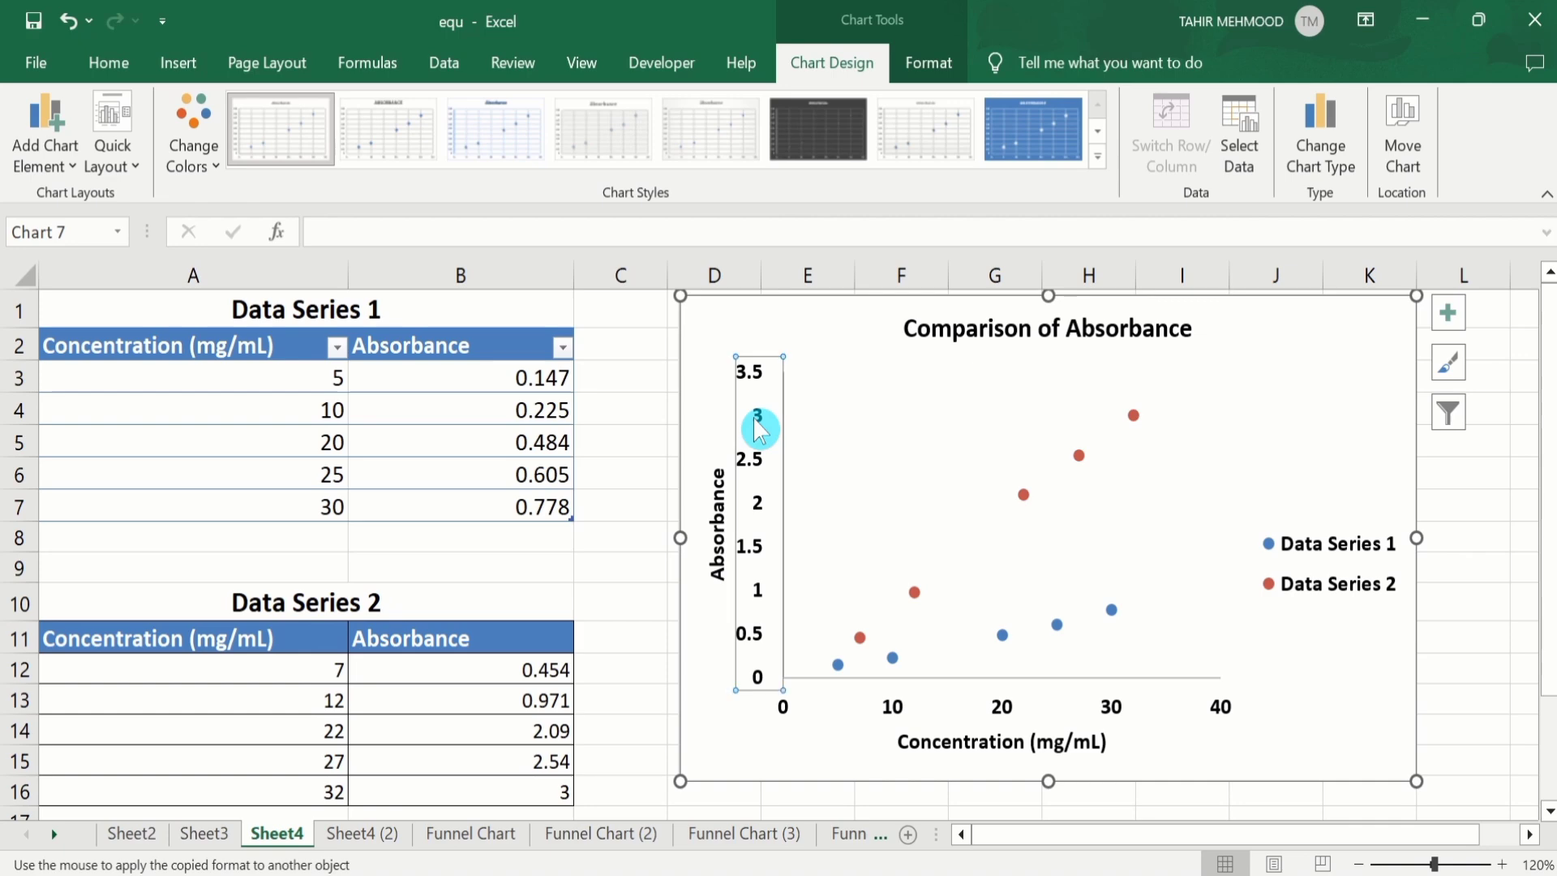
pyautogui.rightClick(759, 424)
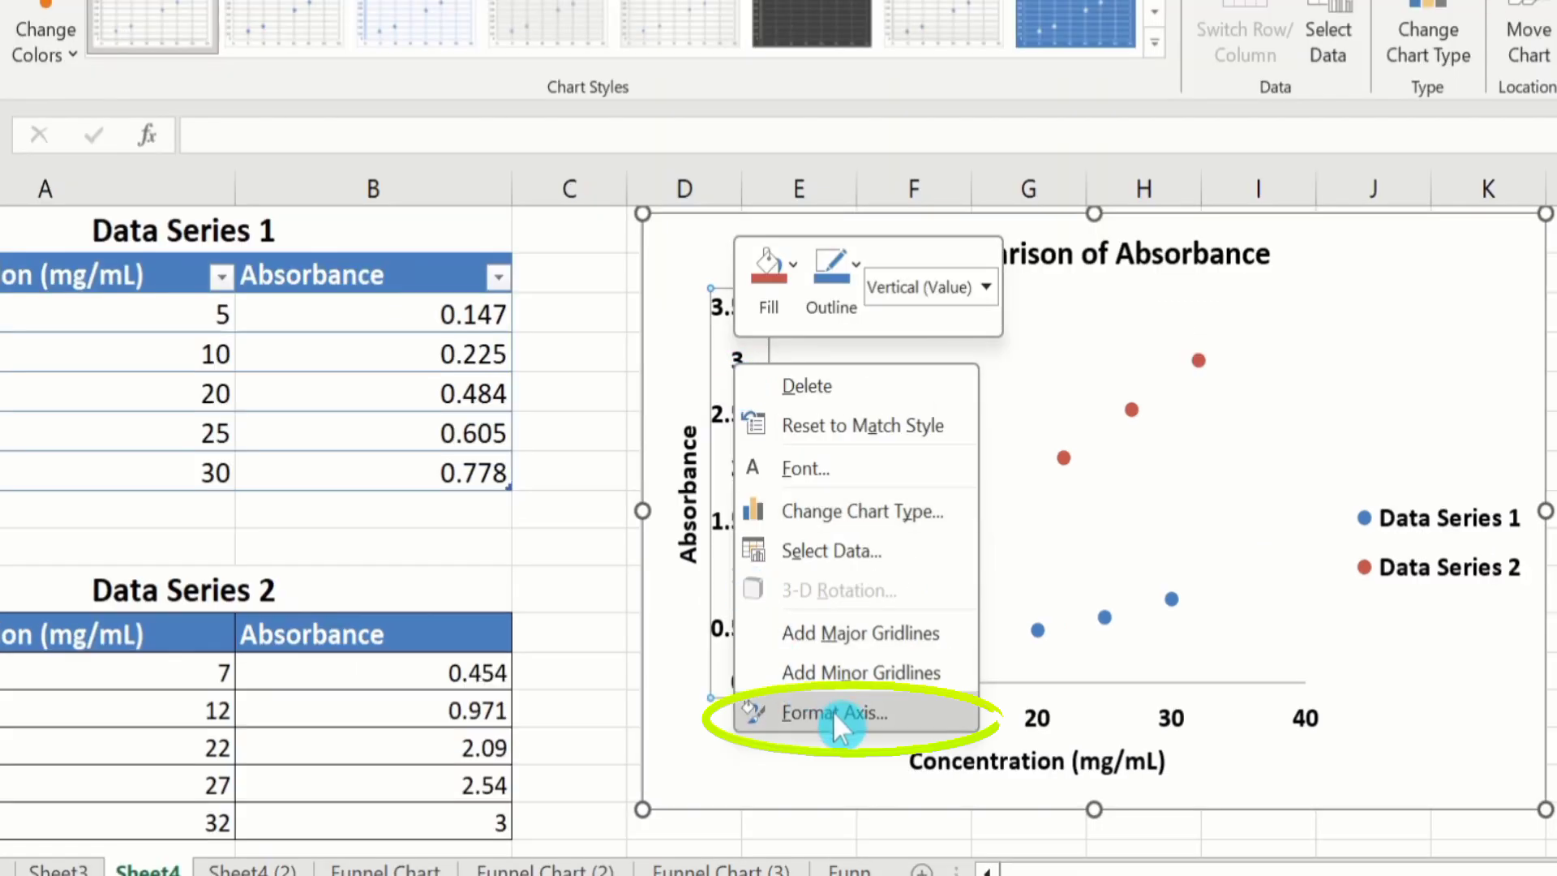
pyautogui.click(834, 710)
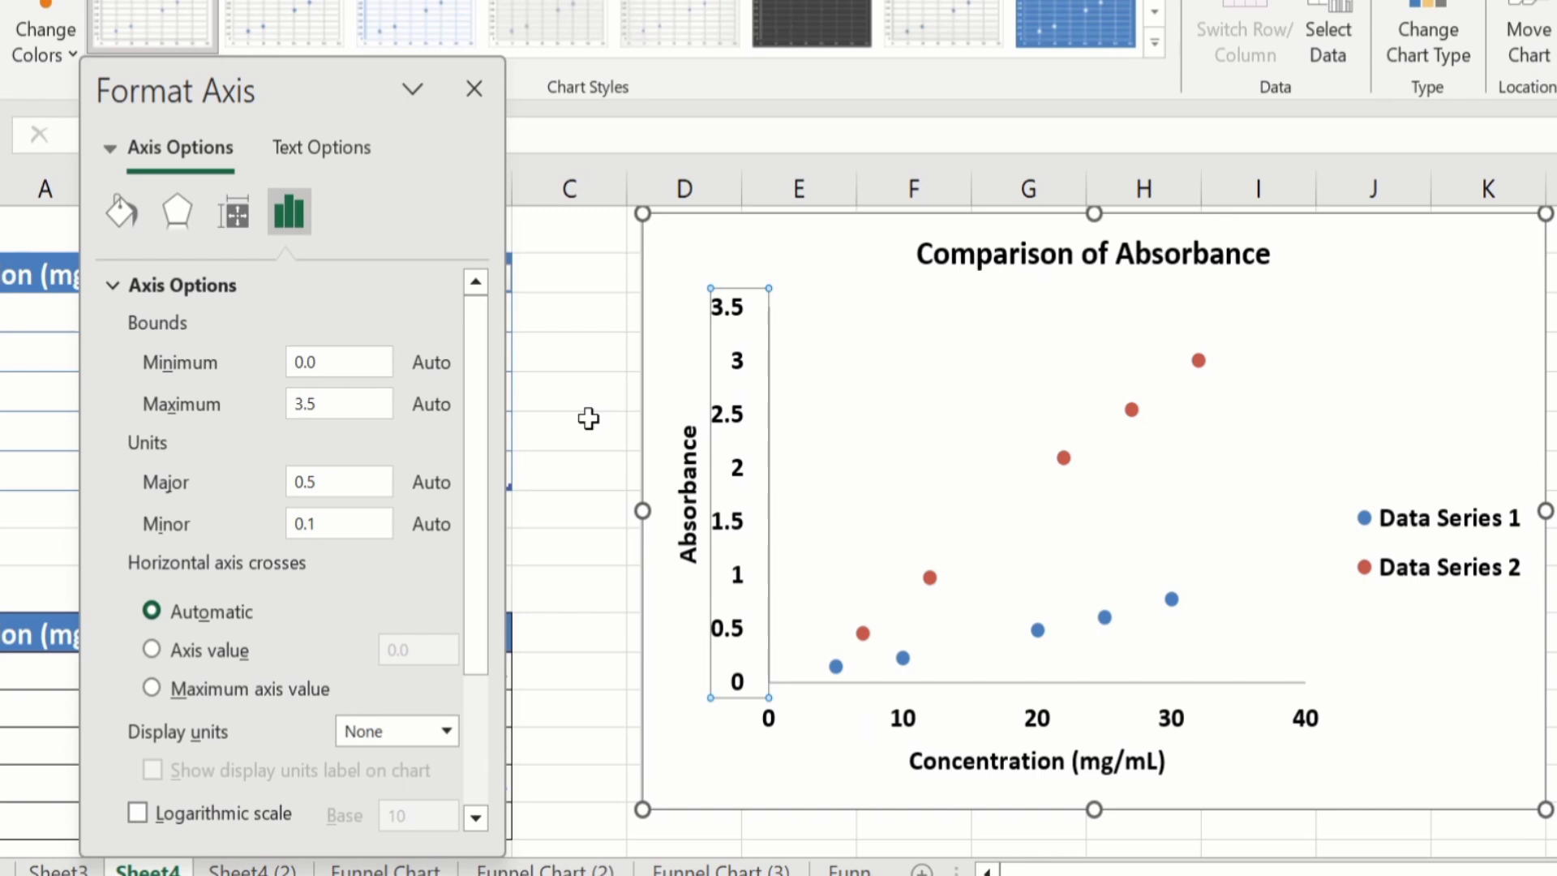
pyautogui.click(122, 211)
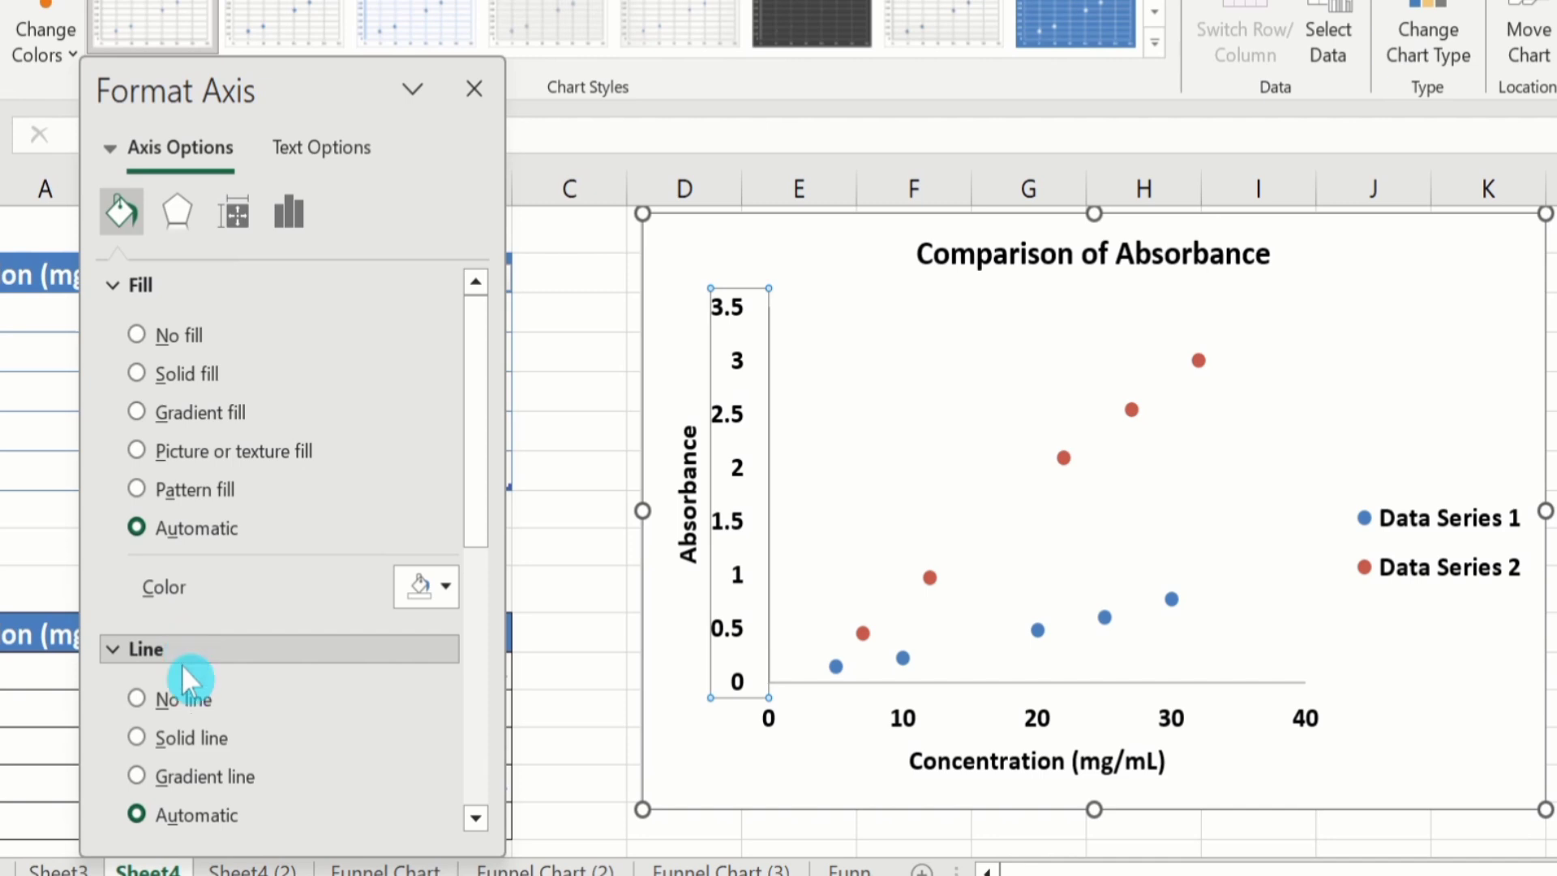
pyautogui.click(136, 736)
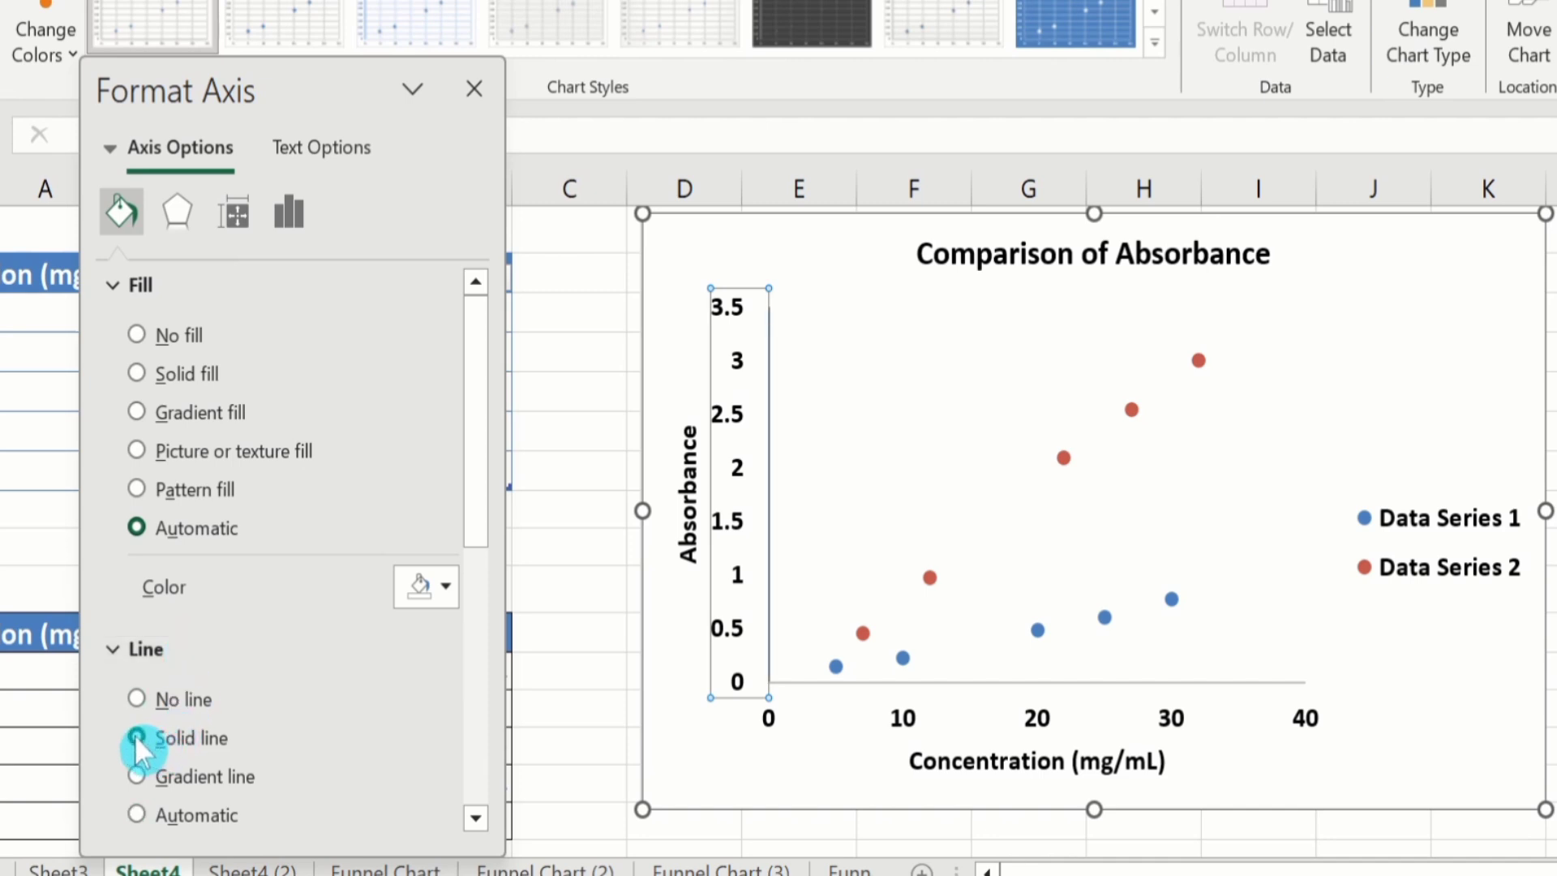
pyautogui.moveTo(479, 462); pyautogui.dragTo(475, 606)
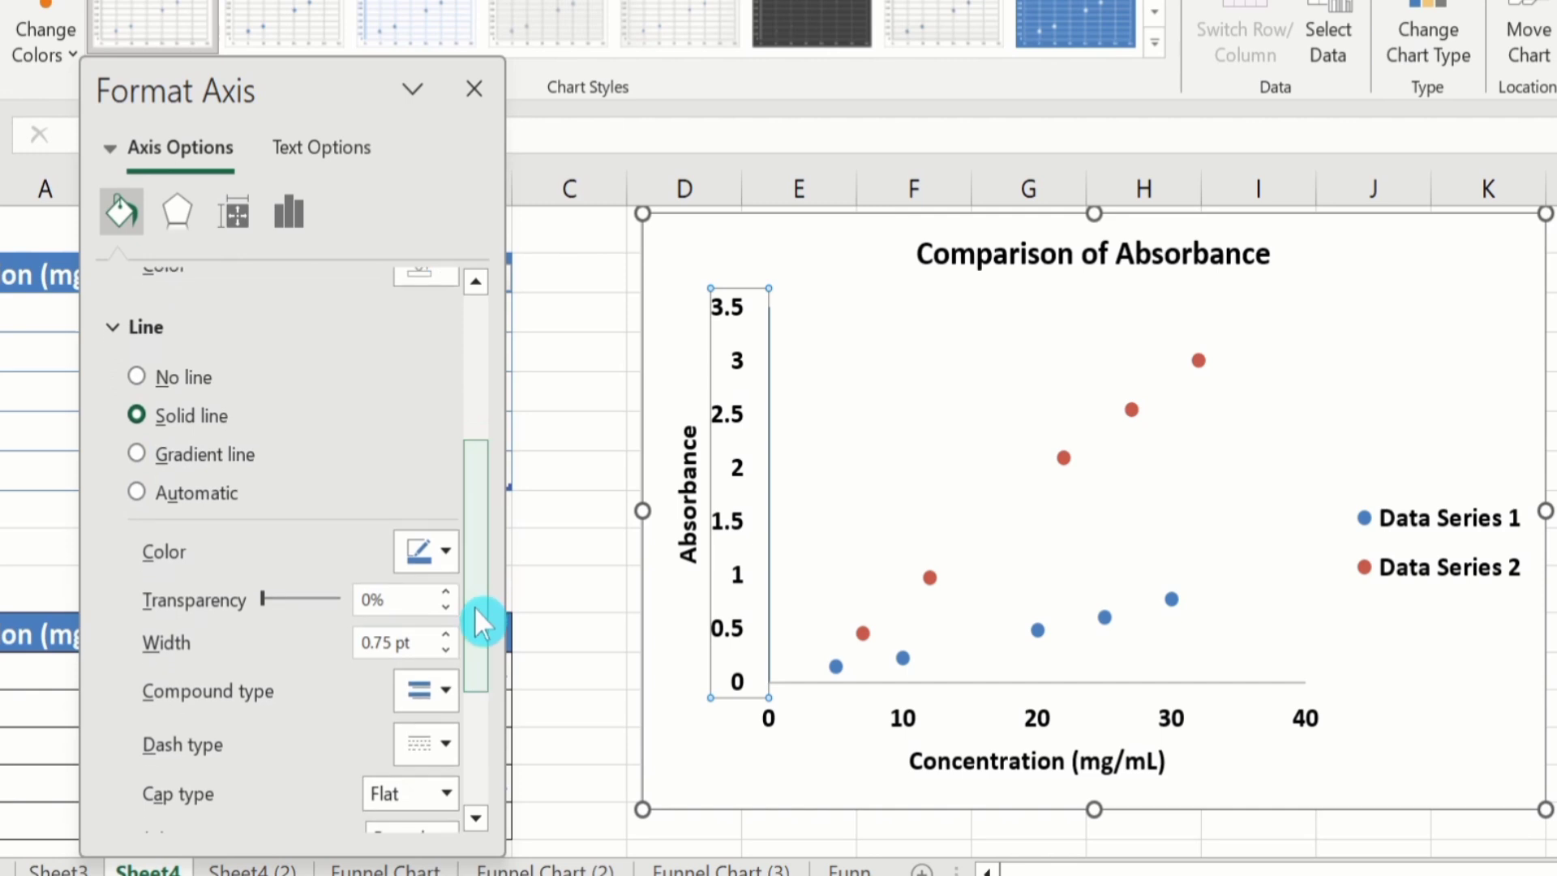
pyautogui.click(446, 549)
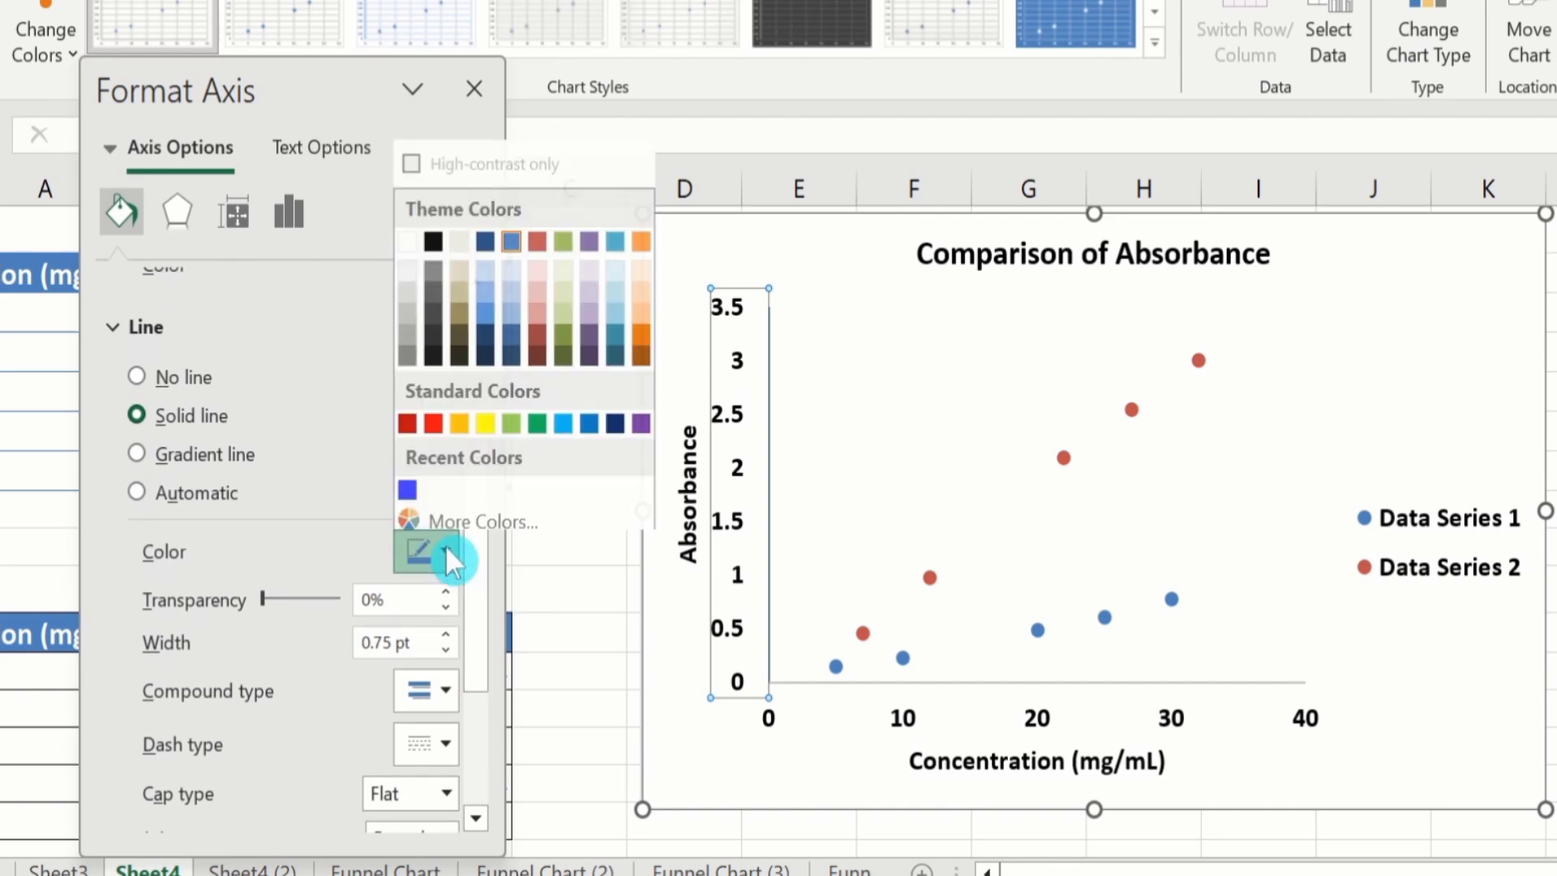
pyautogui.click(434, 233)
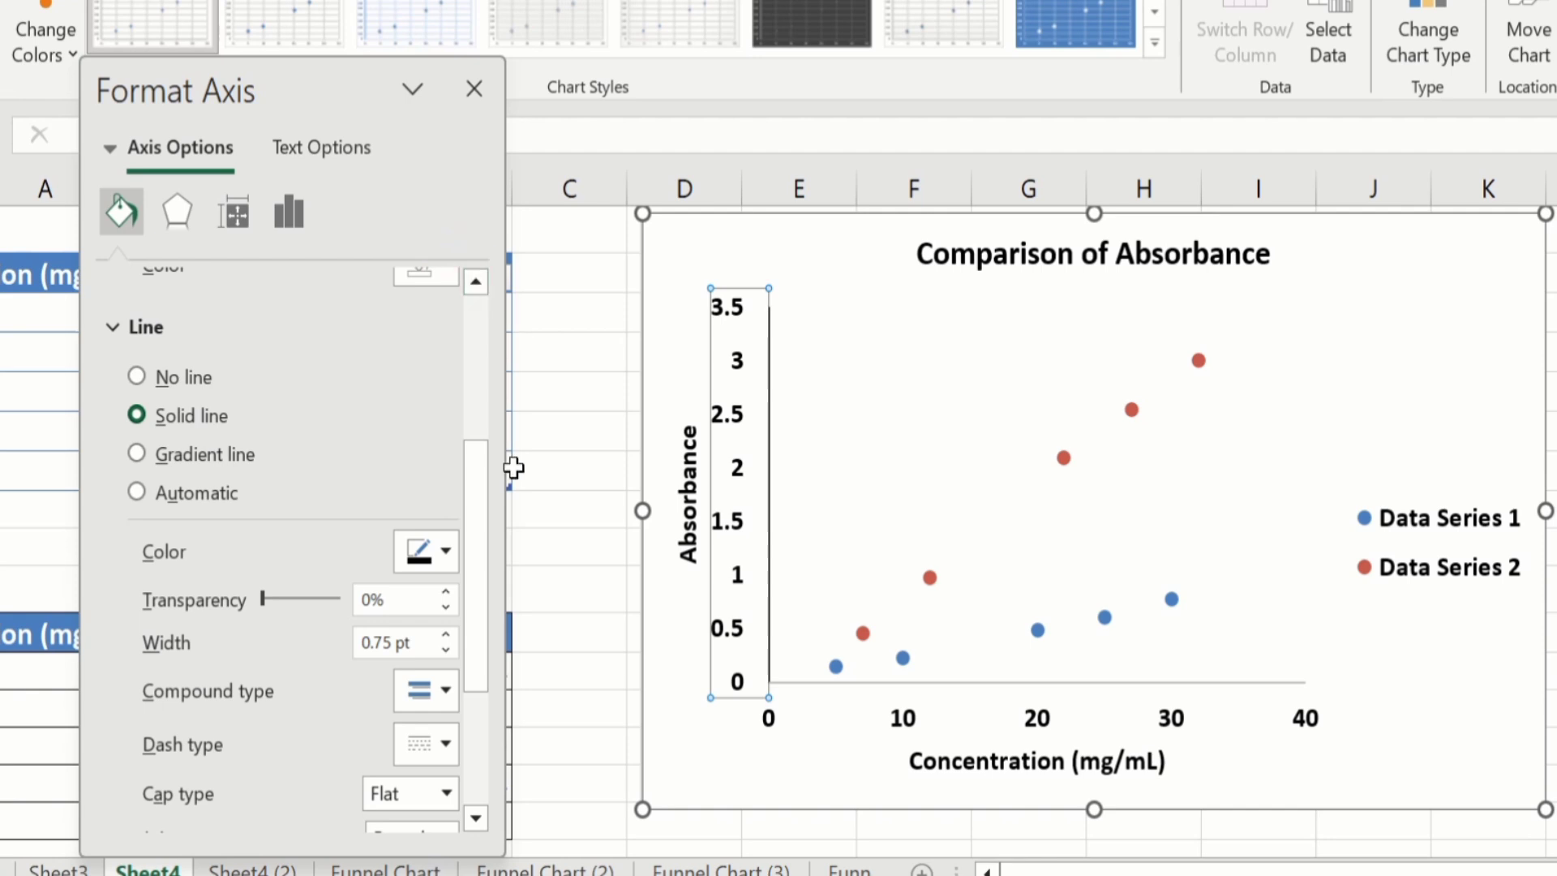
pyautogui.click(450, 630)
pyautogui.click(451, 630)
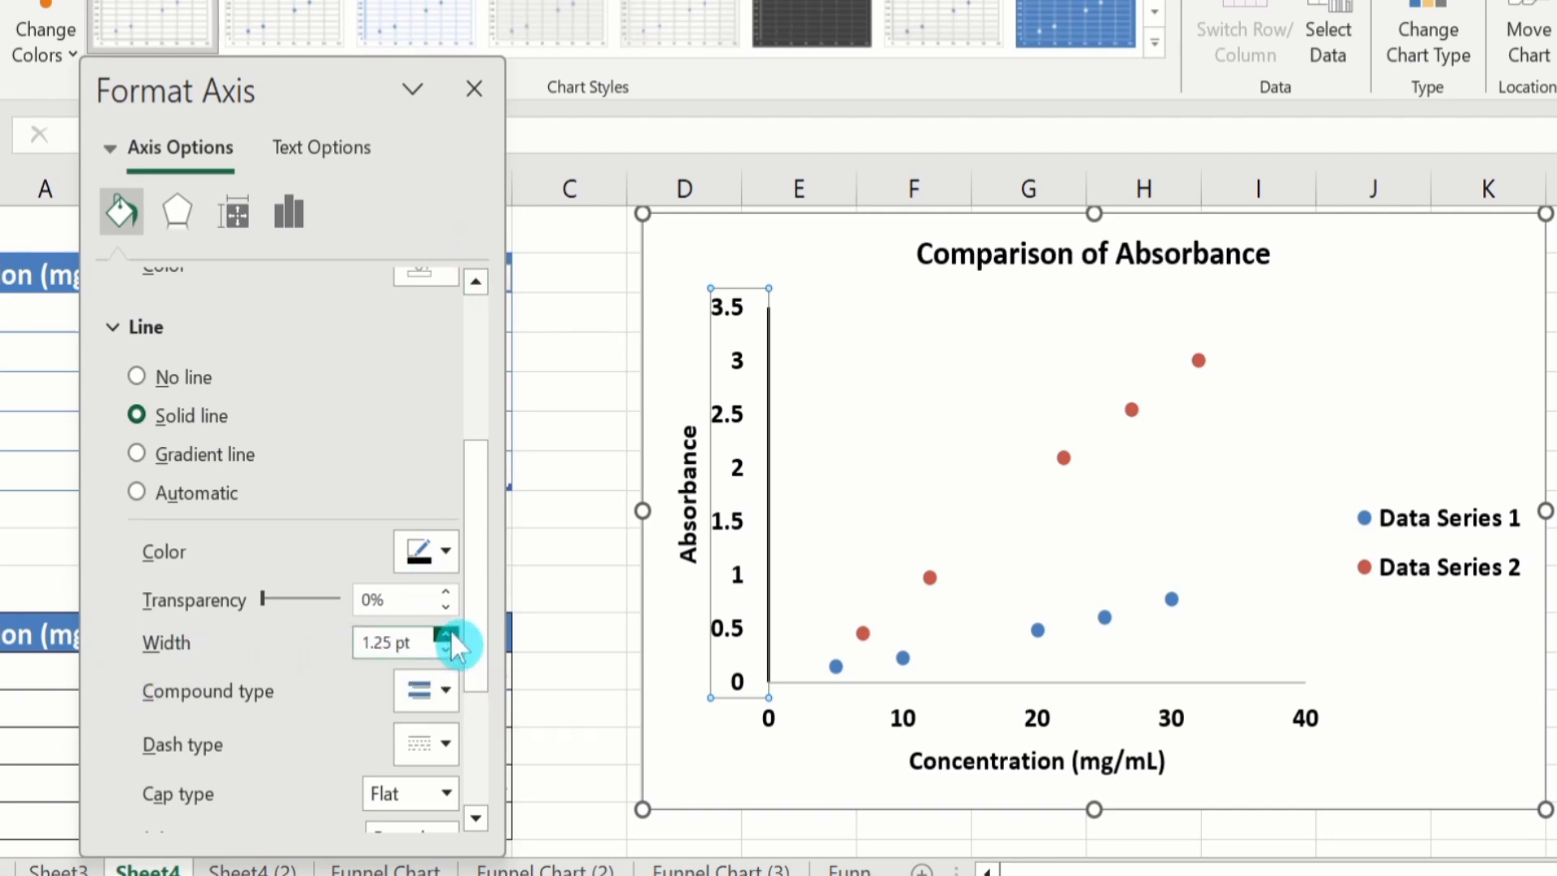
pyautogui.click(451, 630)
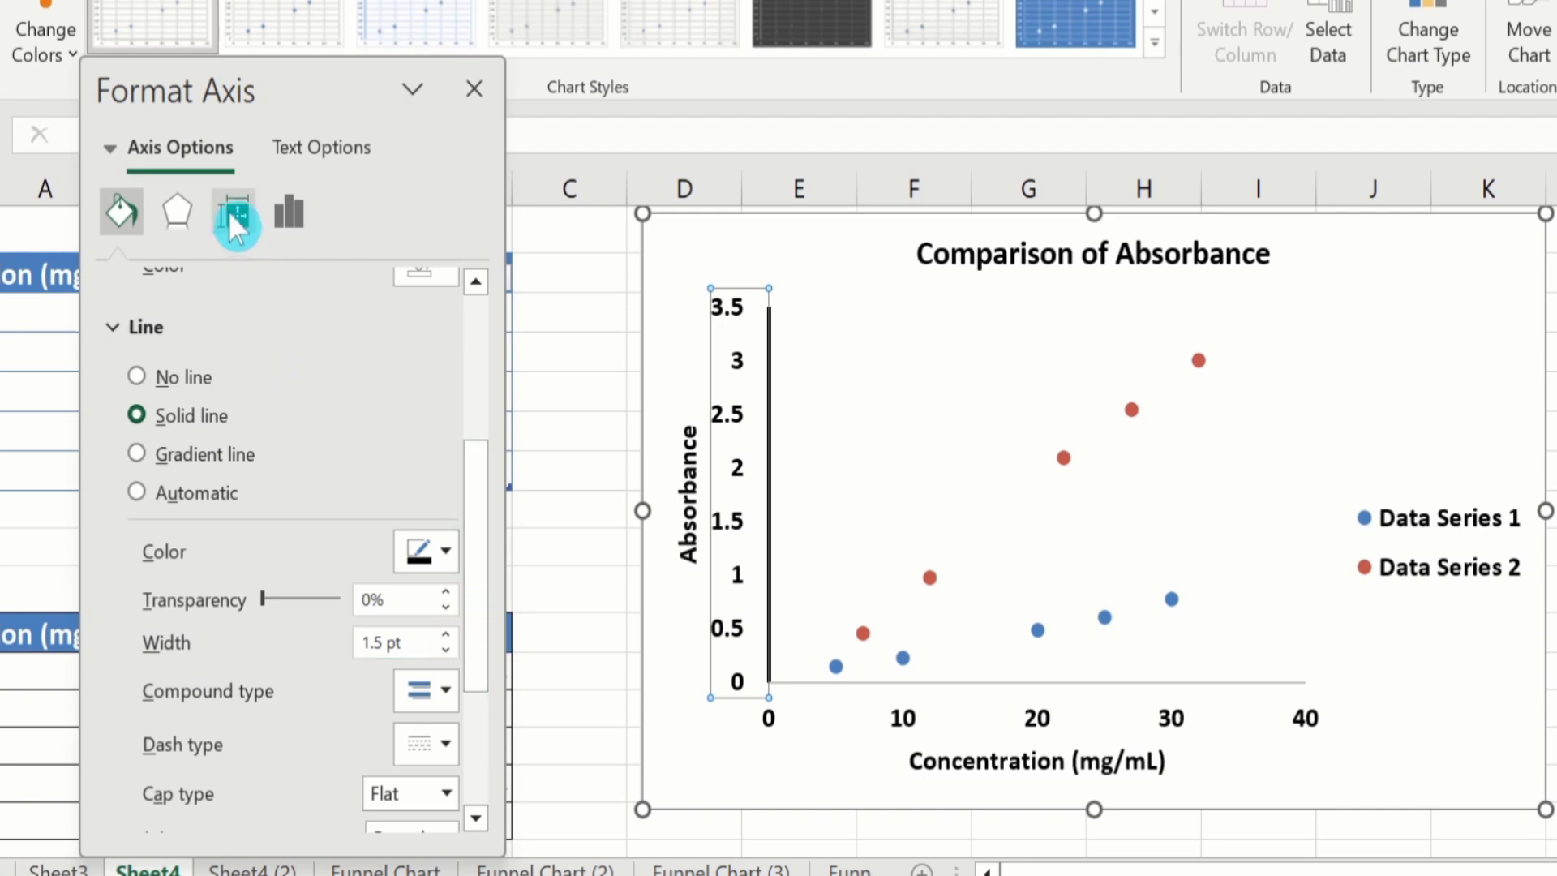
# Set both the major and minor tick marks of the vertical axis to Outside.
pyautogui.click(284, 212)
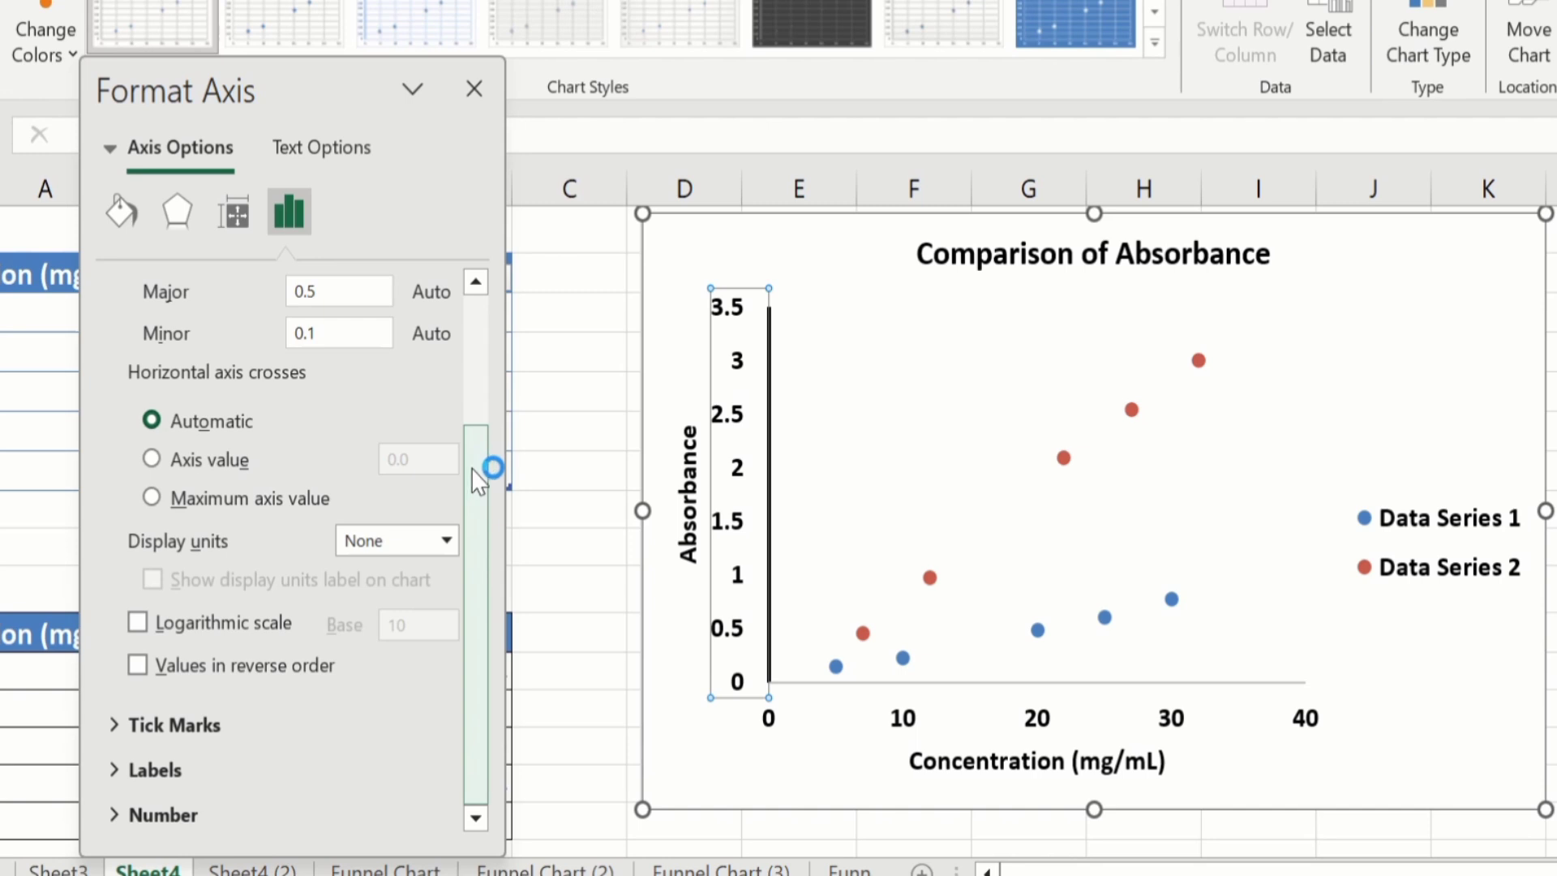
pyautogui.click(177, 724)
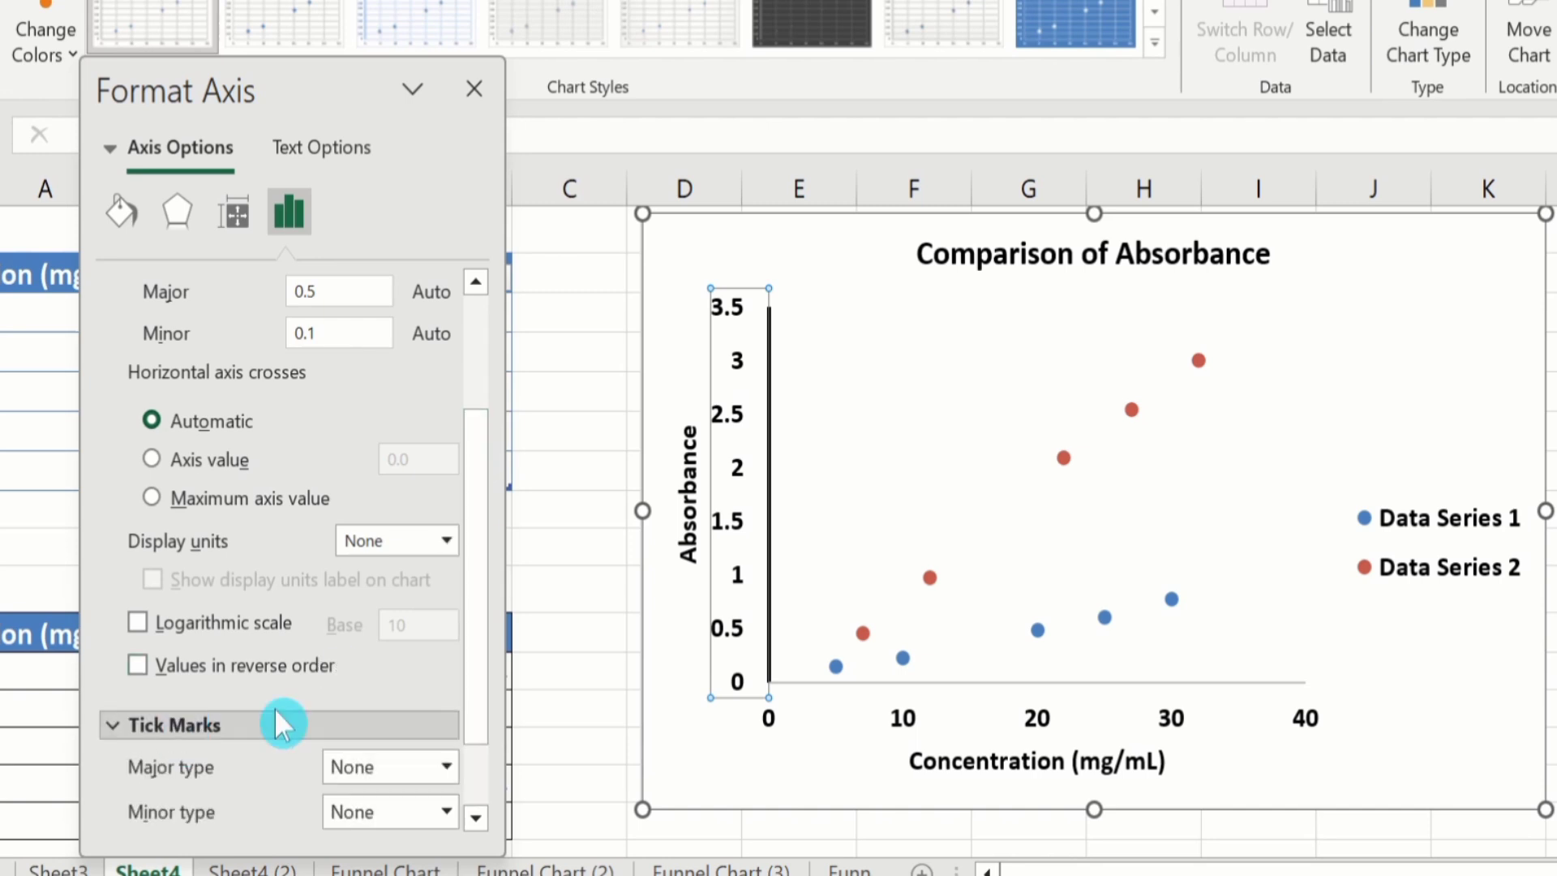
pyautogui.moveTo(485, 577); pyautogui.dragTo(487, 649)
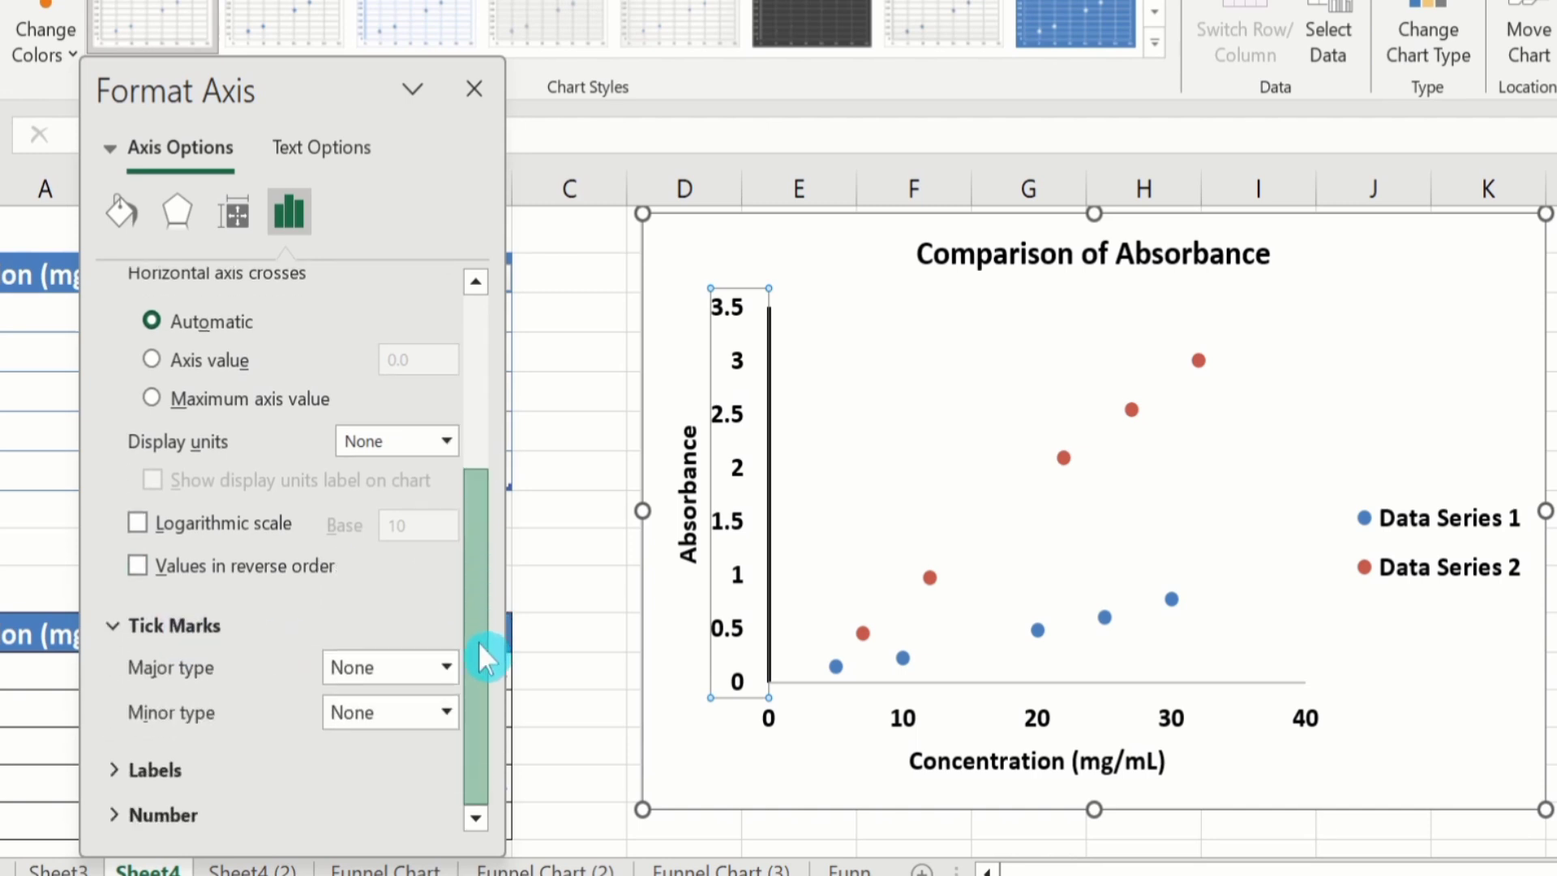
pyautogui.click(444, 665)
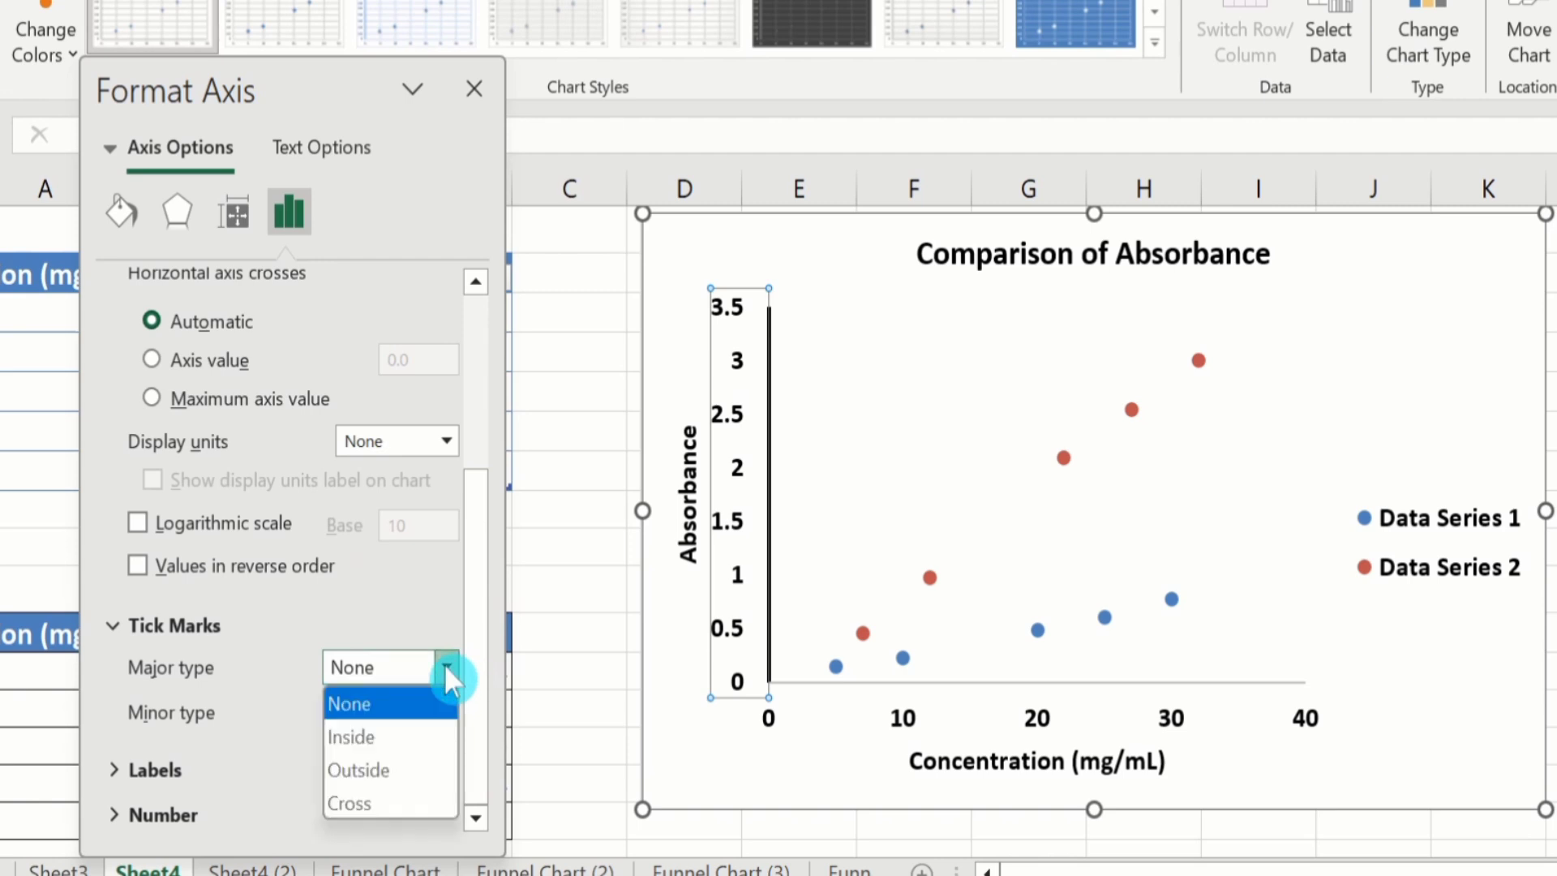
pyautogui.click(398, 769)
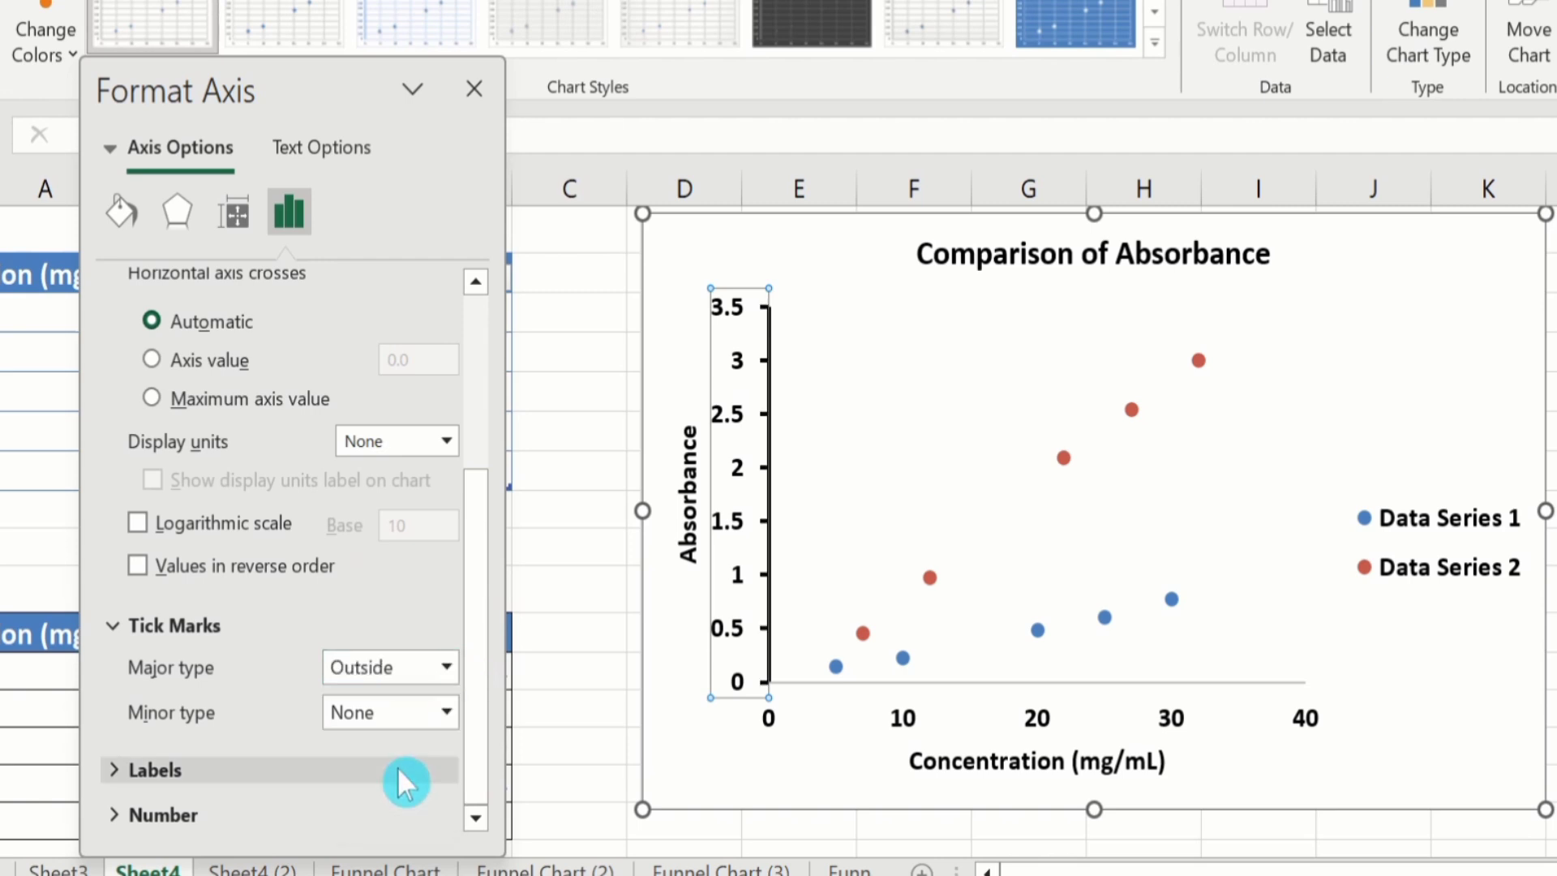
pyautogui.click(459, 713)
pyautogui.click(415, 813)
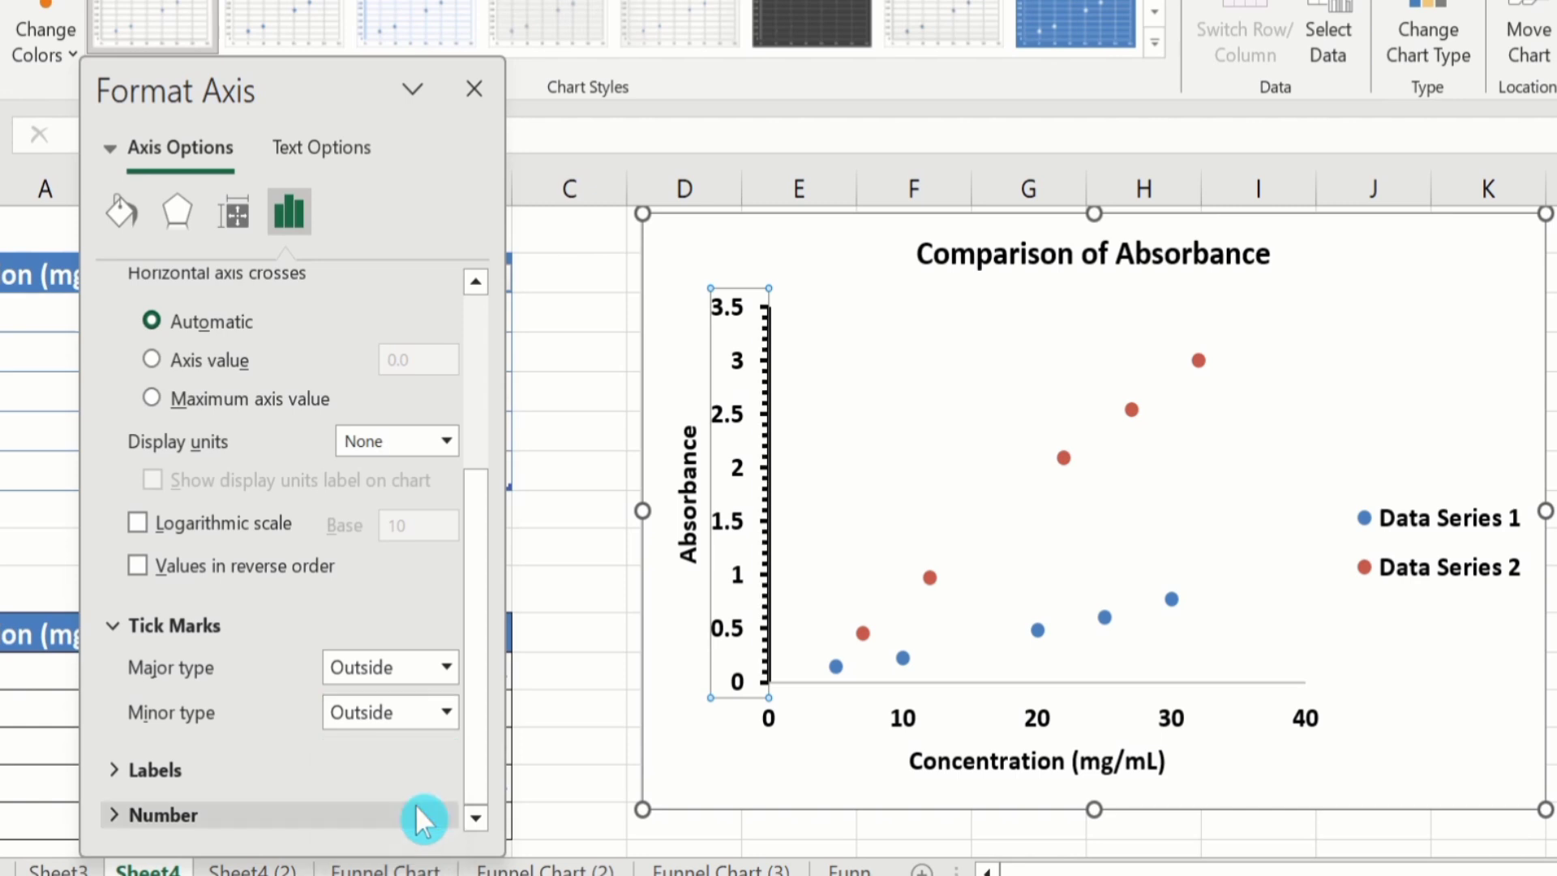
# Set the vertical axis labels to the Number category with 1 decimal place.
pyautogui.click(173, 815)
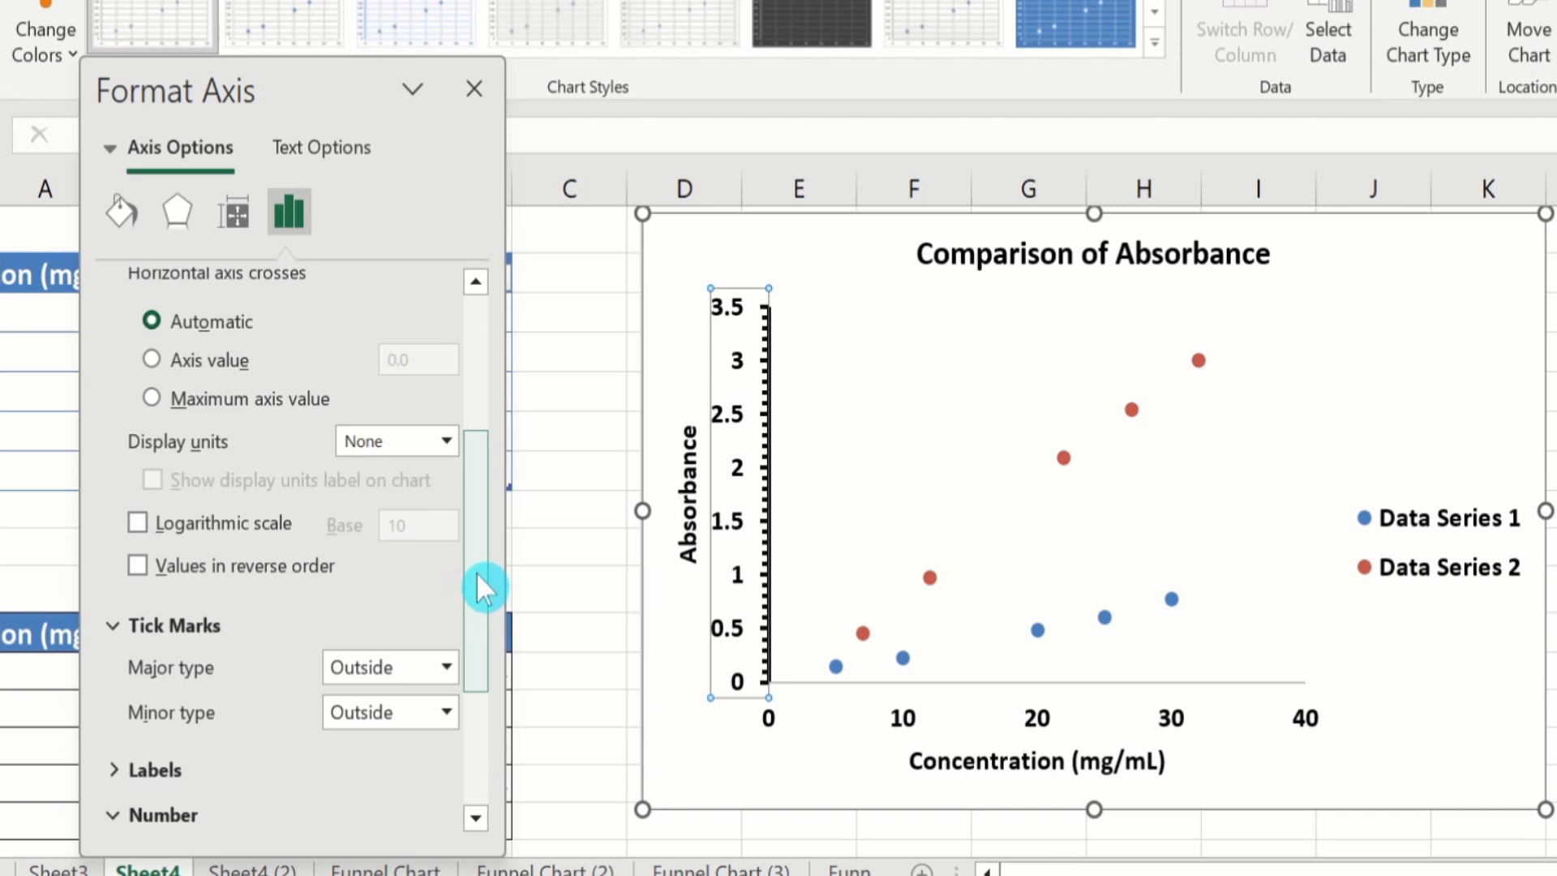
pyautogui.moveTo(477, 573); pyautogui.dragTo(474, 696)
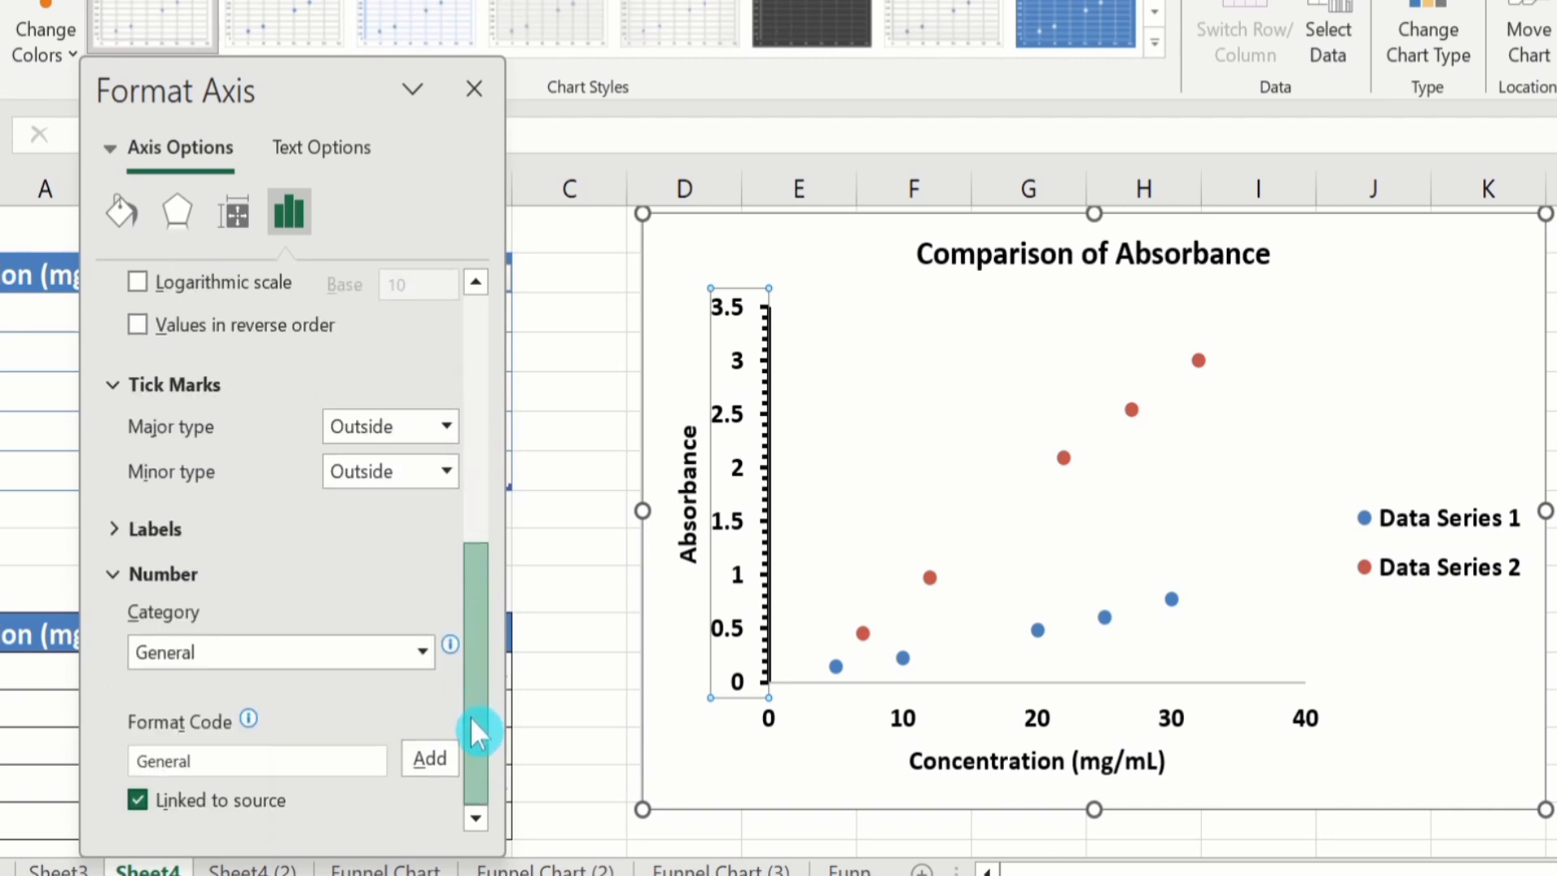
pyautogui.click(424, 654)
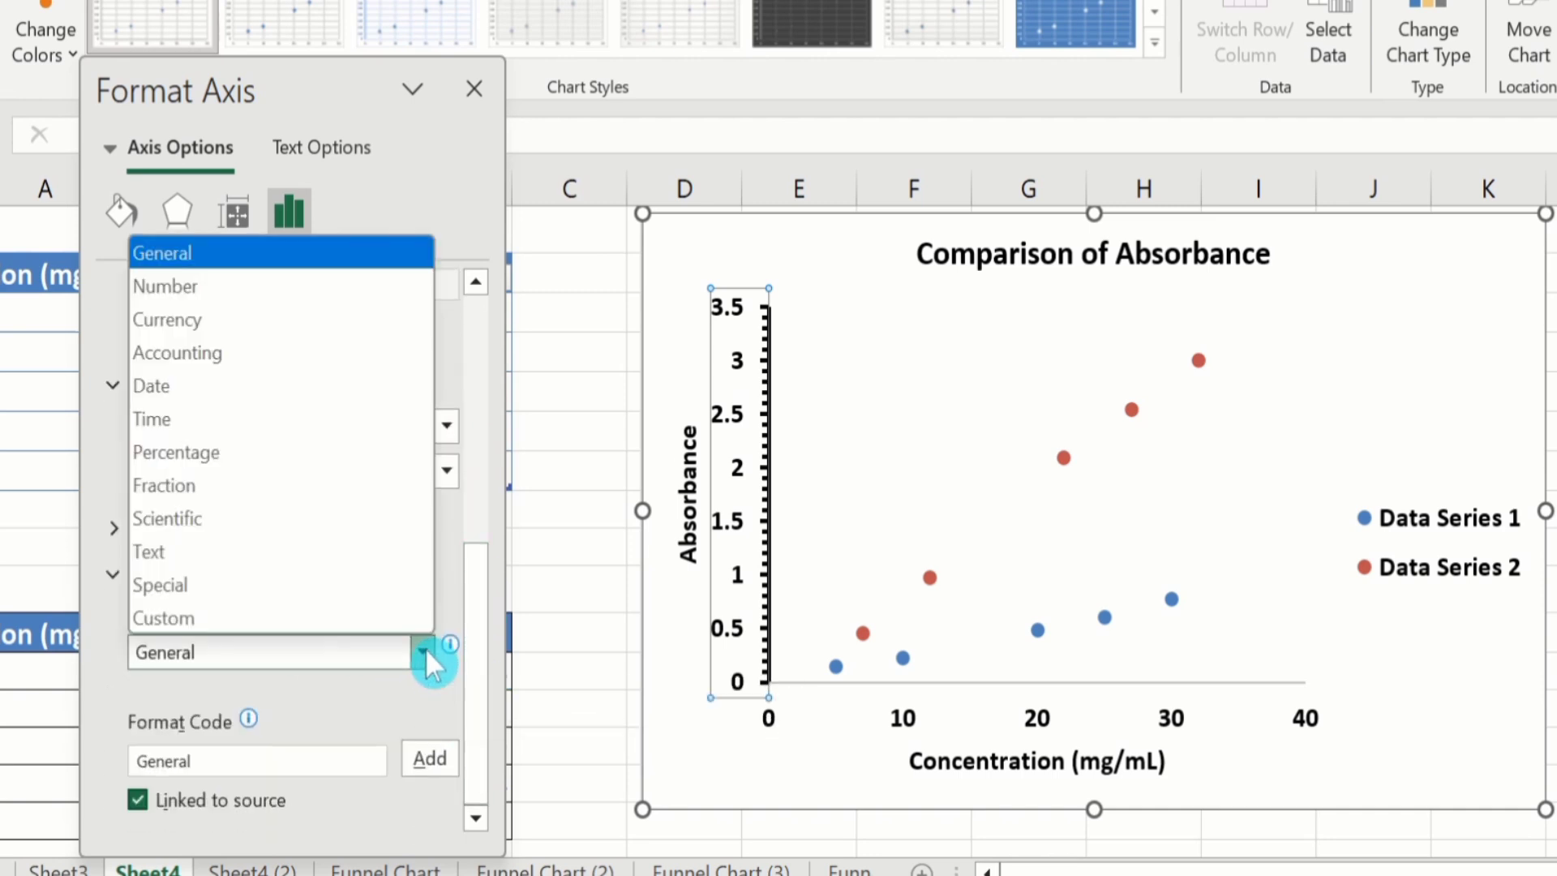
pyautogui.click(274, 292)
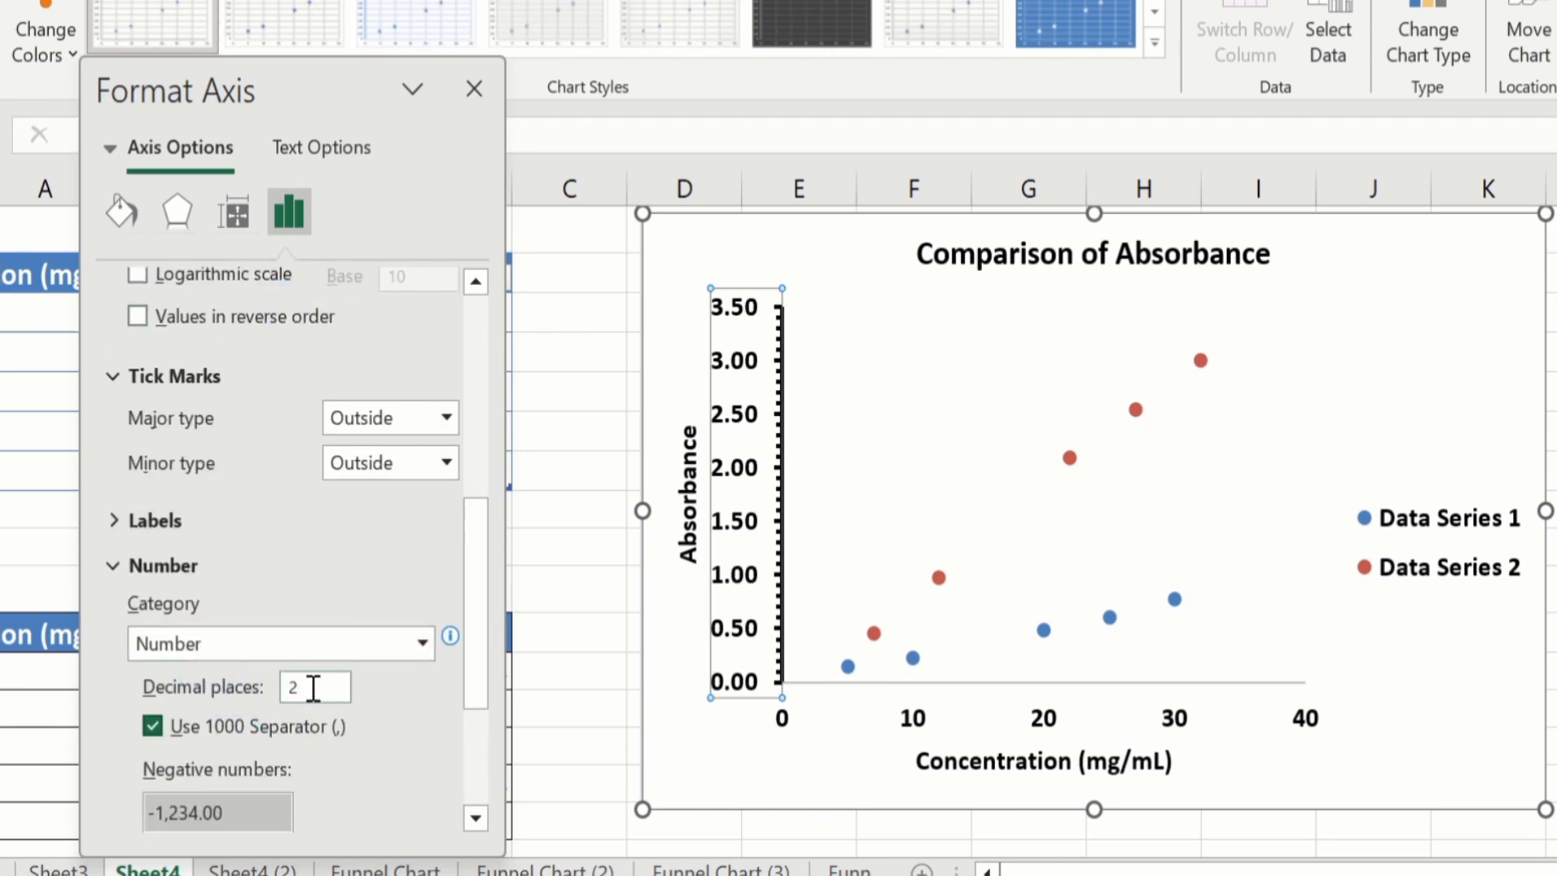
pyautogui.click(312, 689)
pyautogui.press('BackSpace')
pyautogui.write('1')
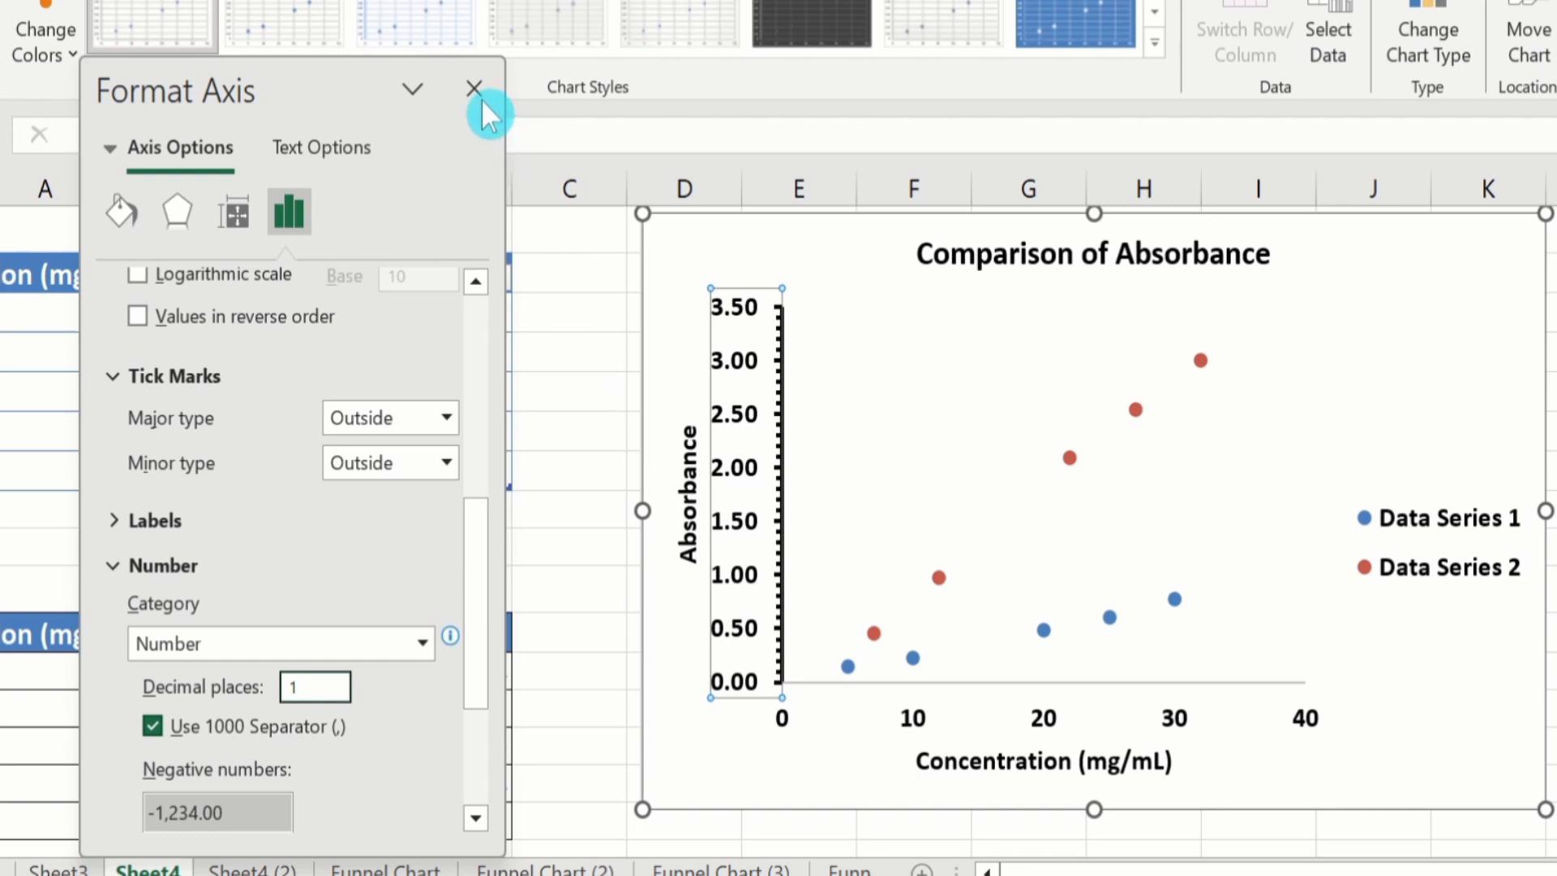
# Format the chart's horizontal axis line as a solid black line 1.5 pt wide.
pyautogui.click(915, 724)
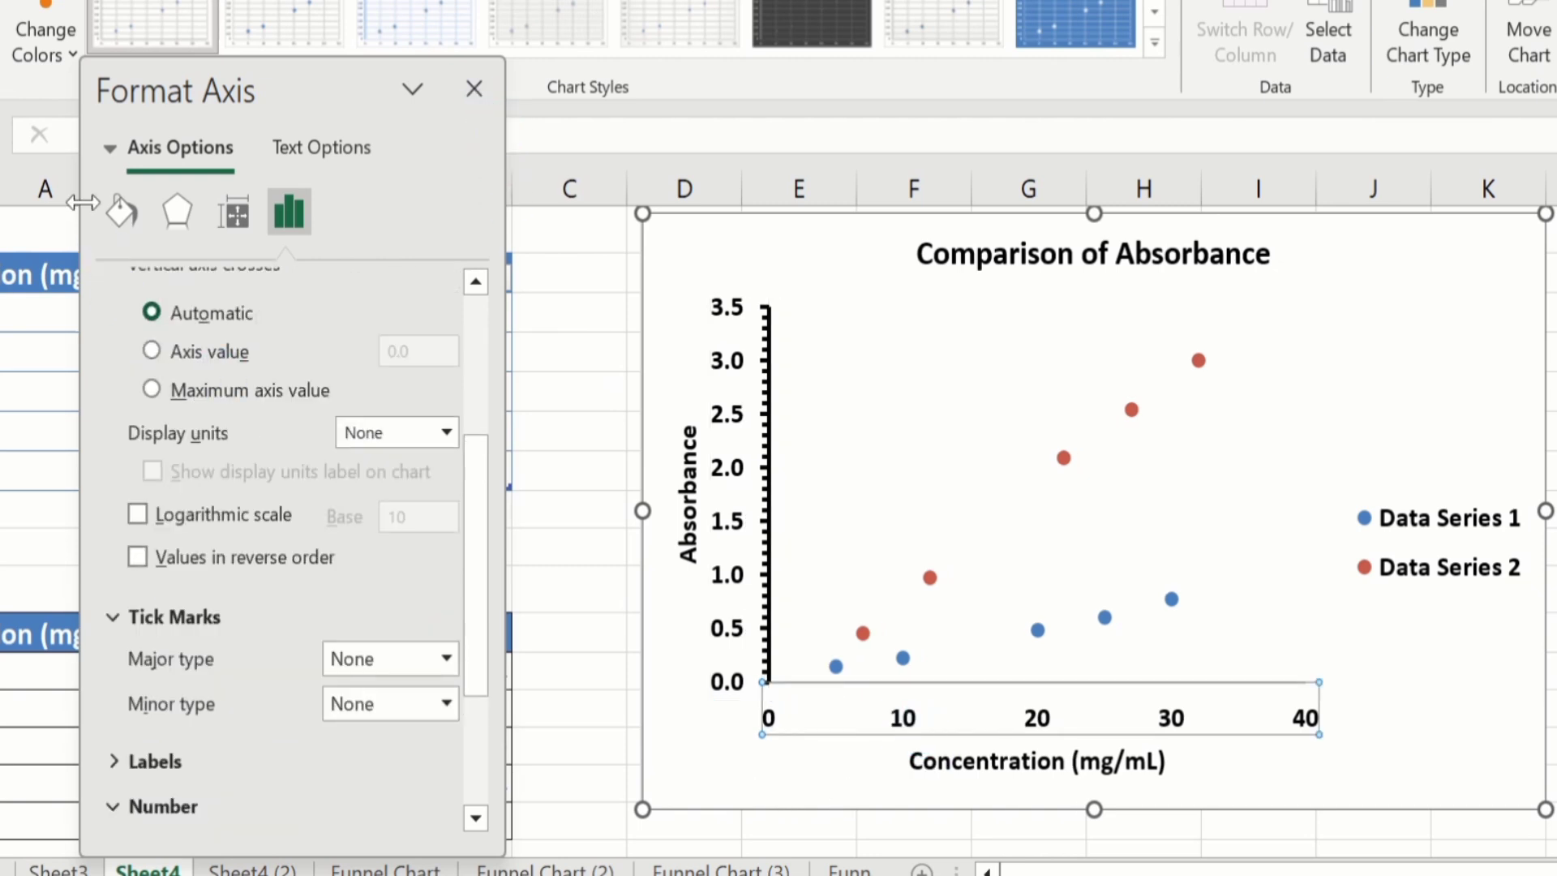
pyautogui.click(124, 202)
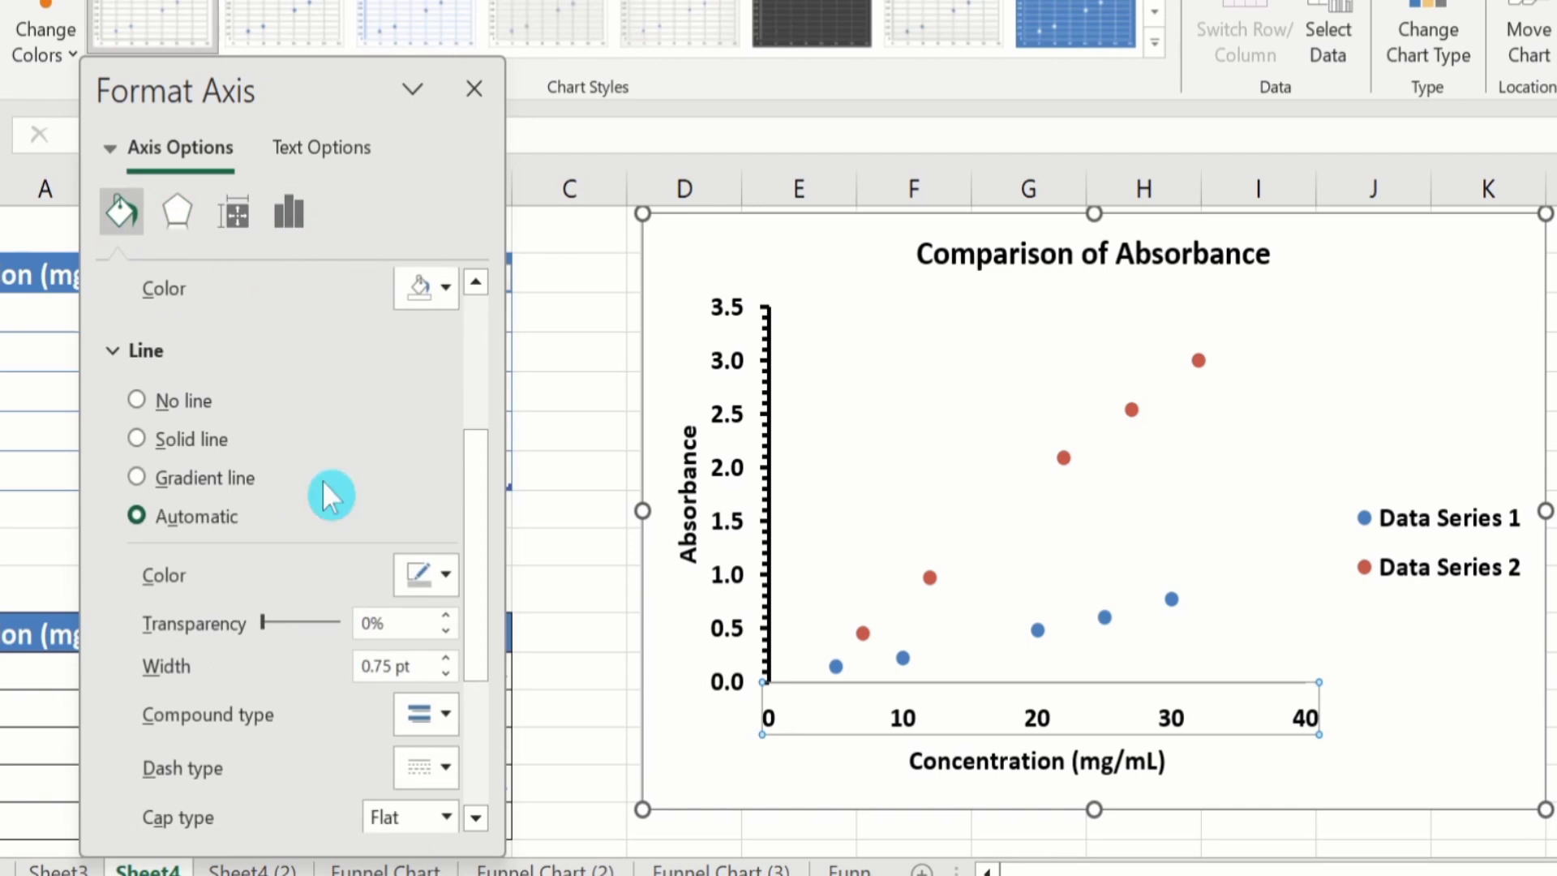
pyautogui.click(448, 573)
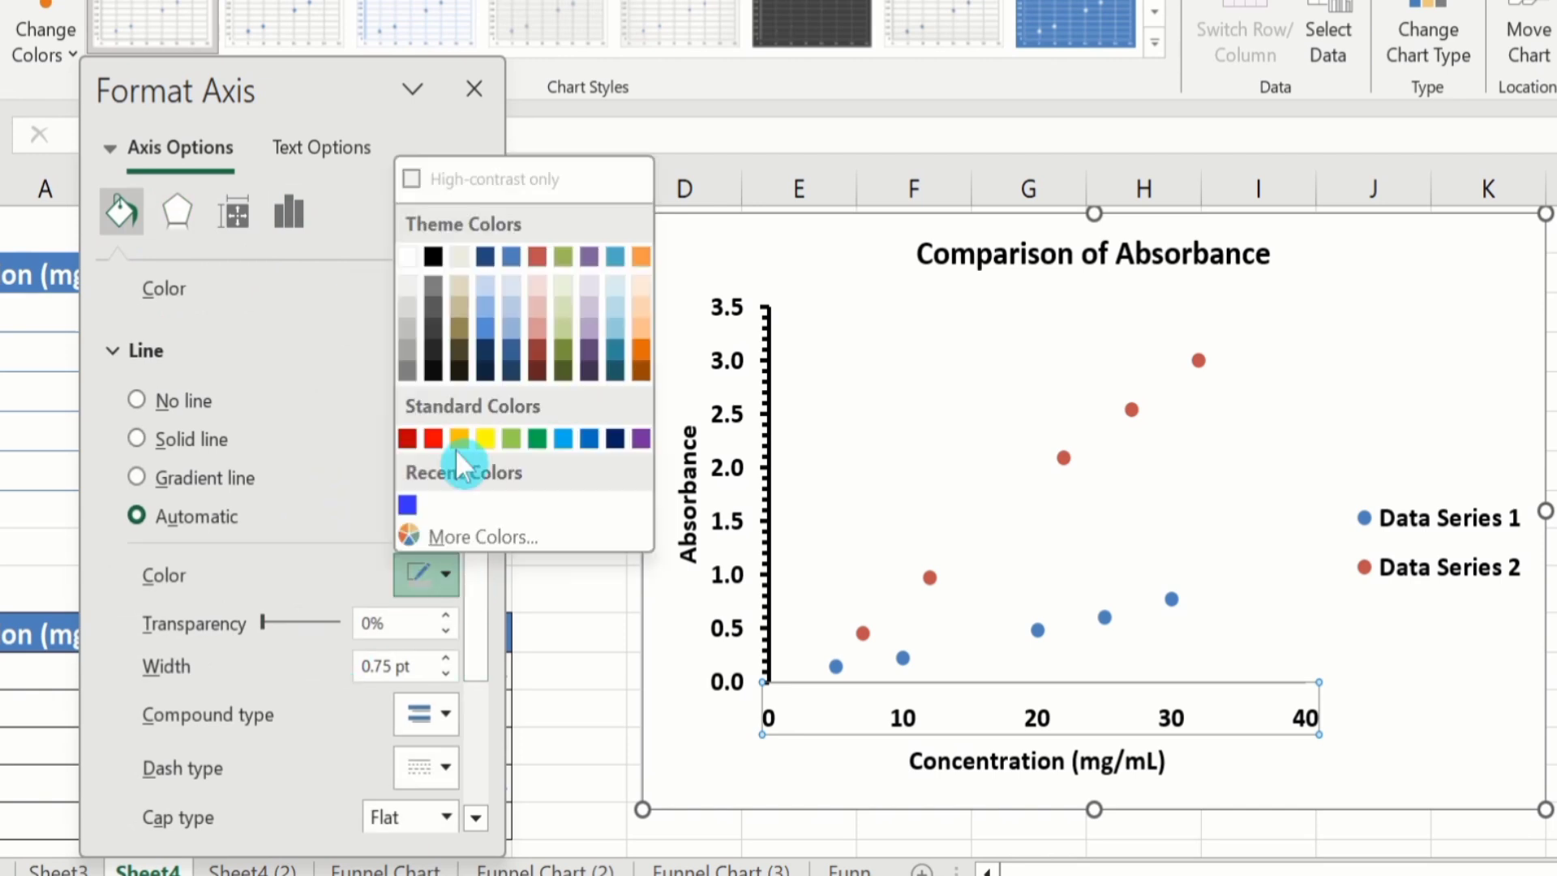
pyautogui.click(436, 255)
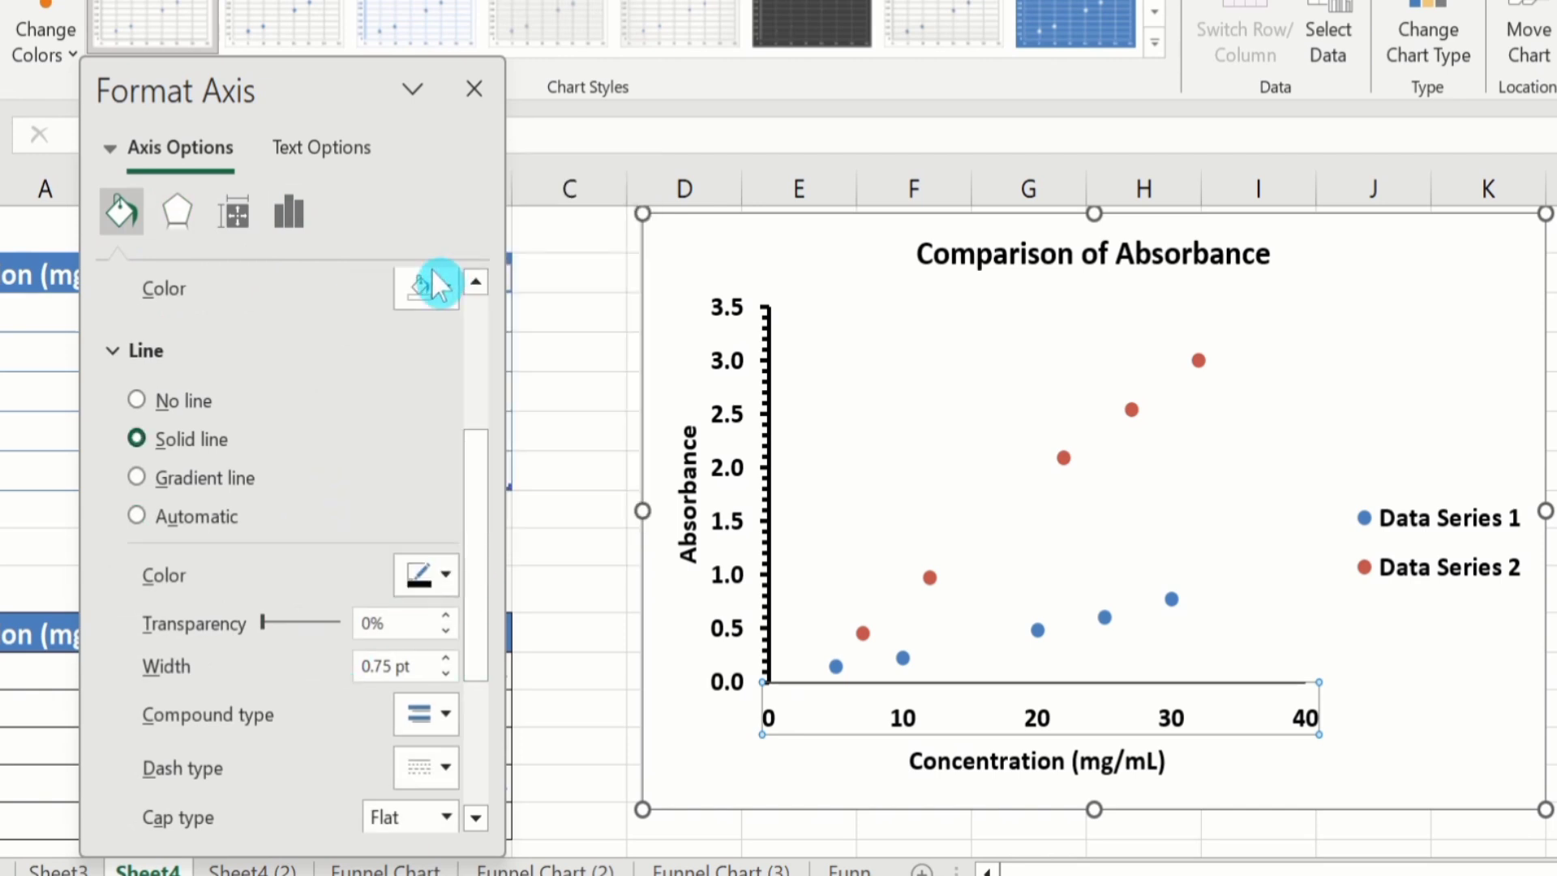
pyautogui.click(446, 660)
pyautogui.click(446, 659)
pyautogui.click(446, 660)
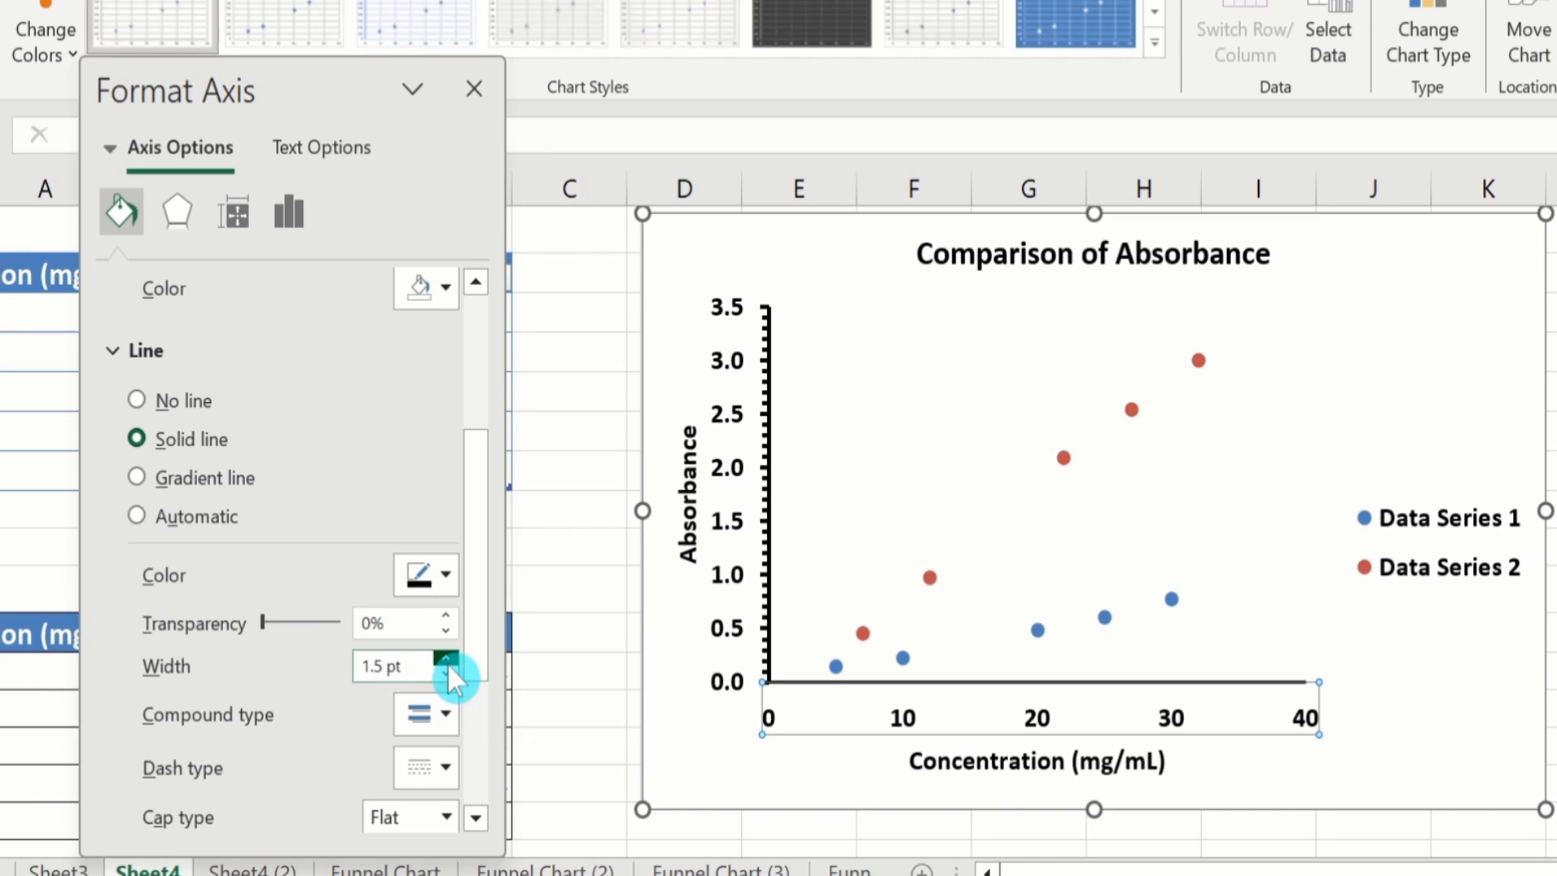
# Set both the major and minor tick marks of the horizontal axis to Outside.
pyautogui.click(284, 210)
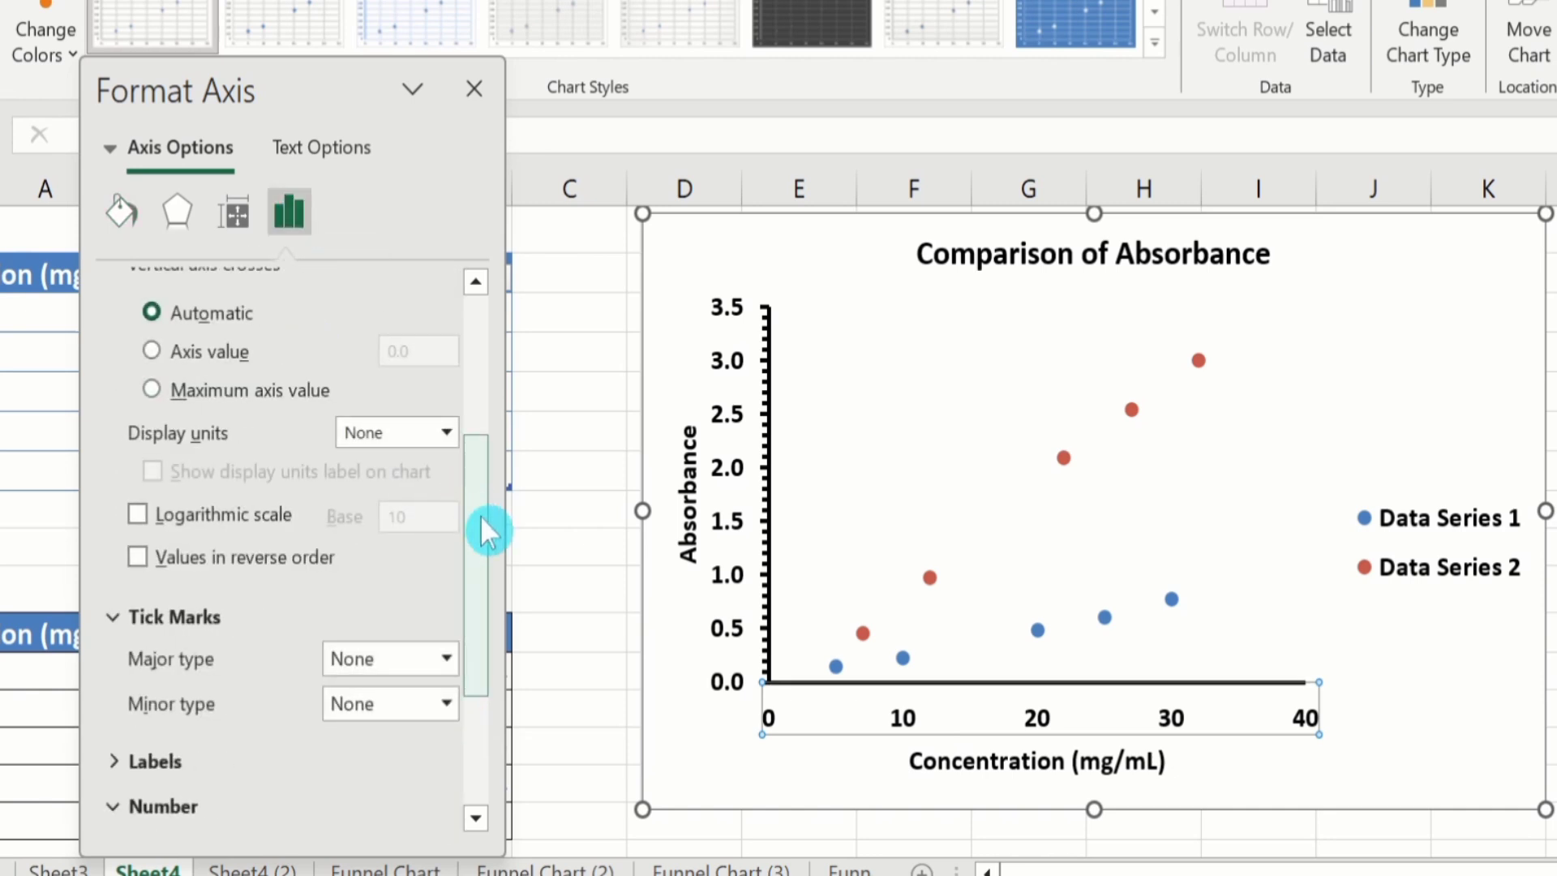
pyautogui.click(451, 660)
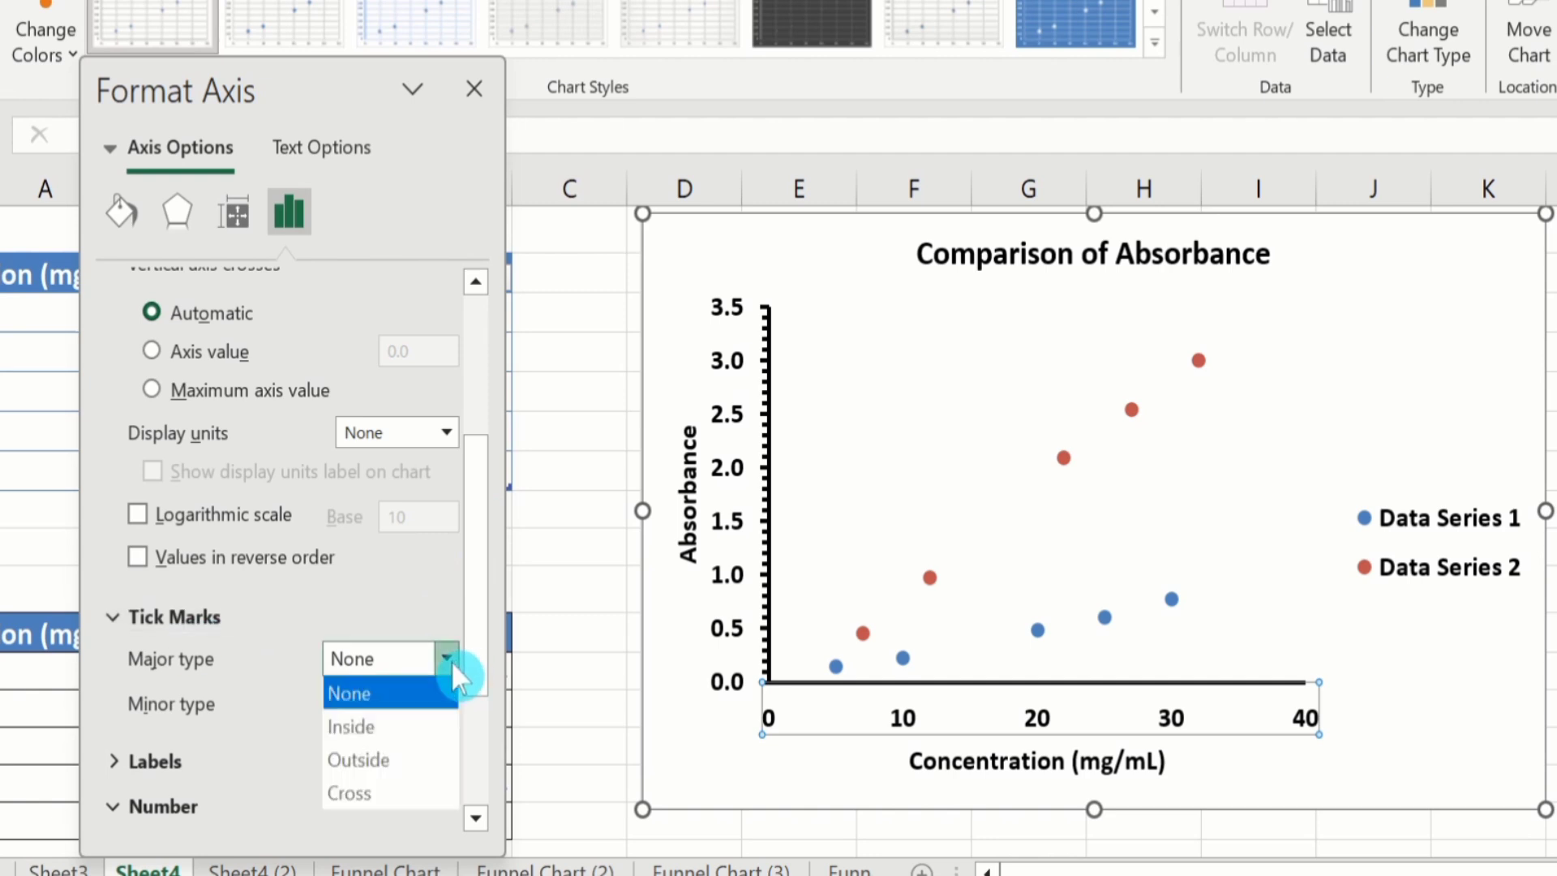
pyautogui.click(415, 758)
pyautogui.click(446, 704)
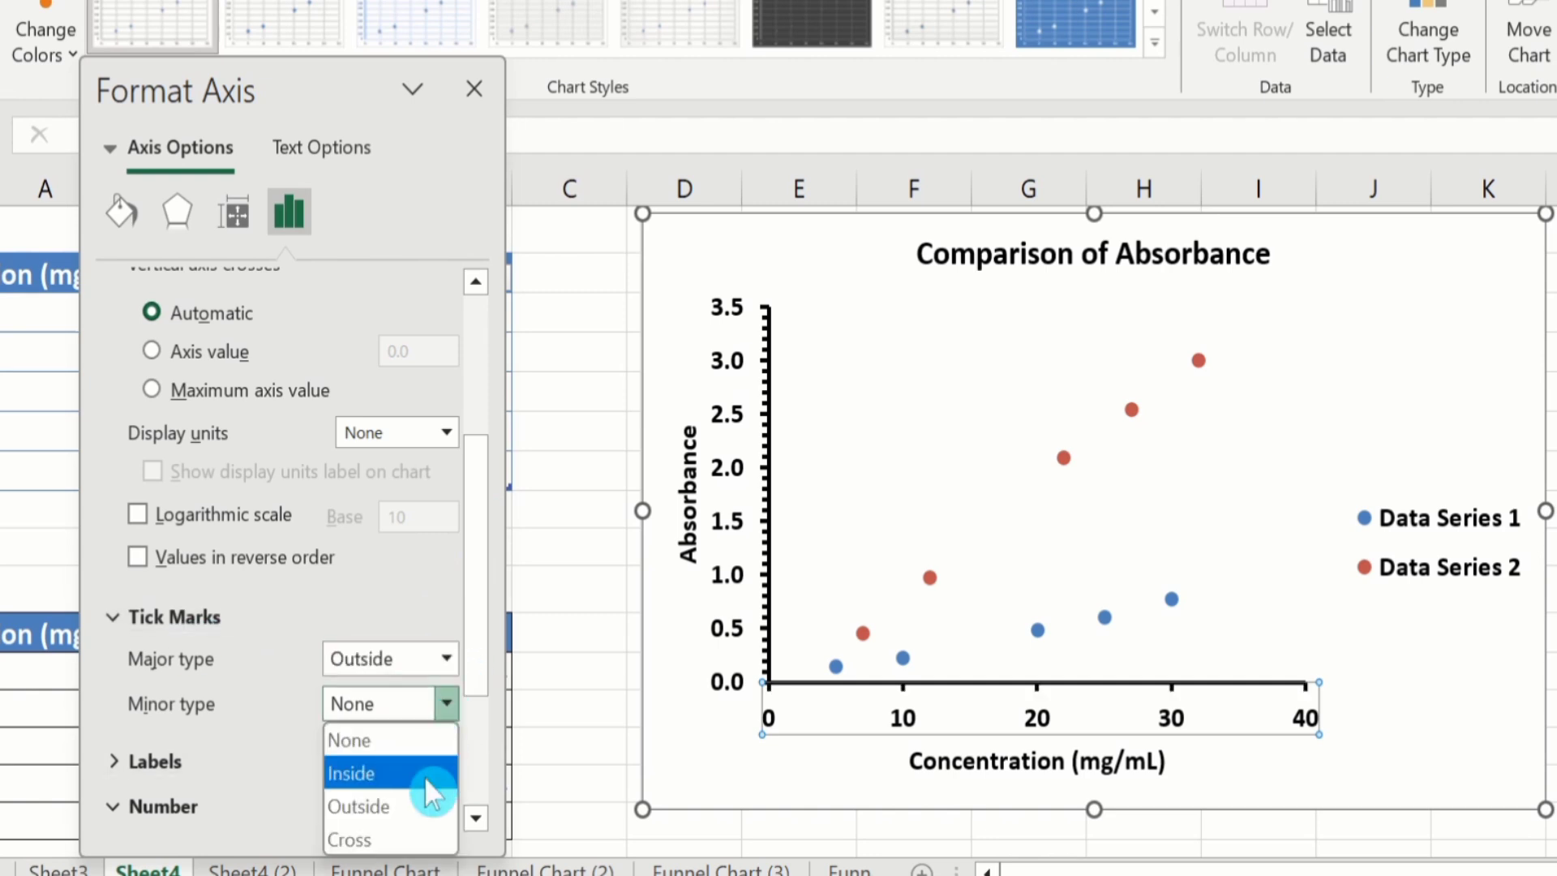
pyautogui.click(425, 804)
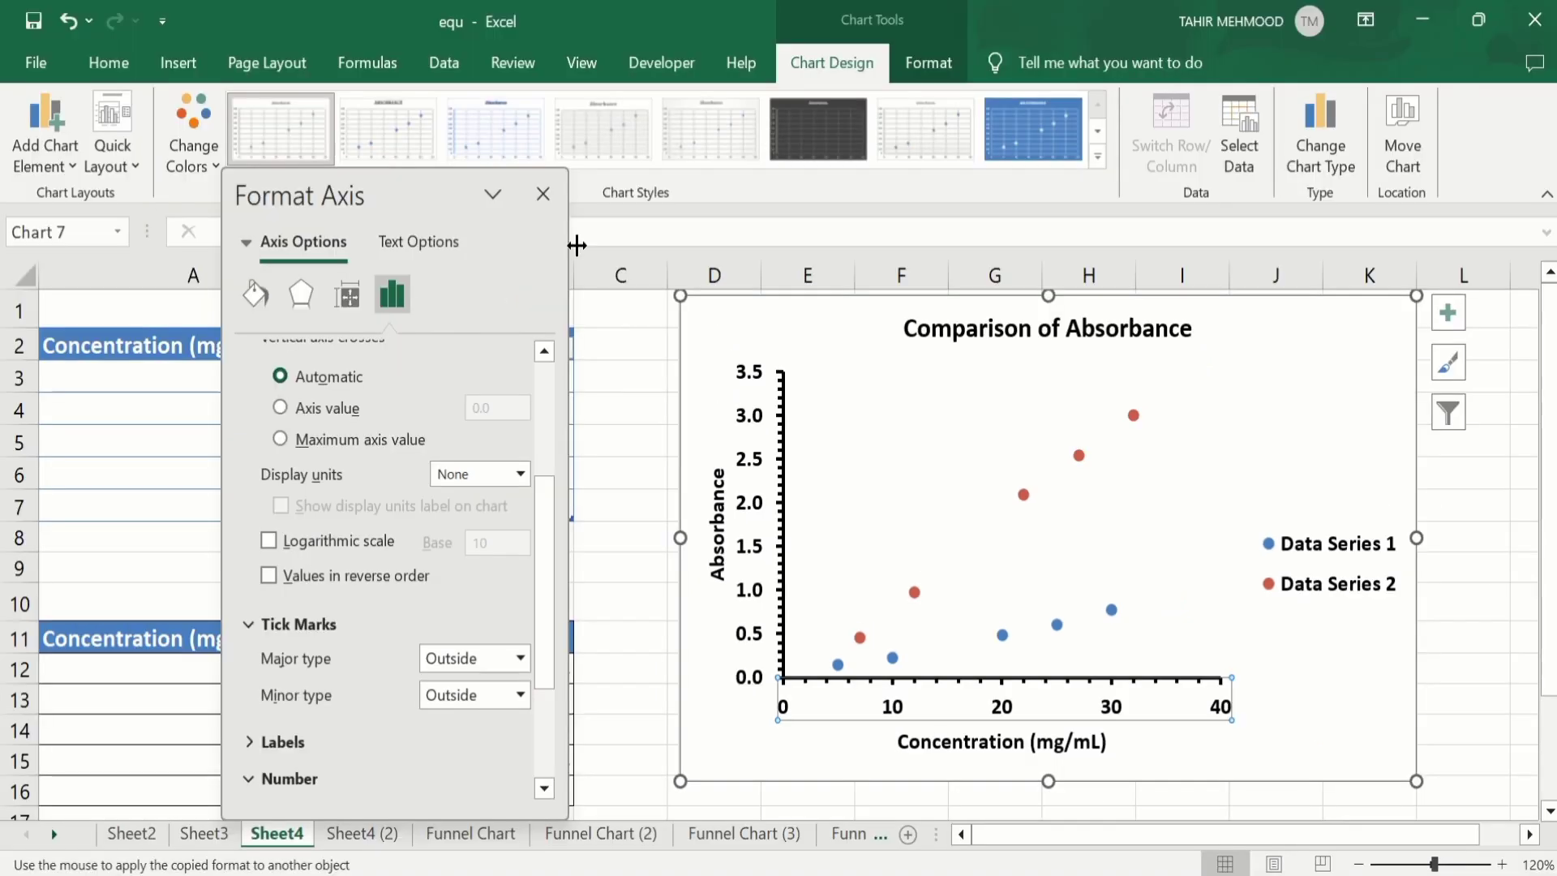
pyautogui.click(550, 209)
pyautogui.click(641, 665)
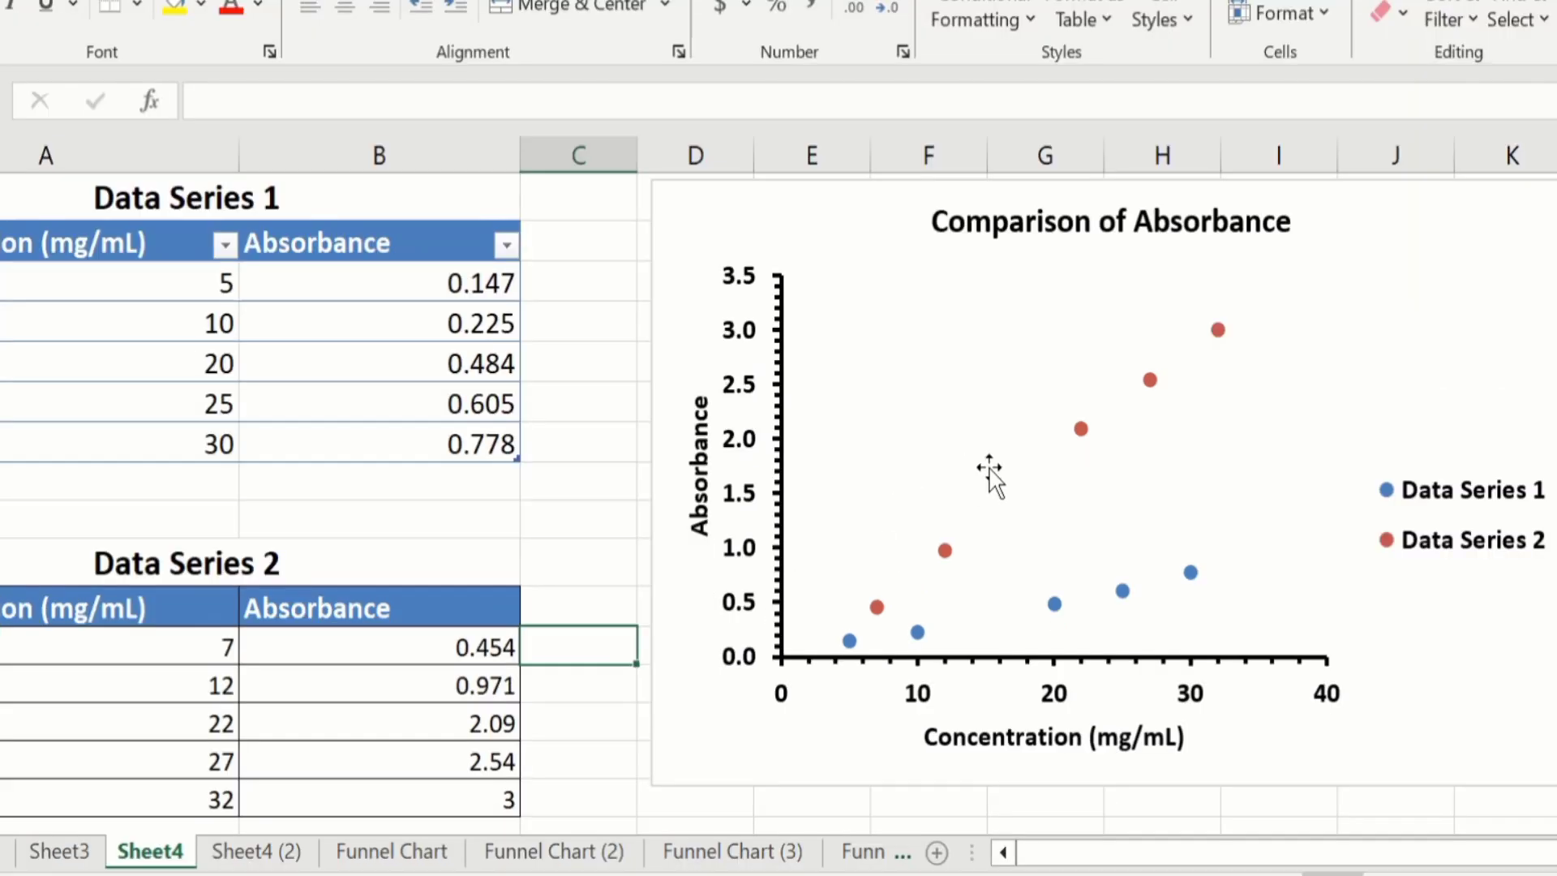
# Add a linear trendline to Data Series 2, displaying its equation and R-squared value on the chart.
pyautogui.moveTo(915, 593)
pyautogui.click(946, 550)
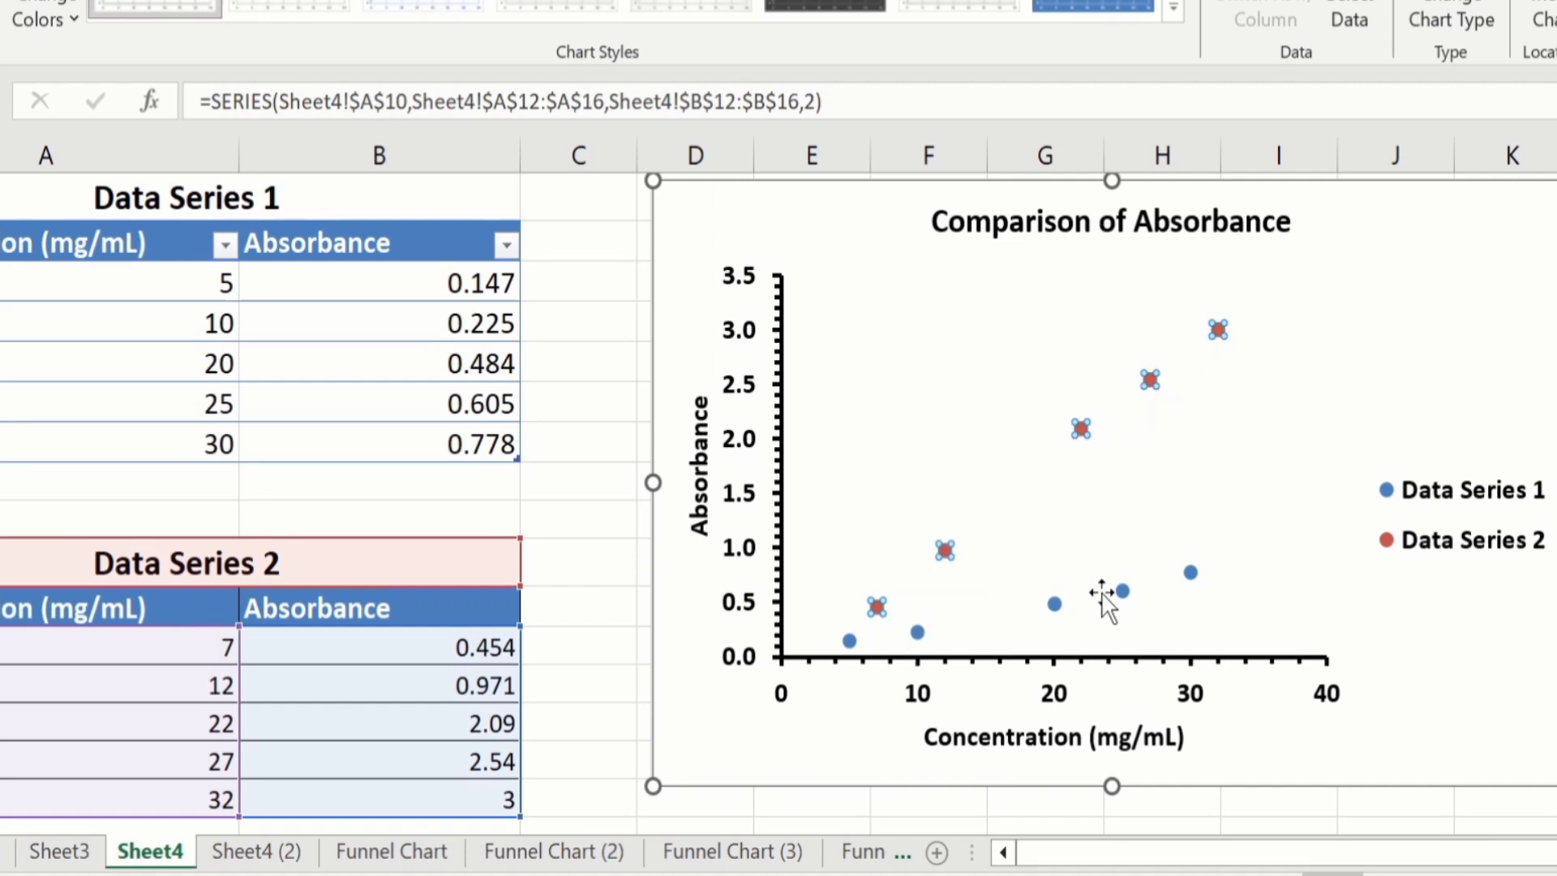
pyautogui.click(1082, 439)
pyautogui.moveTo(1078, 427)
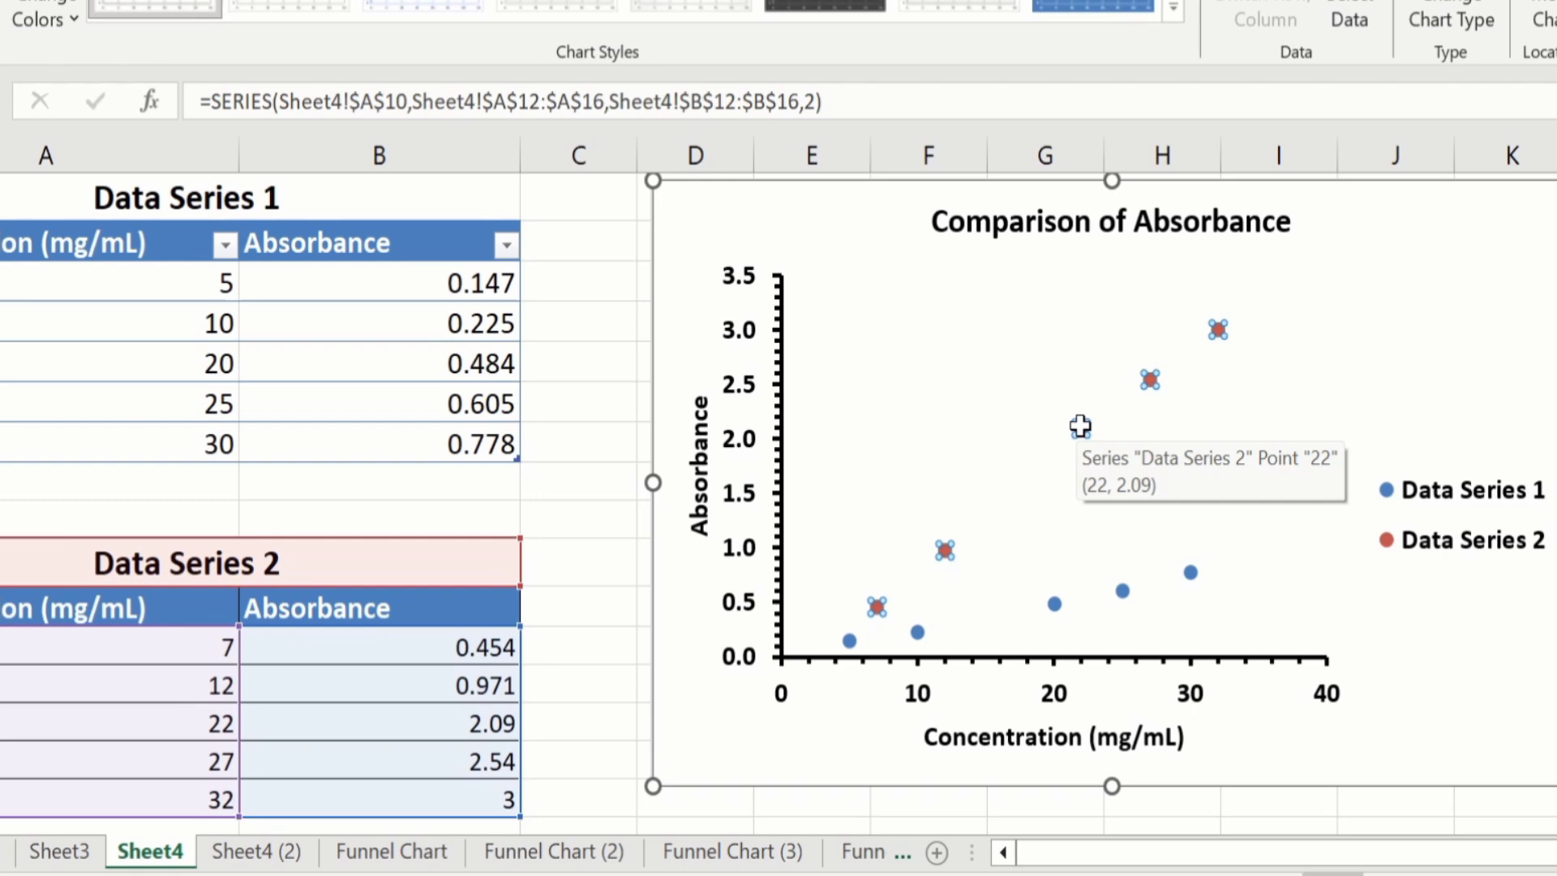
pyautogui.rightClick(1080, 425)
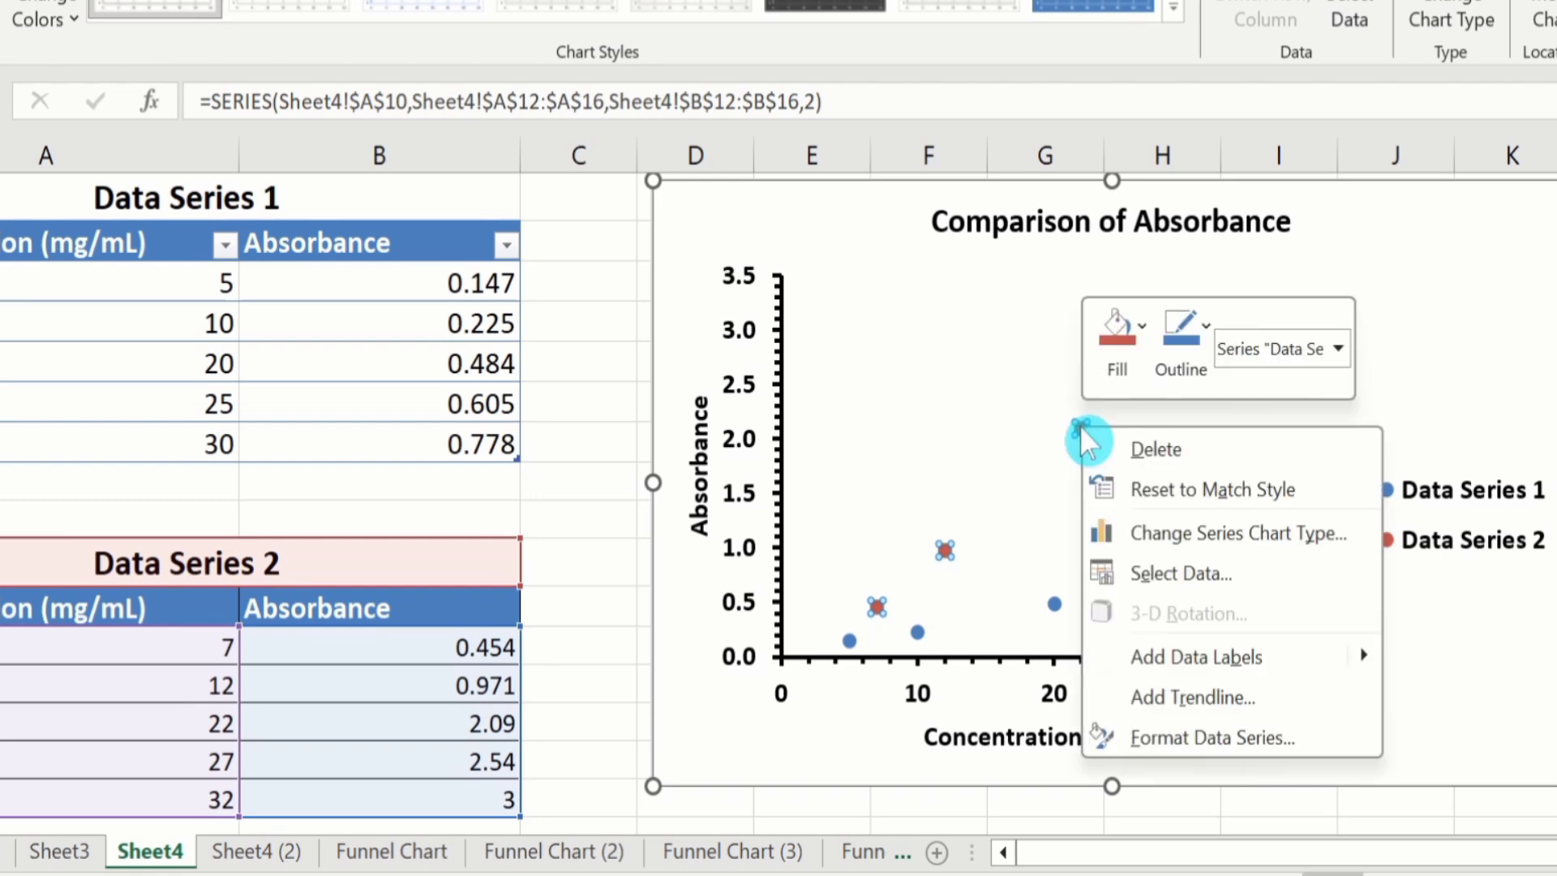
pyautogui.click(1162, 689)
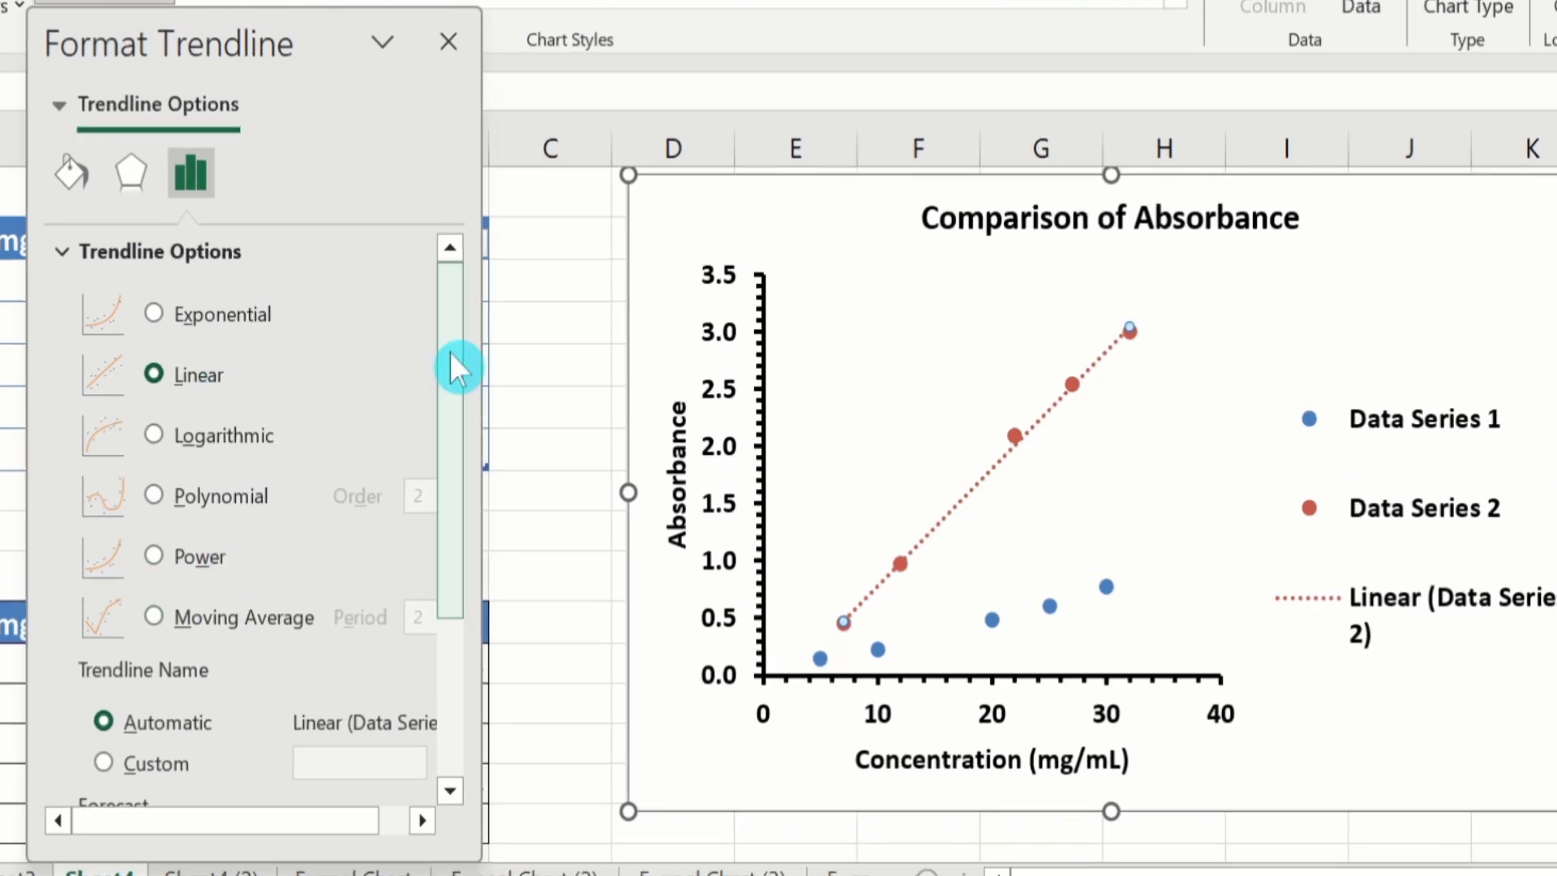
pyautogui.moveTo(450, 352); pyautogui.dragTo(471, 558)
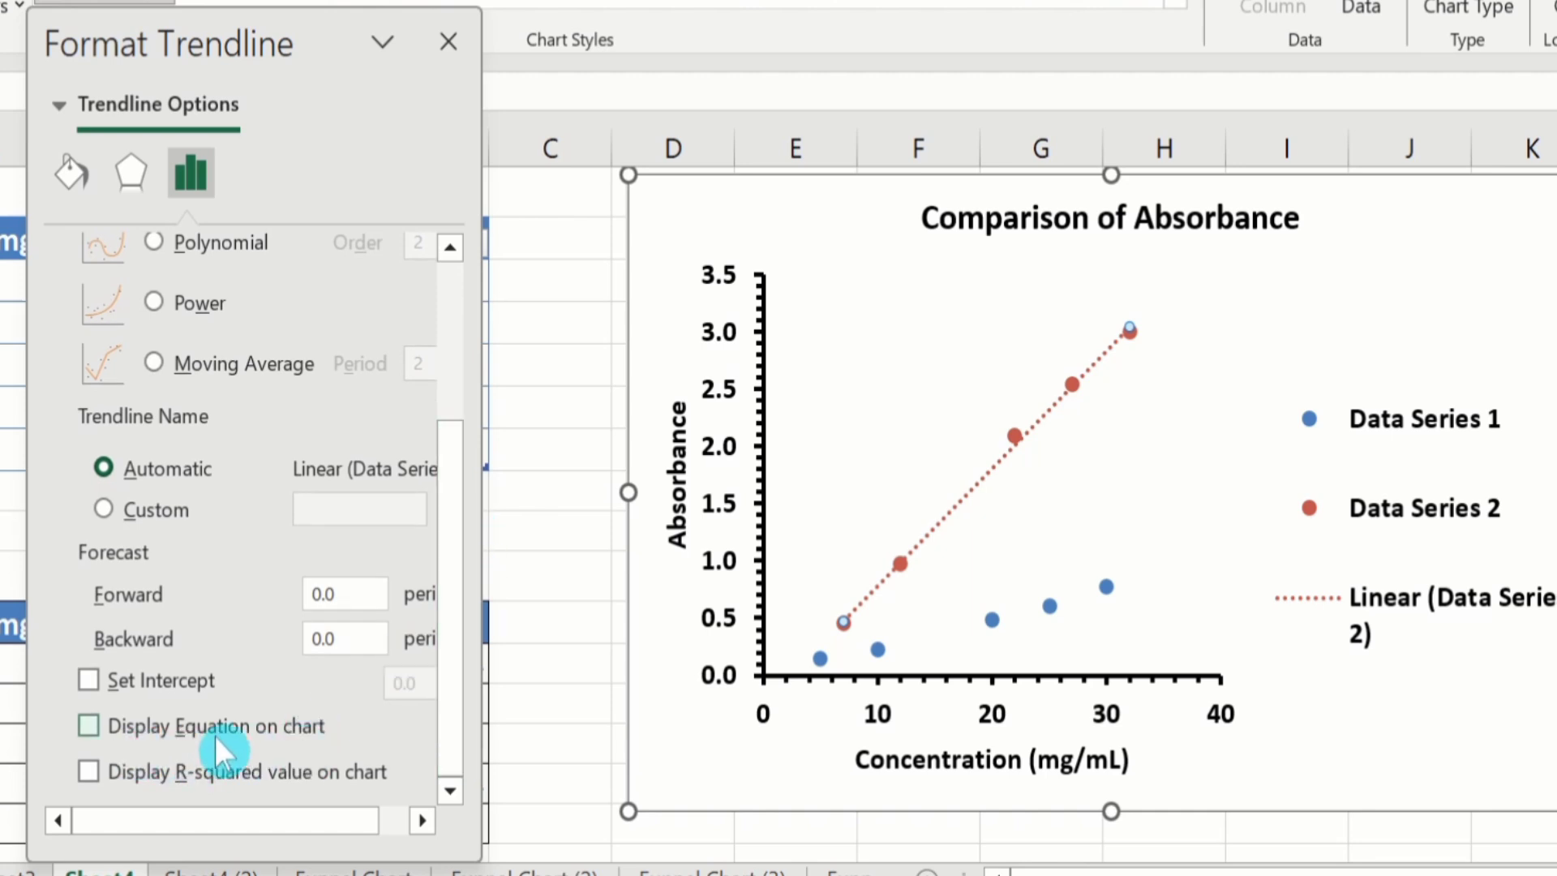
pyautogui.click(88, 726)
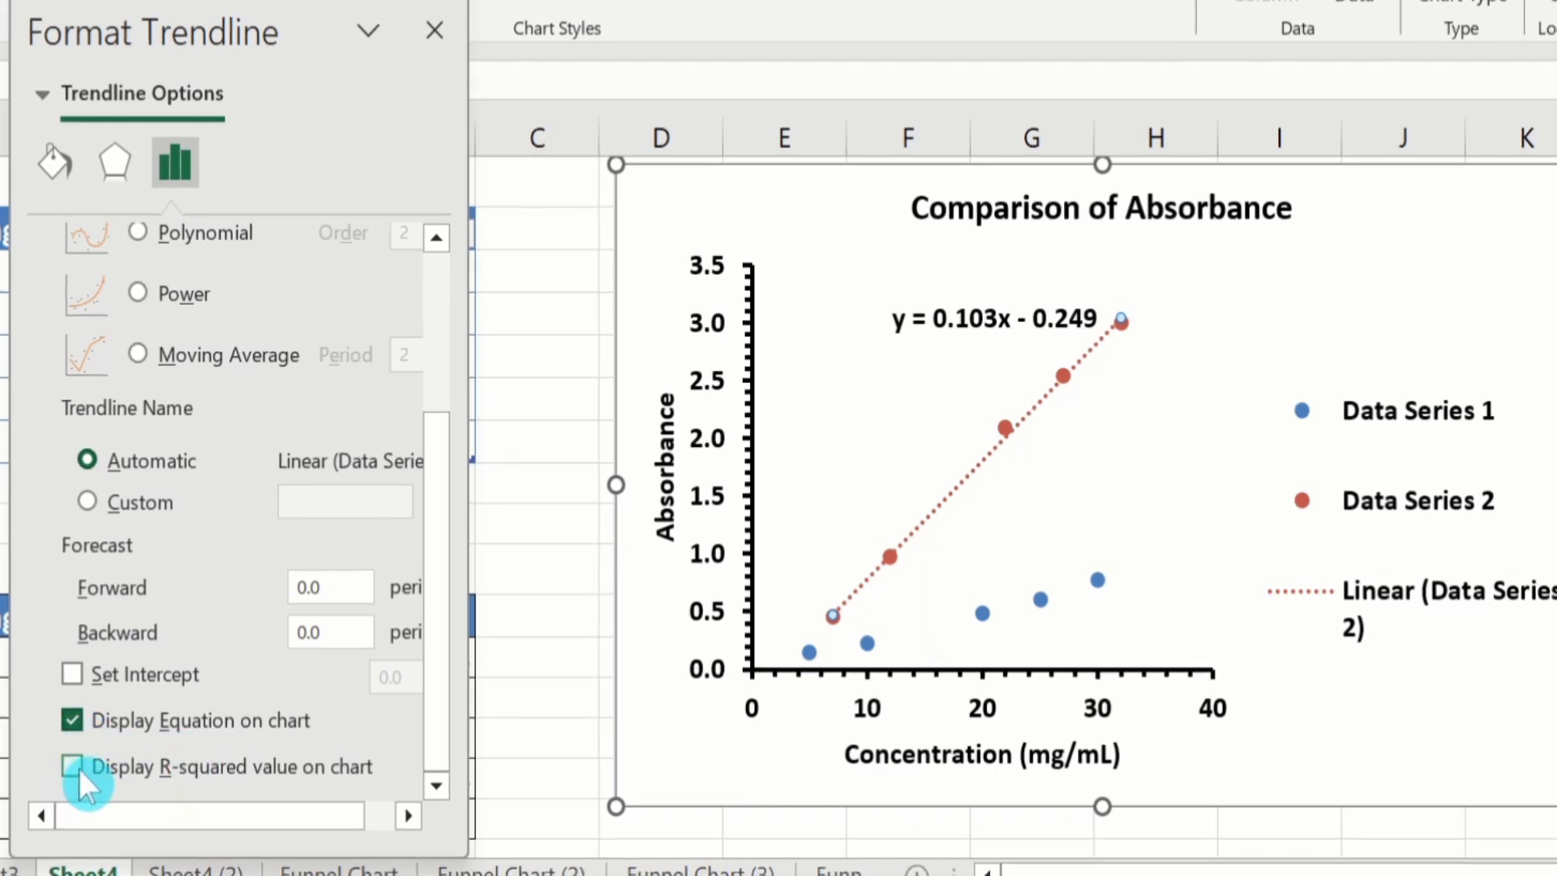
pyautogui.click(72, 766)
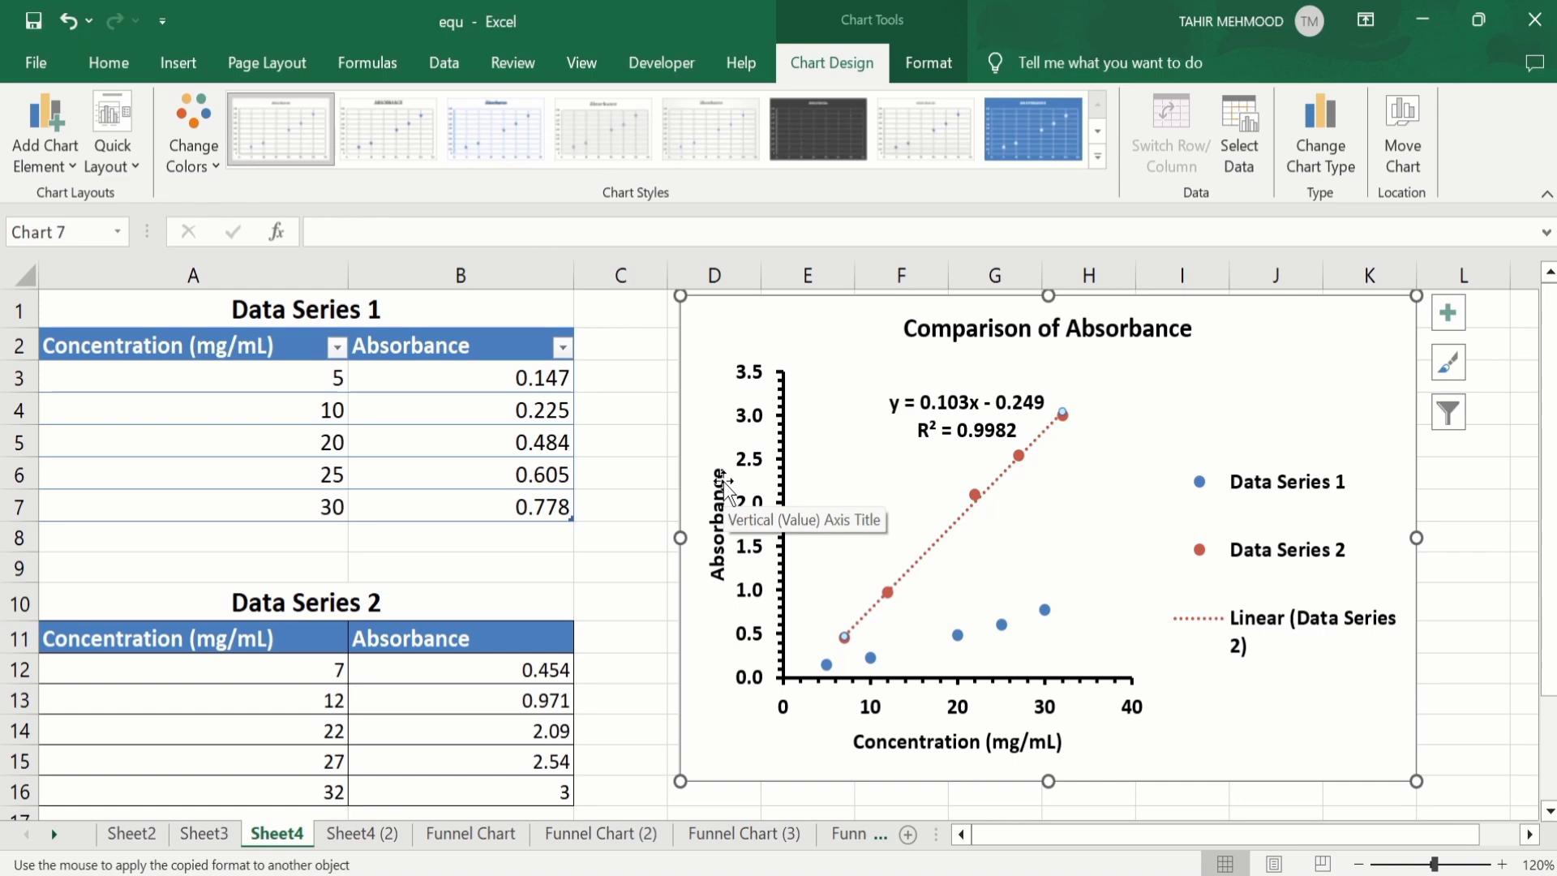
# Add a linear trendline to Data Series 1, displaying its equation and R-squared value on the chart.
pyautogui.click(1004, 626)
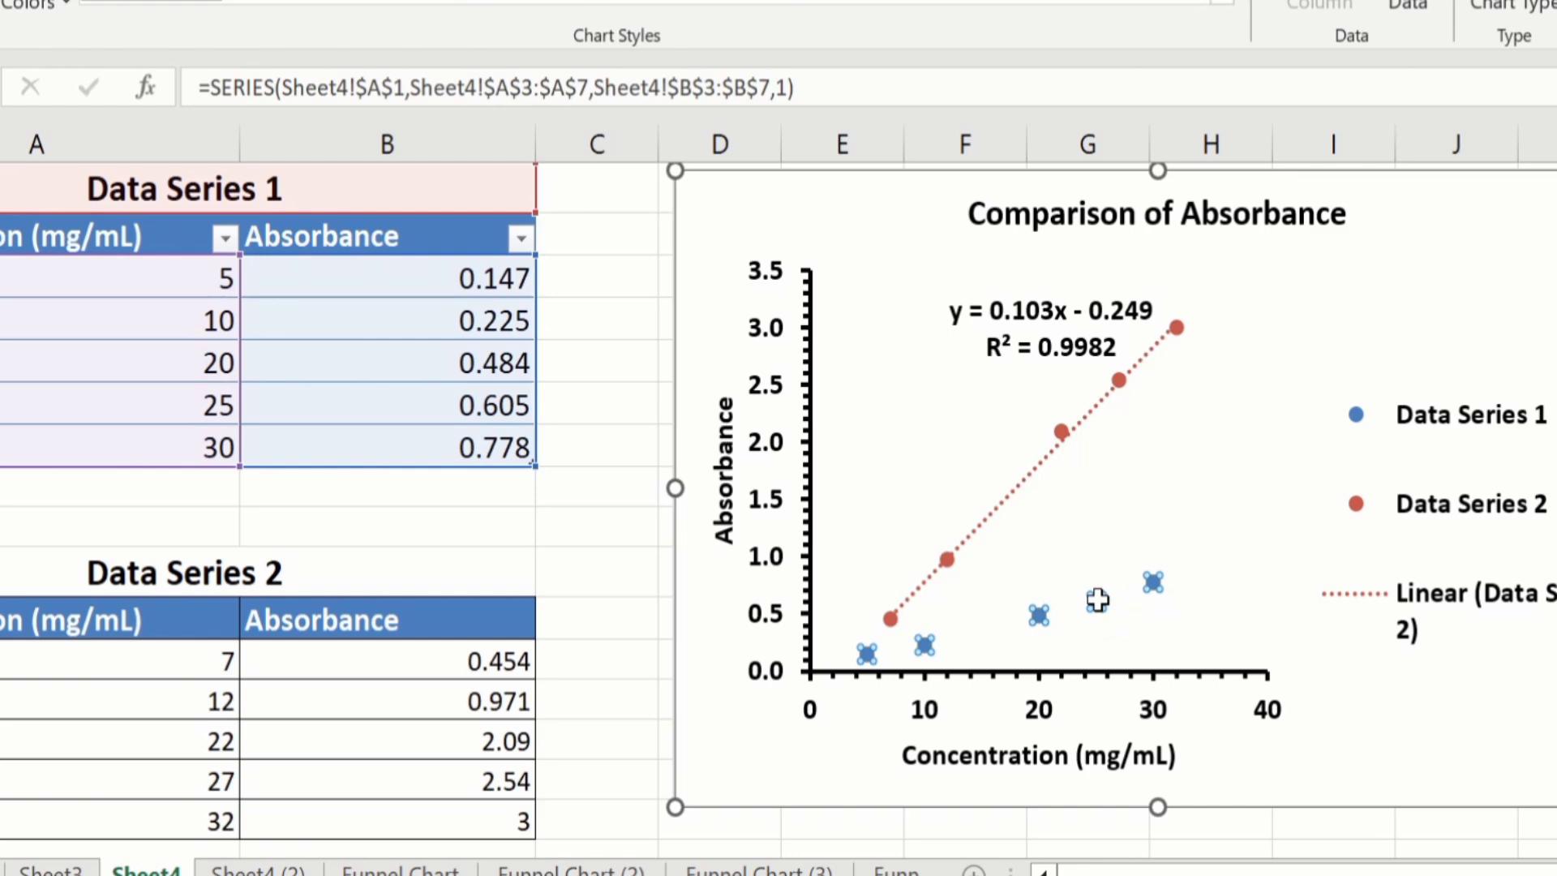
pyautogui.rightClick(1097, 600)
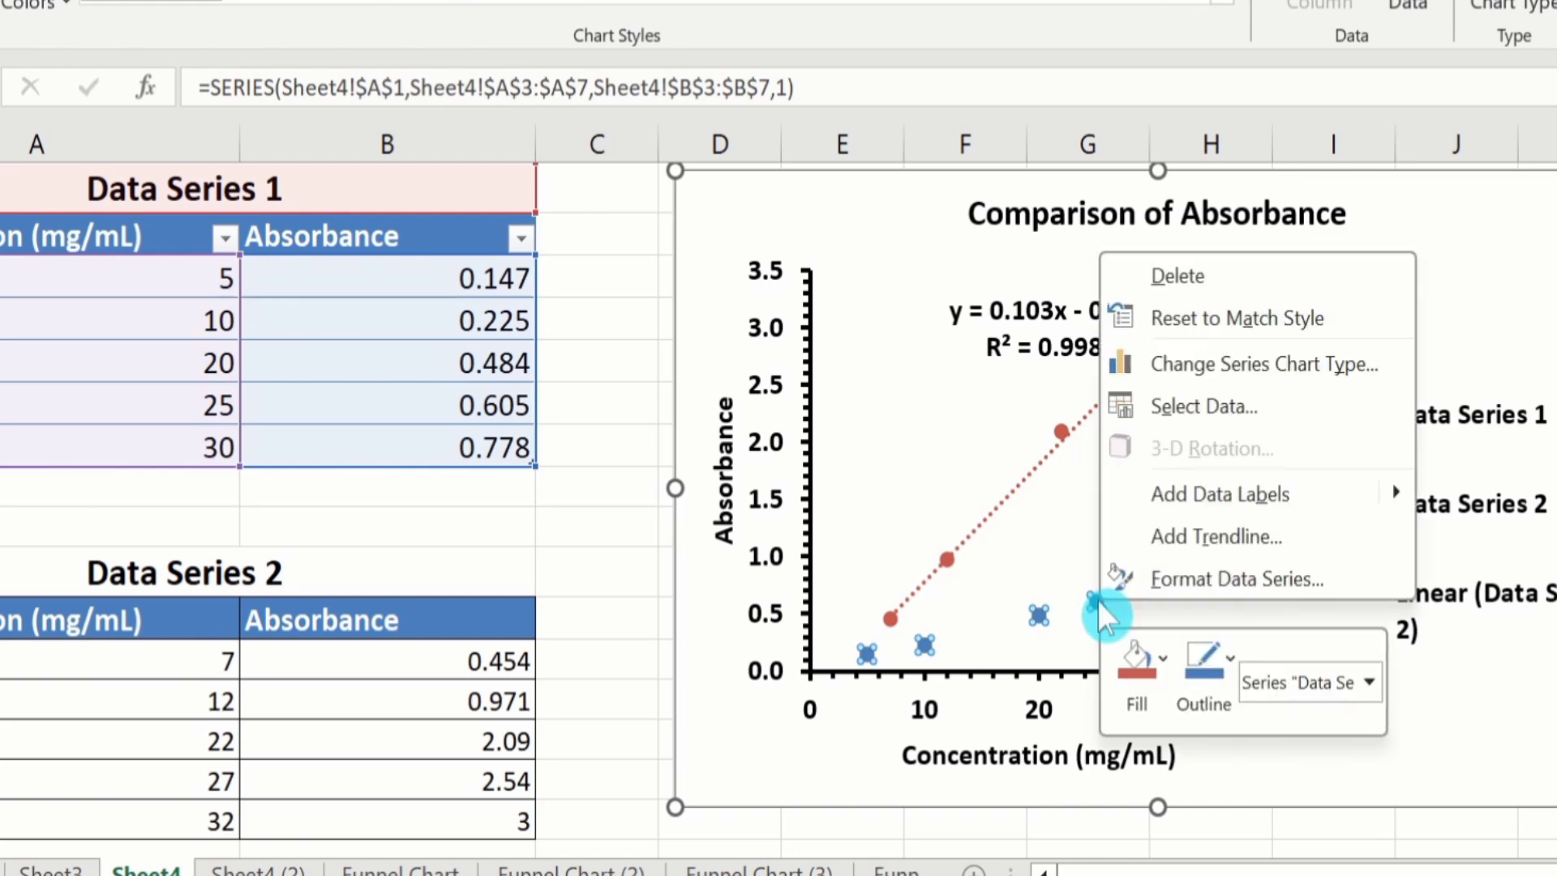
pyautogui.click(1214, 533)
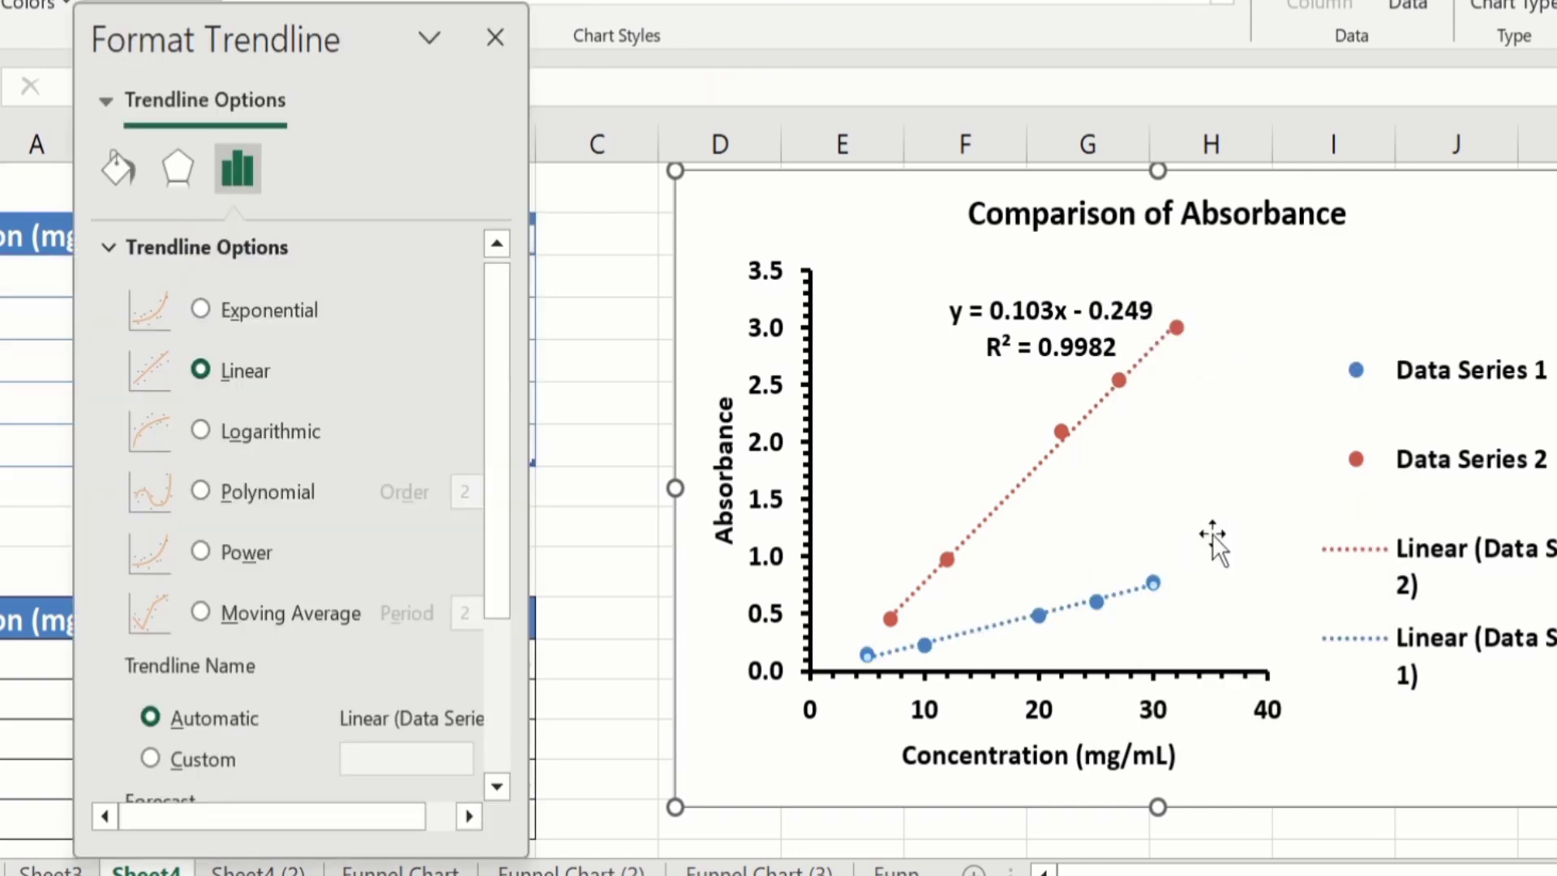
pyautogui.moveTo(507, 375); pyautogui.dragTo(505, 644)
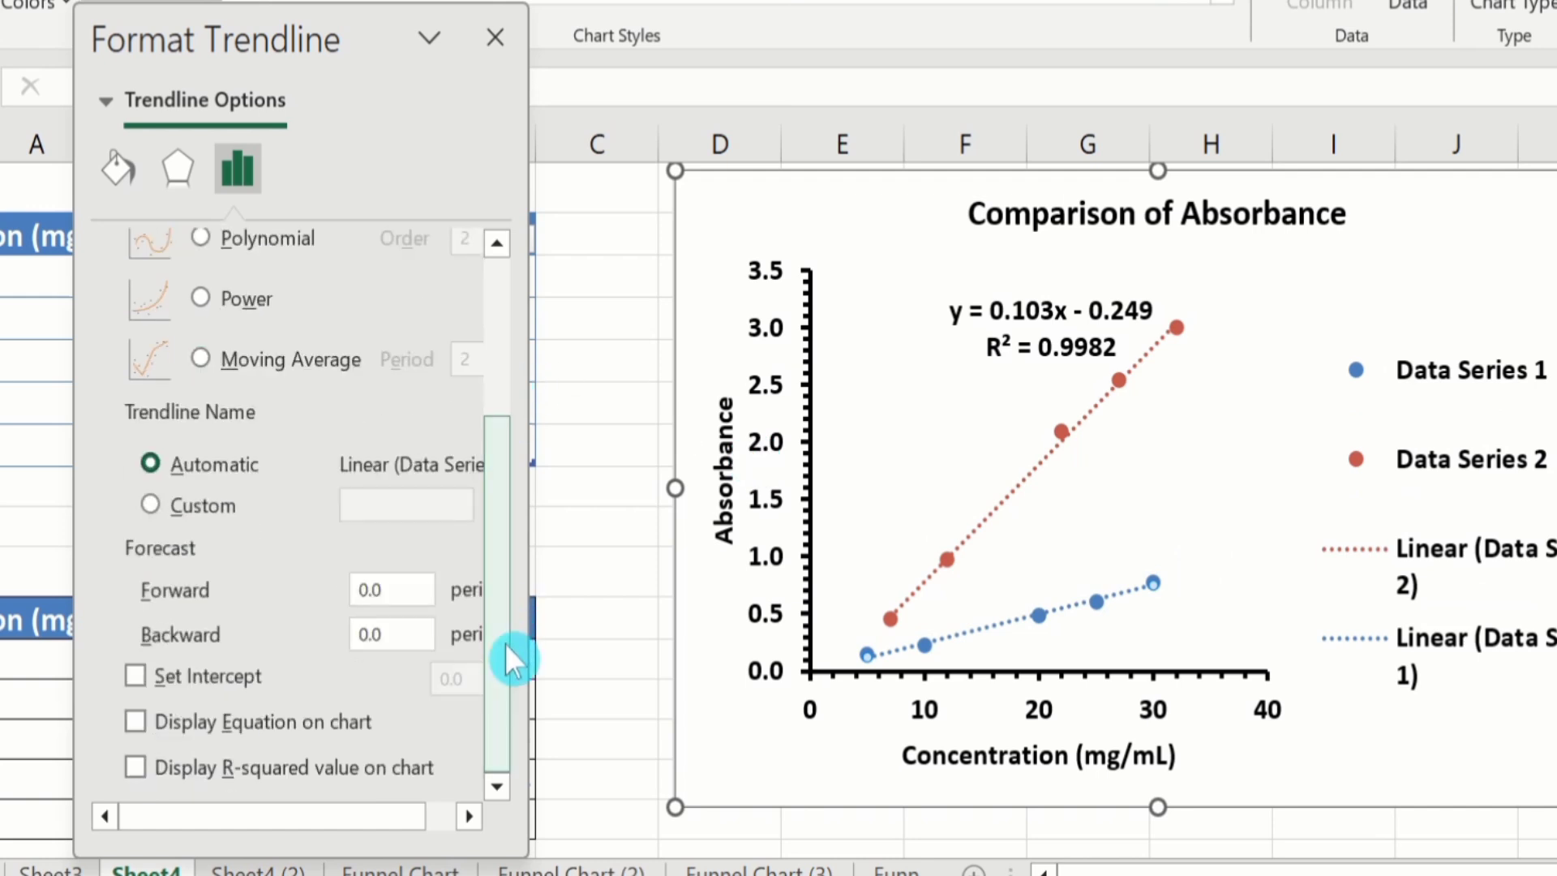
pyautogui.click(135, 721)
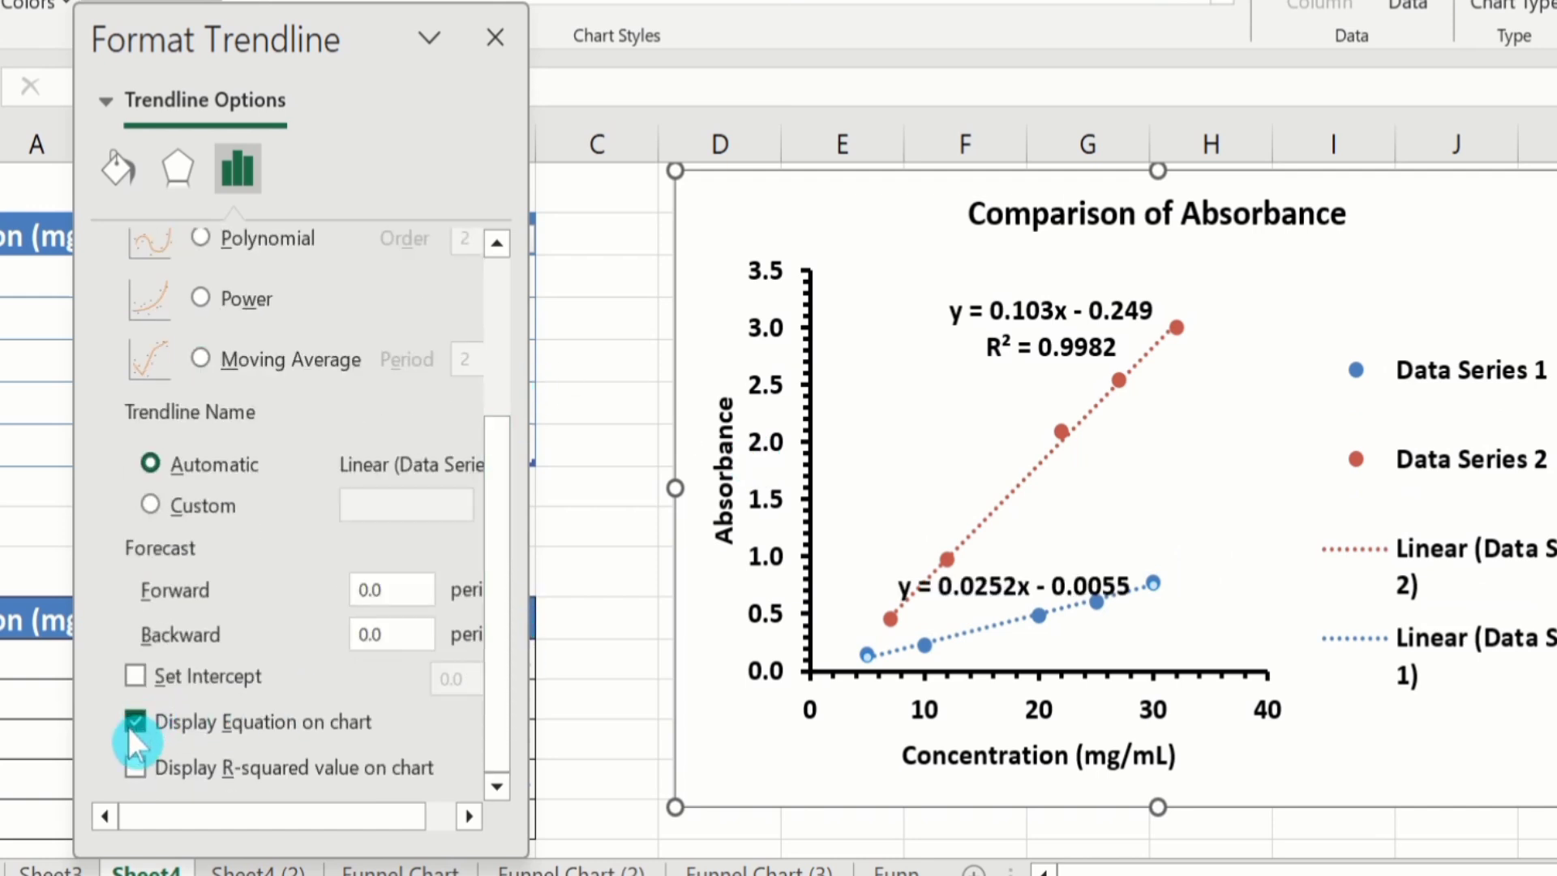
pyautogui.click(130, 772)
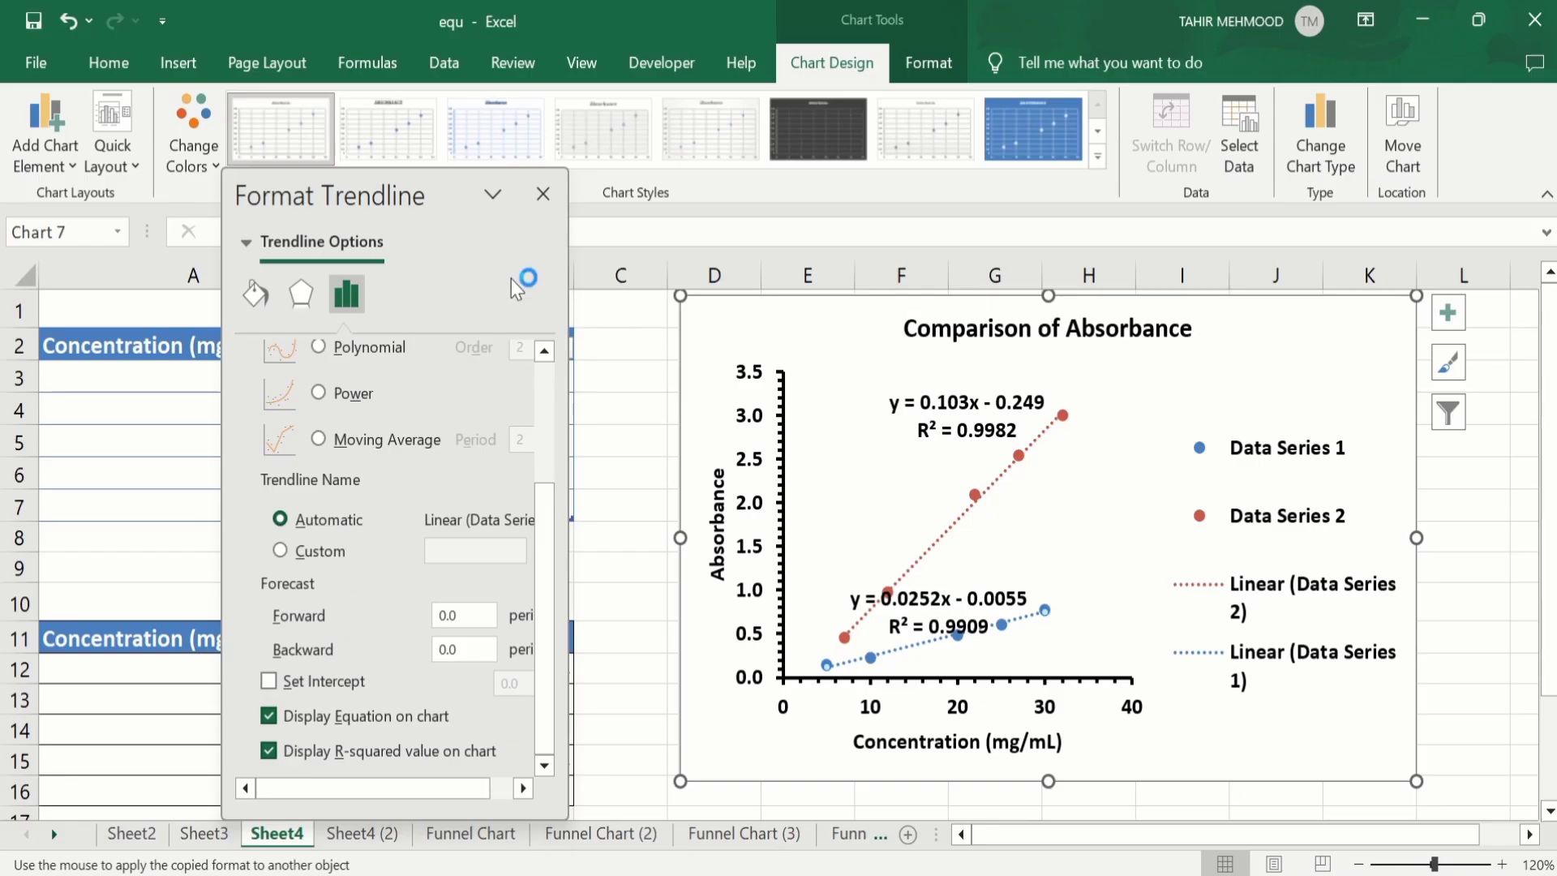
pyautogui.click(542, 193)
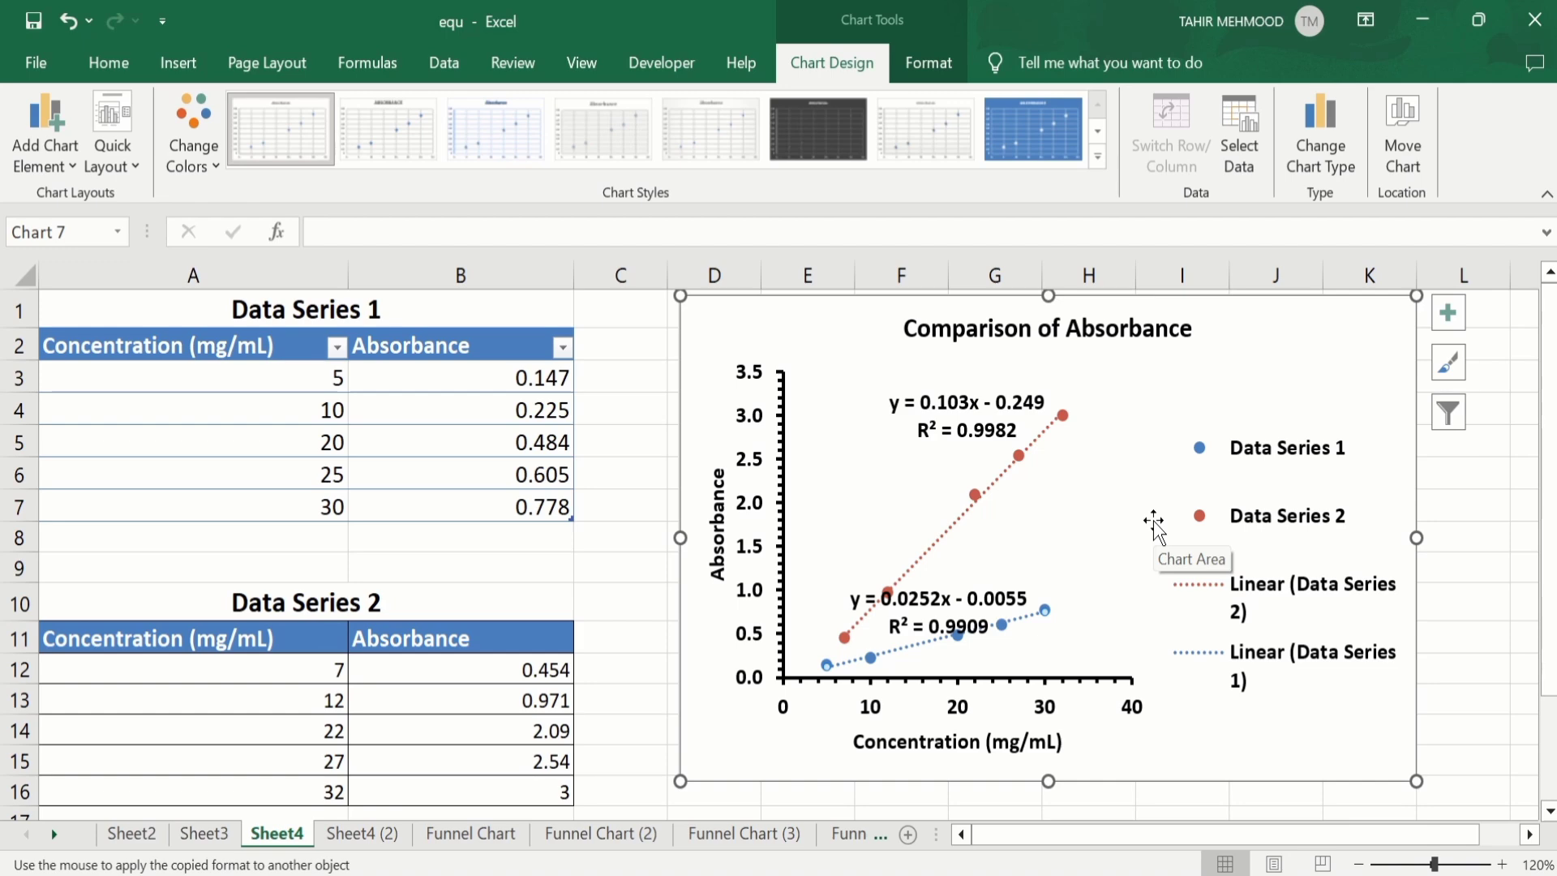
# Delete the two linear trendline entries from the chart legend, keeping the Data Series 1 and Data Series 2 entries.
pyautogui.click(1259, 464)
pyautogui.click(1245, 456)
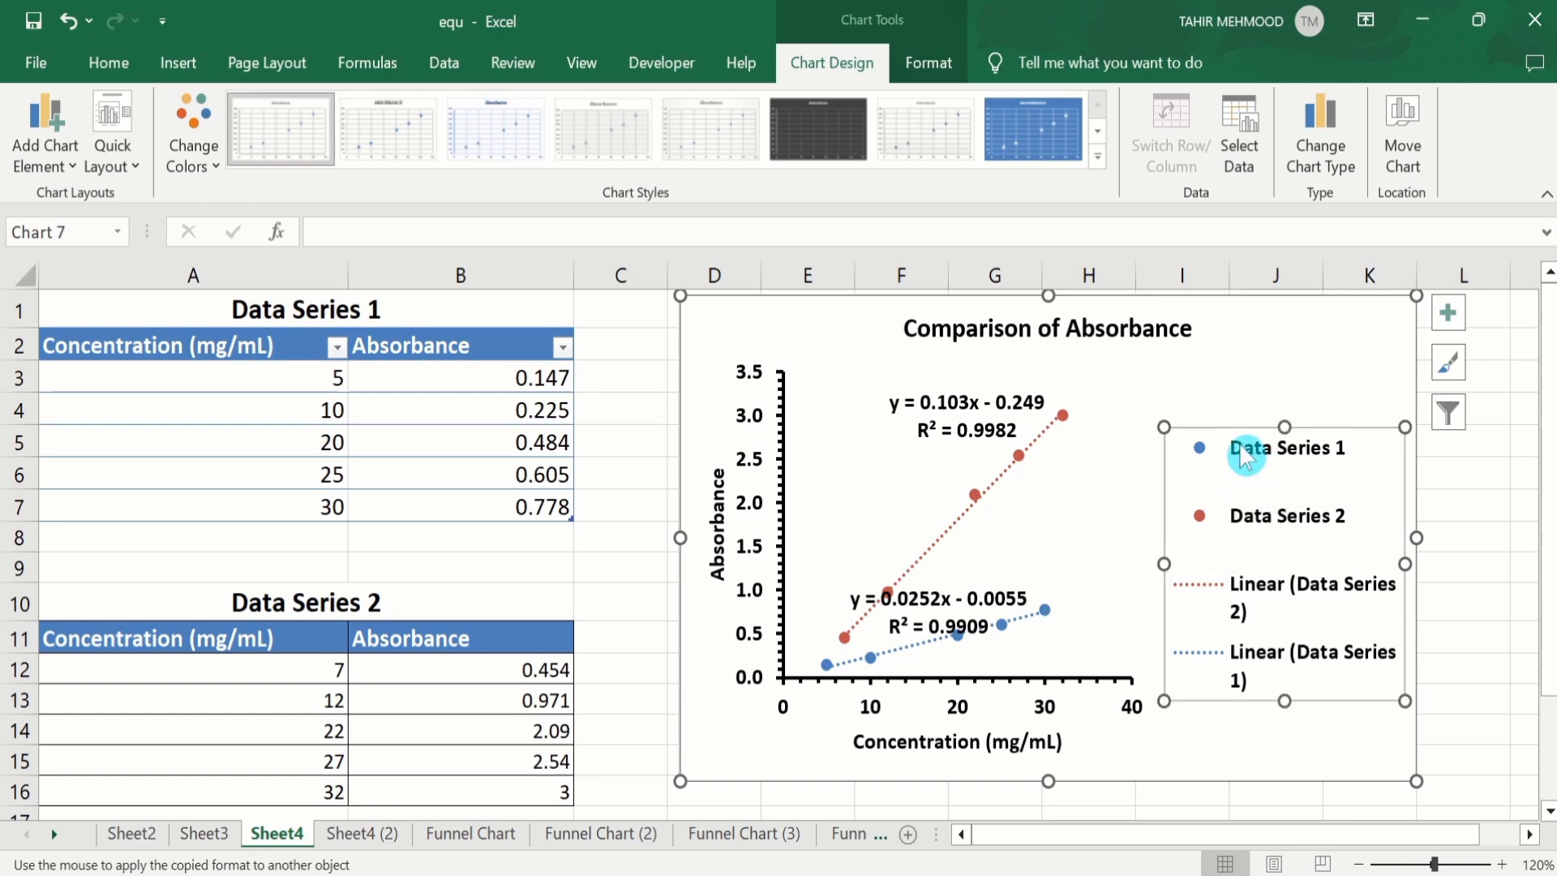
pyautogui.click(1243, 590)
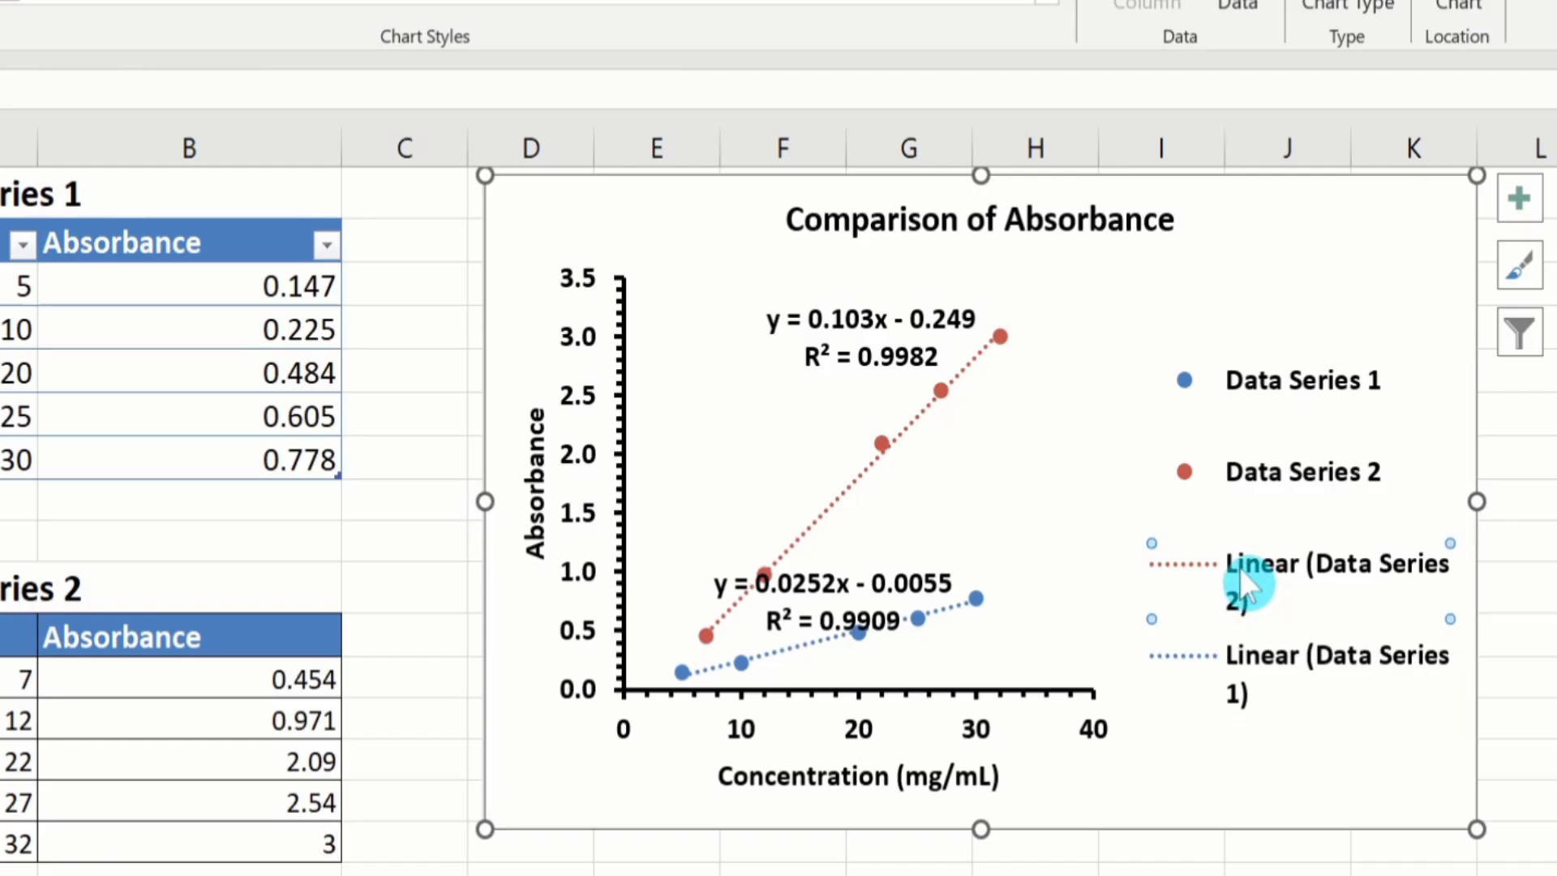
pyautogui.press('Delete')
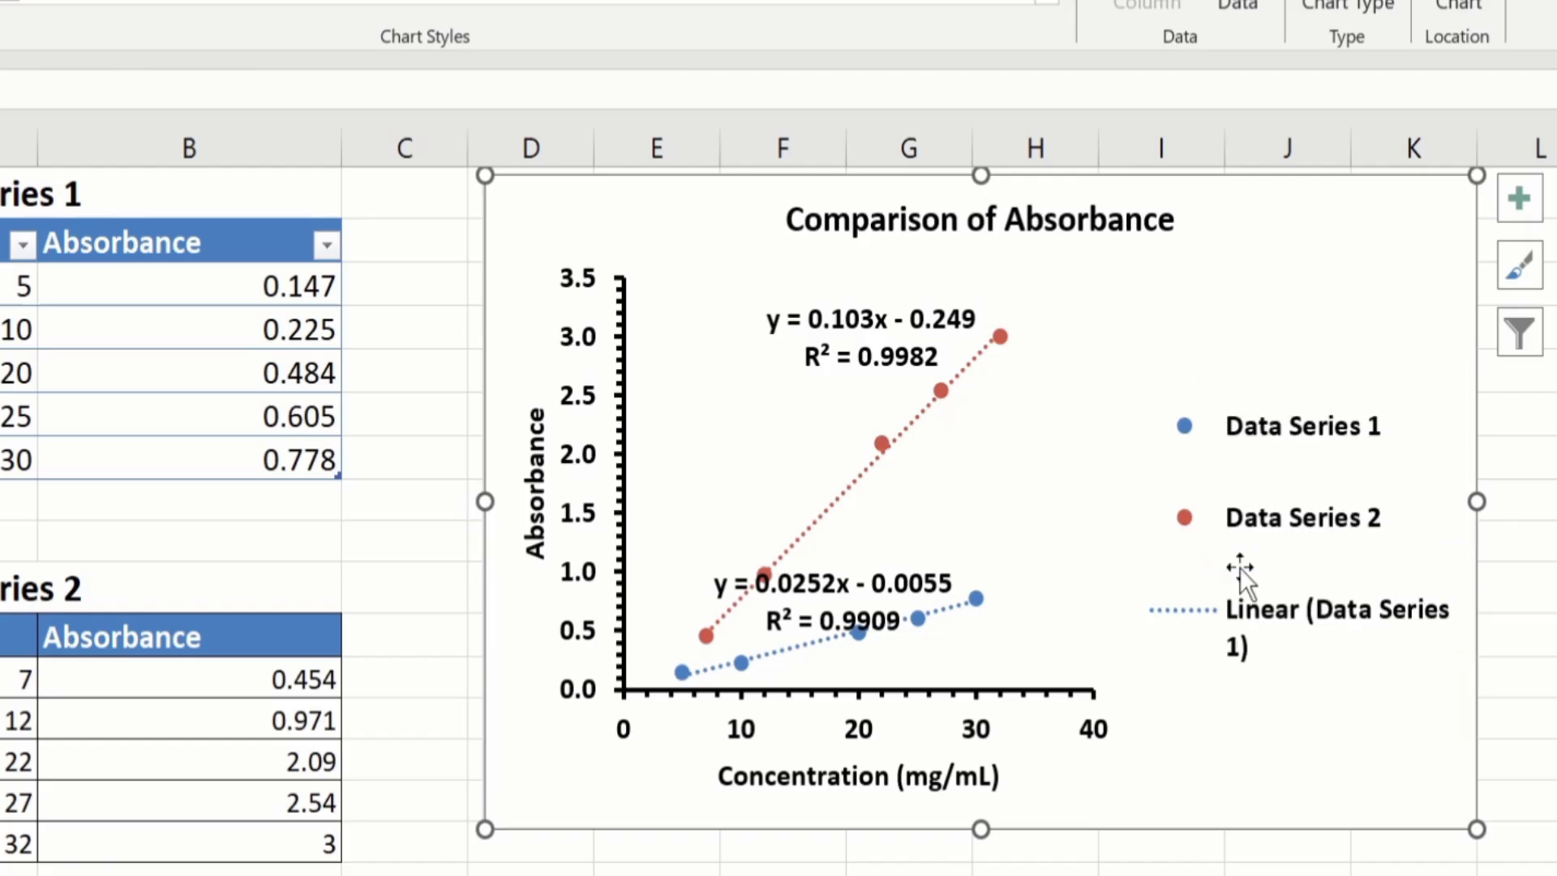
pyautogui.click(1232, 609)
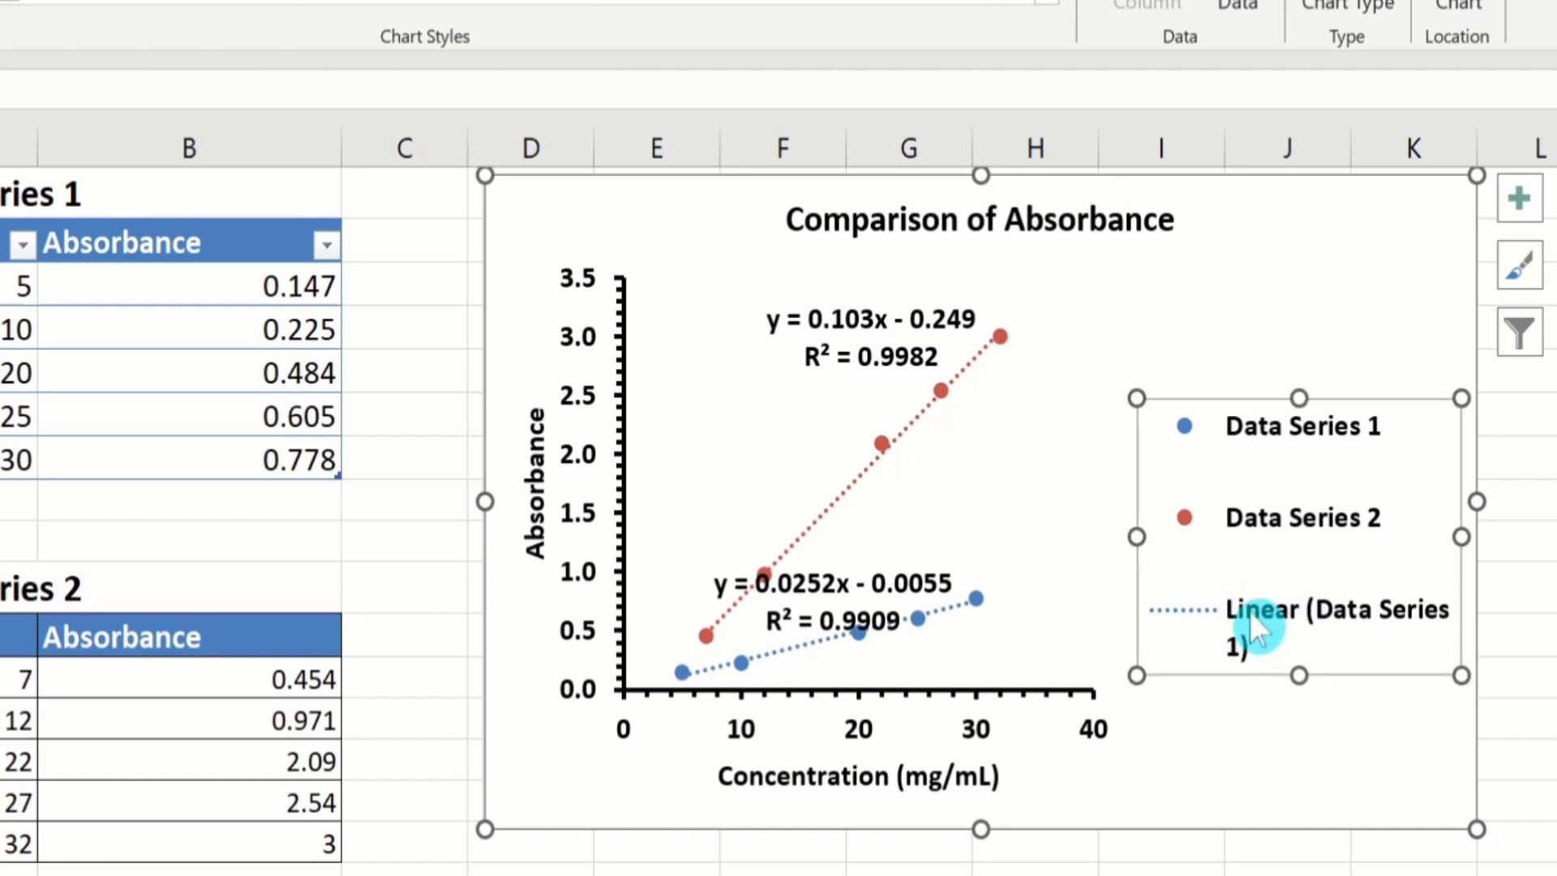
pyautogui.click(1249, 611)
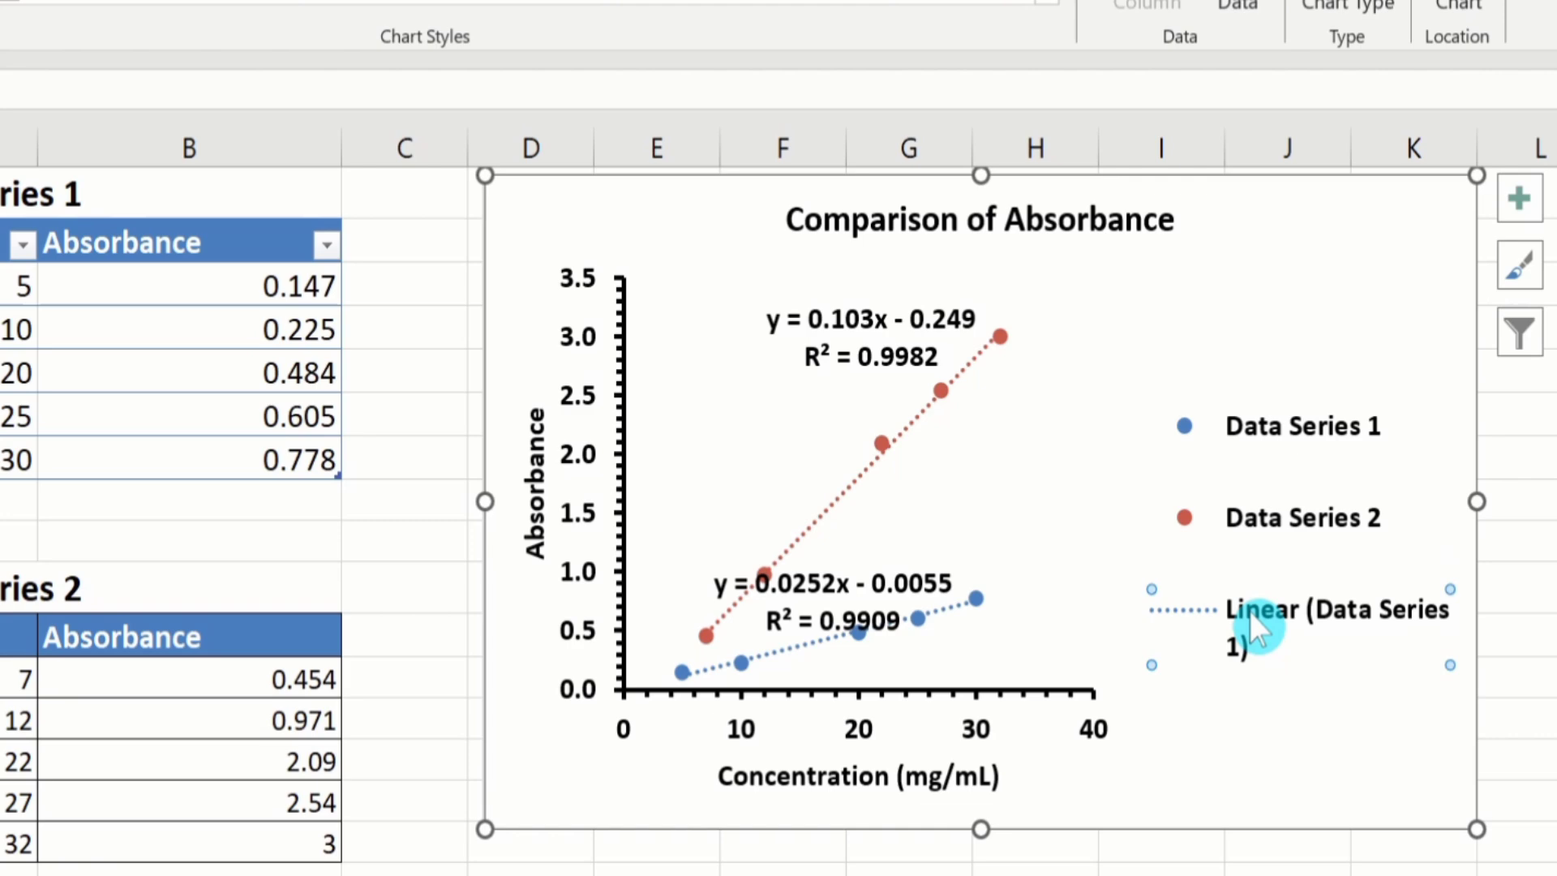
pyautogui.press('Delete')
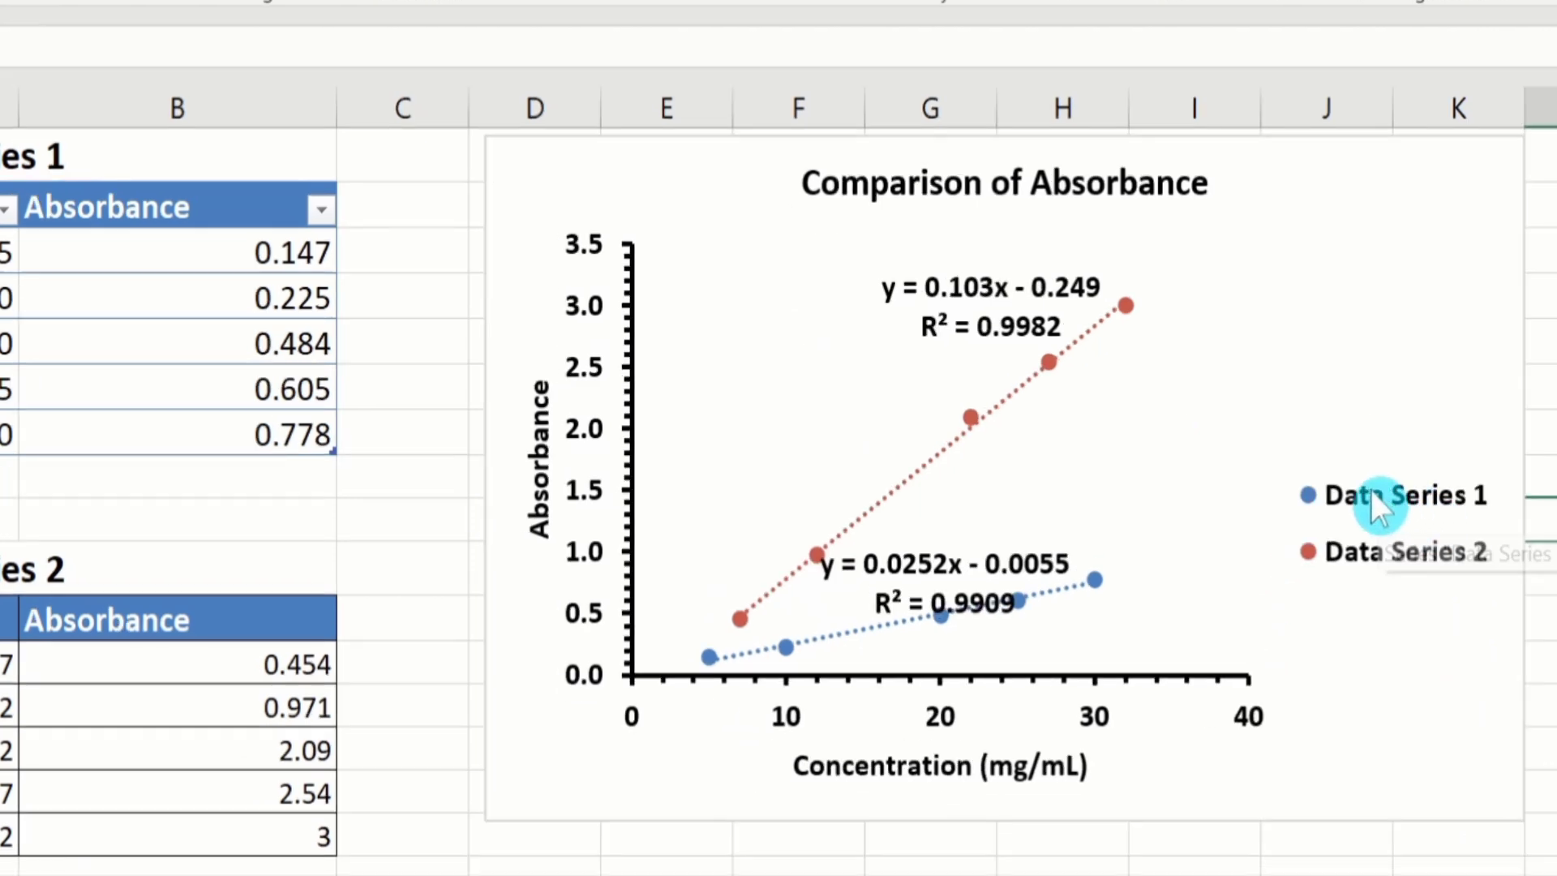
# Move the legend into the upper-left corner of the plot area and widen the plot area into the freed space beside it.
pyautogui.click(1370, 494)
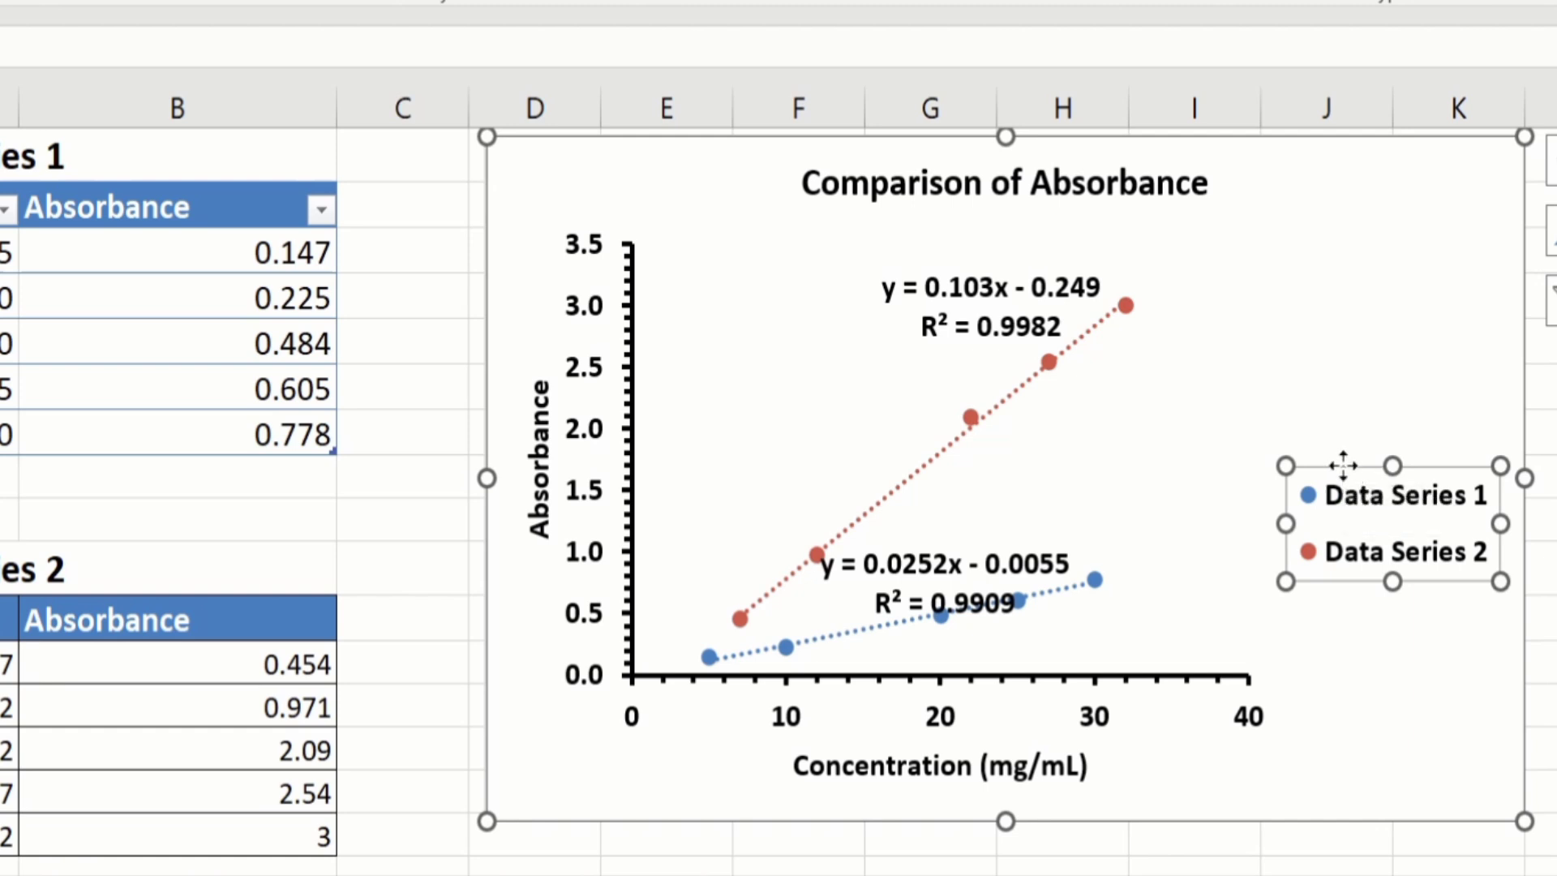
pyautogui.moveTo(1343, 462); pyautogui.dragTo(722, 251)
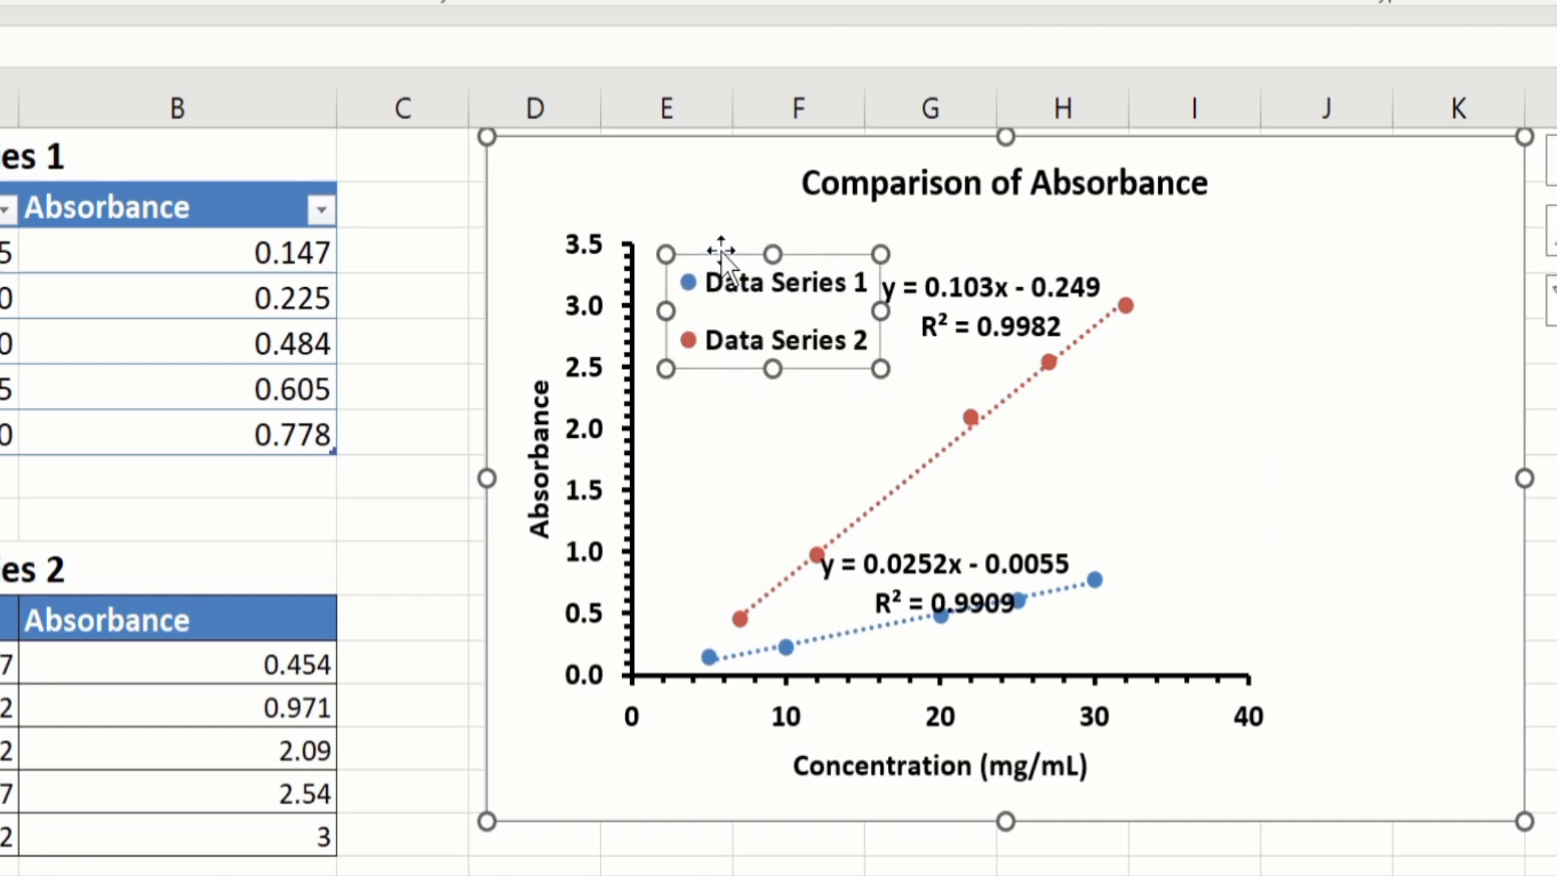
pyautogui.click(1130, 472)
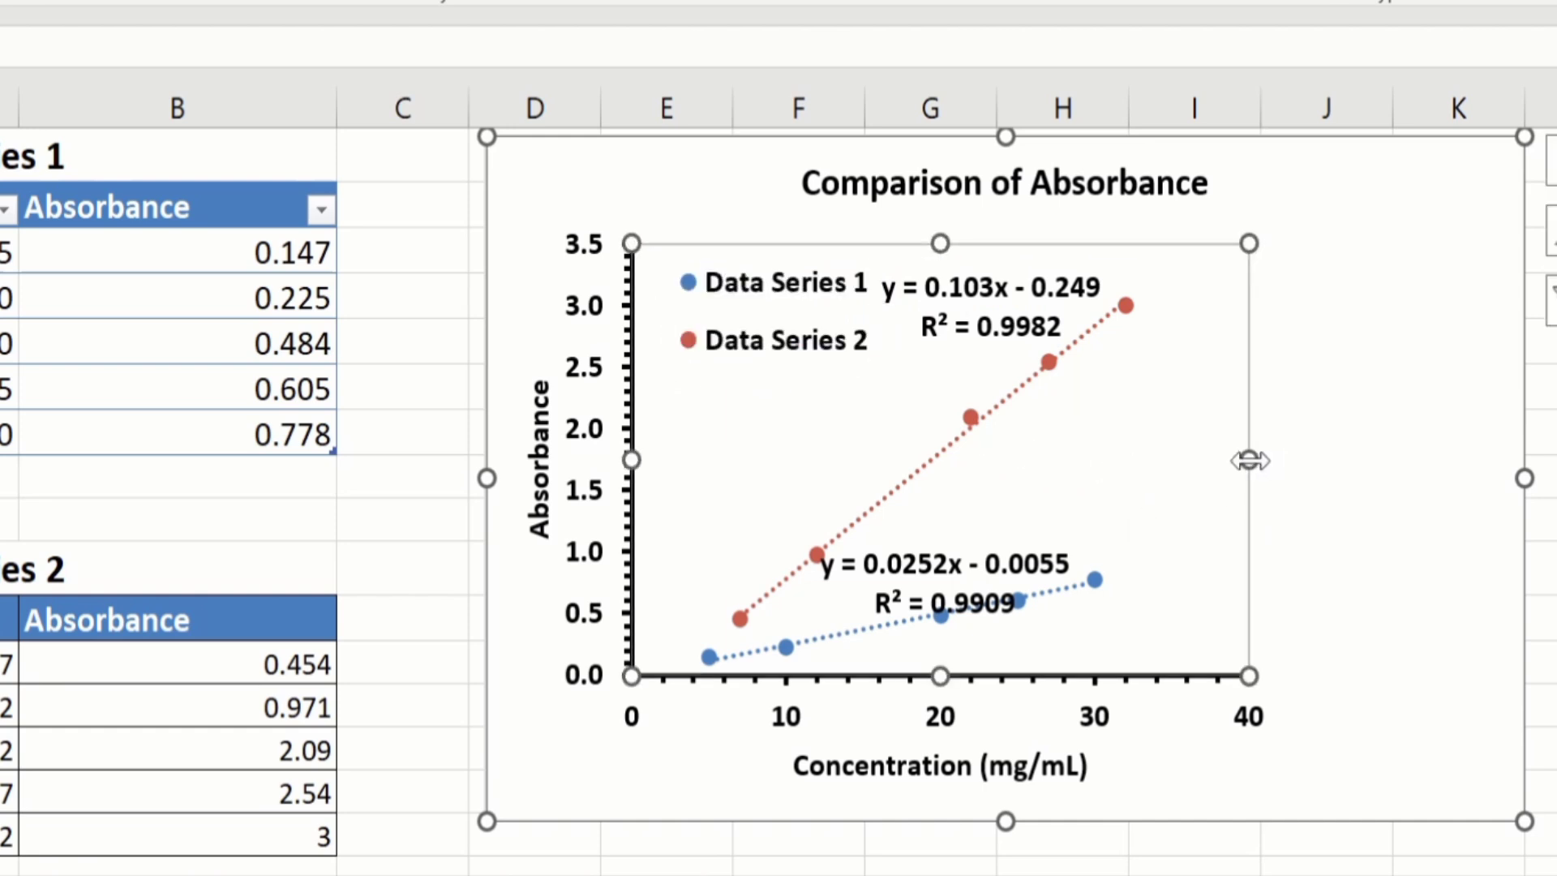
pyautogui.moveTo(1250, 461); pyautogui.dragTo(1421, 469)
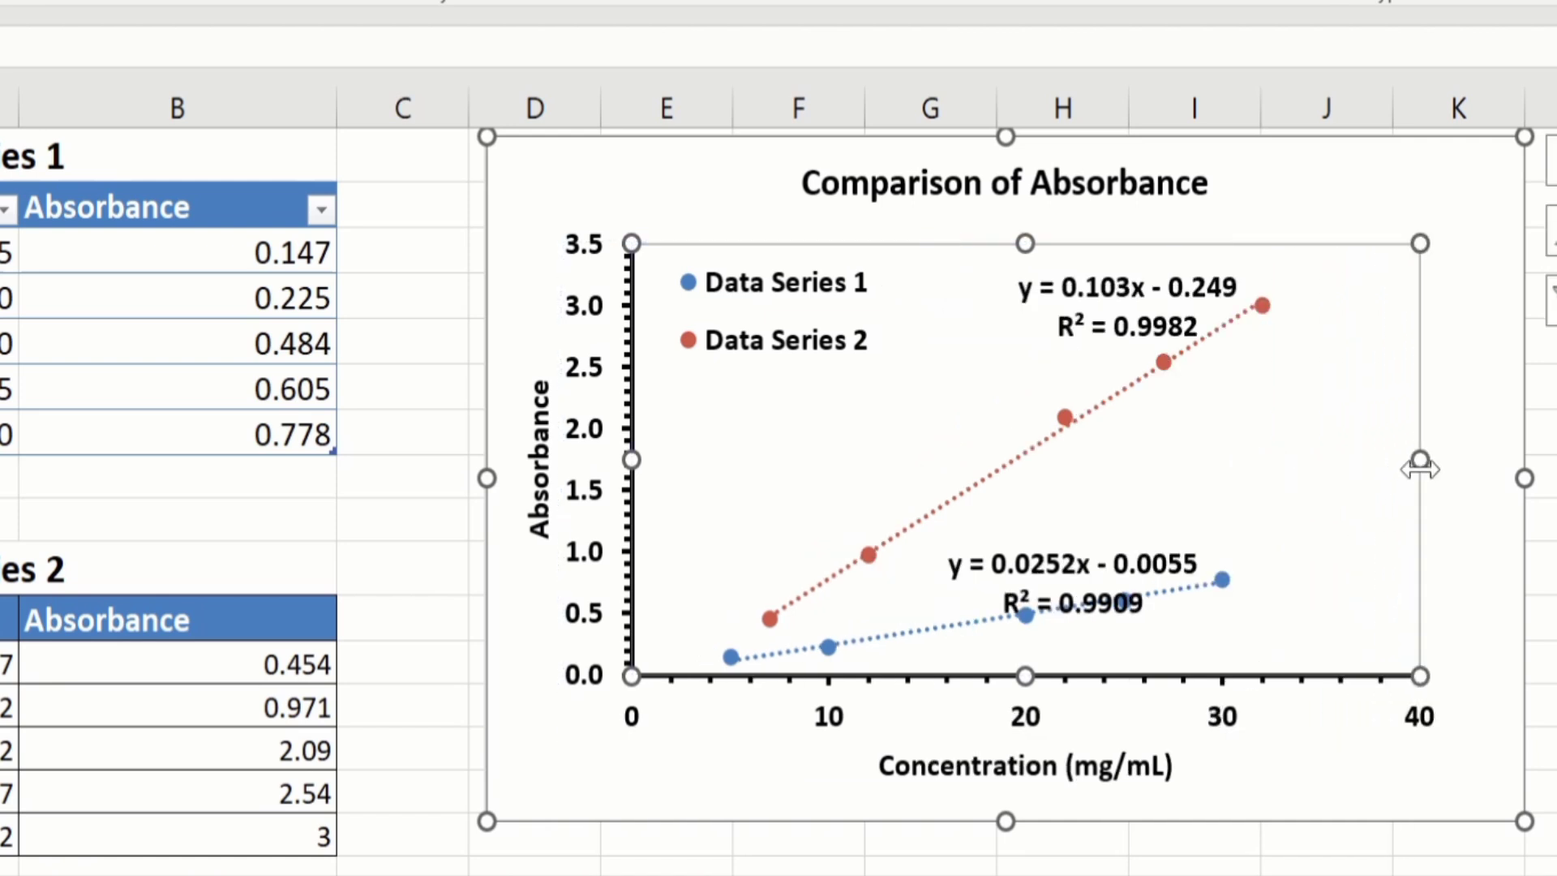
# Format the Data Series 2 trendline with the standard dark blue colour and a width of 2.25 pt.
pyautogui.click(1081, 306)
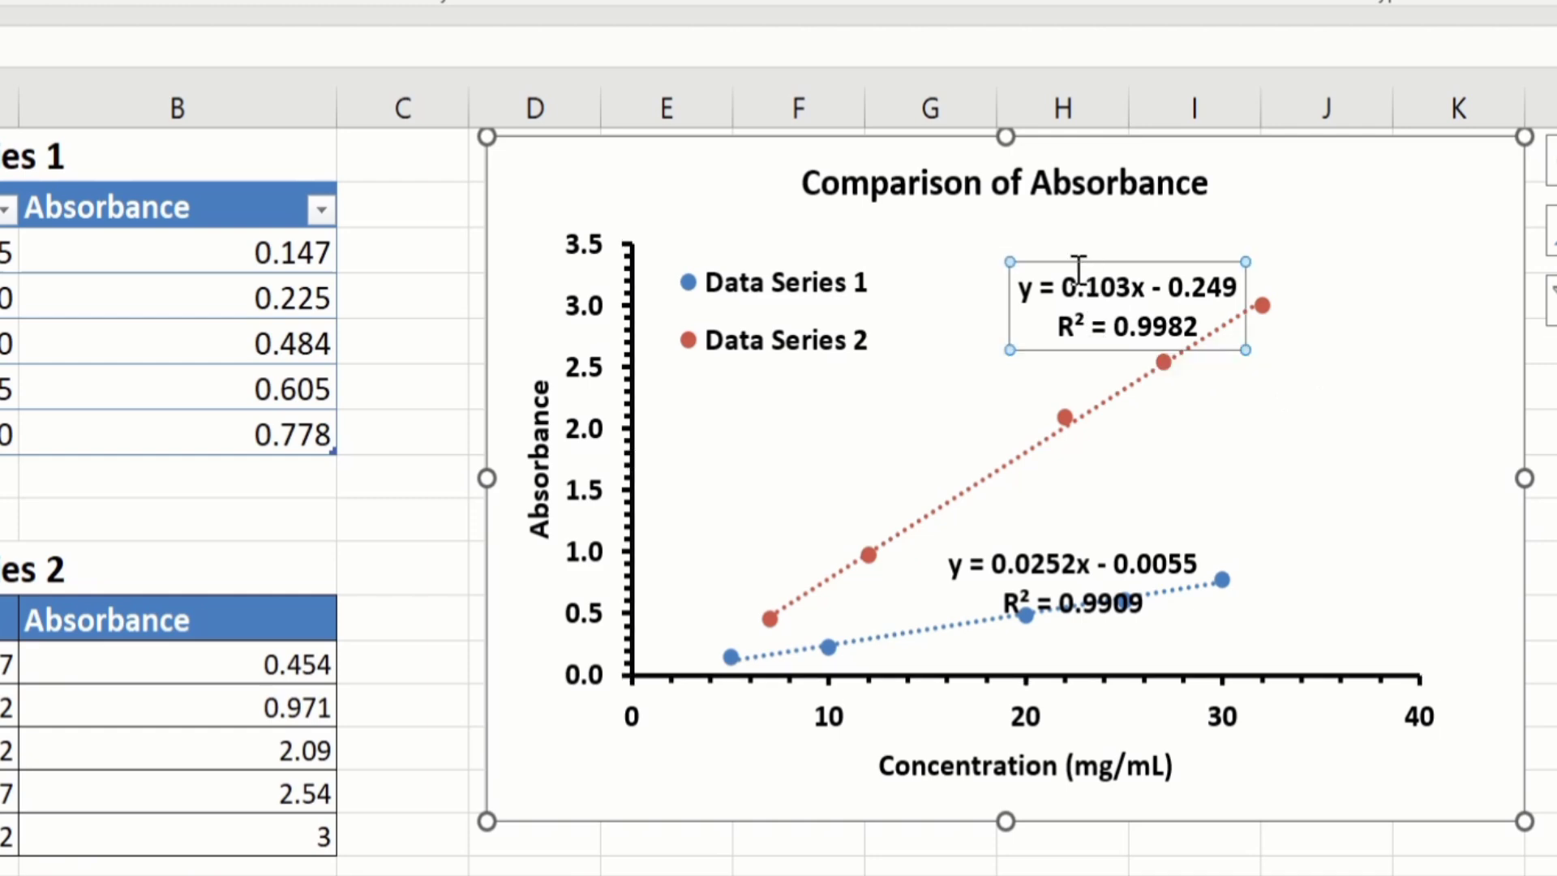
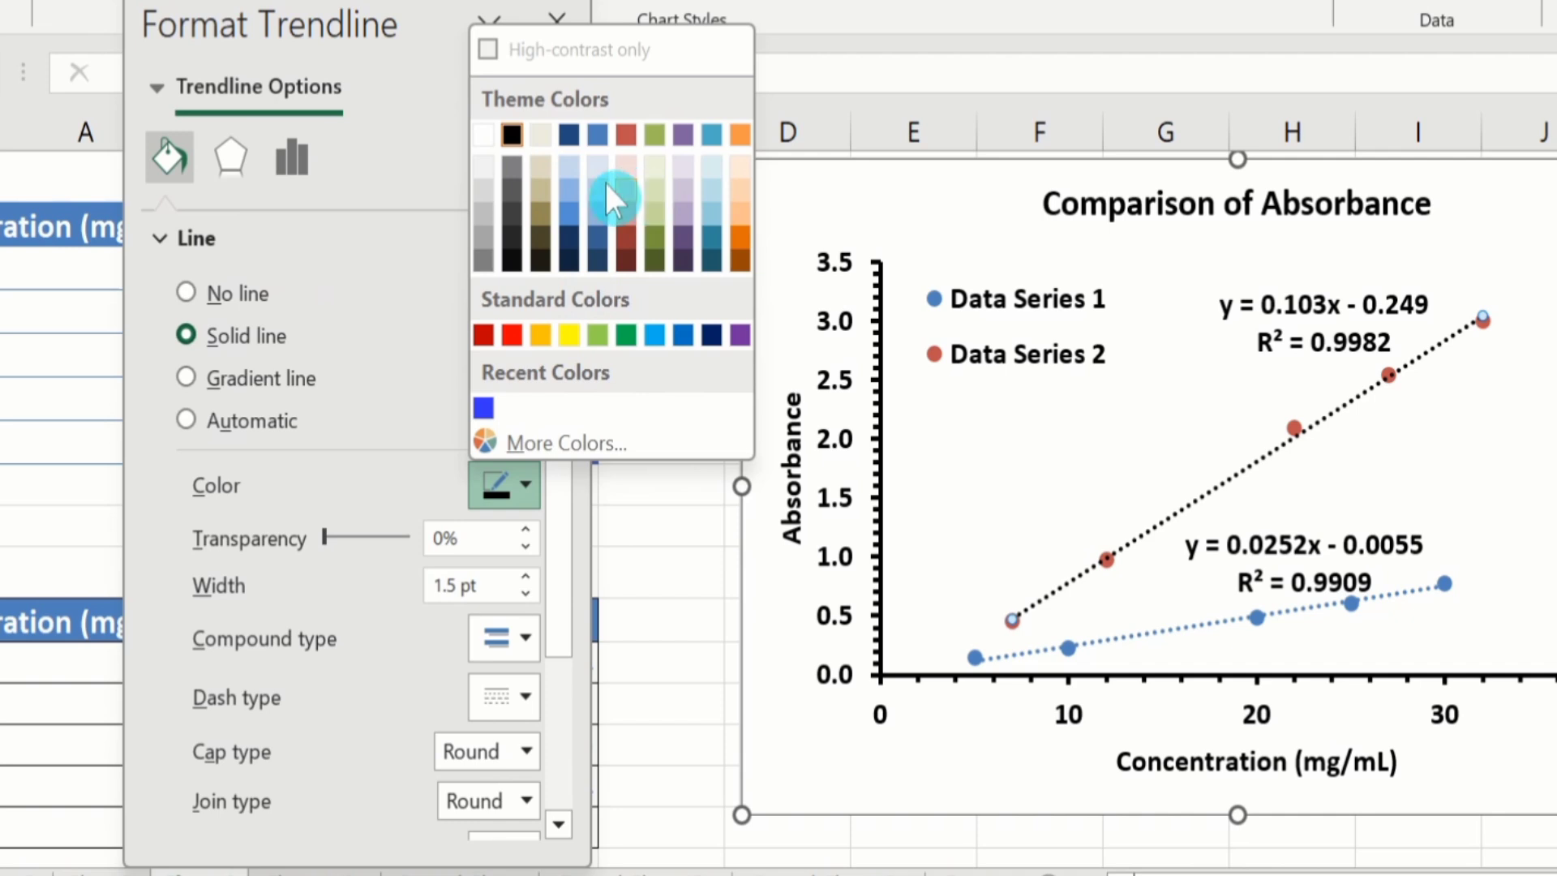
pyautogui.click(572, 133)
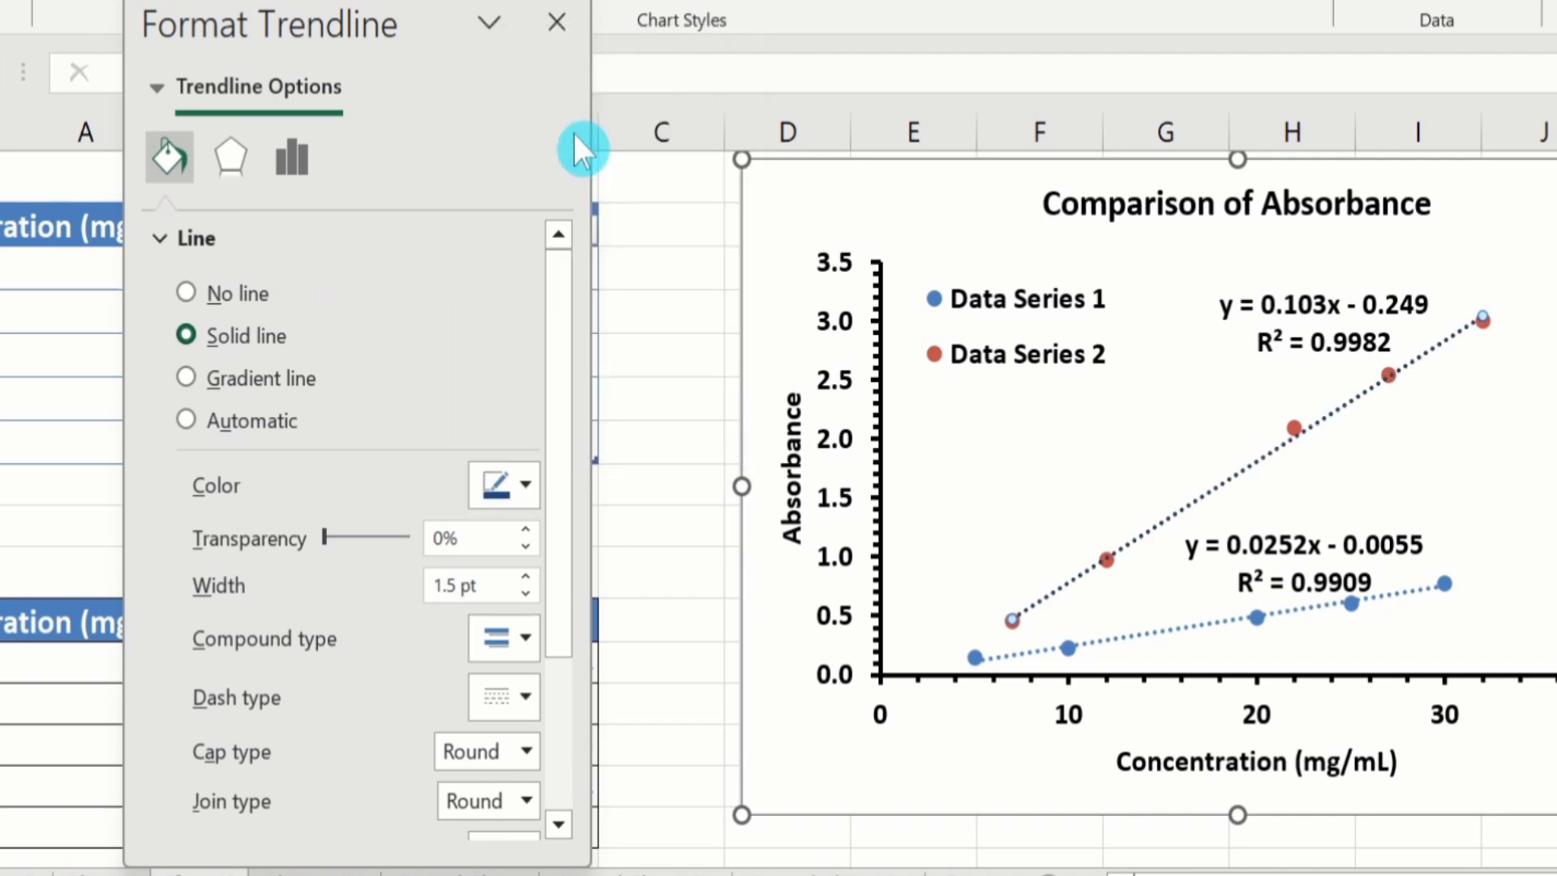
pyautogui.click(524, 485)
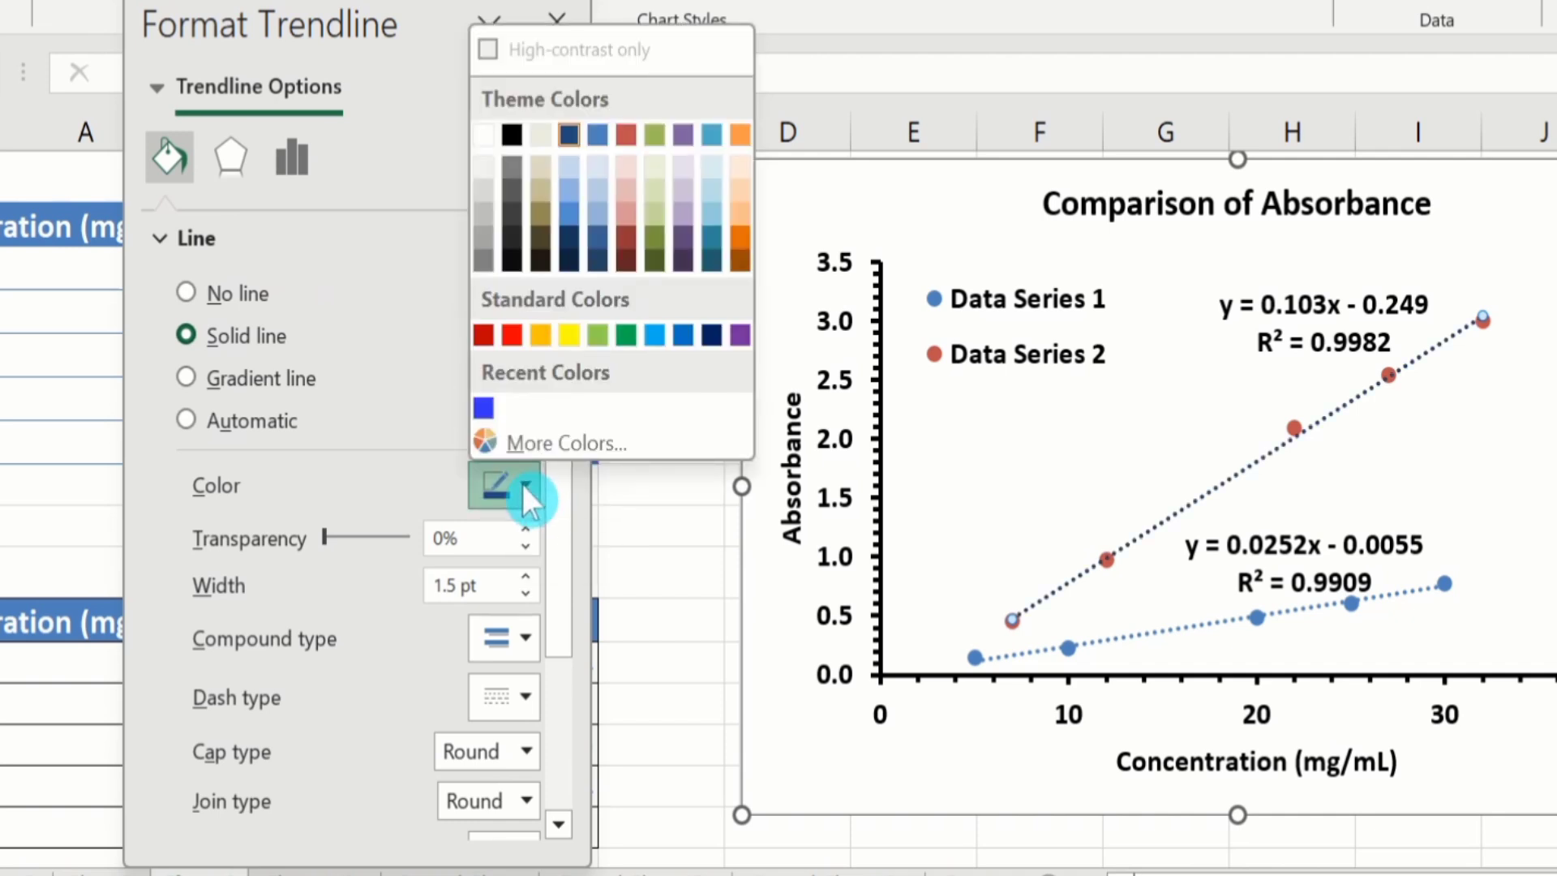
pyautogui.click(710, 344)
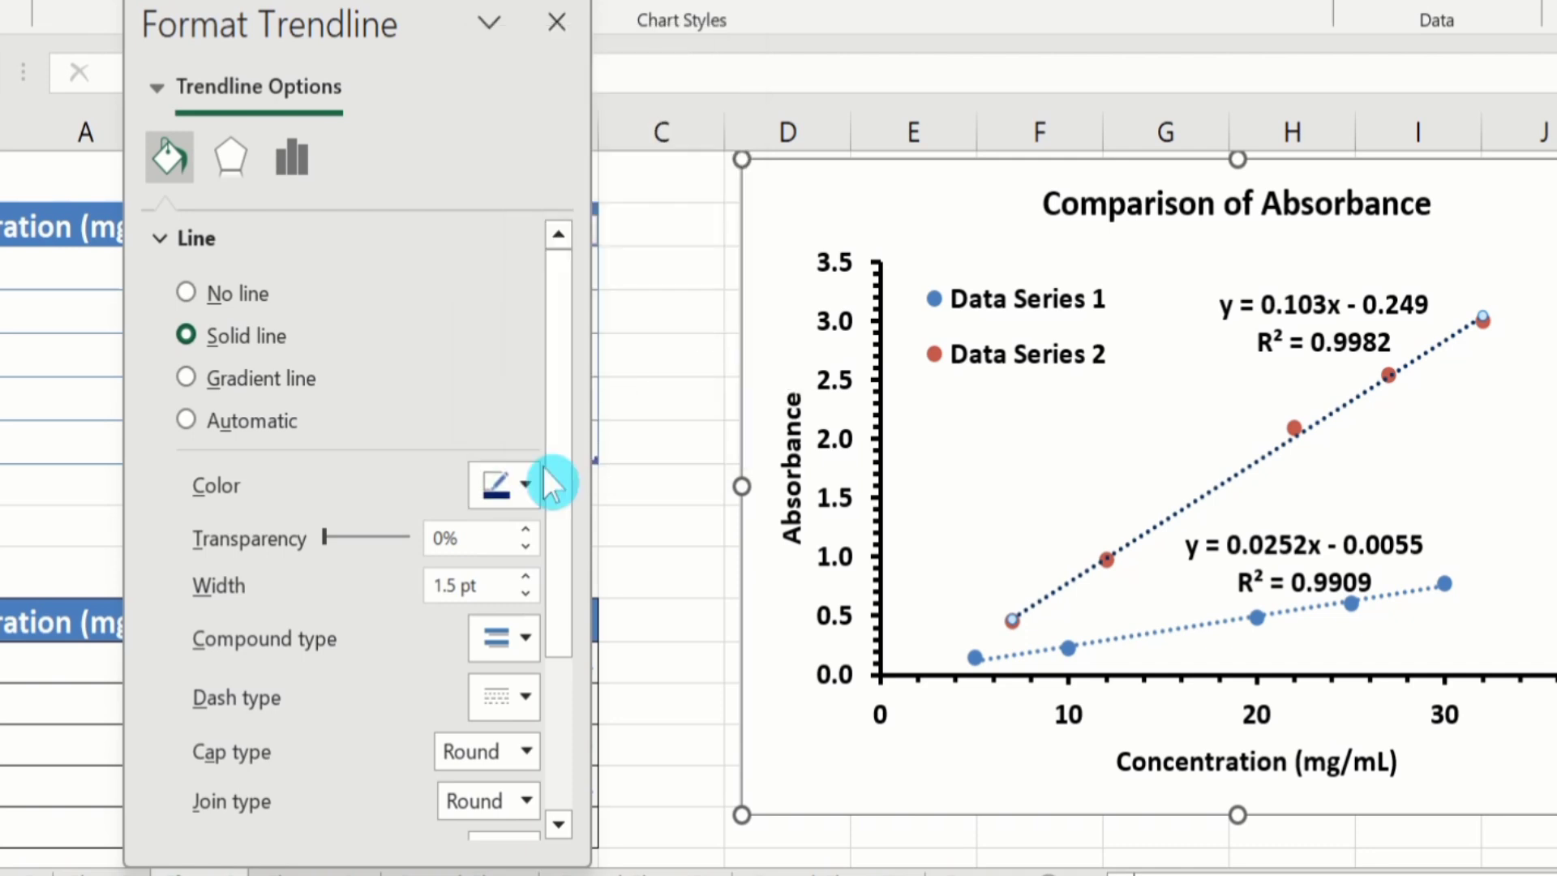
pyautogui.click(524, 578)
pyautogui.click(524, 578)
pyautogui.click(524, 578)
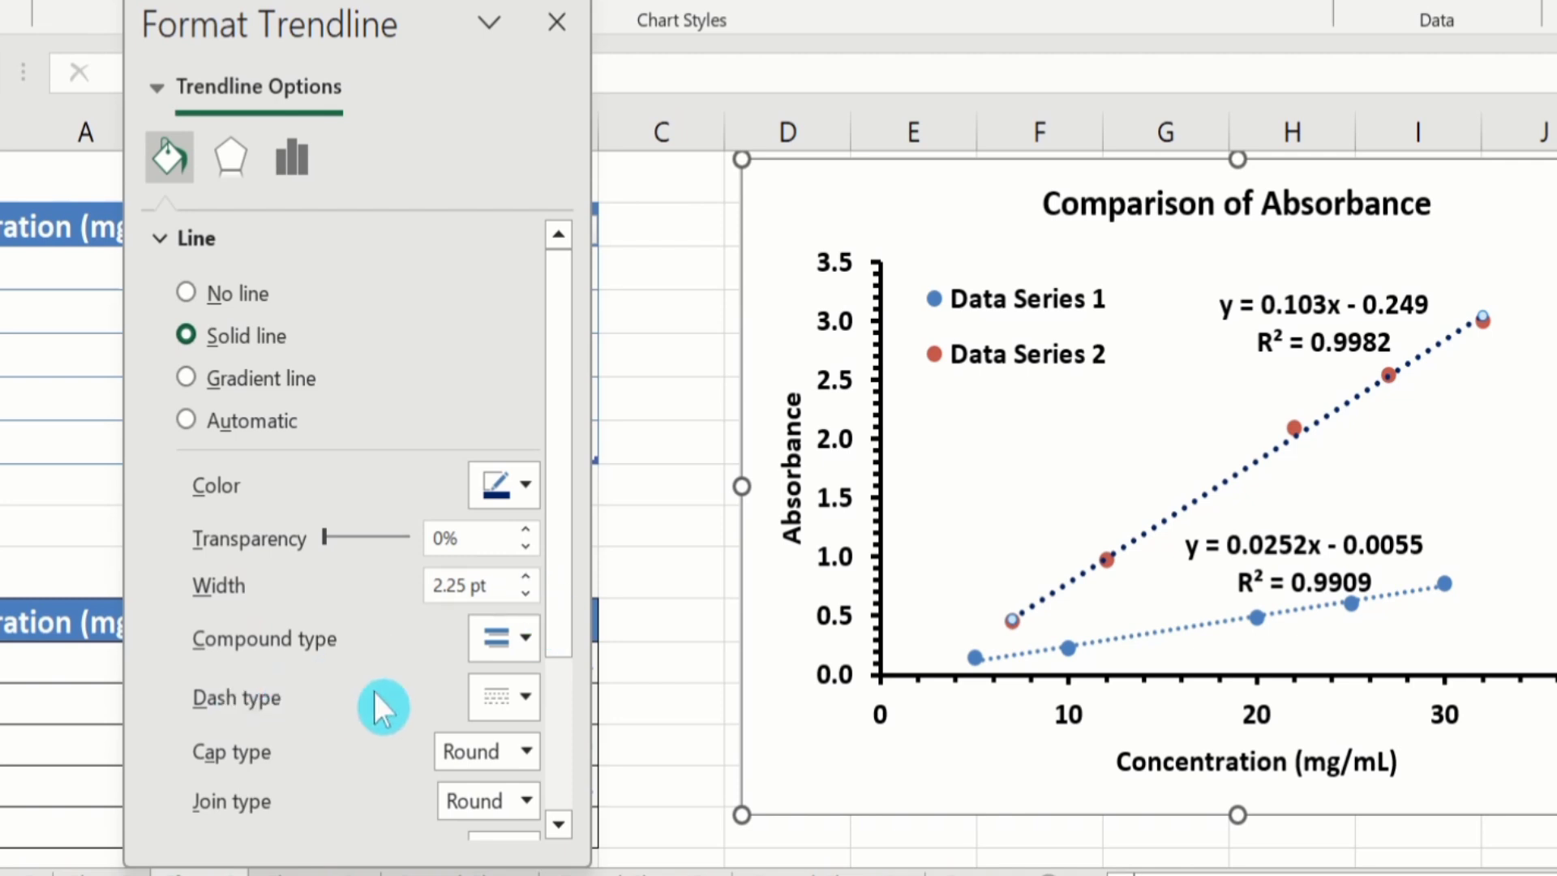
# Try a long-dash style on the Data Series 2 trendline, and return it to a dotted style.
pyautogui.click(527, 698)
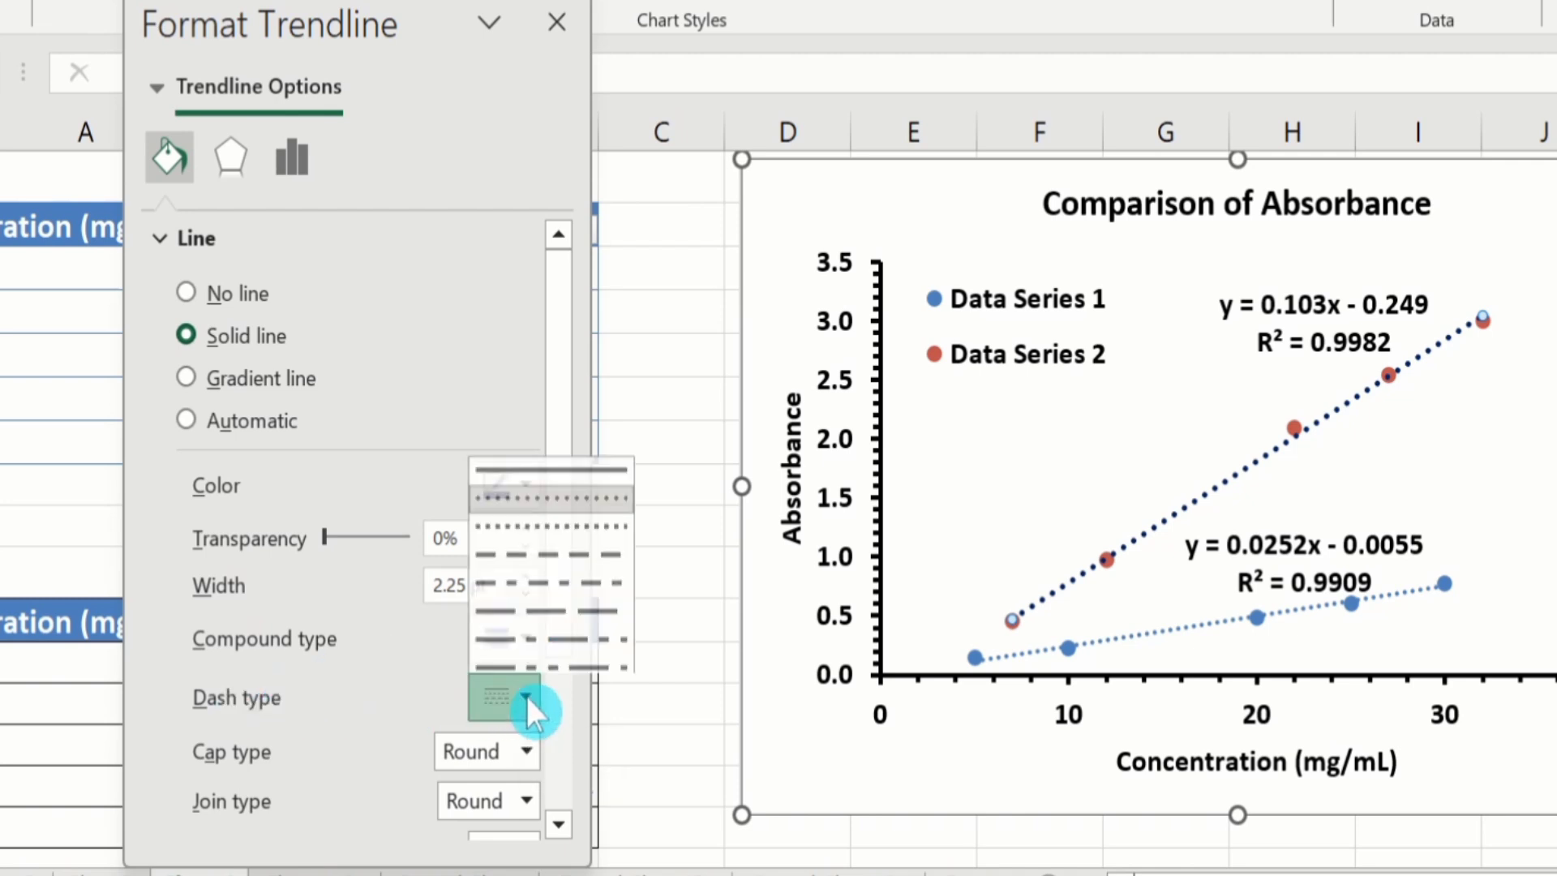
pyautogui.click(550, 604)
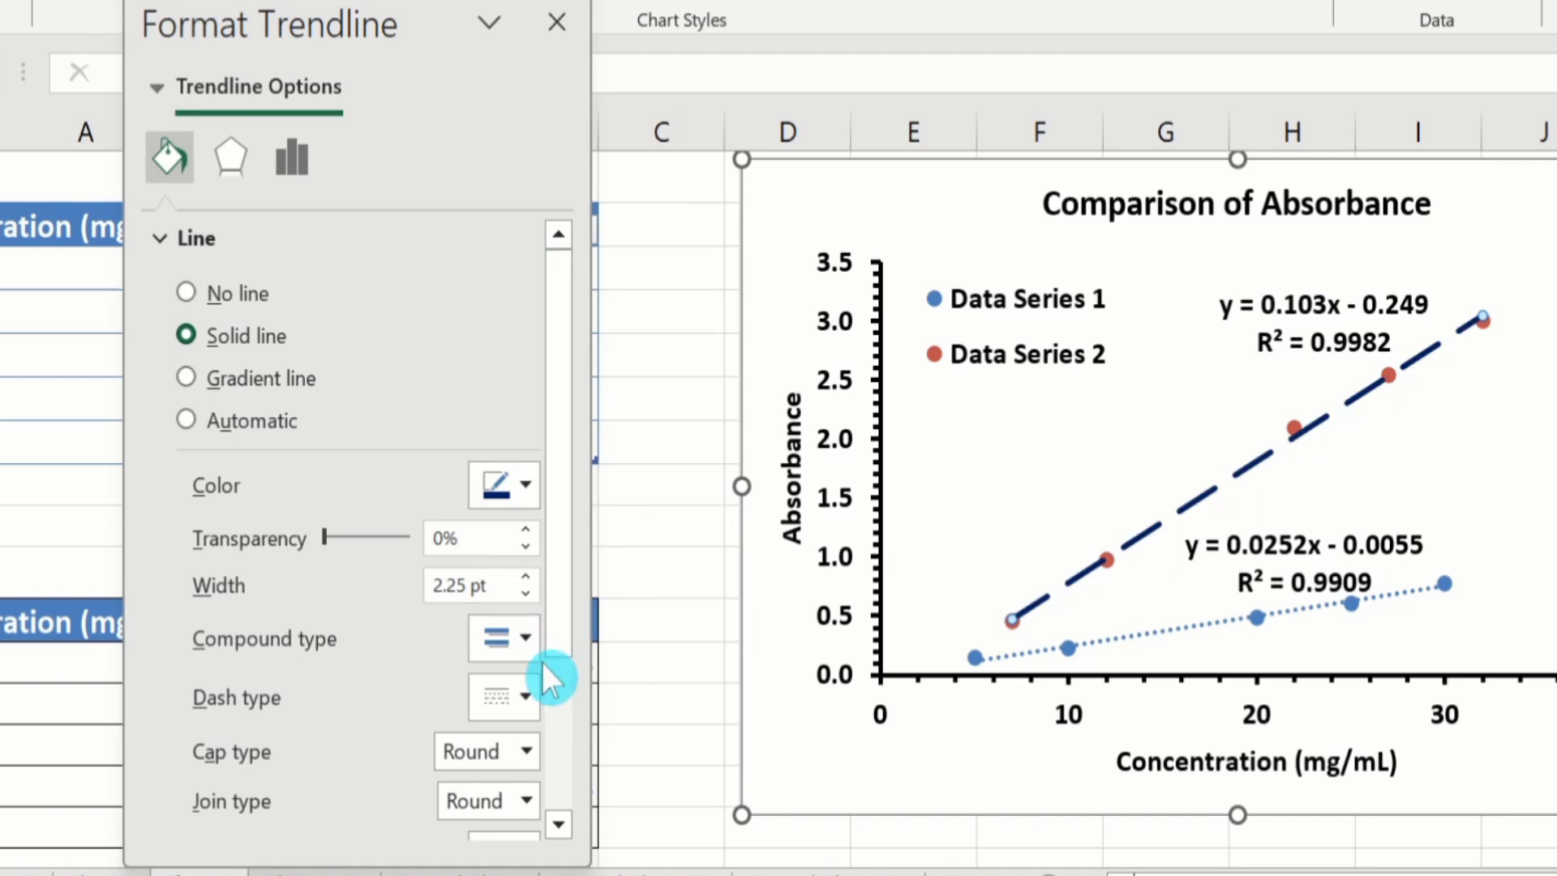
pyautogui.click(525, 693)
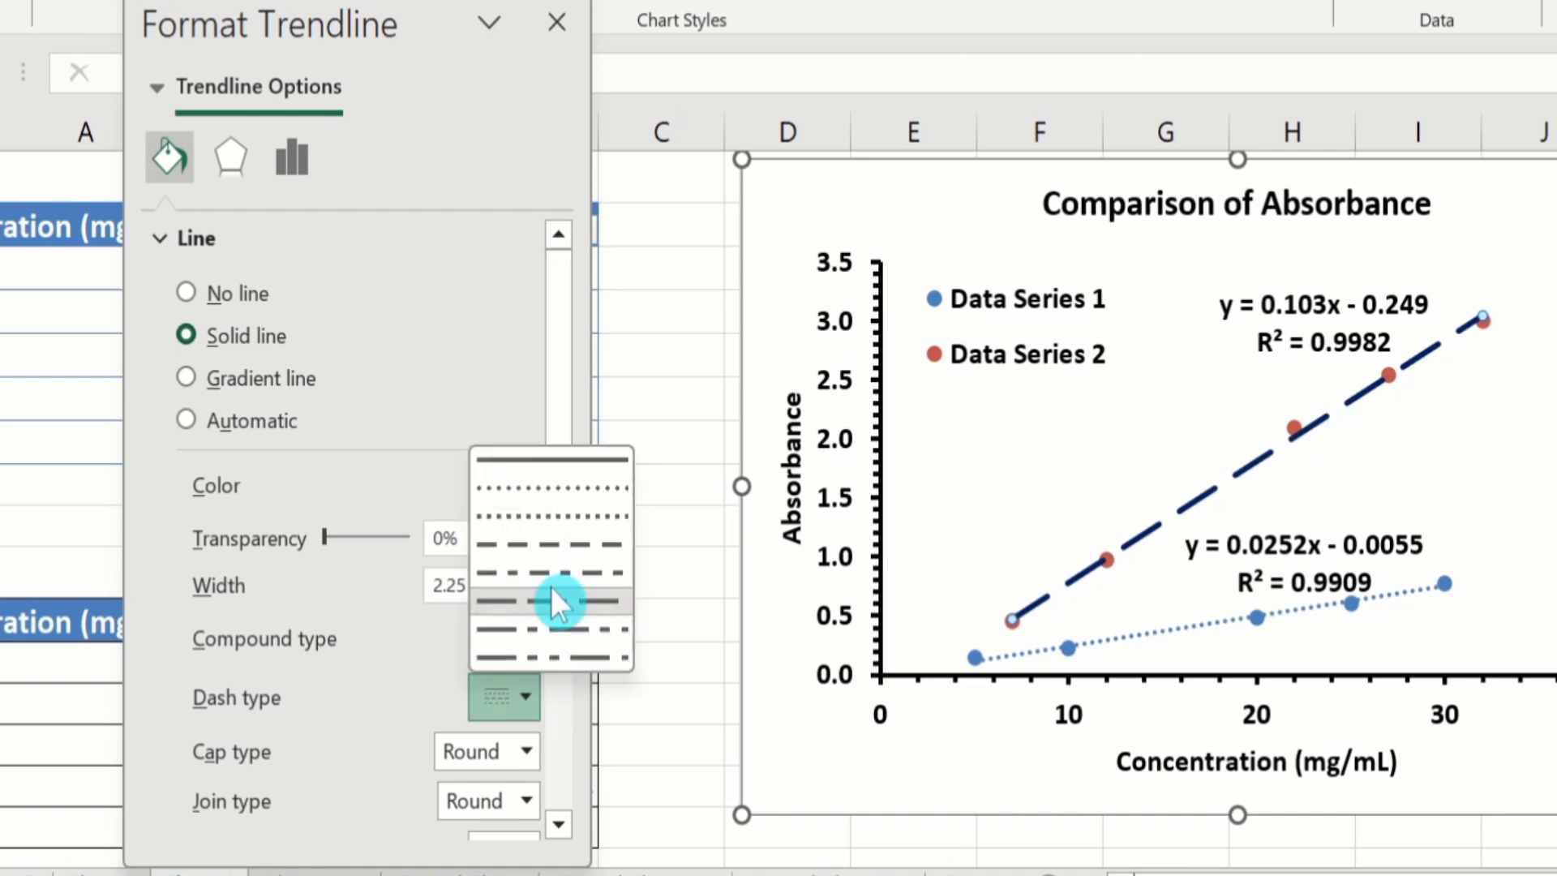
pyautogui.click(578, 502)
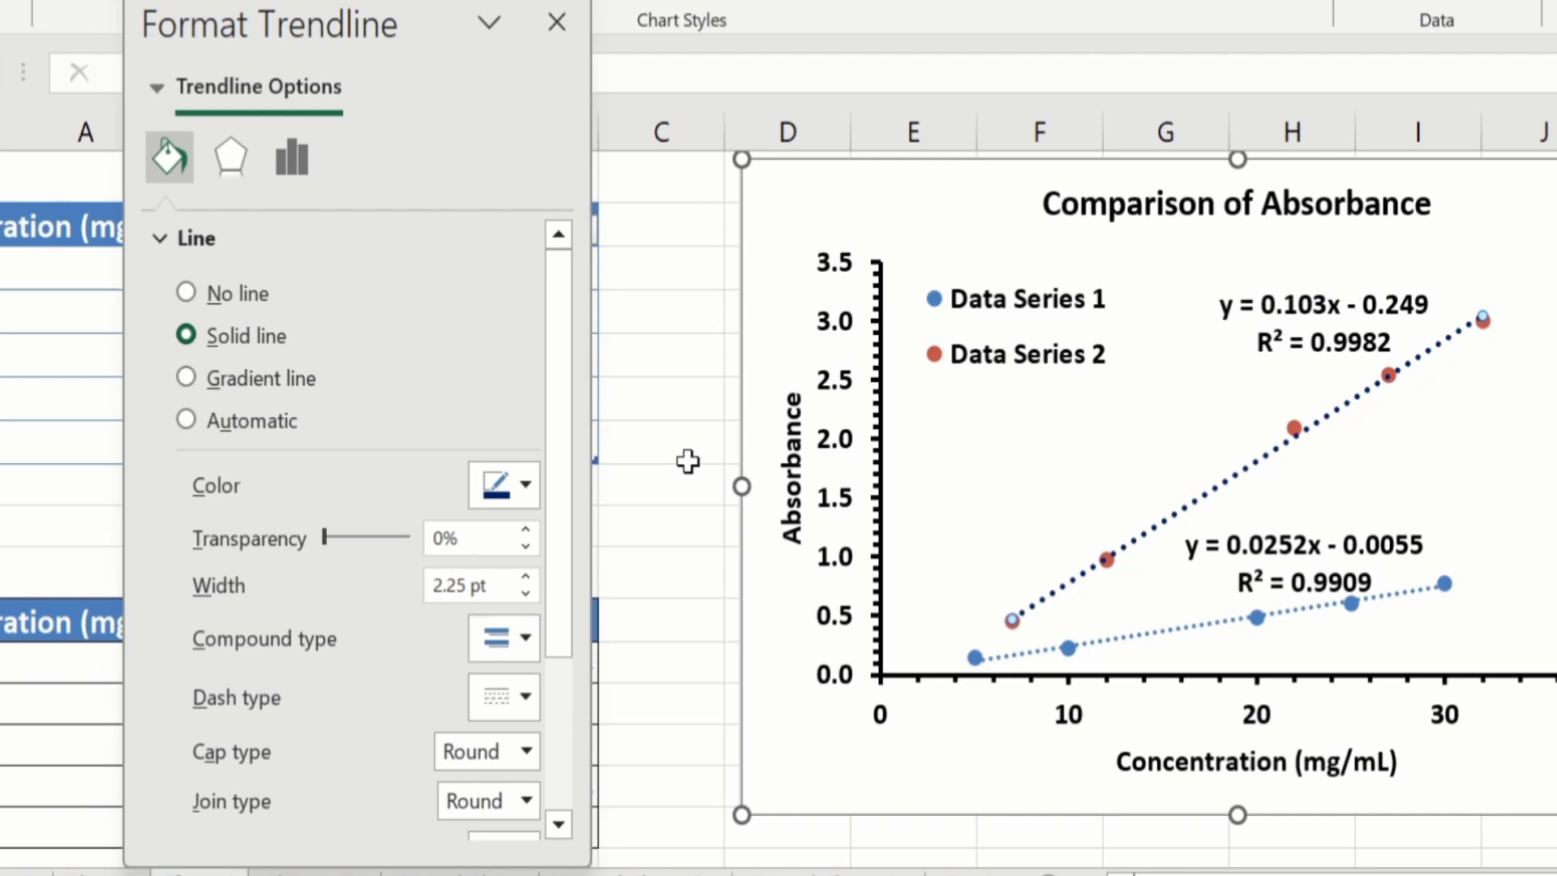
# Format the Data Series 1 trendline as a solid line in standard red and close the trendline formatting.
pyautogui.click(1074, 647)
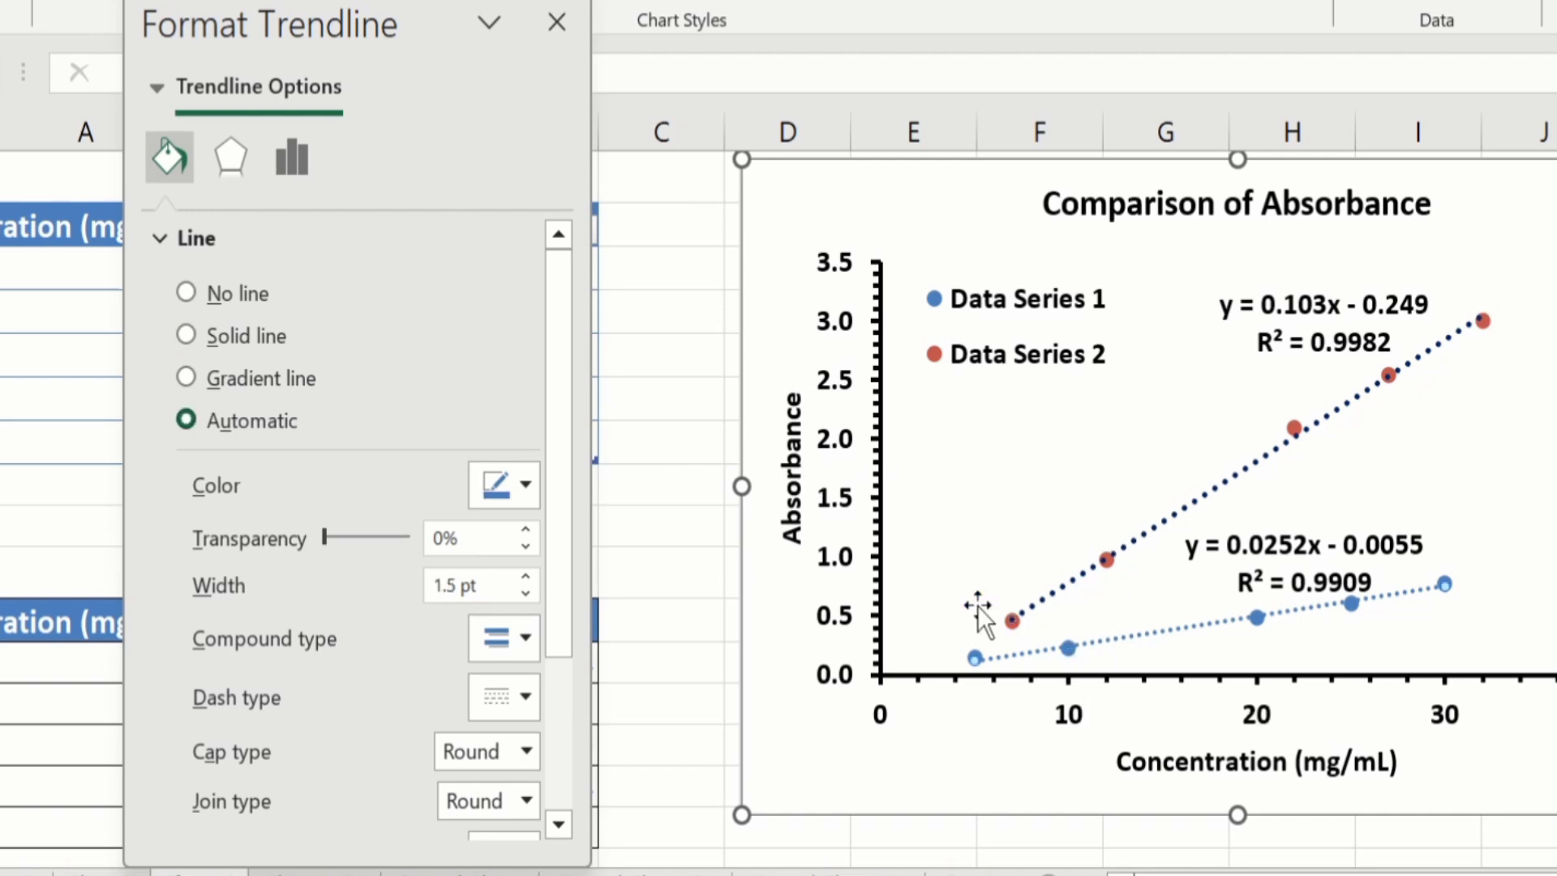
pyautogui.click(186, 336)
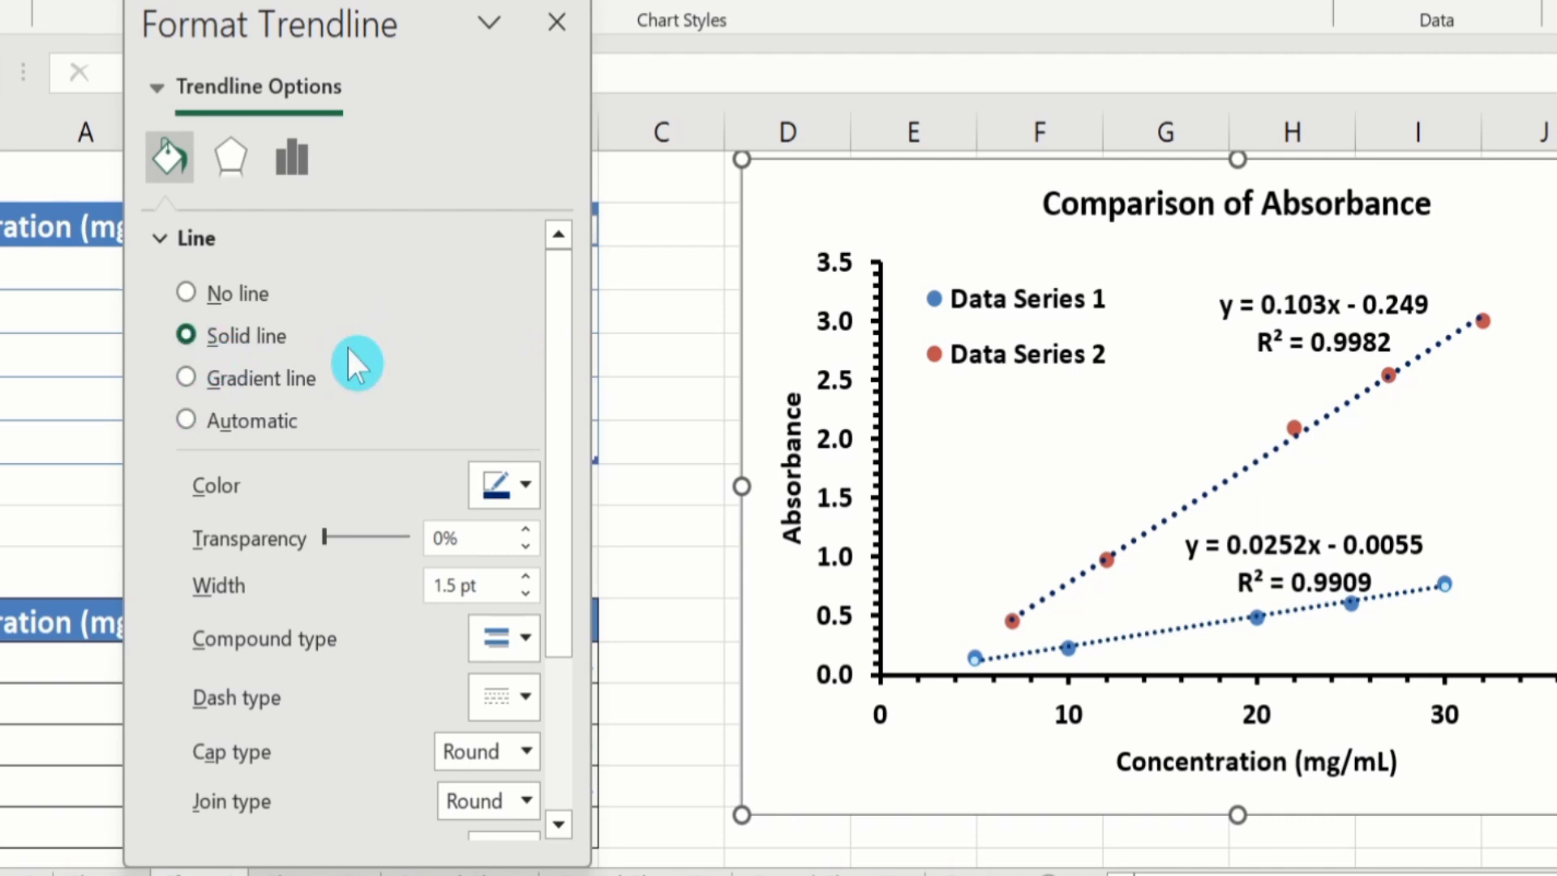
pyautogui.click(527, 482)
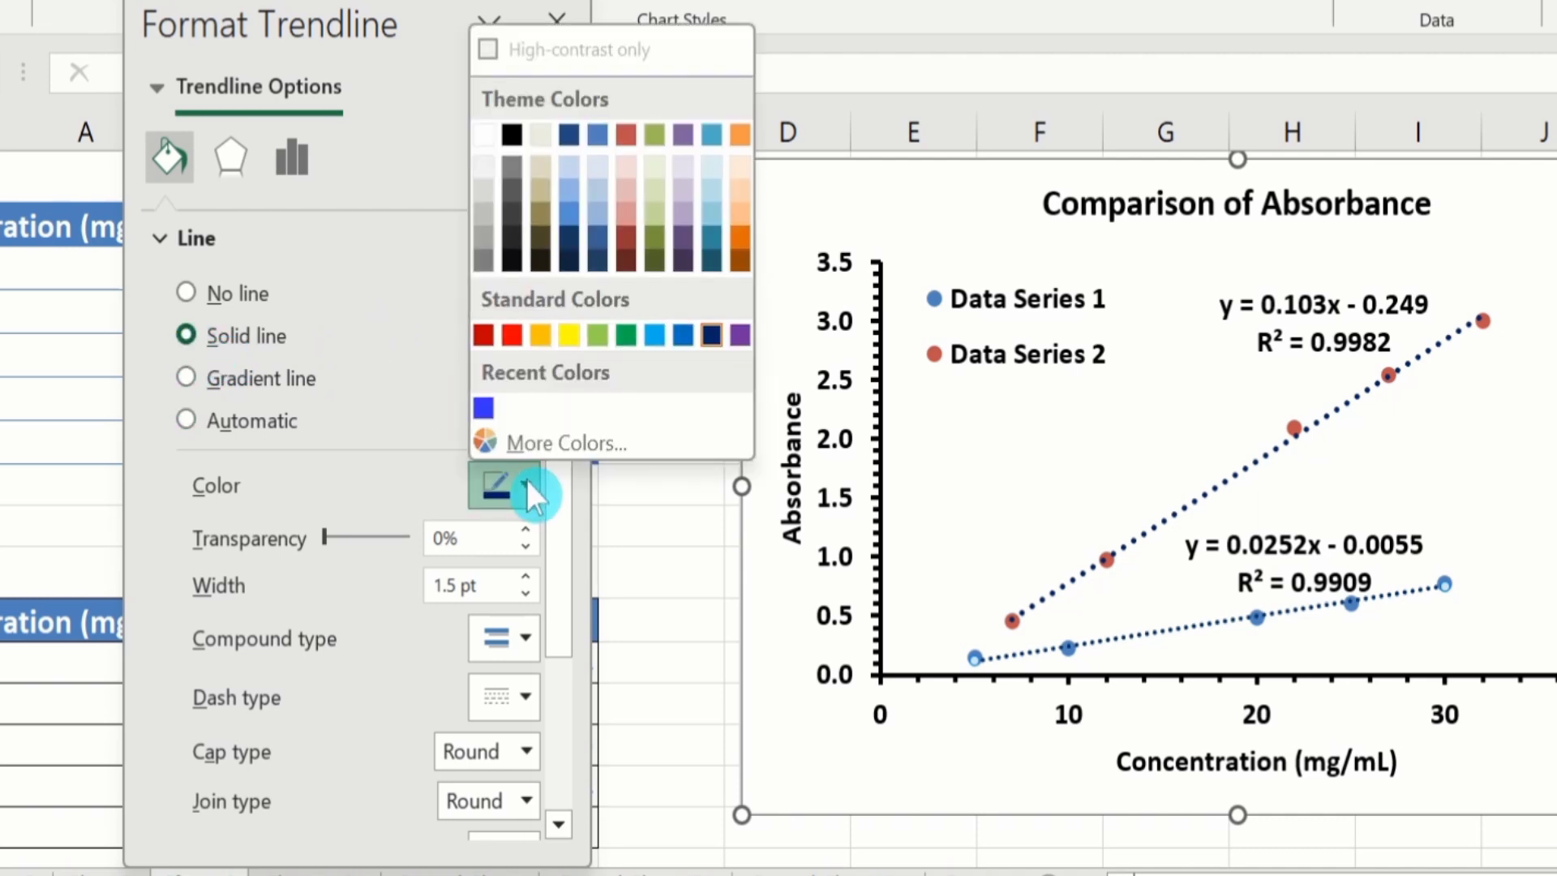
pyautogui.click(511, 332)
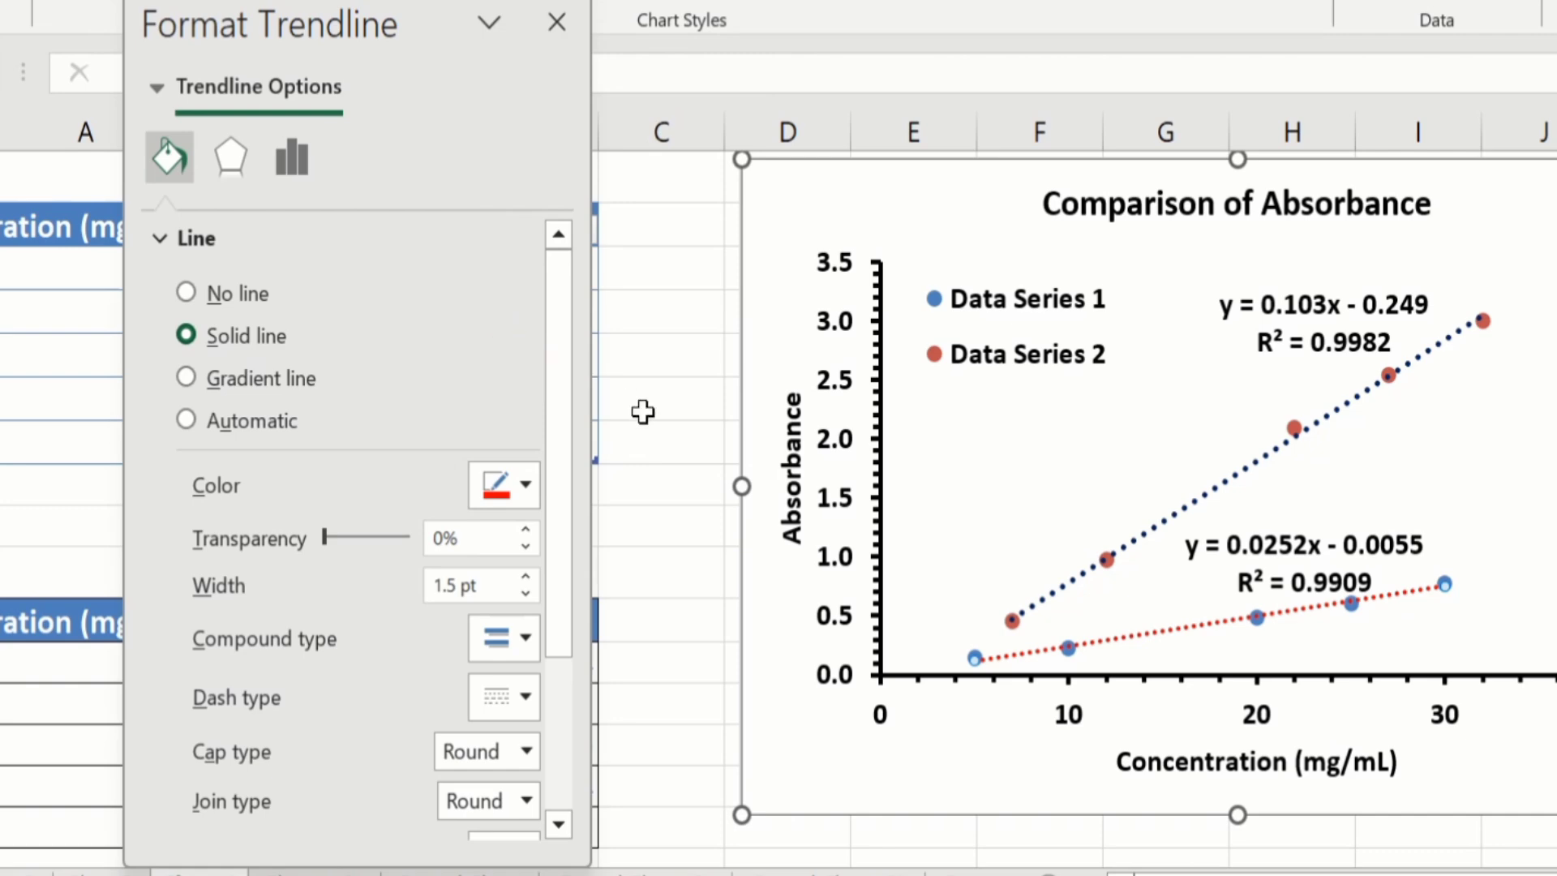
pyautogui.click(558, 33)
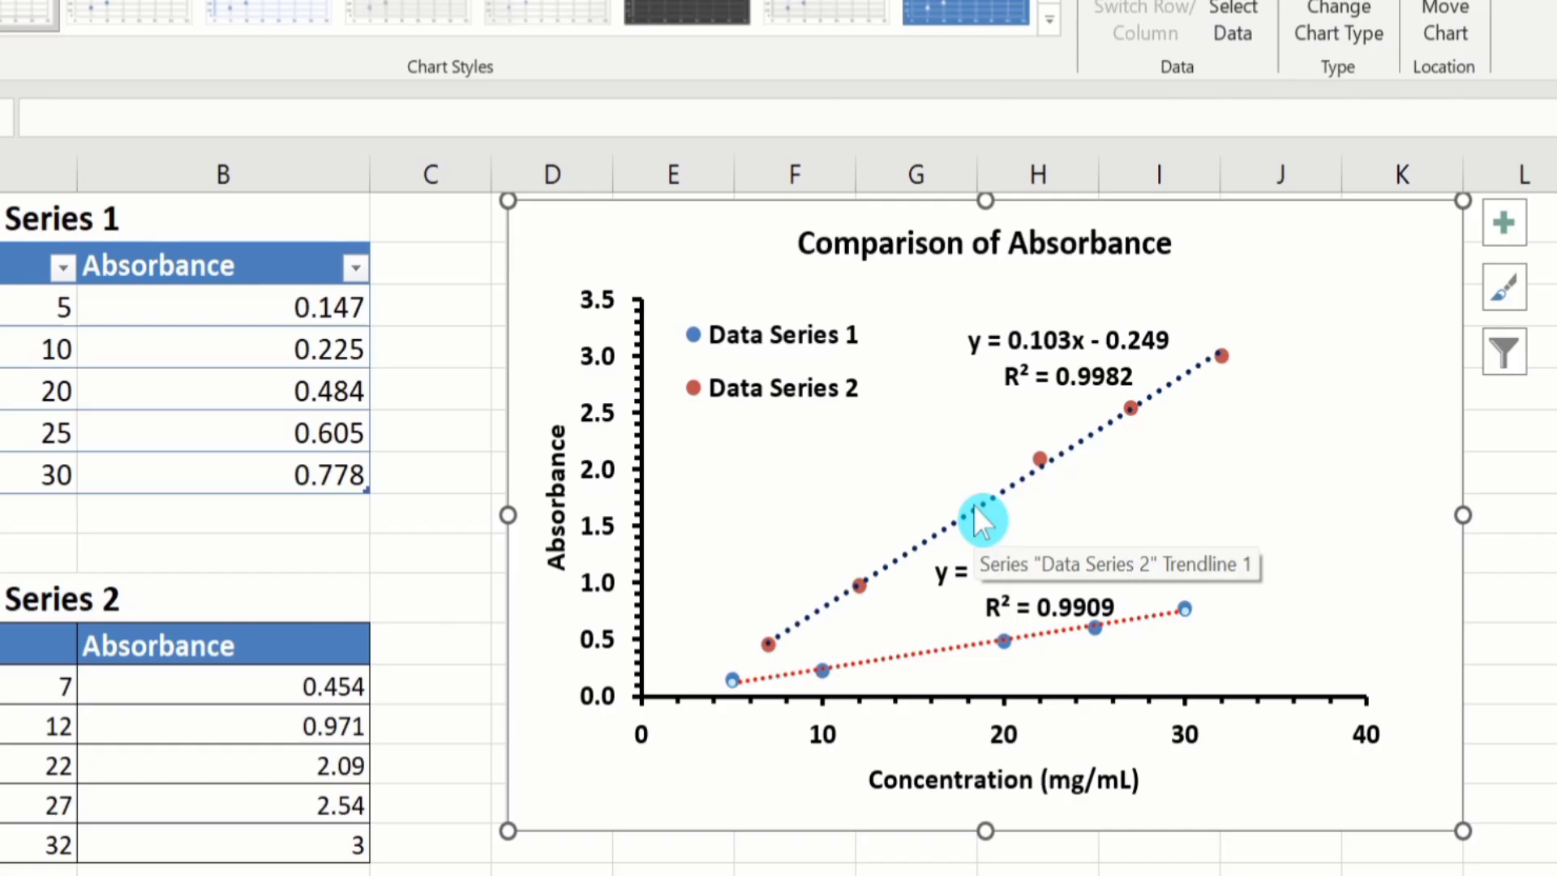
# Remove the trendlines from both Data Series 2 and Data Series 1, and deselect the chart.
pyautogui.click(974, 507)
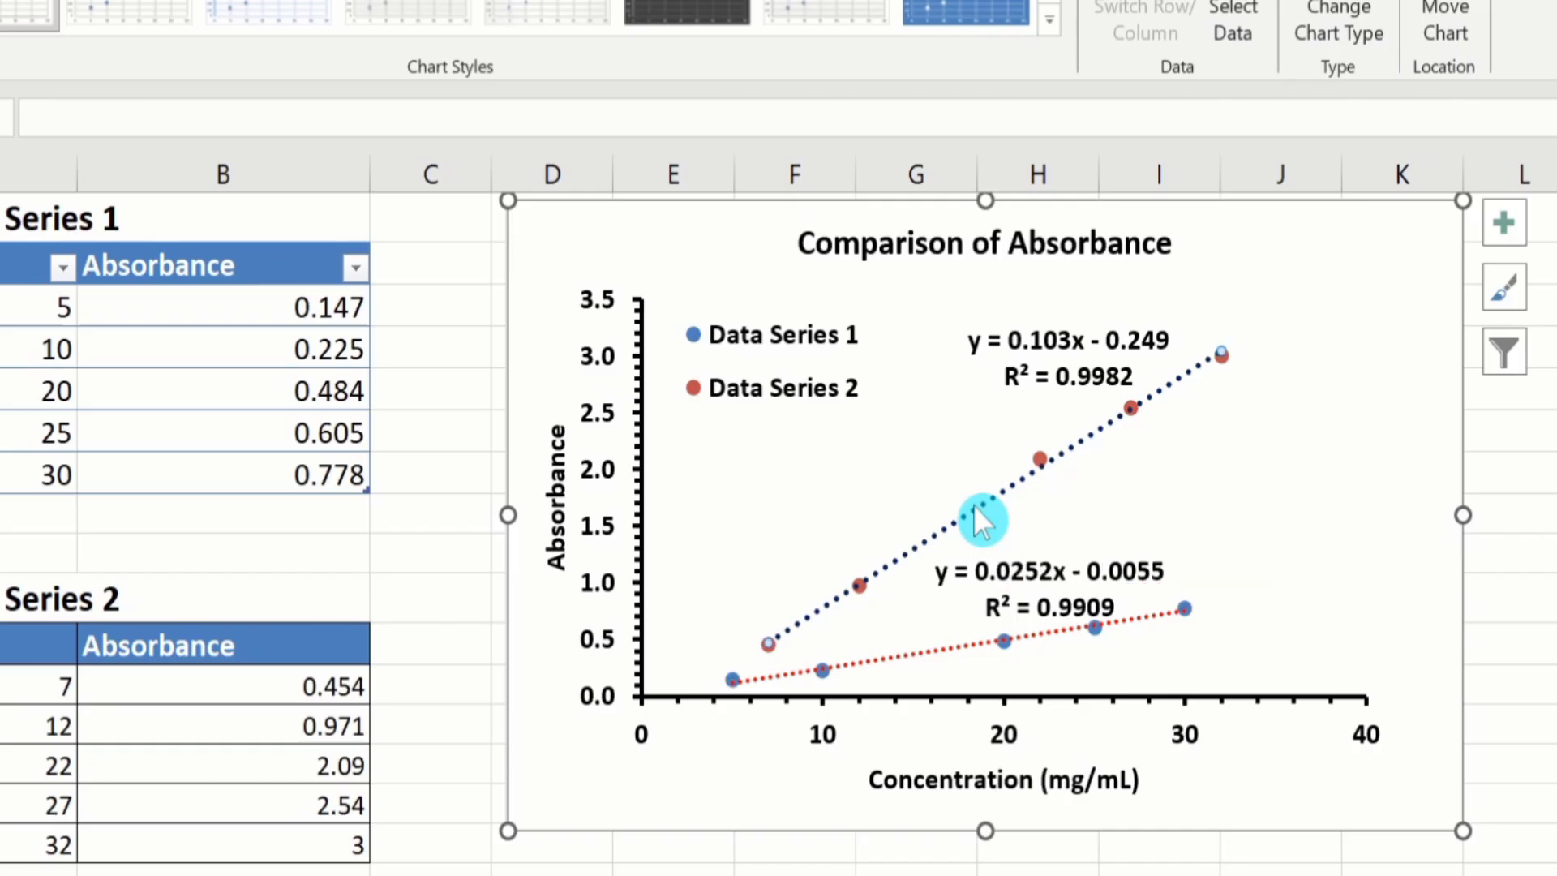
pyautogui.click(1507, 224)
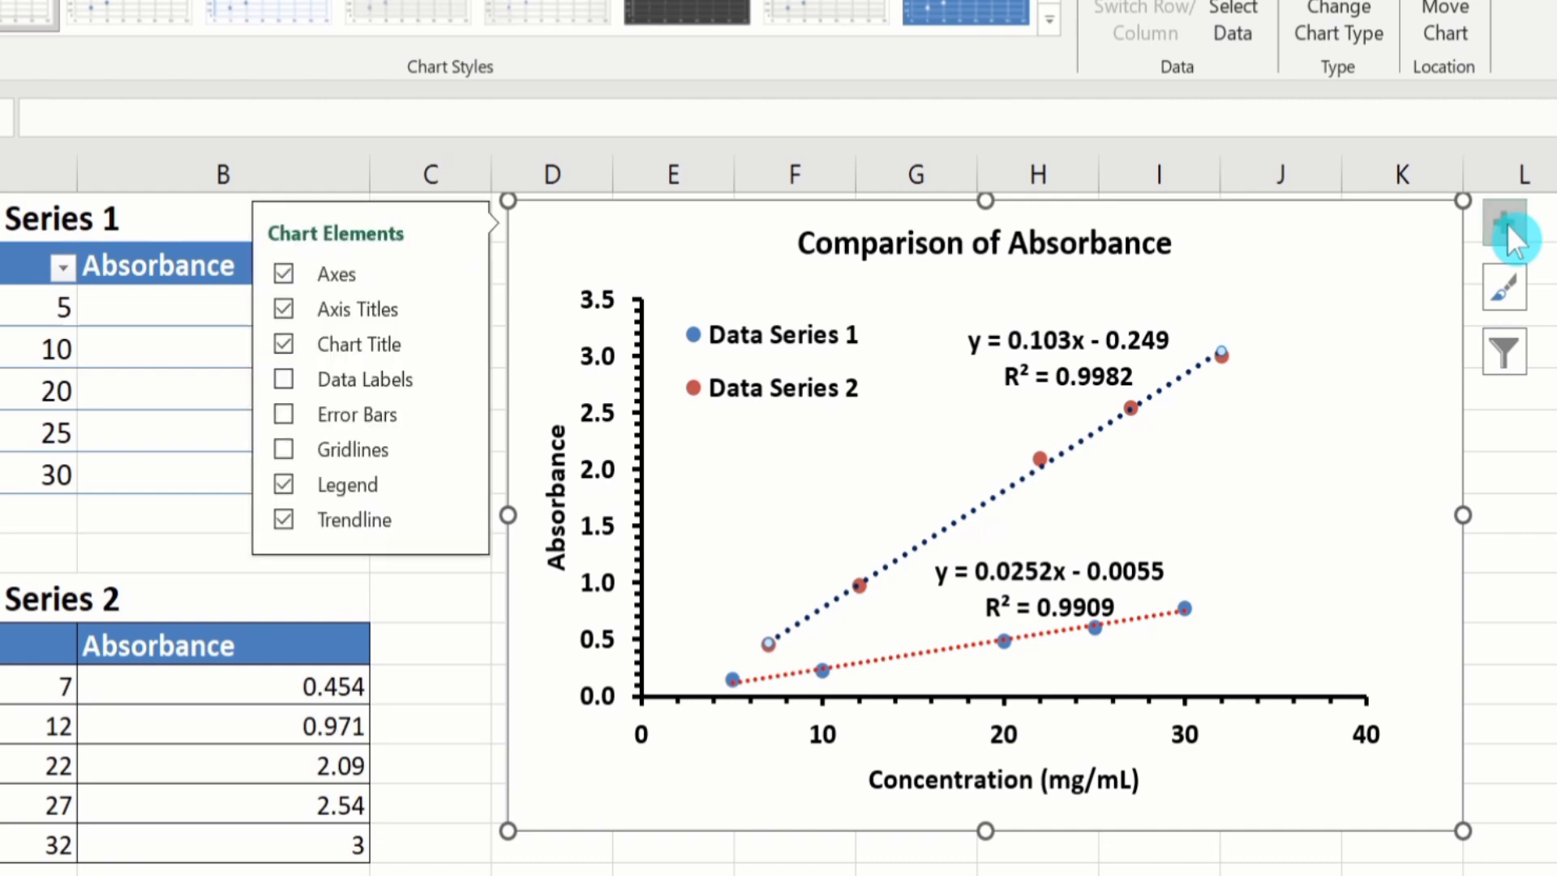
pyautogui.click(282, 520)
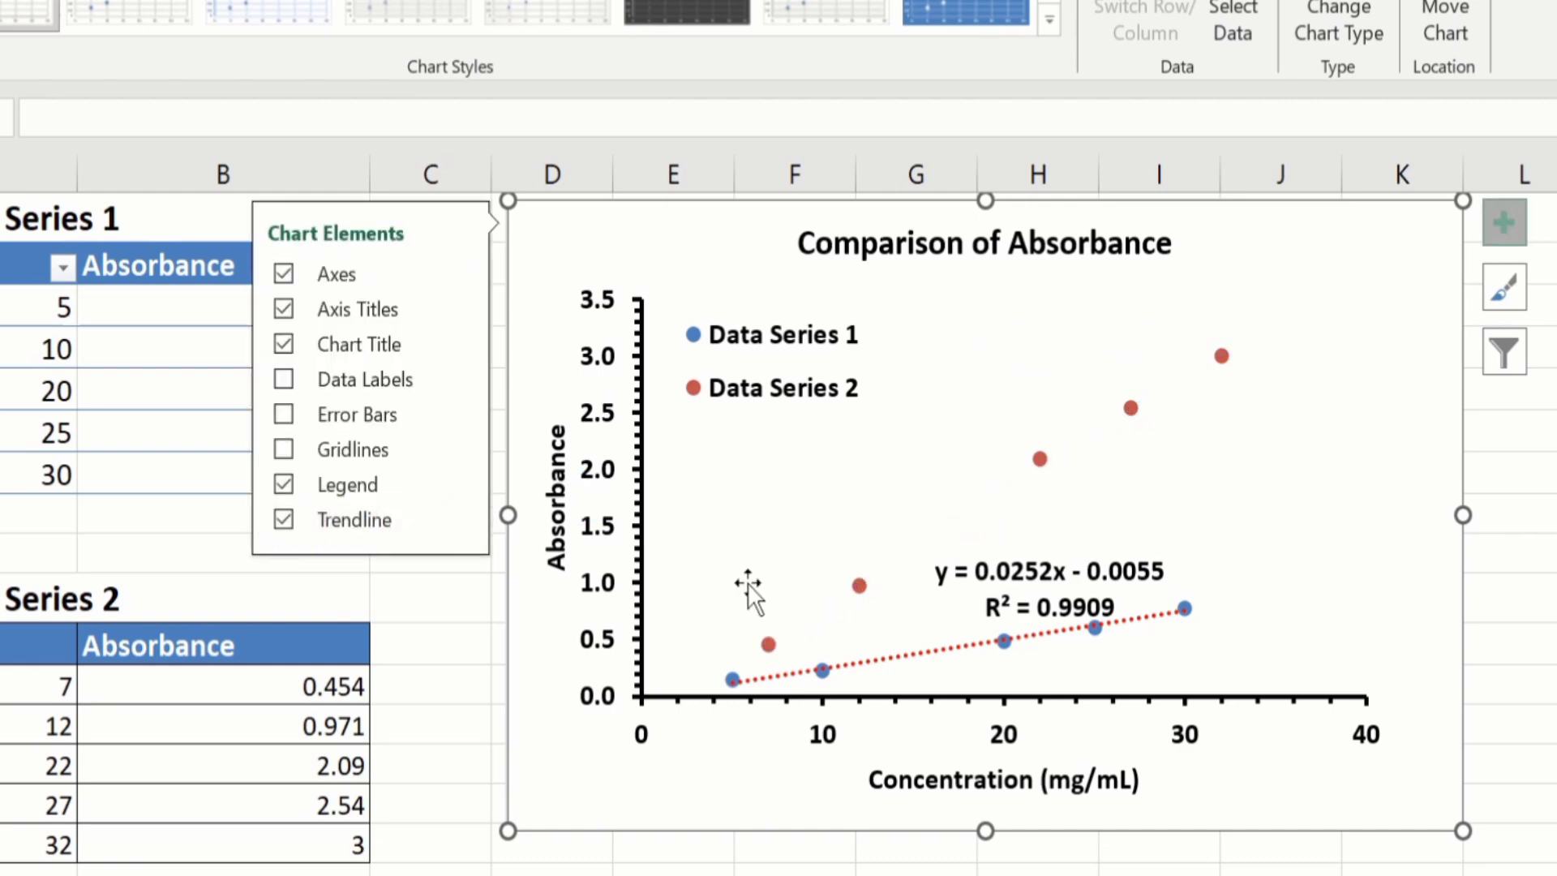
pyautogui.click(869, 661)
pyautogui.click(282, 520)
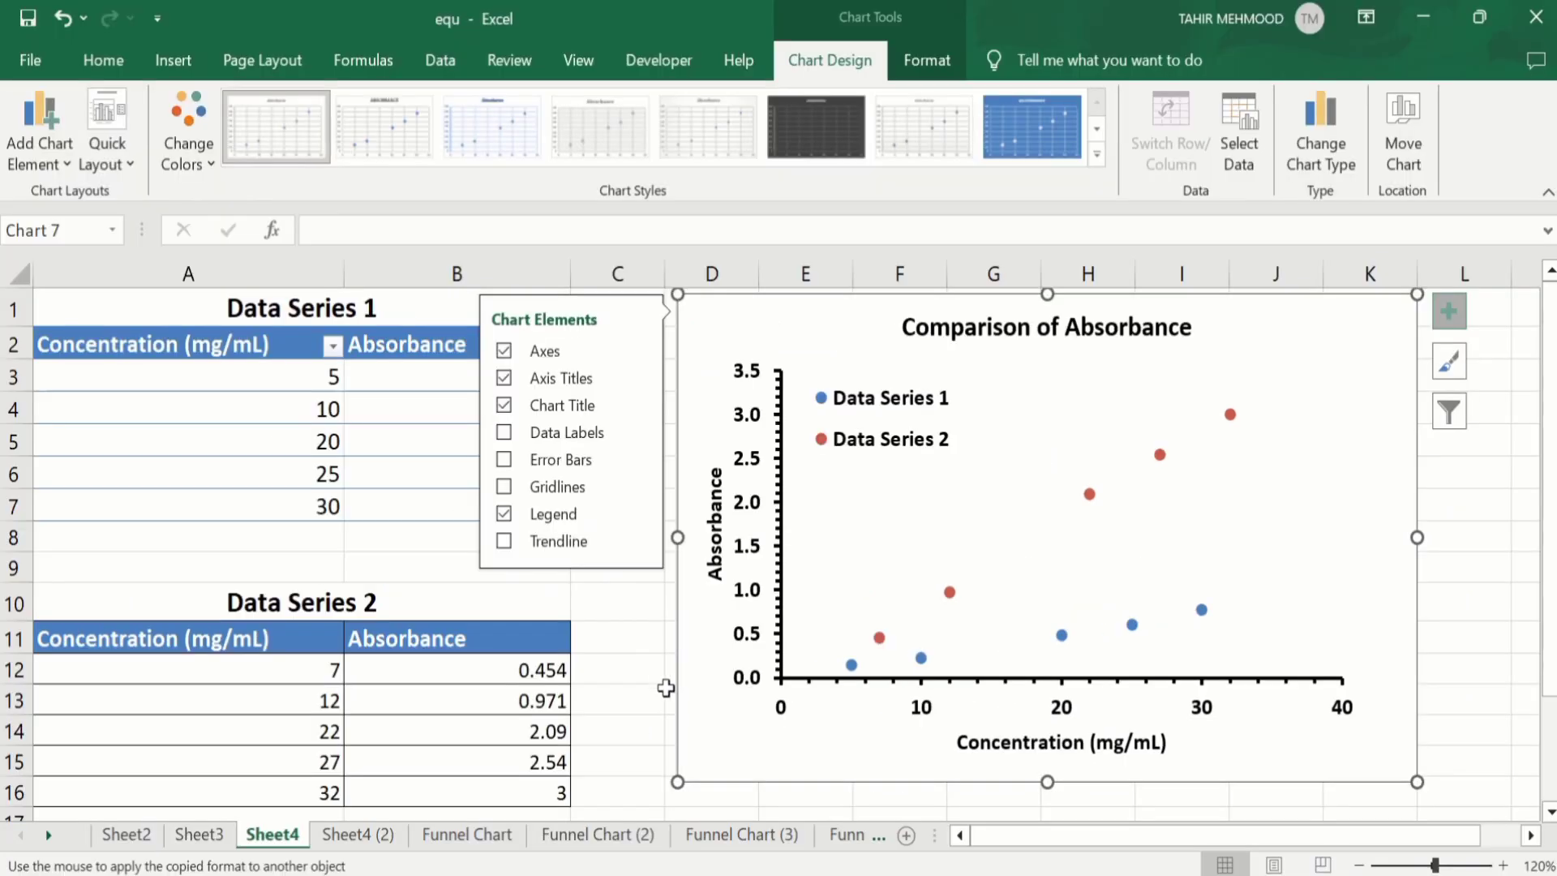
pyautogui.click(606, 663)
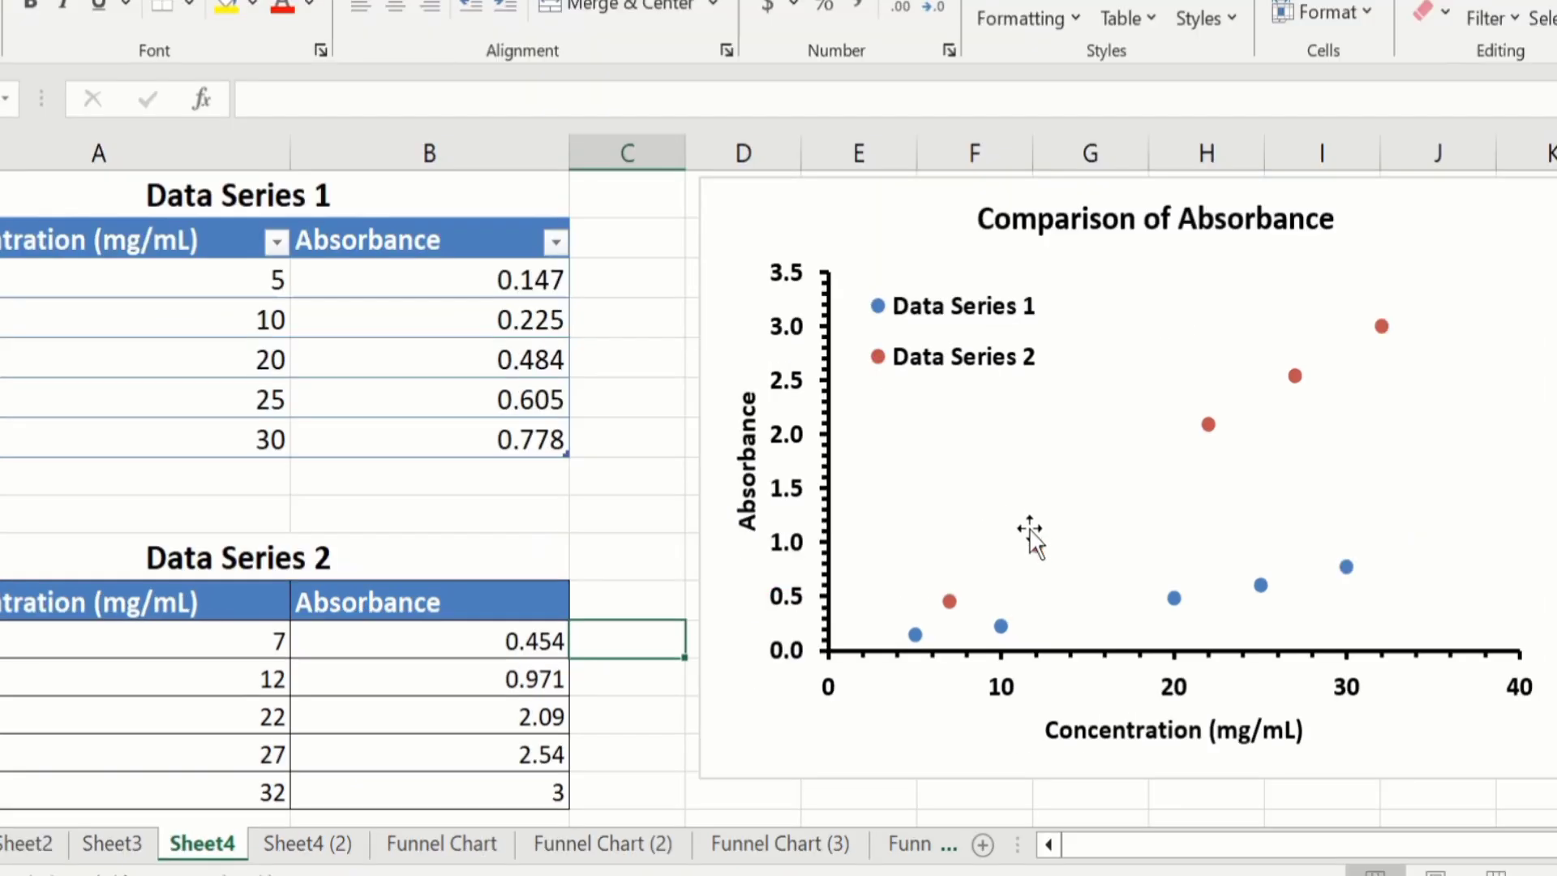
# Change the Data Series 2 markers to the built-in triangle type at size 6.
pyautogui.click(1035, 543)
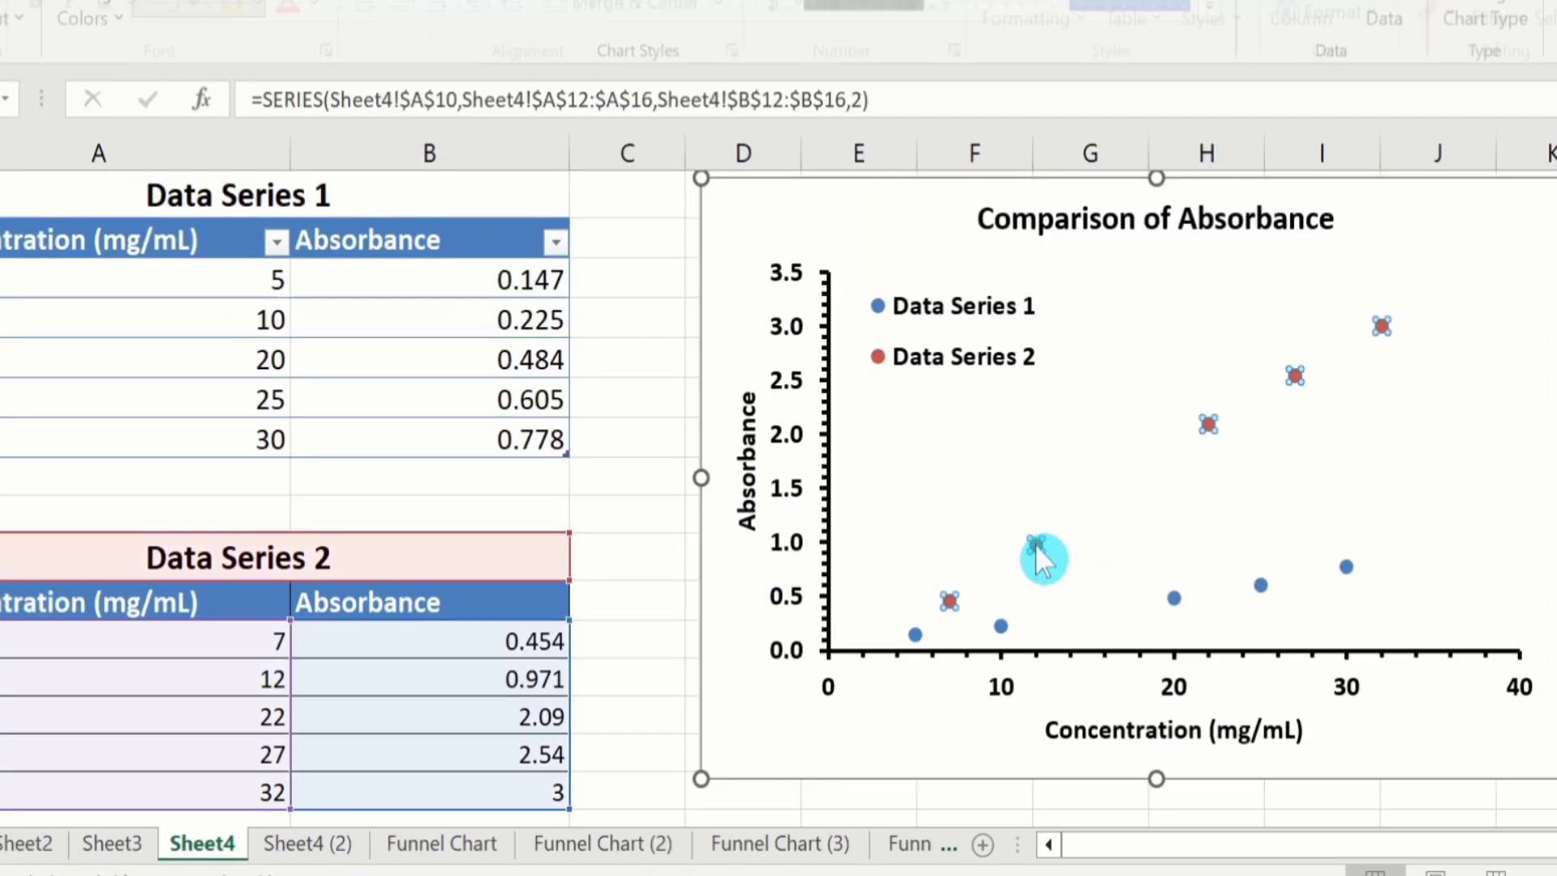
pyautogui.rightClick(1035, 544)
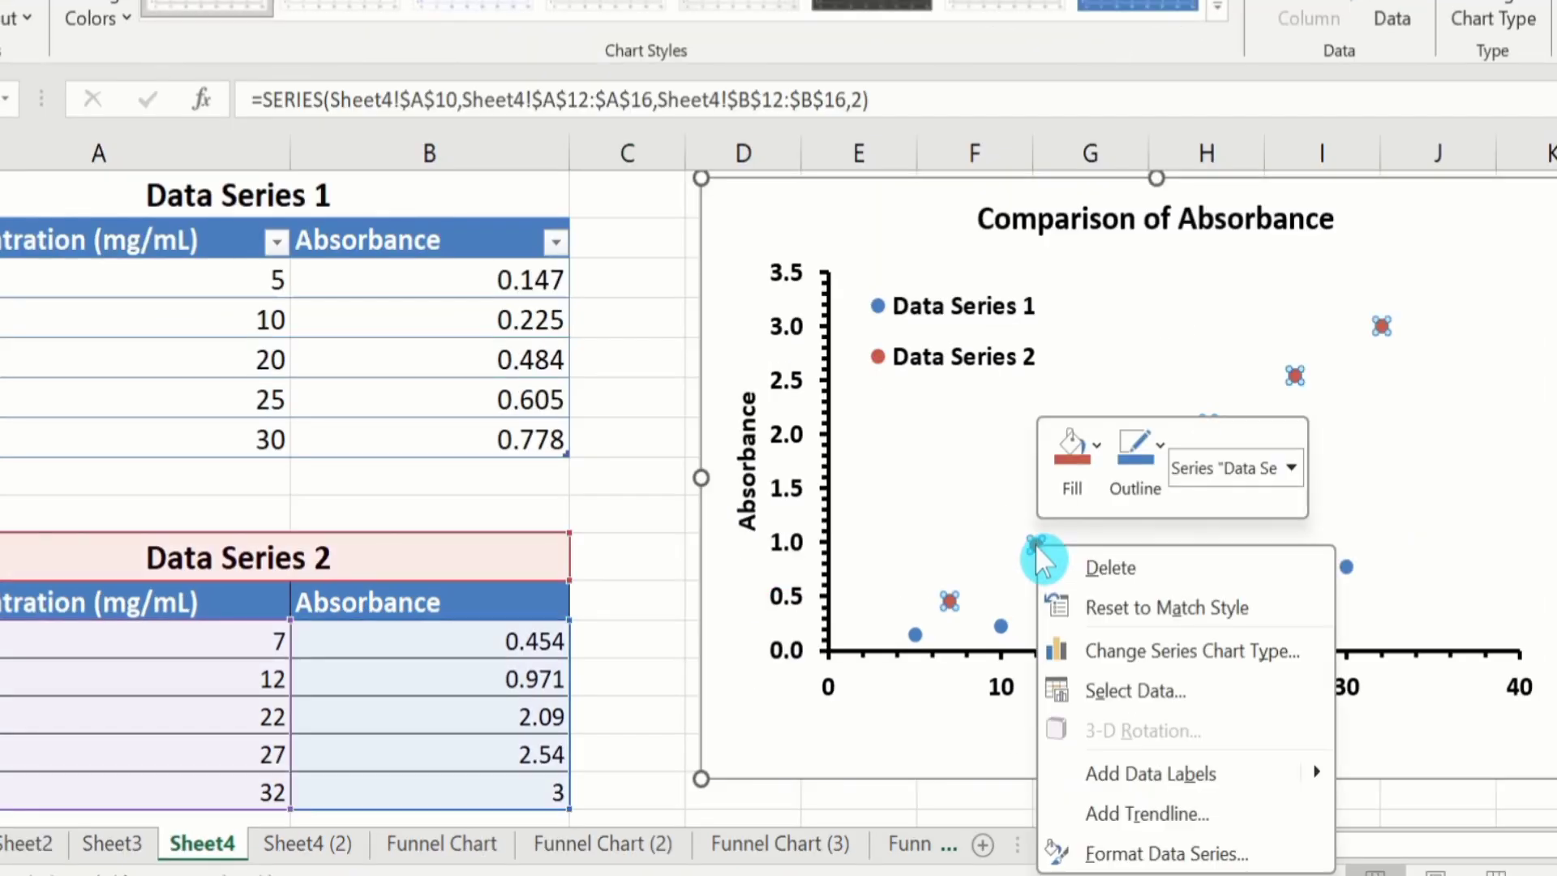
pyautogui.click(1178, 854)
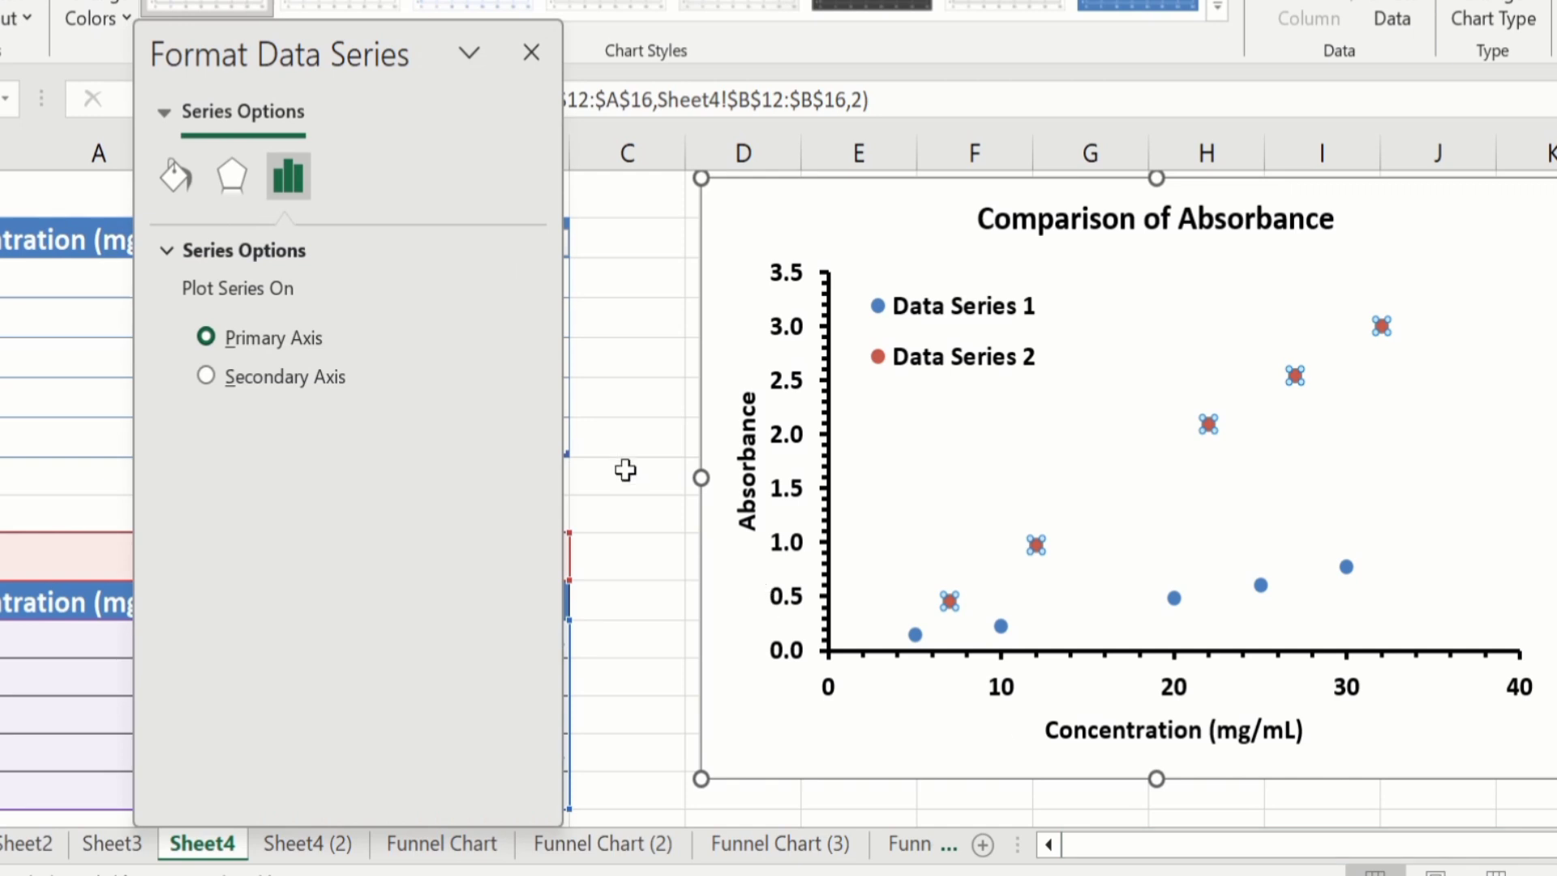
pyautogui.click(174, 175)
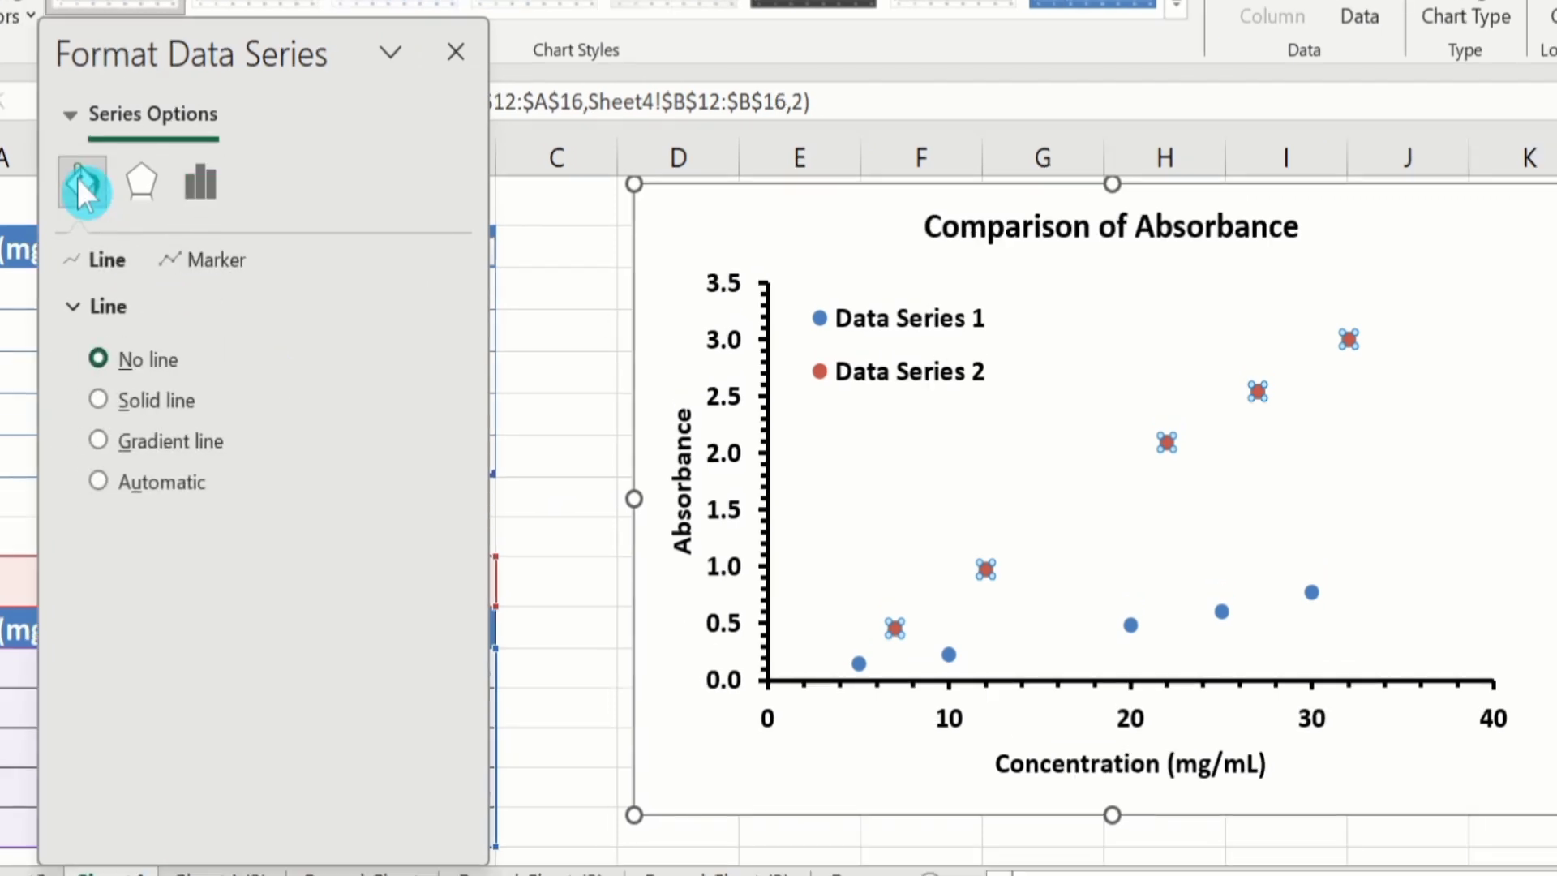
pyautogui.click(209, 260)
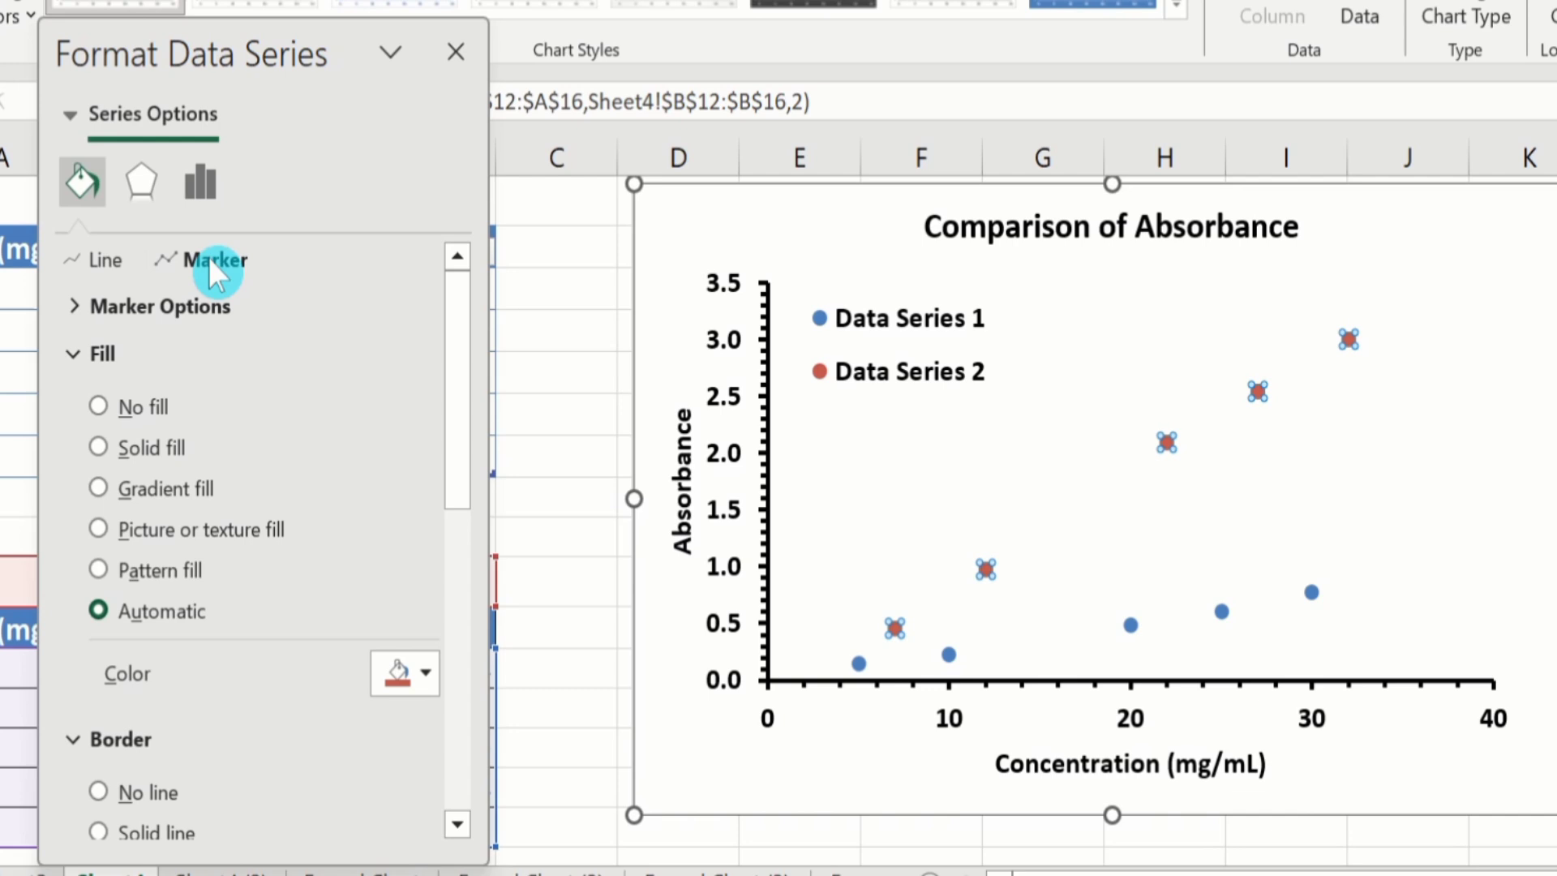
pyautogui.click(168, 310)
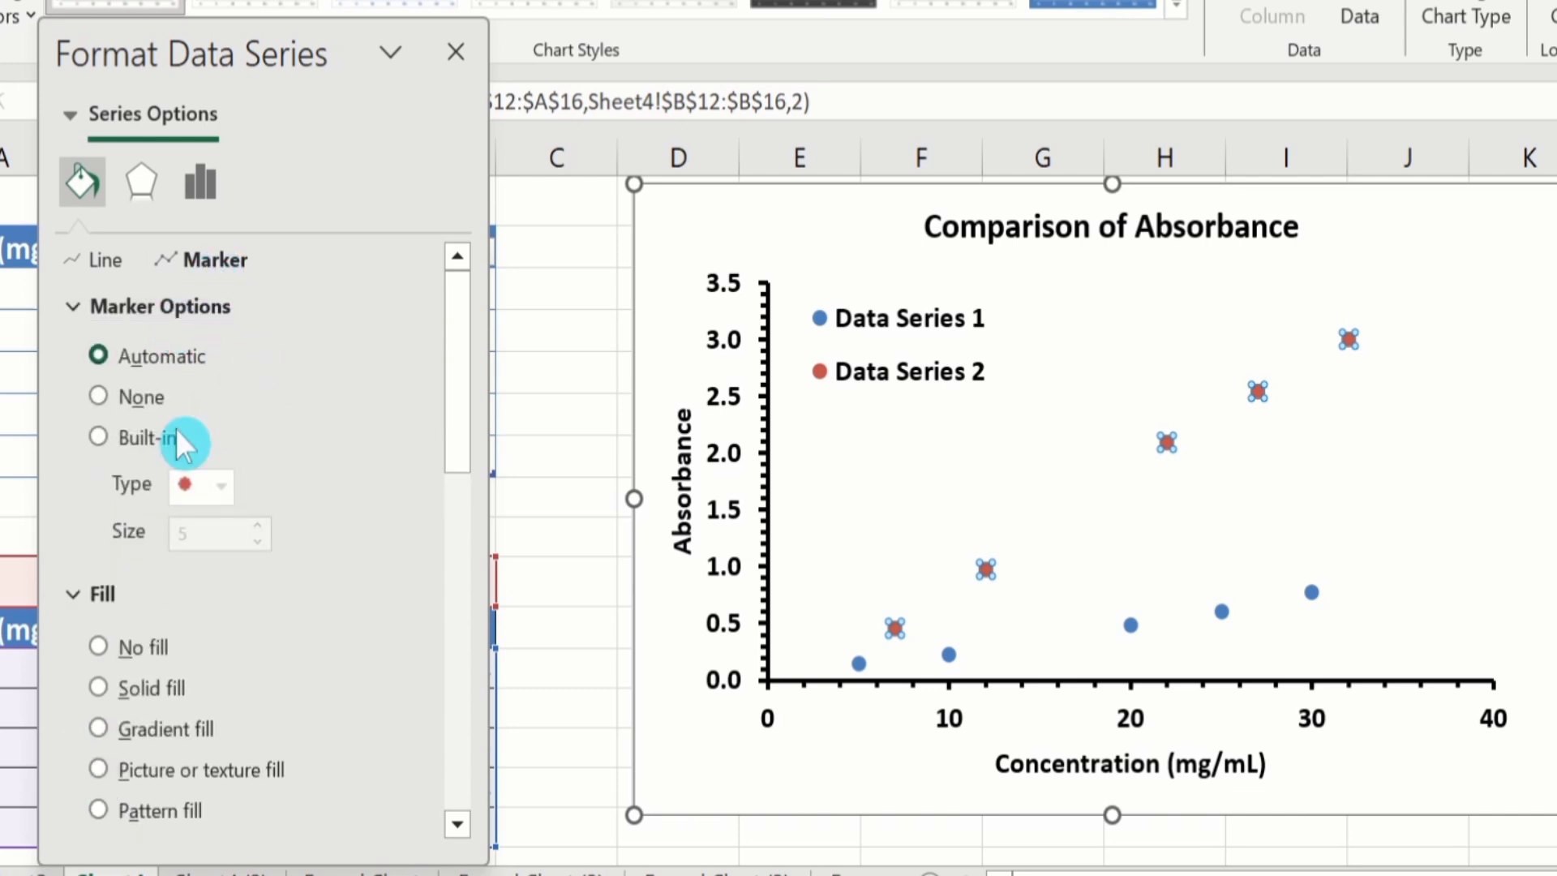
pyautogui.click(94, 438)
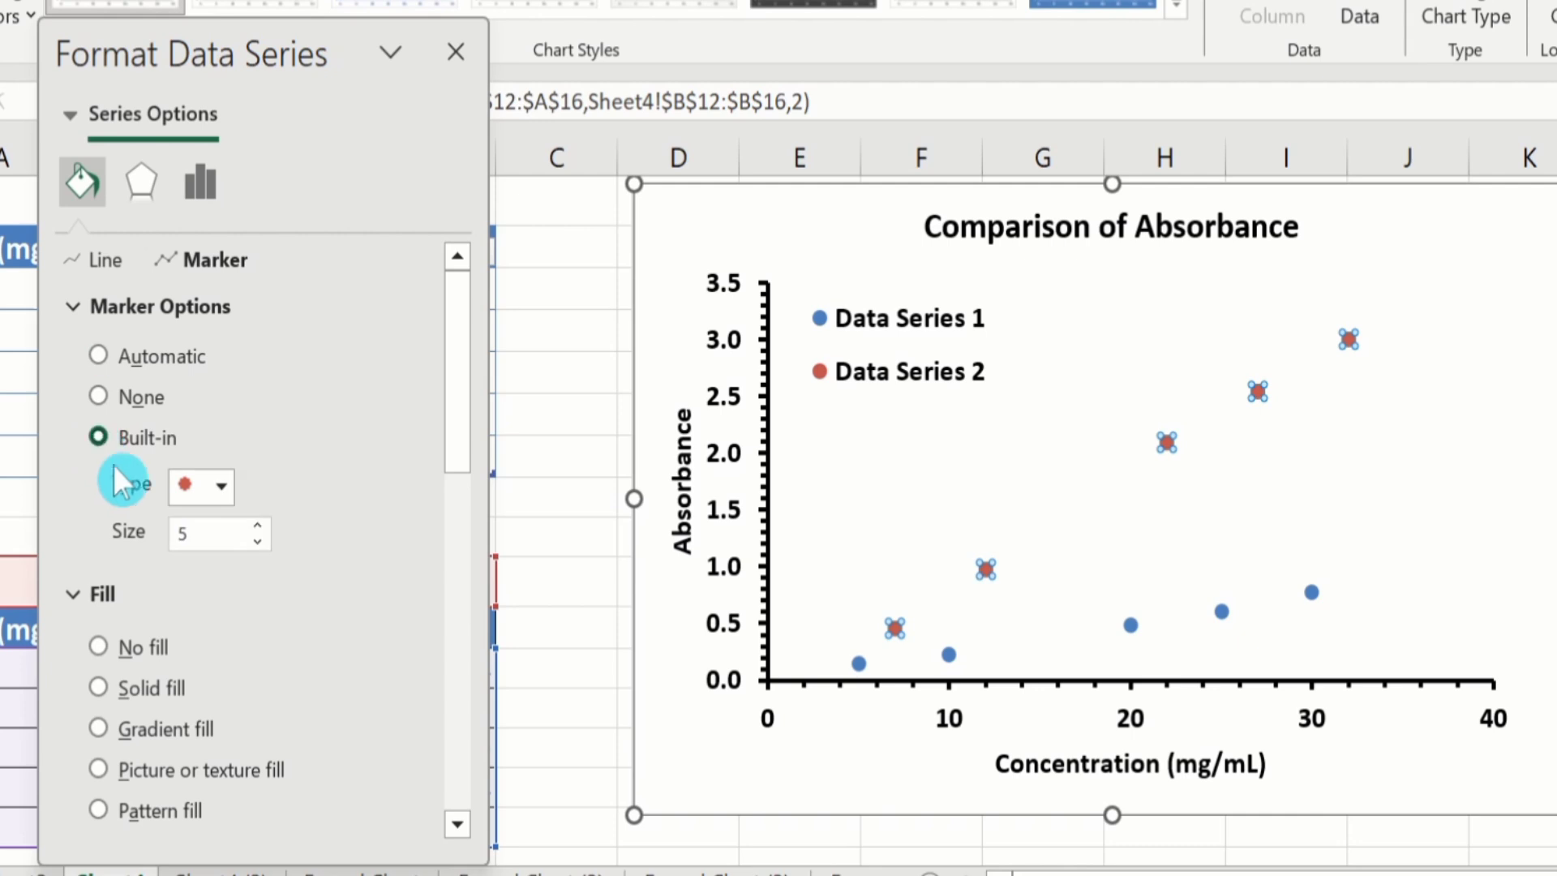
pyautogui.click(230, 490)
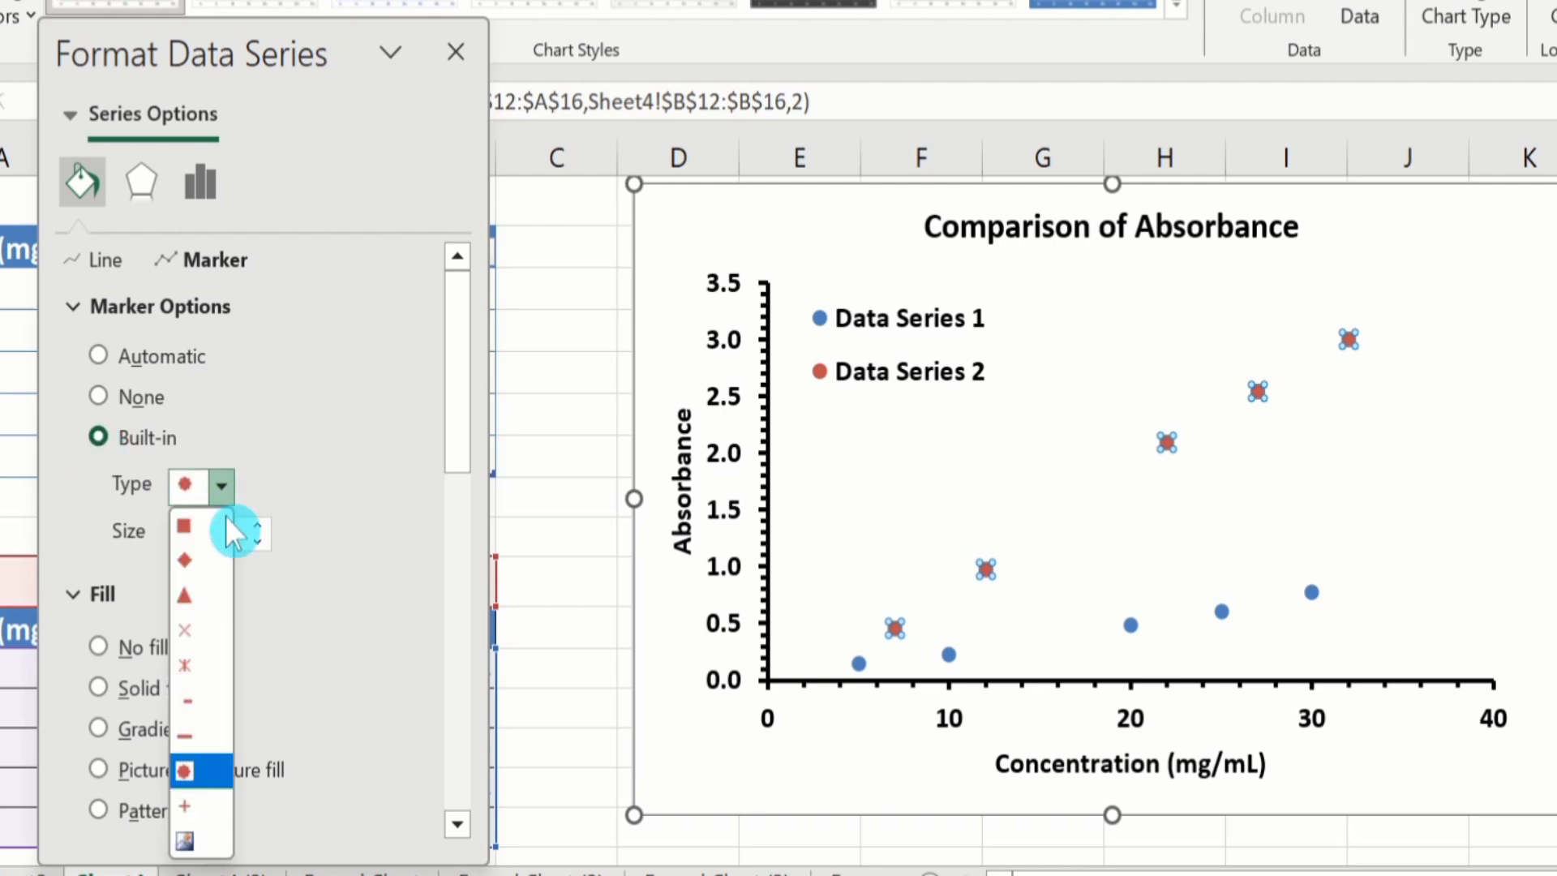
pyautogui.click(206, 595)
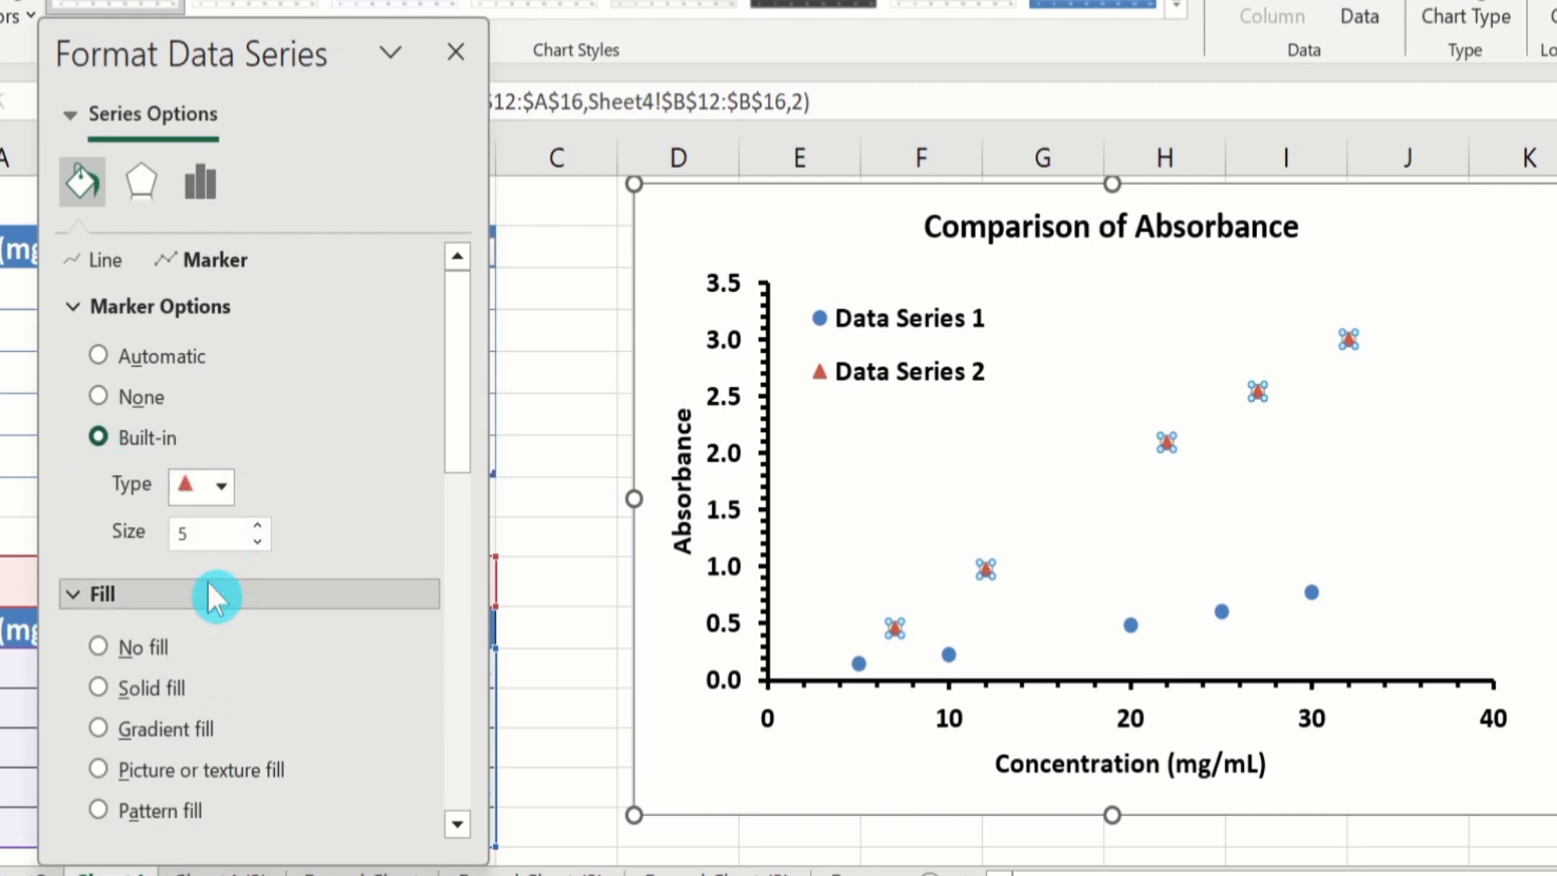
pyautogui.click(261, 524)
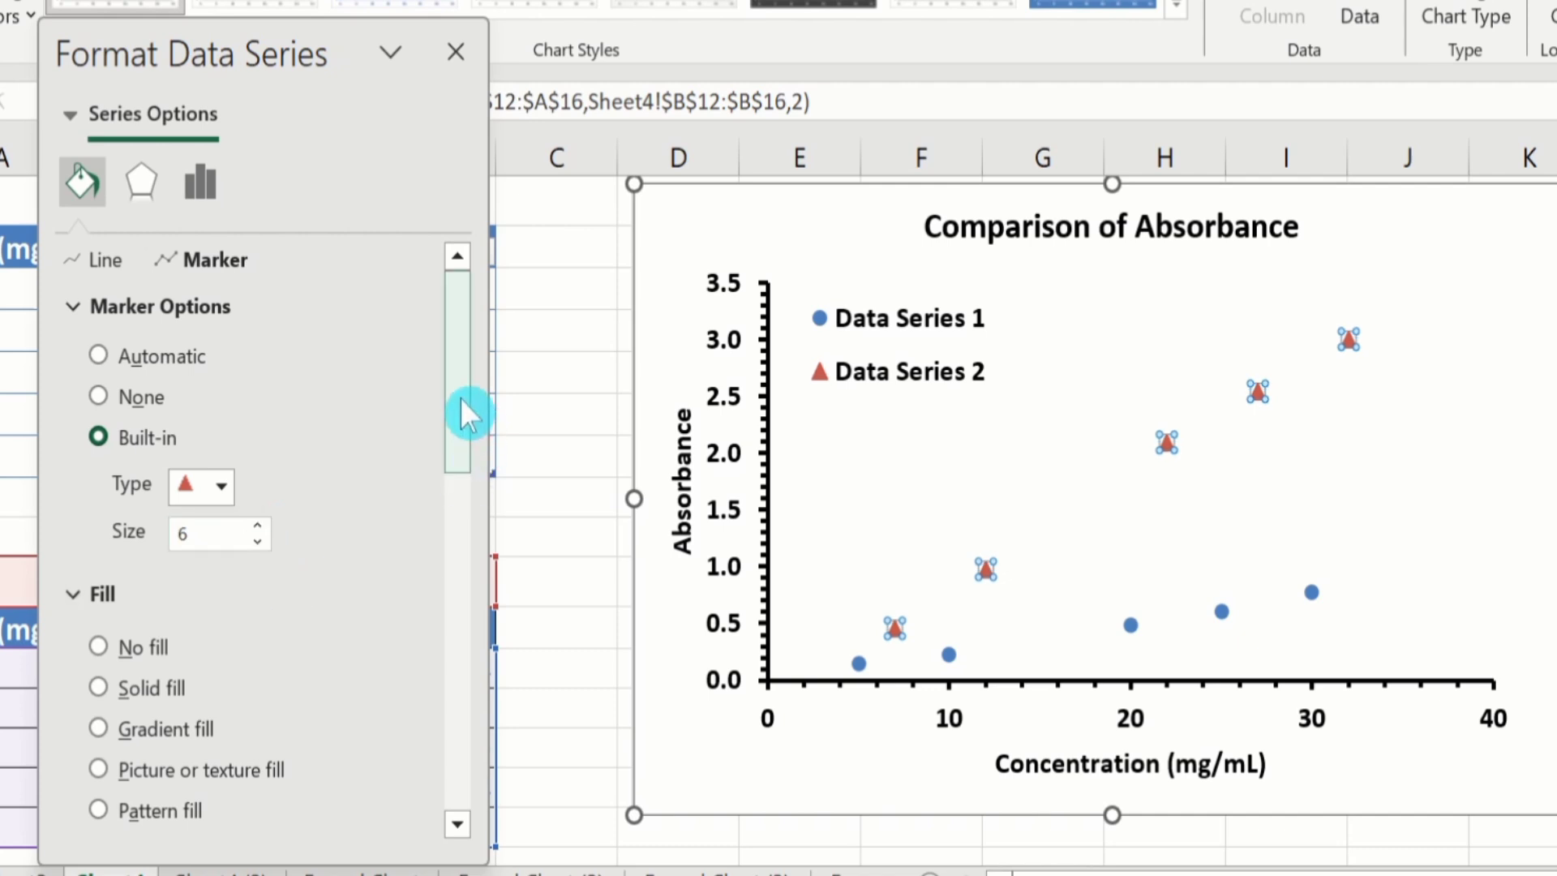
# Give the Data Series 2 markers a solid fill in standard red with no border line.
pyautogui.moveTo(460, 397); pyautogui.dragTo(464, 480)
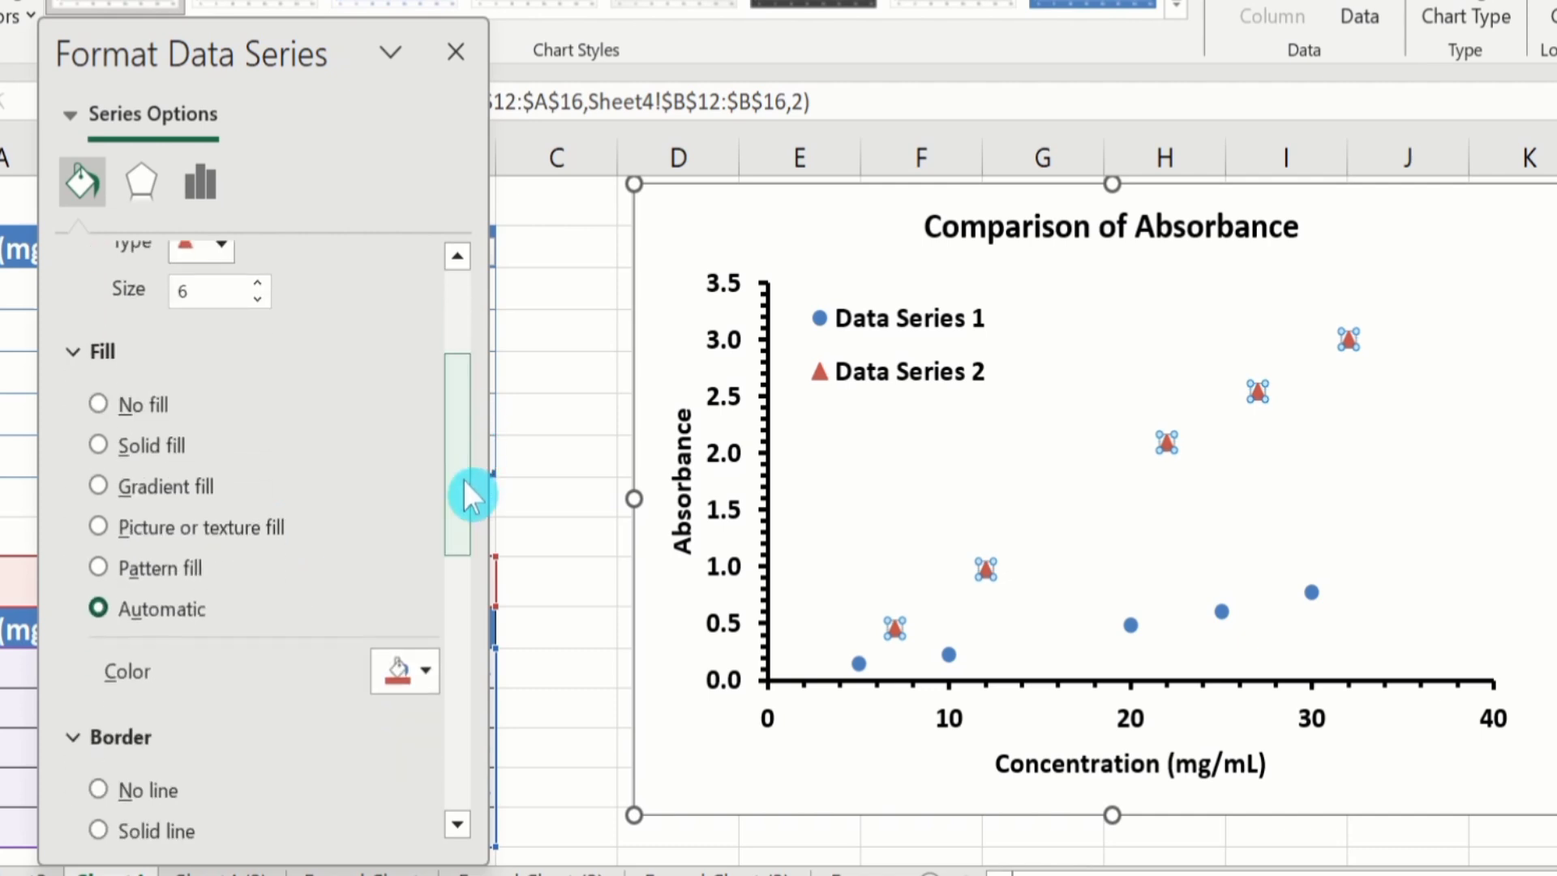
pyautogui.click(103, 438)
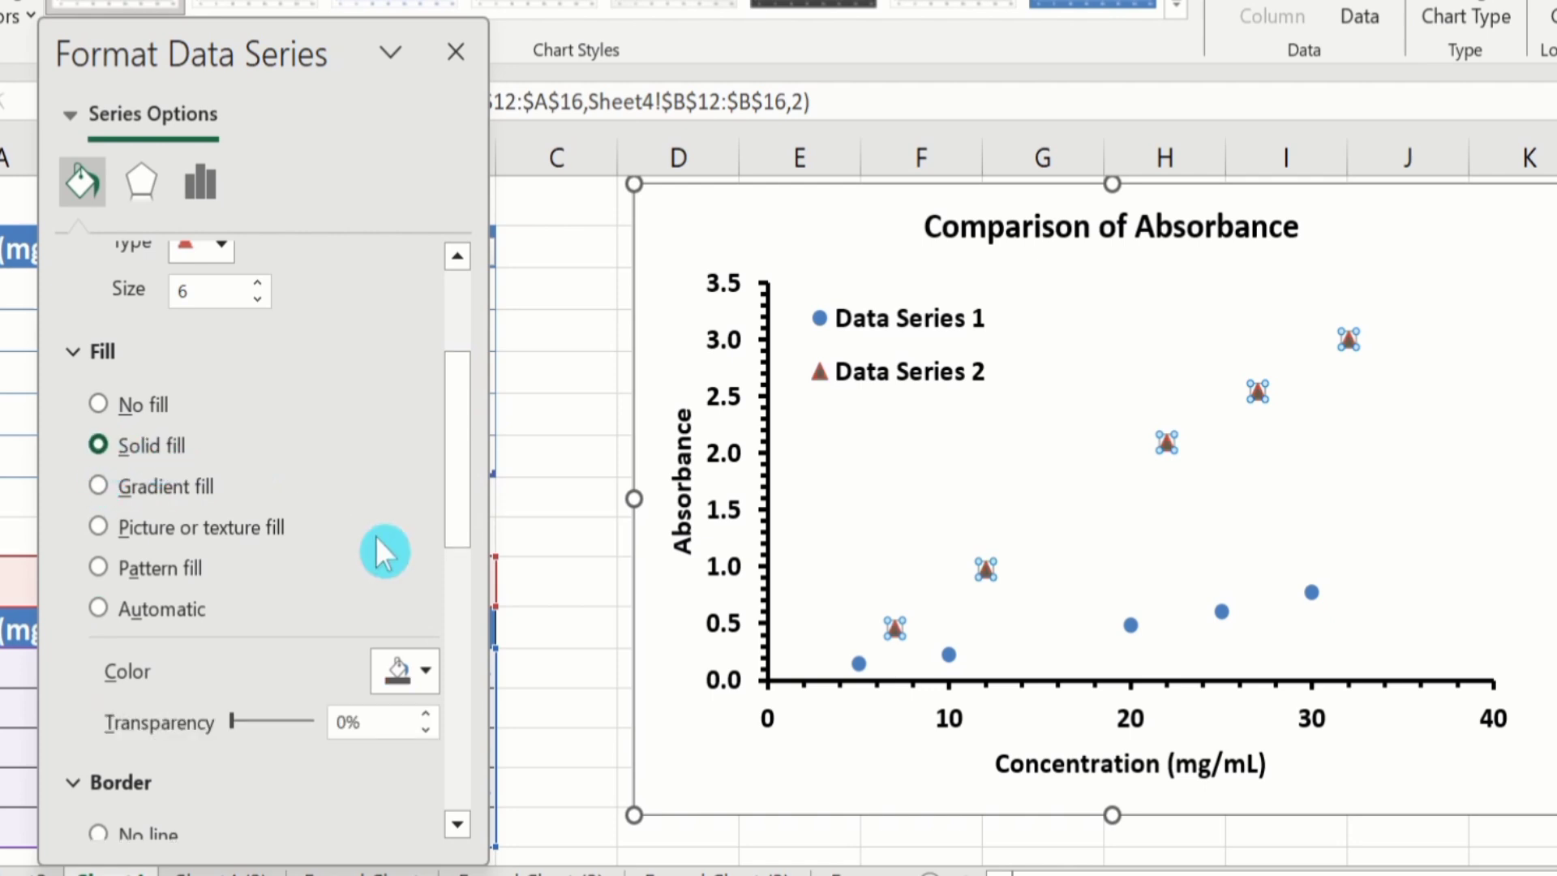
pyautogui.click(427, 670)
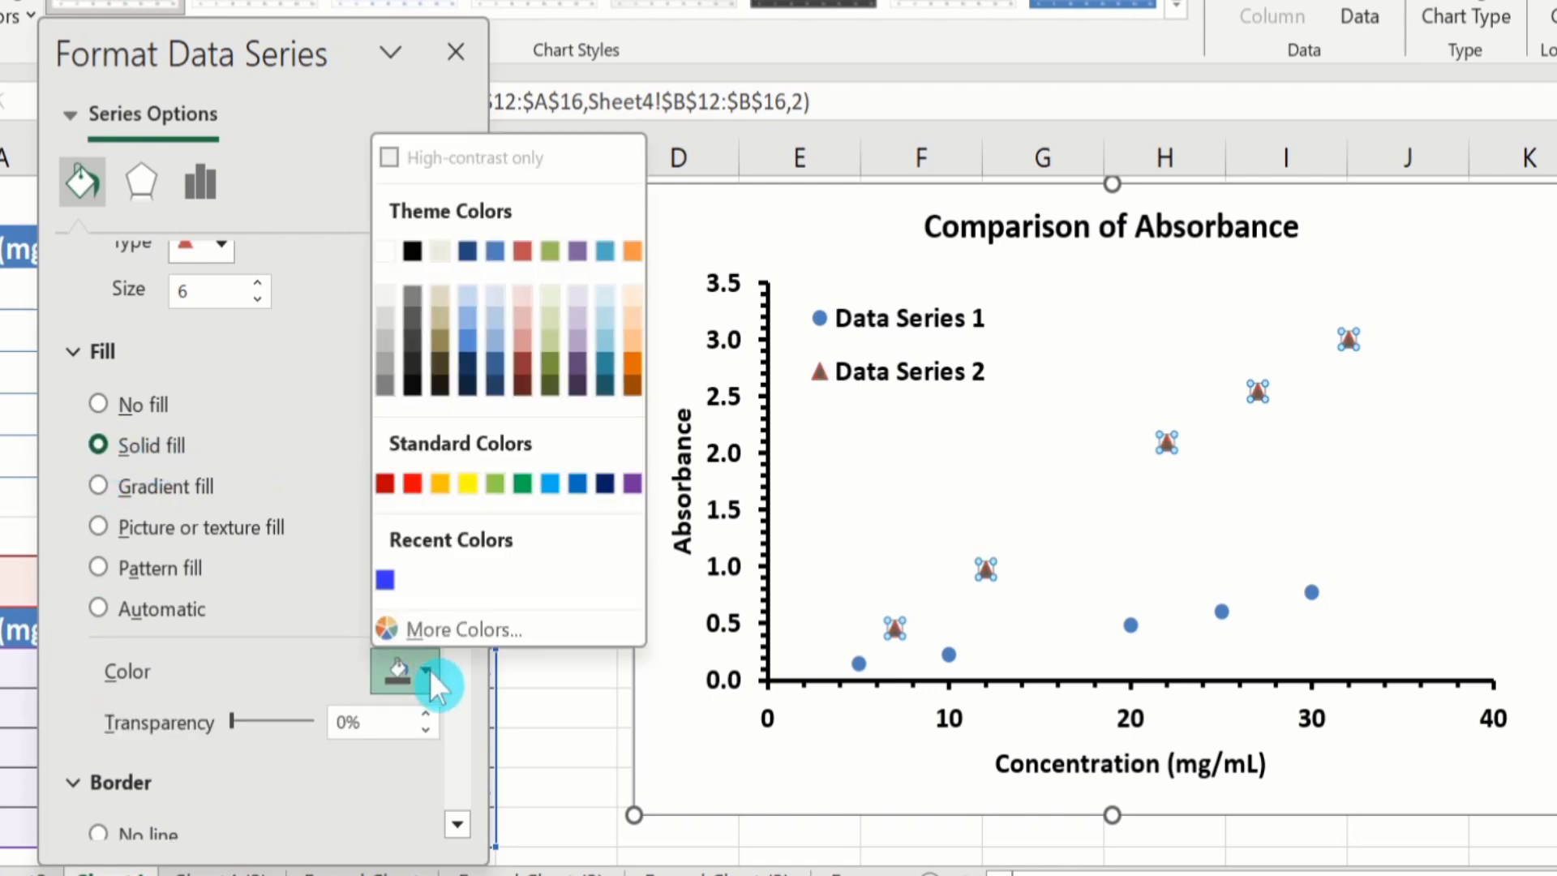
pyautogui.click(413, 483)
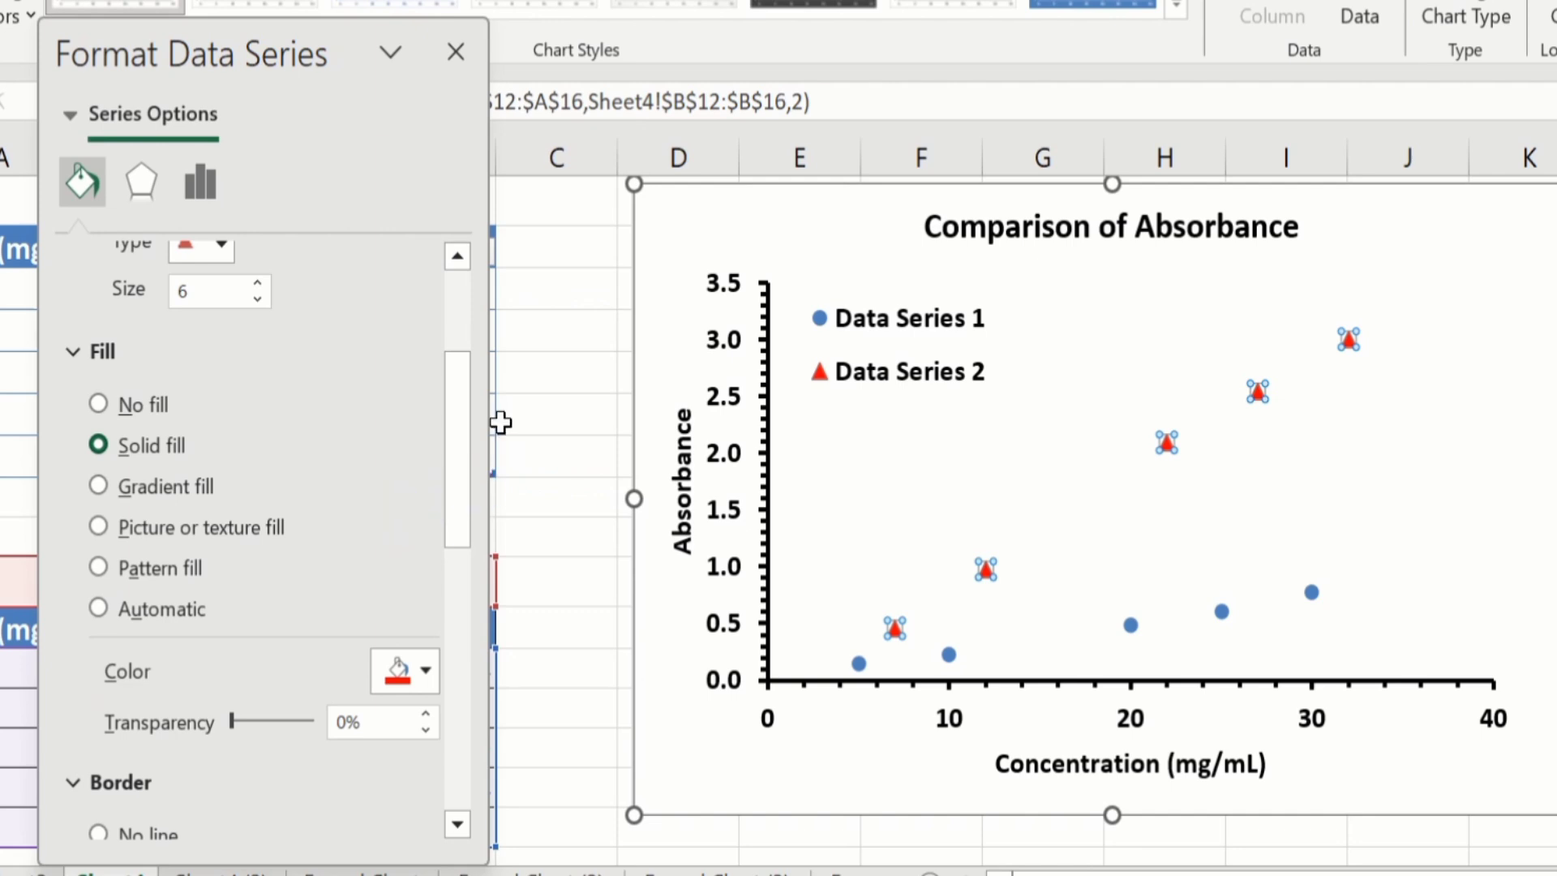
pyautogui.moveTo(461, 442); pyautogui.dragTo(464, 519)
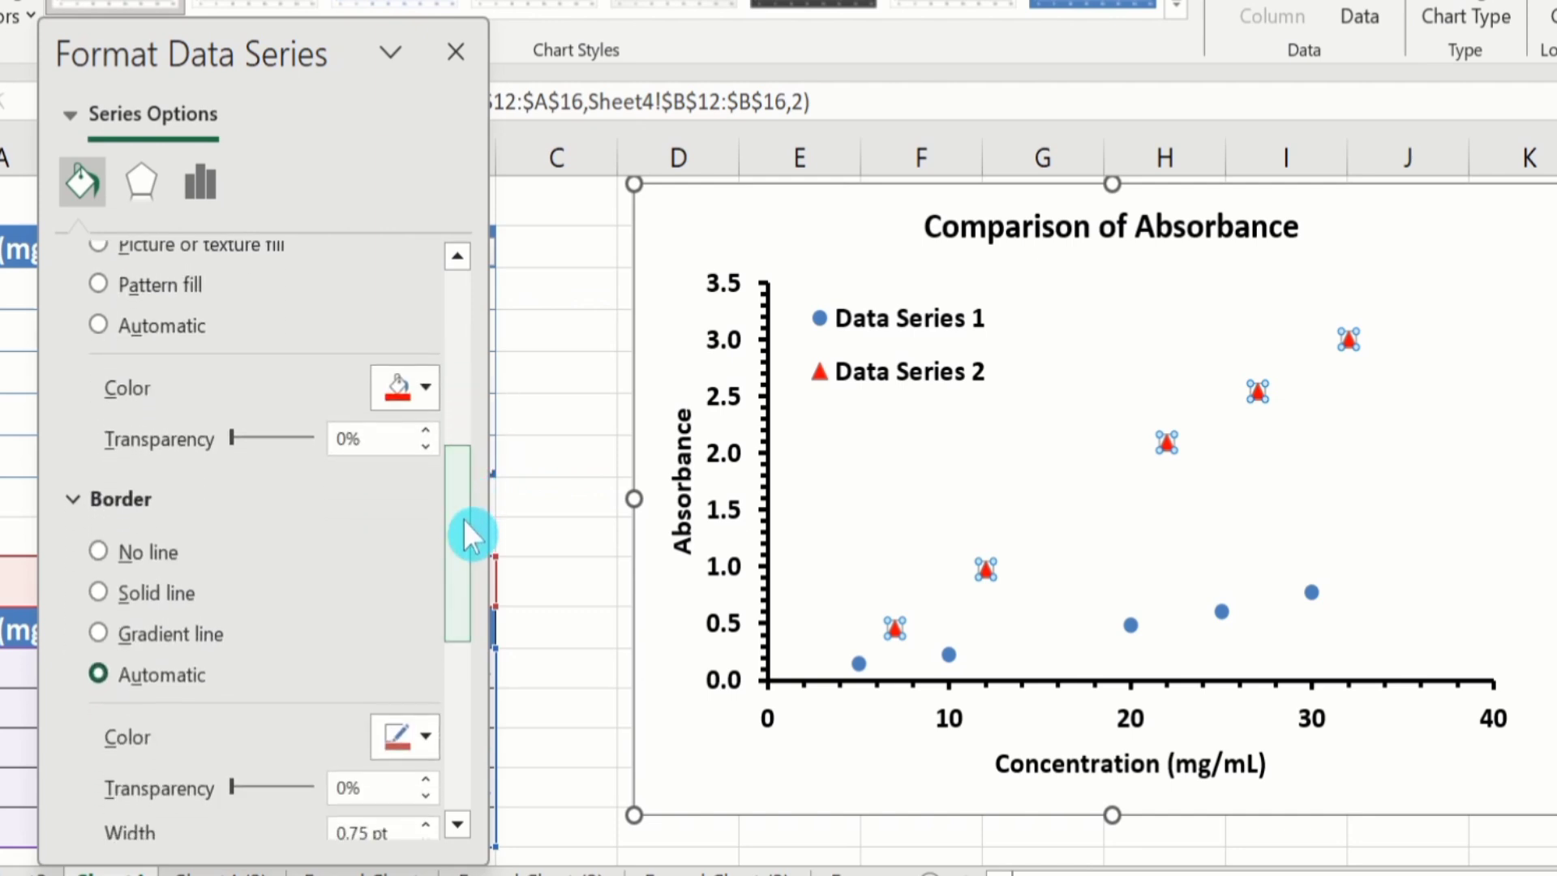
pyautogui.click(103, 553)
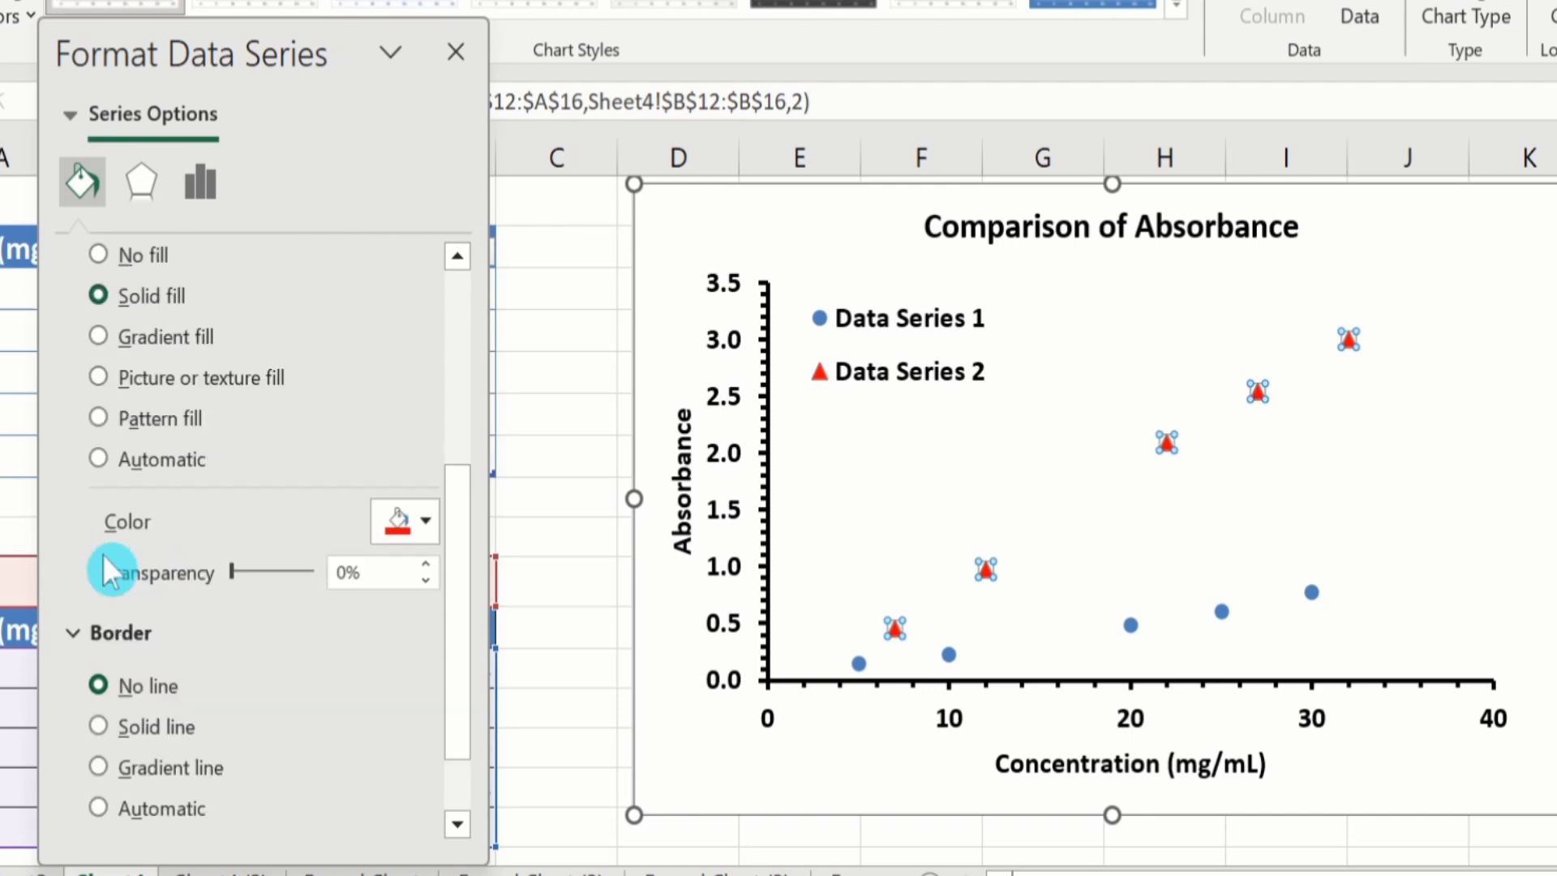
pyautogui.moveTo(455, 513); pyautogui.dragTo(456, 296)
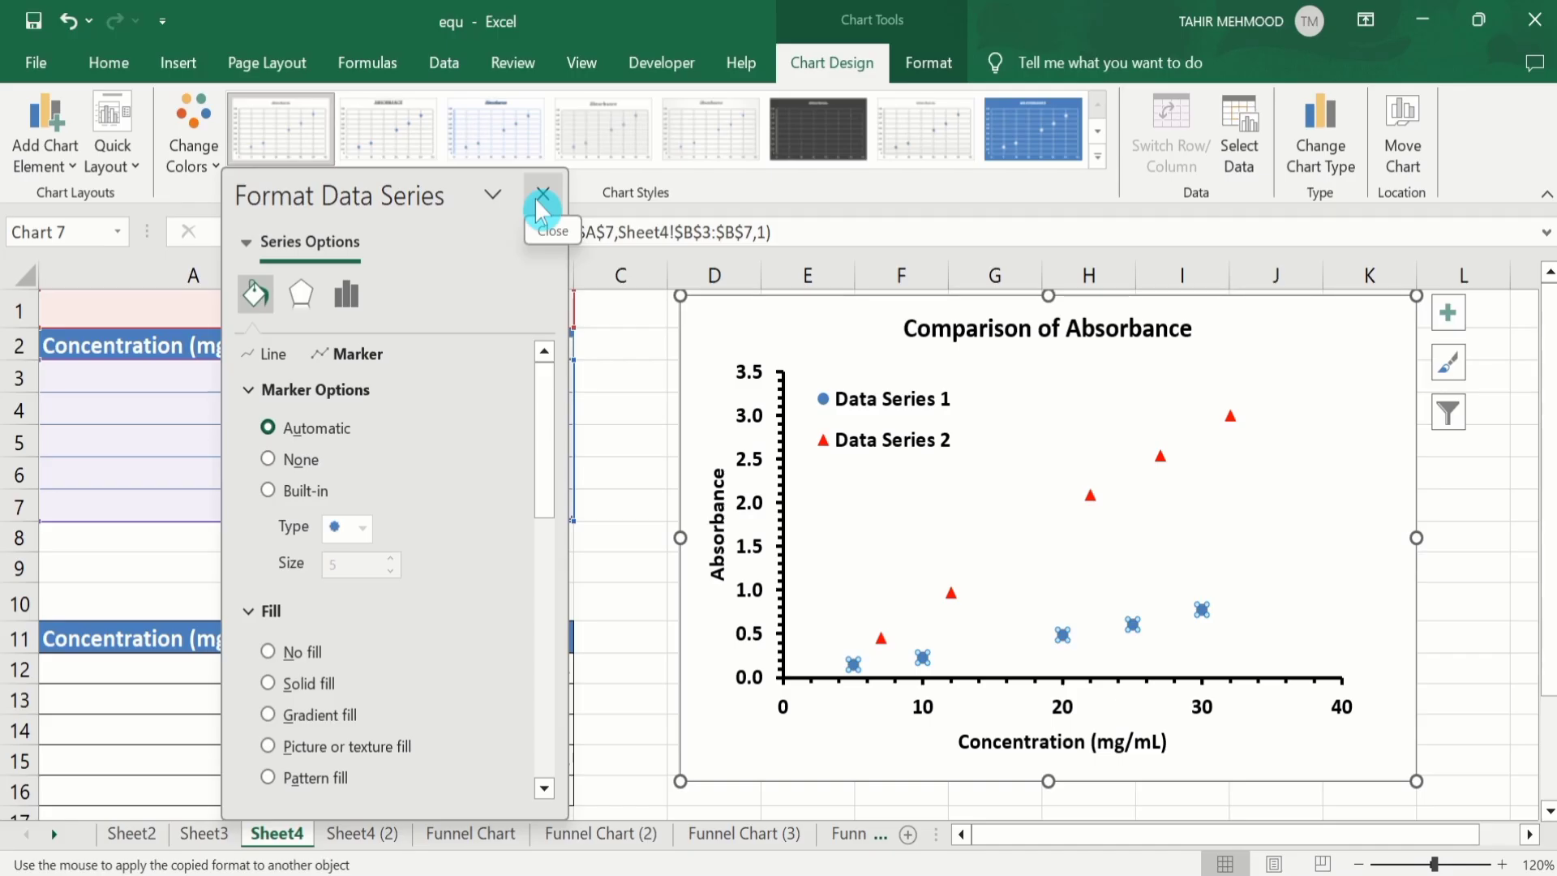